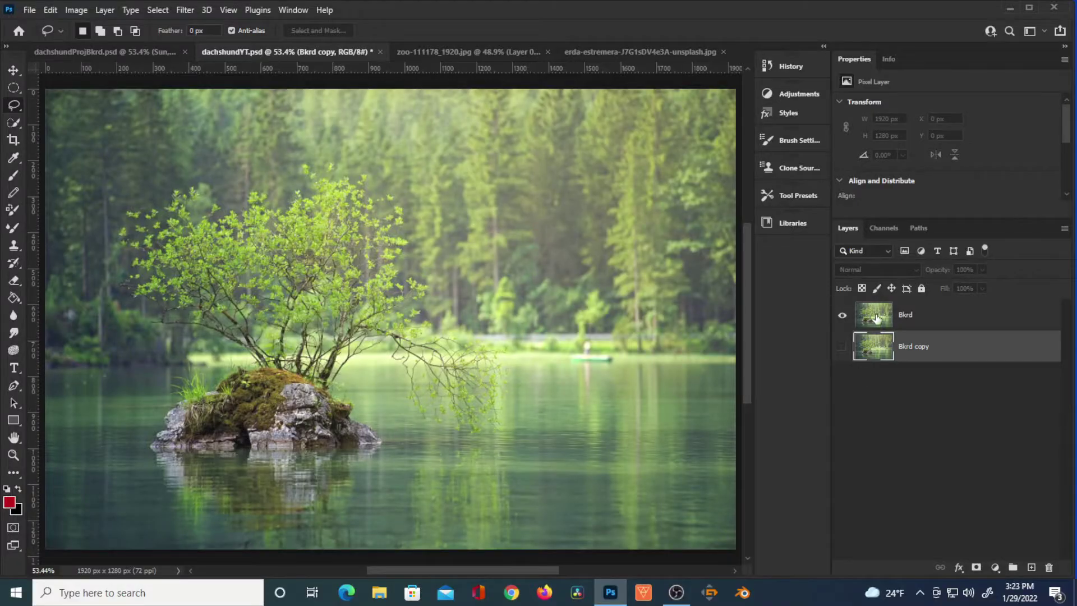
Step: Outline the tree loosely on the Bkrd layer with the Lasso tool and open the selection in Content-Aware Fill
left_click(873, 321)
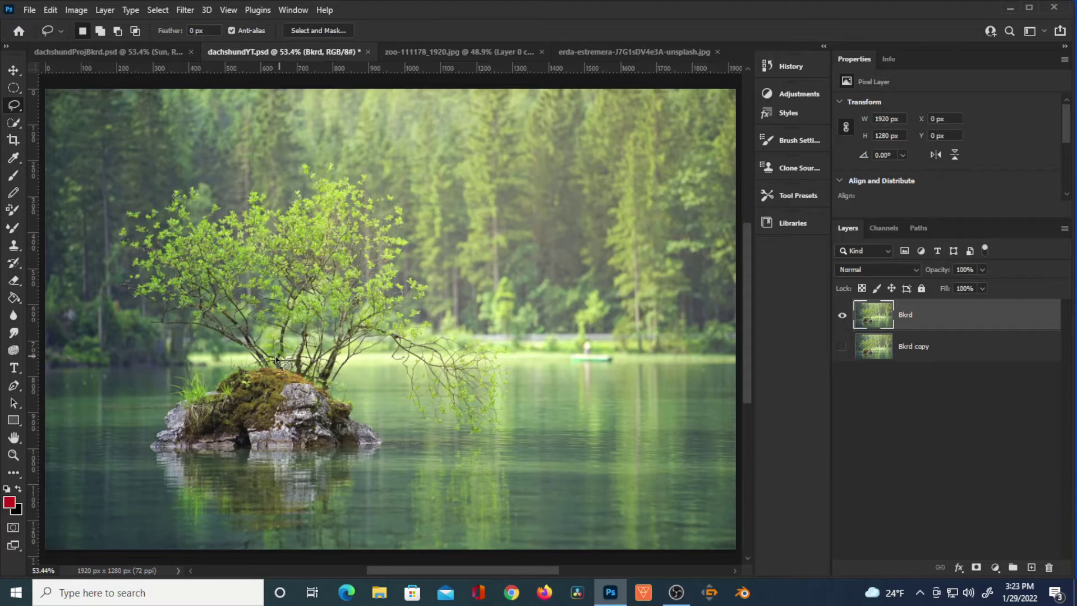
scroll(296, 355, "up", 3)
mouse_move(413, 433)
left_mouse_down()
mouse_move(648, 400)
mouse_move(541, 279)
mouse_move(470, 154)
mouse_move(142, 181)
mouse_move(202, 369)
mouse_move(409, 433)
left_mouse_up()
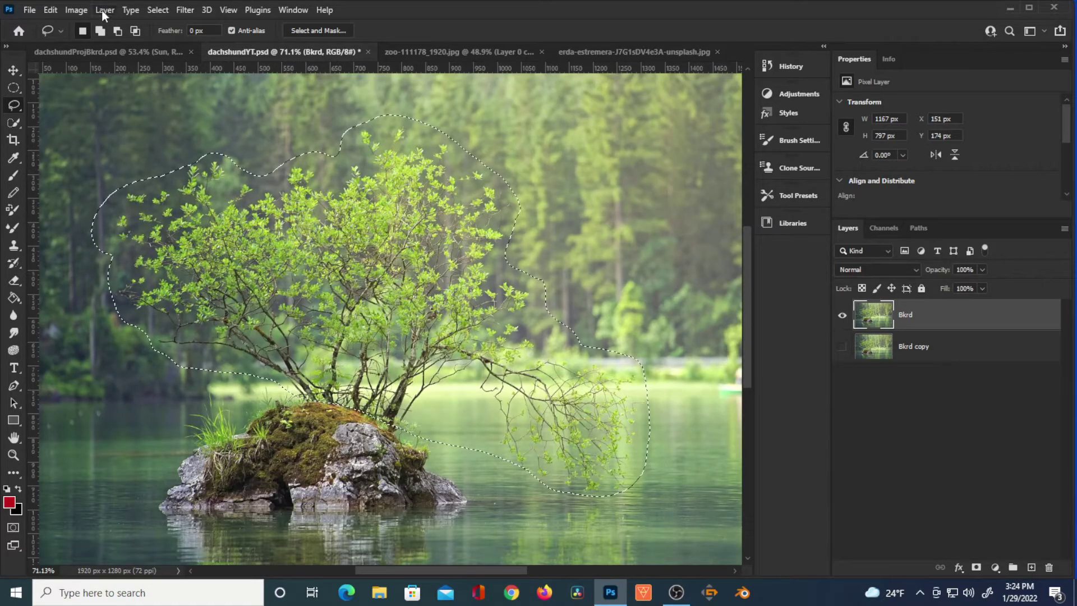
left_click(49, 10)
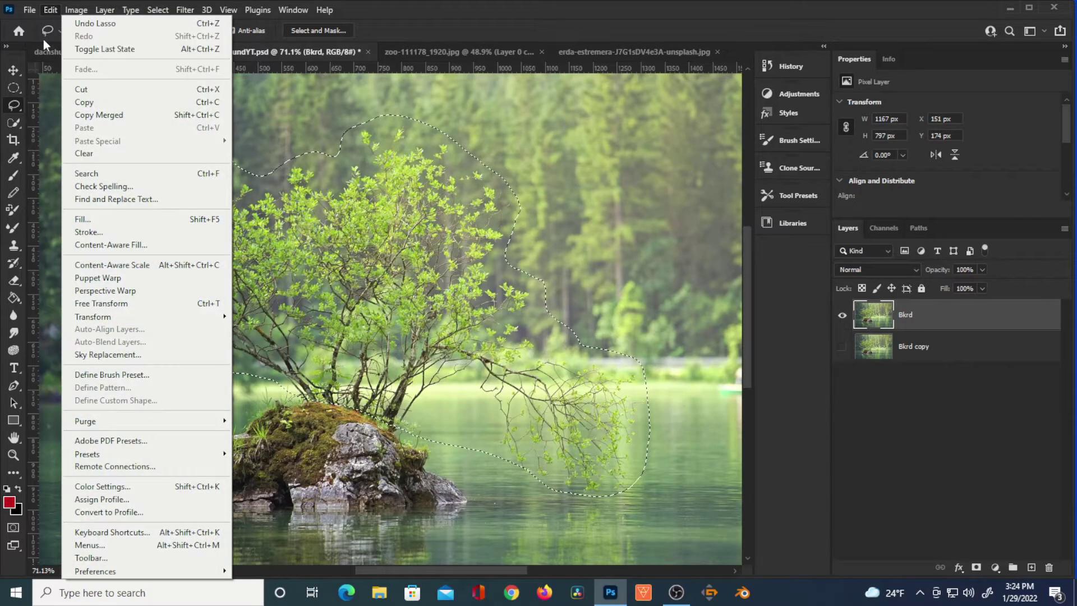
left_click(113, 245)
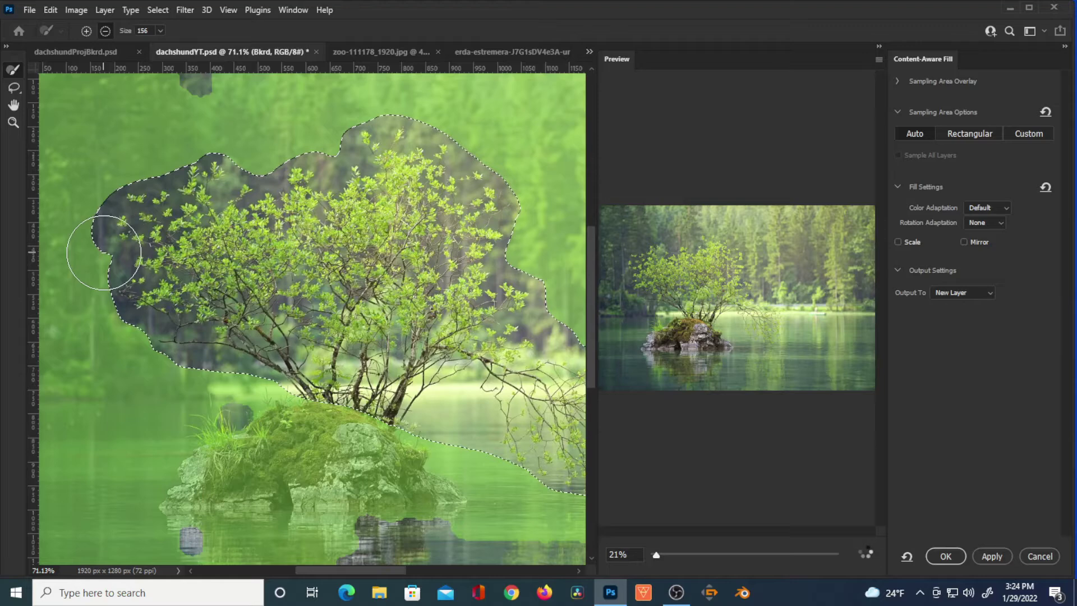
Step: Exclude the mossy rock and its water reflection from the Content-Aware Fill sampling area
scroll(309, 337, "down", 3)
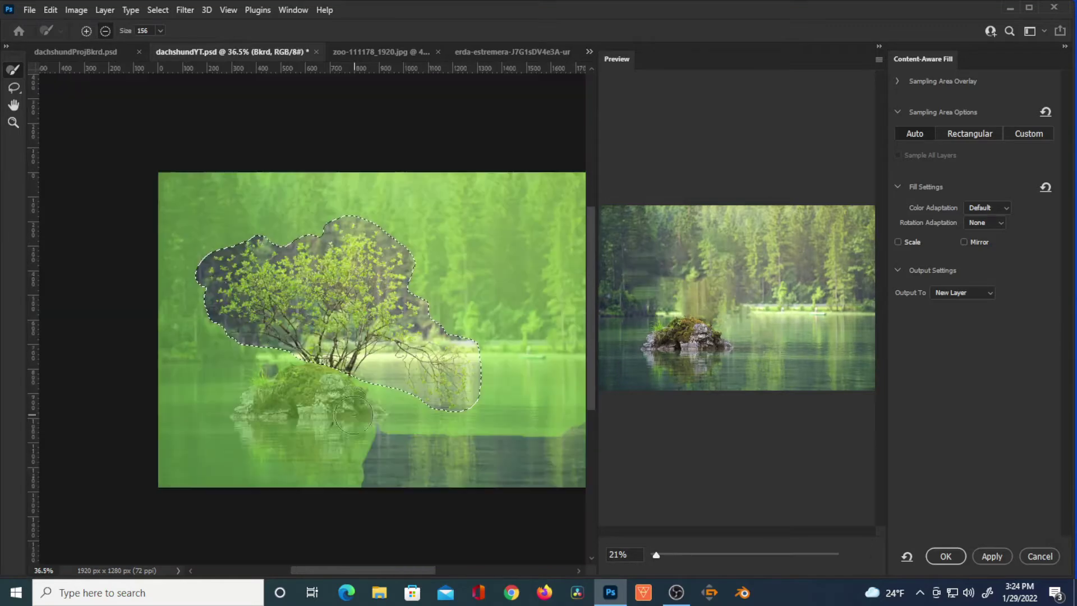
left_click(346, 401)
mouse_move(347, 402)
left_mouse_down()
mouse_move(284, 378)
mouse_move(249, 397)
mouse_move(244, 414)
mouse_move(374, 409)
mouse_move(346, 414)
mouse_move(358, 439)
mouse_move(339, 467)
mouse_move(319, 474)
mouse_move(275, 454)
mouse_move(576, 424)
mouse_move(590, 444)
mouse_move(578, 483)
mouse_move(484, 474)
mouse_move(571, 446)
left_mouse_up()
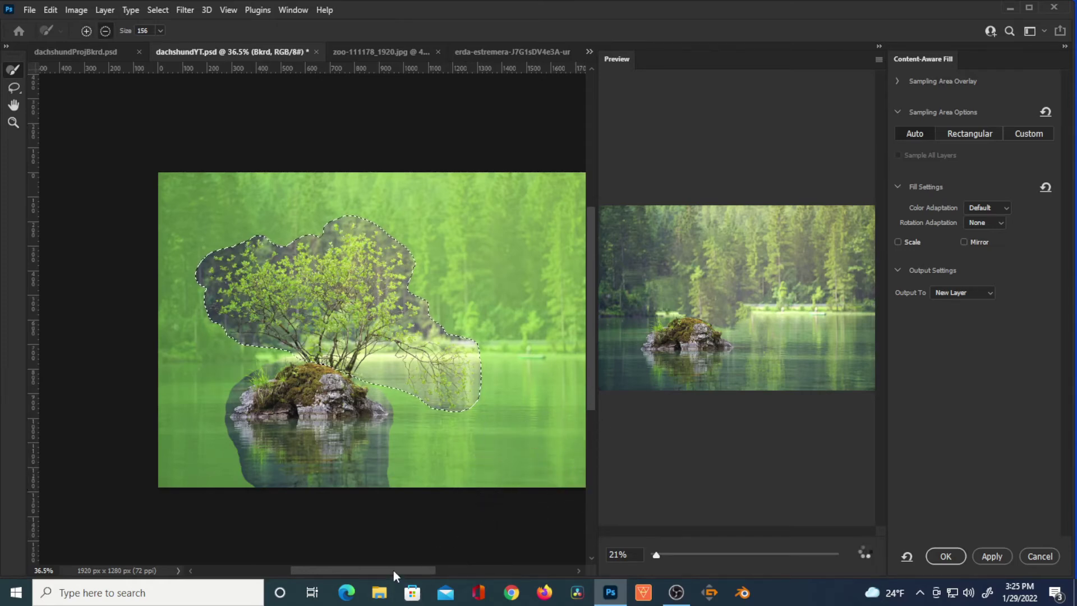
left_click_drag(397, 571, 428, 570)
mouse_move(461, 512)
left_mouse_down()
mouse_move(502, 440)
mouse_move(504, 221)
mouse_move(509, 336)
mouse_move(480, 387)
mouse_move(504, 502)
left_mouse_up()
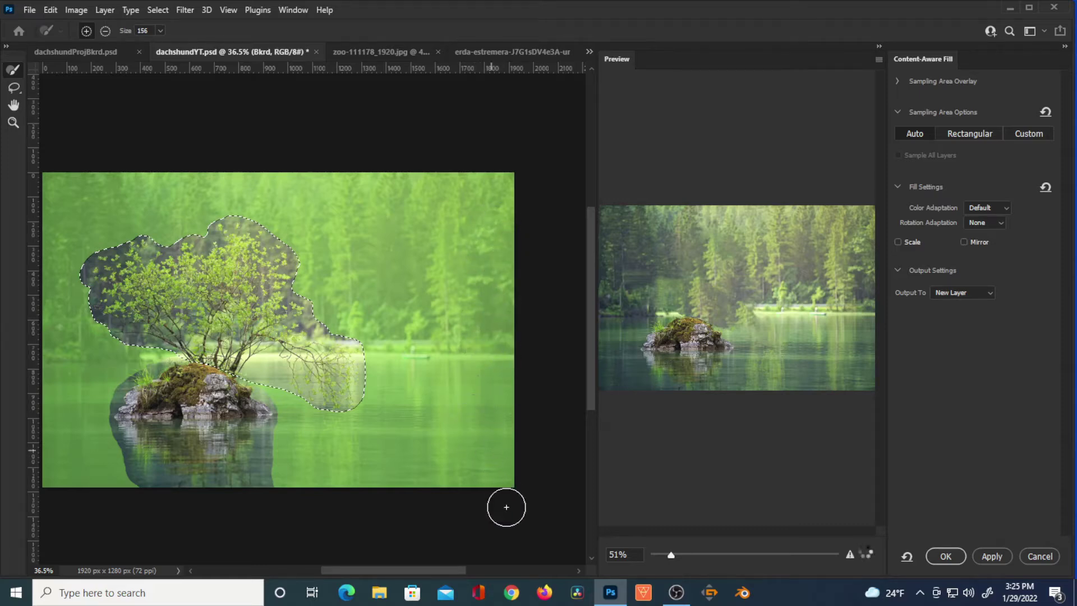
key("alt")
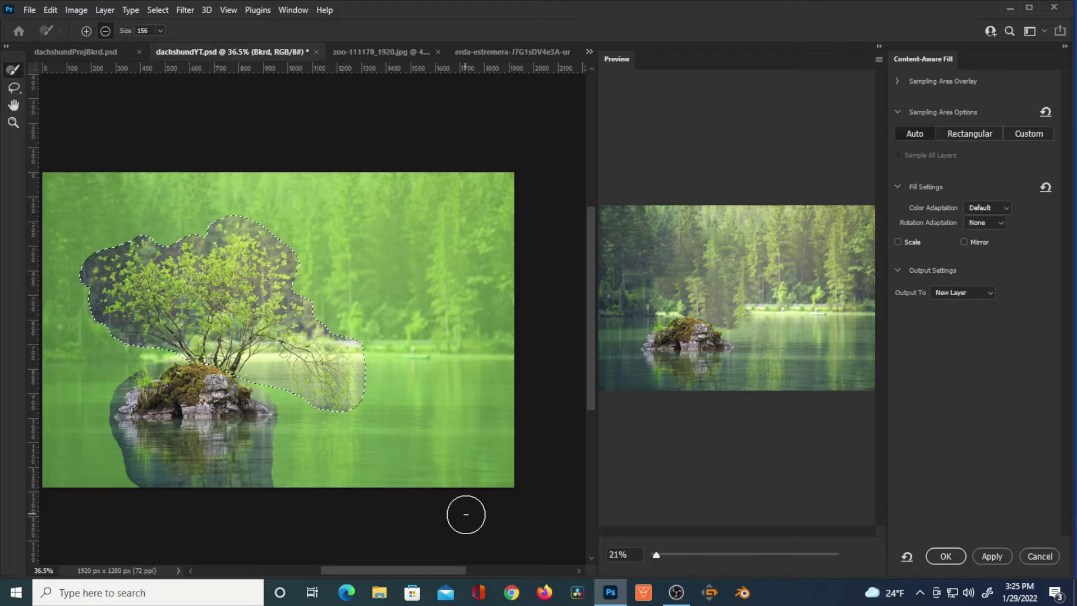
Step: Commit the content-aware fill of the tree area to a new layer and clear the selection
left_click(991, 557)
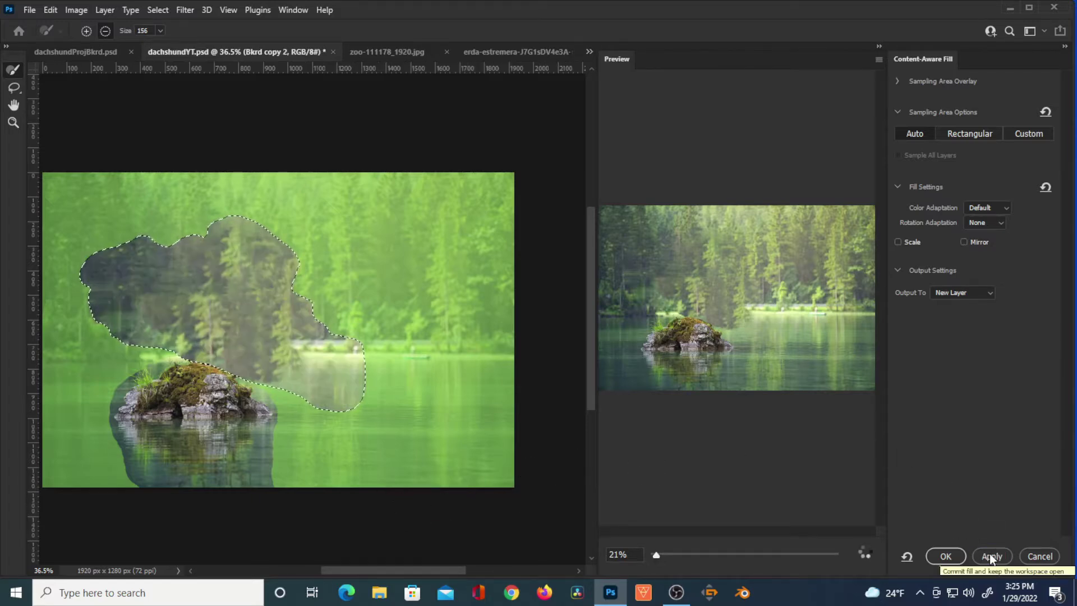
left_click(945, 555)
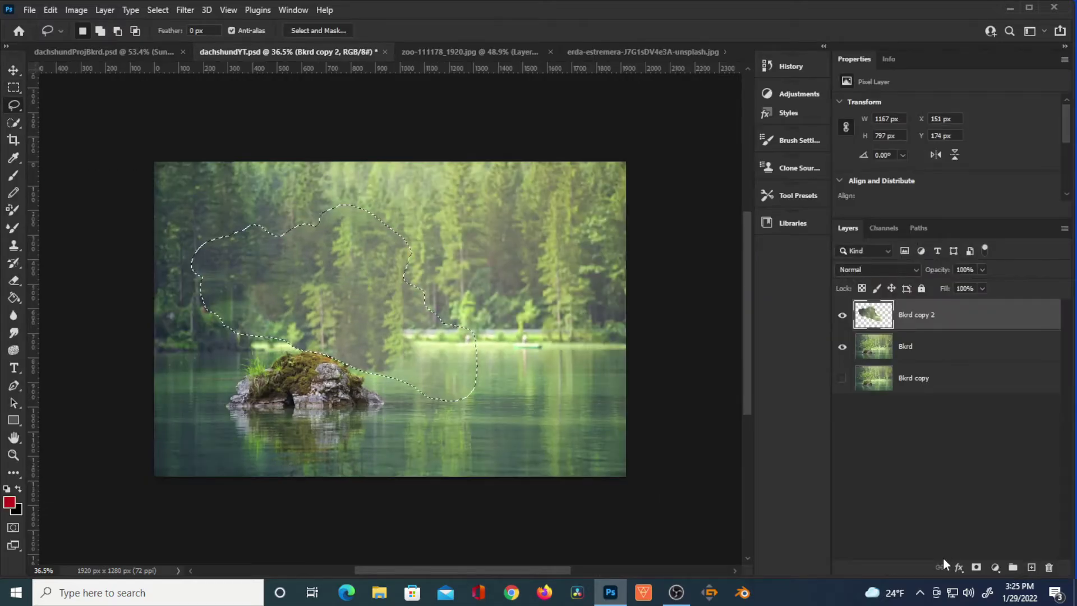
key("ctrl+d")
Step: Merge the fill layer Bkrd copy 2 with the Bkrd layer
key("ctrl+plus")
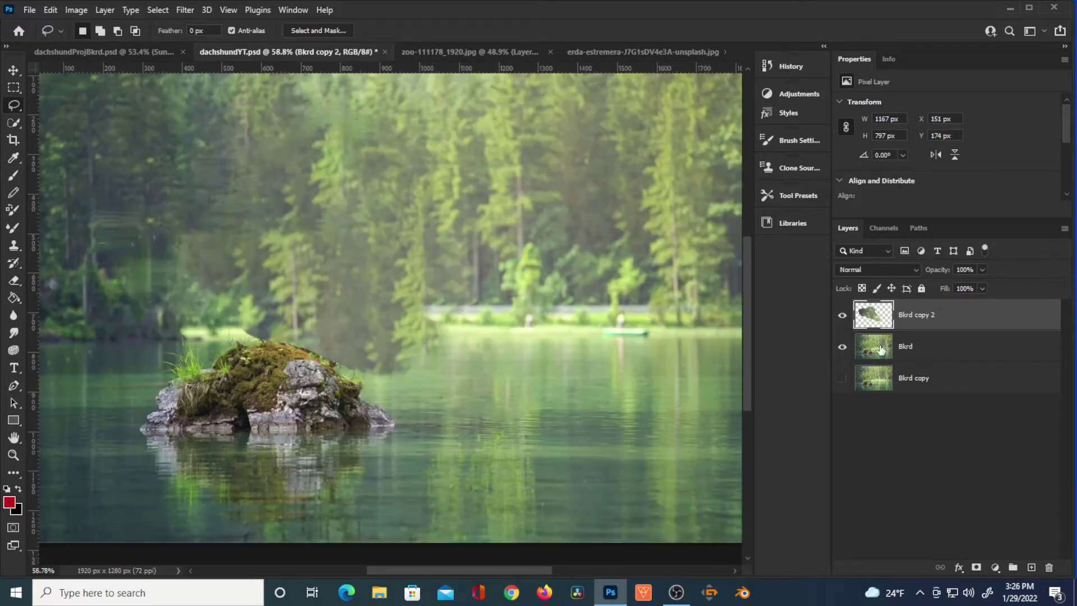
left_click(926, 351)
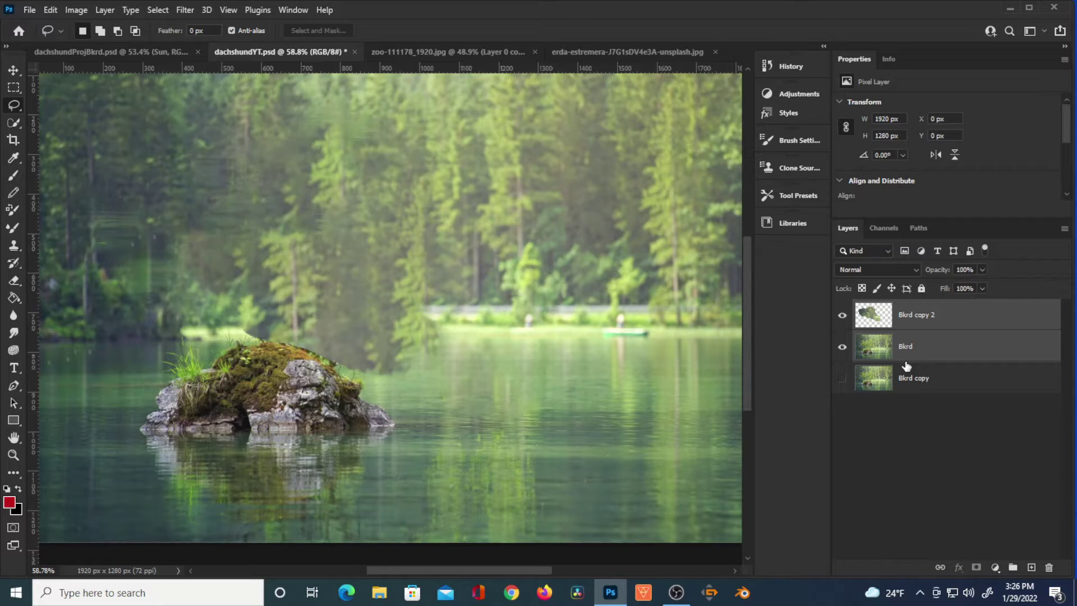
key("ctrl+e")
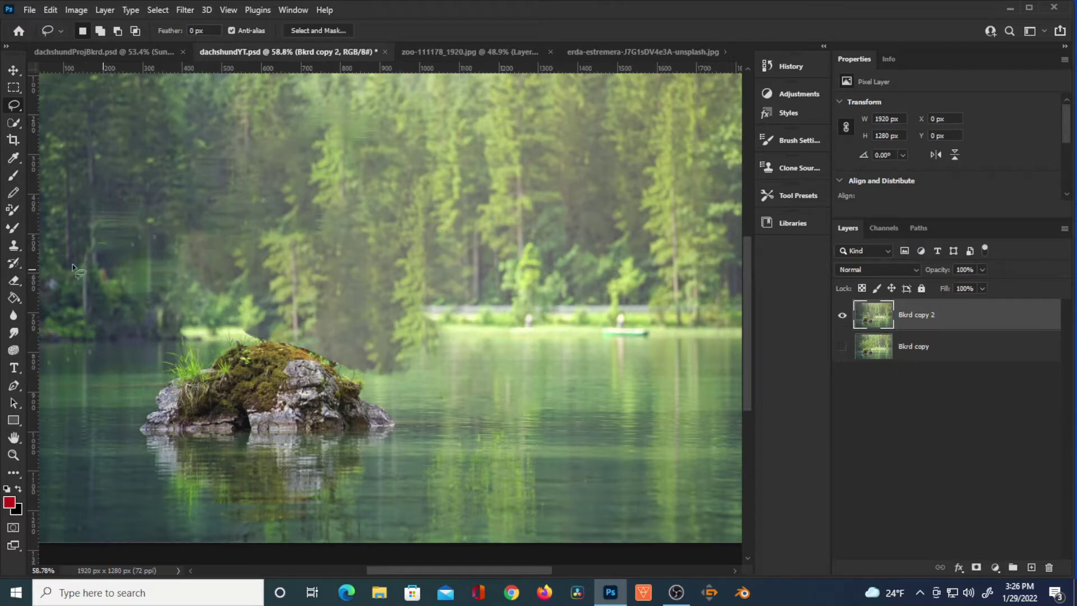
Step: Repair the smeared shoreline on both sides of the rock with a soft 90 px Clone Stamp, sampling clean shoreline nearby
left_click(15, 251)
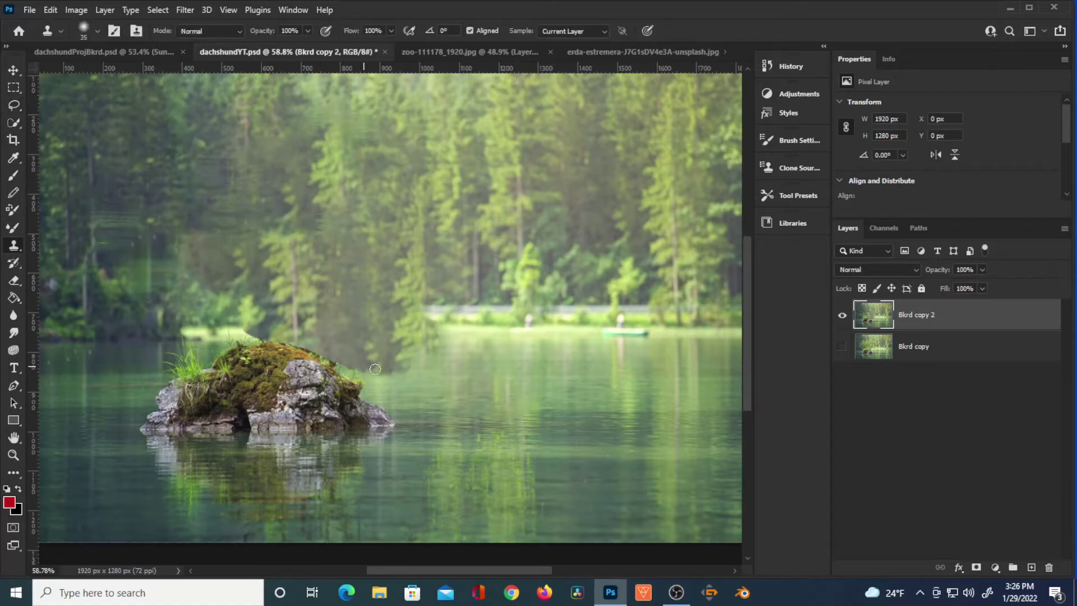
left_click(799, 140)
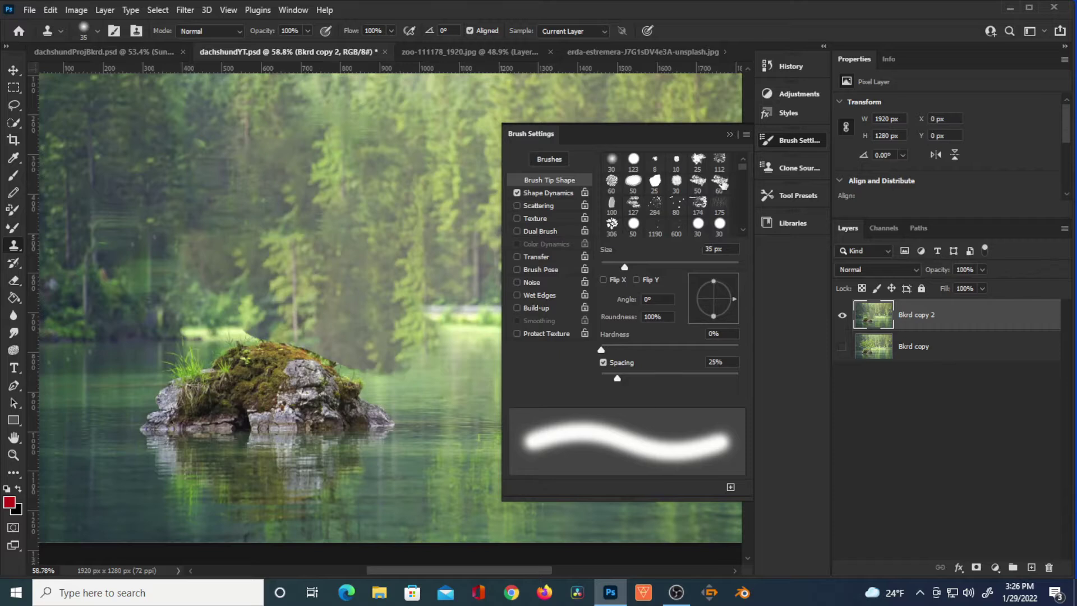
left_click(730, 135)
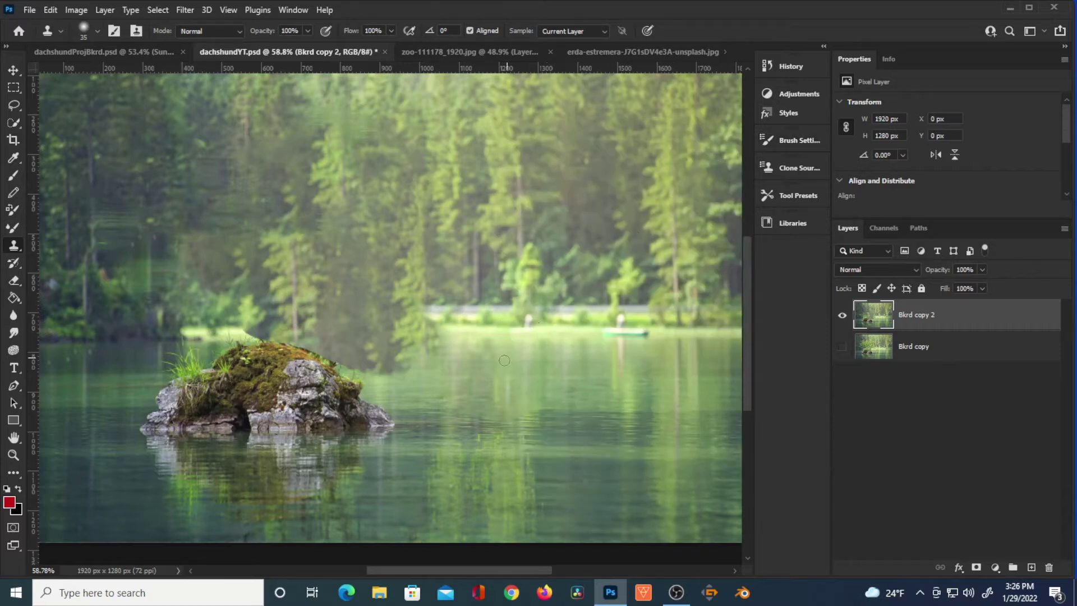
key("bracketright")
left_click_drag(428, 318, 515, 355)
left_click(518, 326, "alt")
mouse_move(441, 326)
left_mouse_down()
mouse_move(406, 323)
mouse_move(415, 358)
mouse_move(397, 370)
mouse_move(351, 359)
mouse_move(376, 347)
mouse_move(367, 331)
mouse_move(346, 332)
mouse_move(335, 355)
mouse_move(297, 333)
mouse_move(278, 348)
mouse_move(220, 350)
mouse_move(91, 341)
left_mouse_up()
left_click(84, 340, "alt")
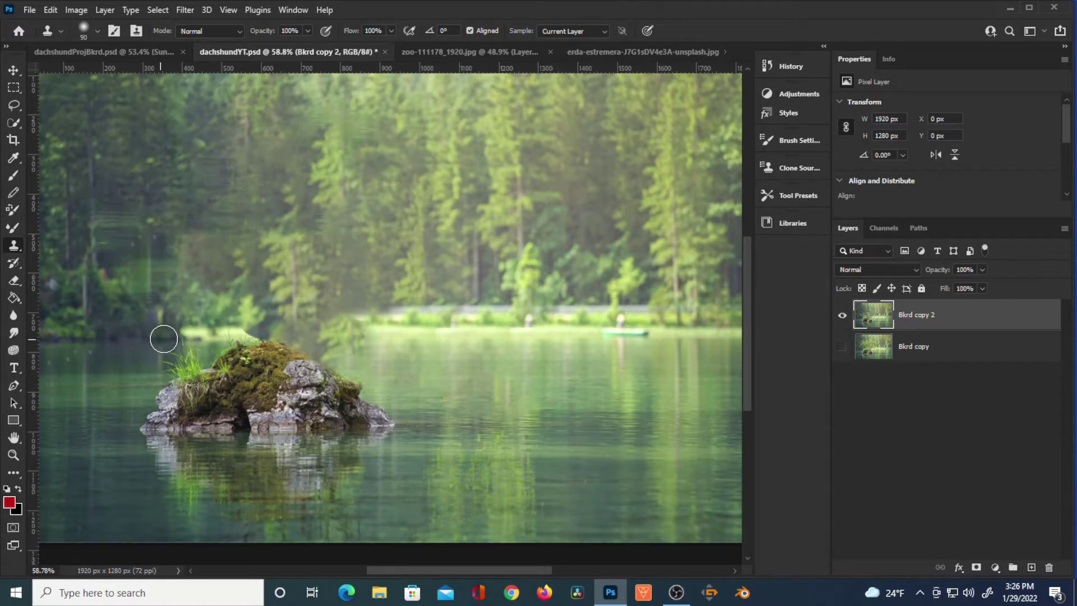
left_click_drag(178, 339, 283, 325)
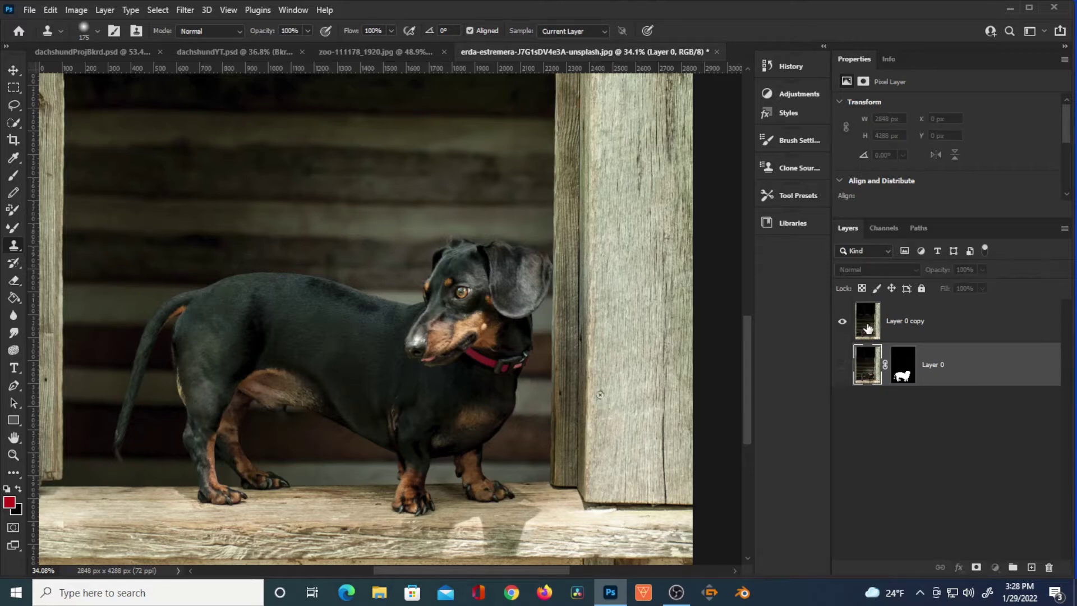
Step: Trace the outer edge of the dog's ear on Layer 0 copy with a Pen path, from the neck up and over the ear's upper edge
left_click(868, 328)
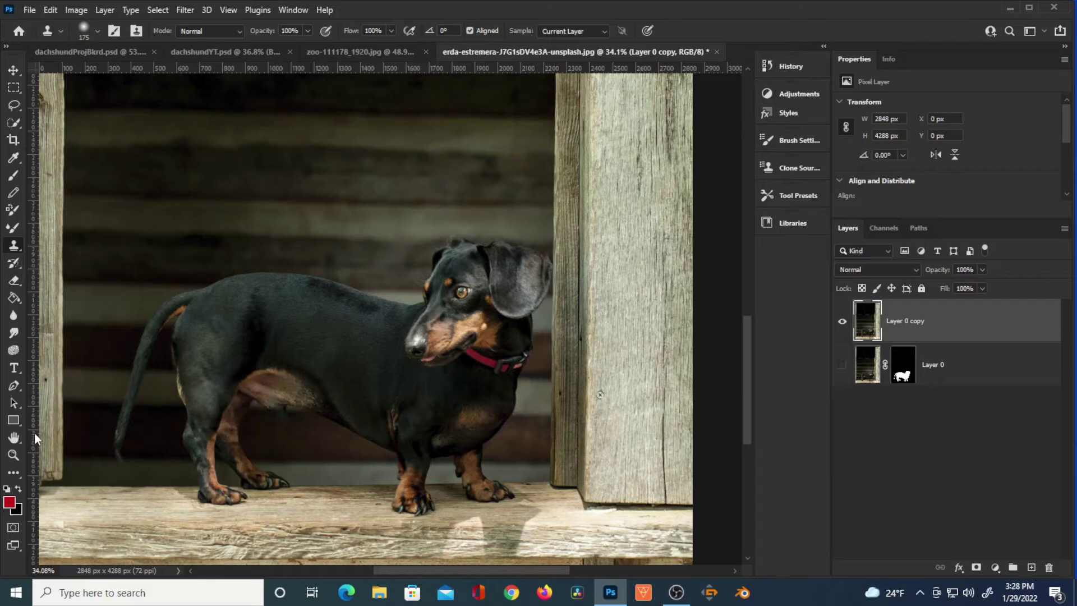
left_click(14, 388)
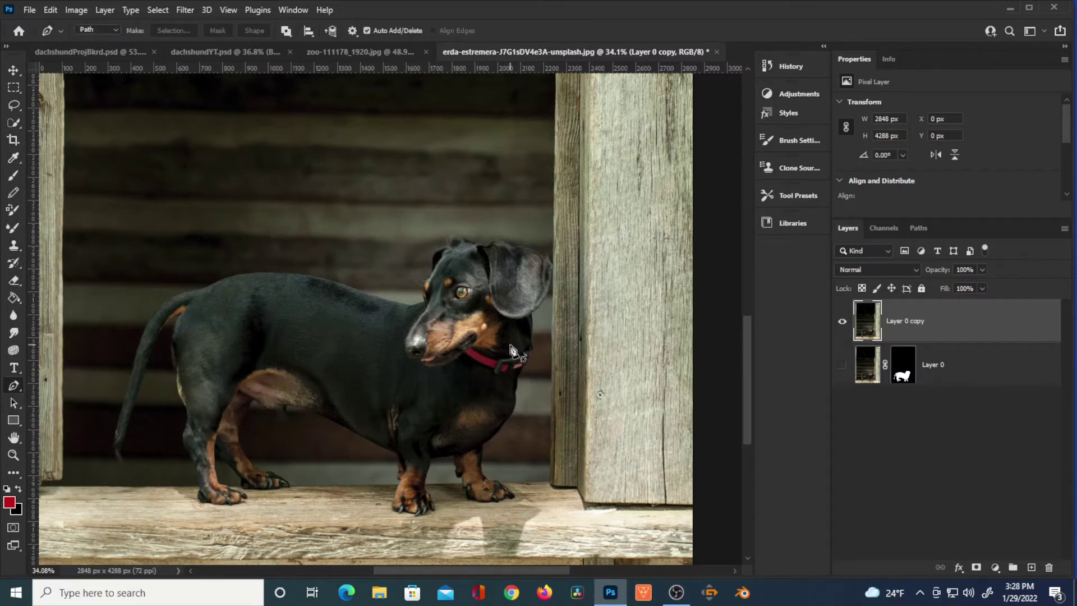
scroll(513, 350, "up", 4)
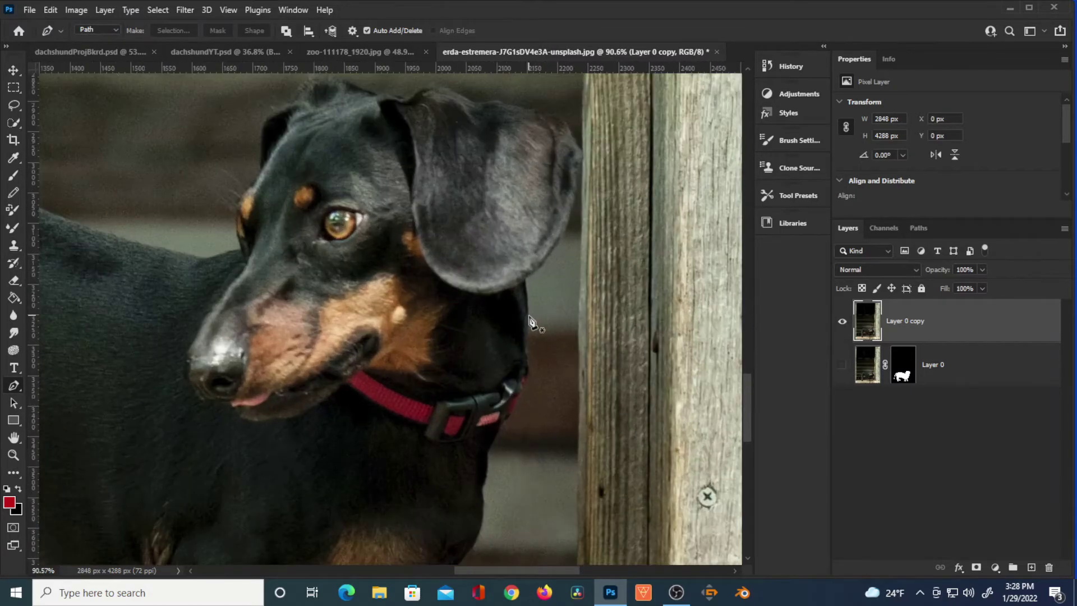
left_click_drag(537, 308, 486, 366)
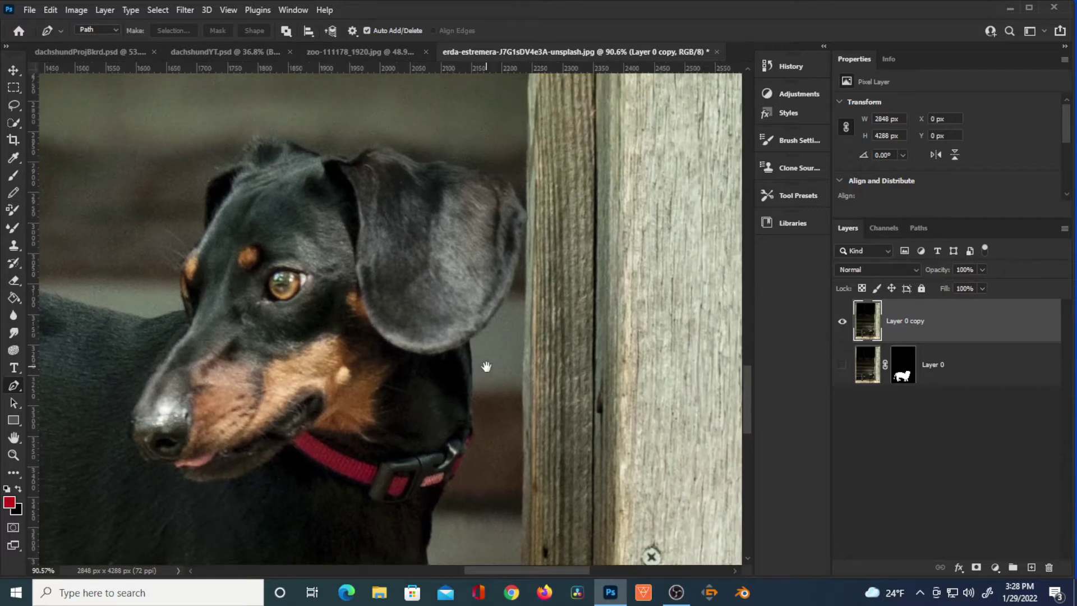
scroll(488, 371, "up", 2)
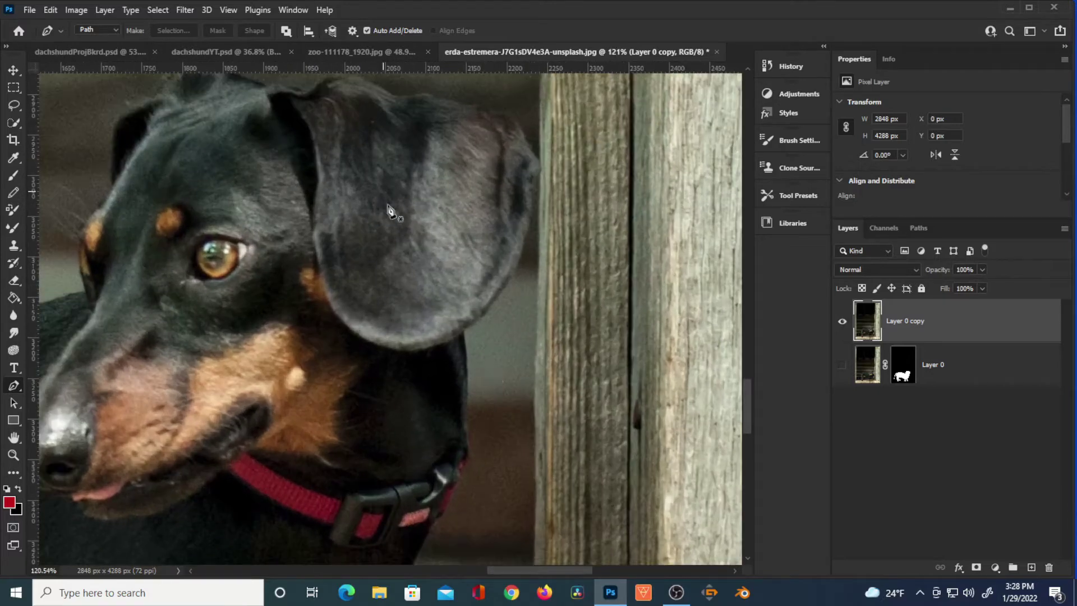
left_click(465, 333)
left_click(526, 235)
left_click(531, 212)
left_click(532, 192)
left_click(540, 166)
left_click(530, 151)
left_click(521, 129)
left_click(502, 118)
left_click(497, 115)
left_click(462, 107)
left_click(442, 98)
left_click(430, 95)
left_click(419, 94)
left_click(408, 95)
left_click(395, 95)
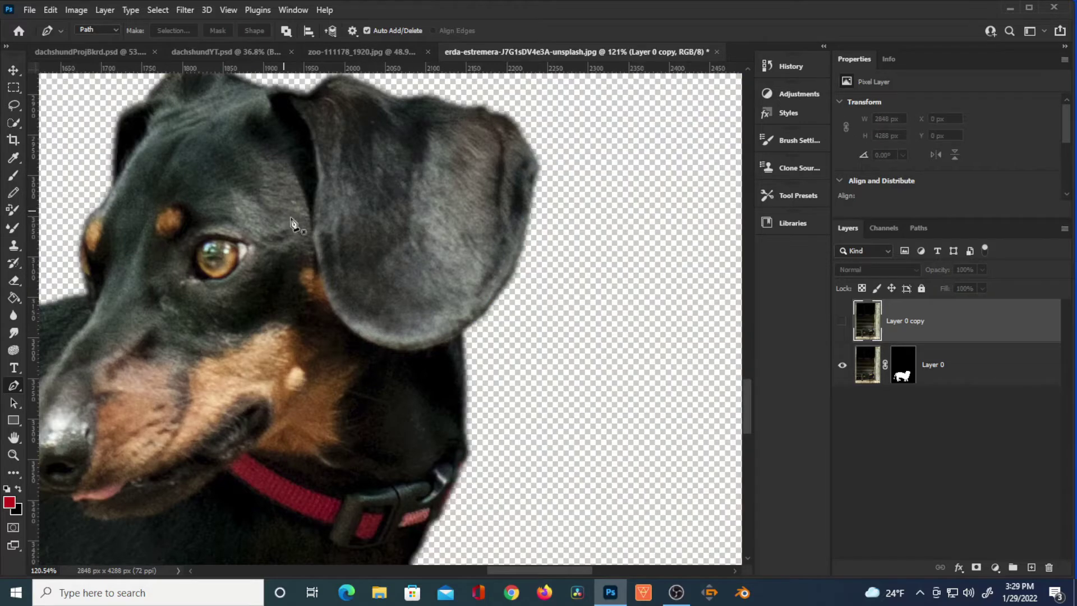
left_click(156, 10)
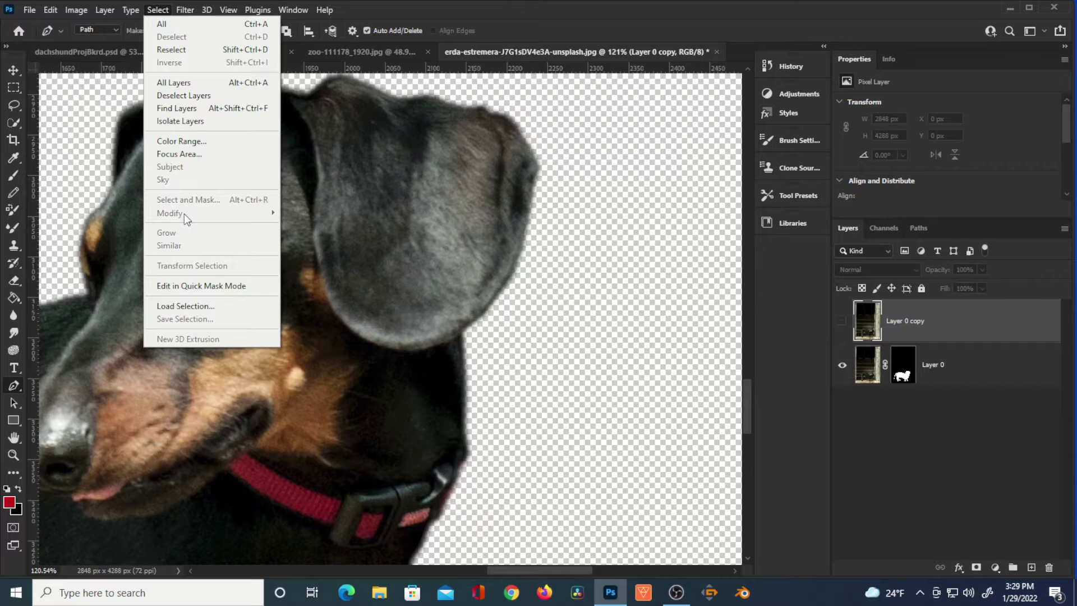
left_click(506, 11)
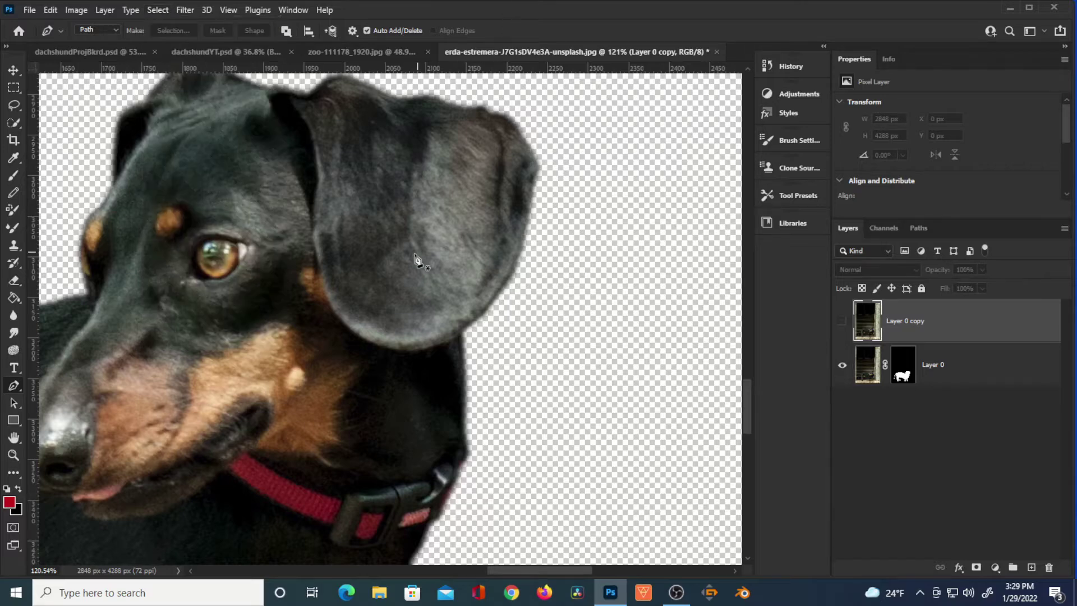
scroll(431, 256, "down", 3)
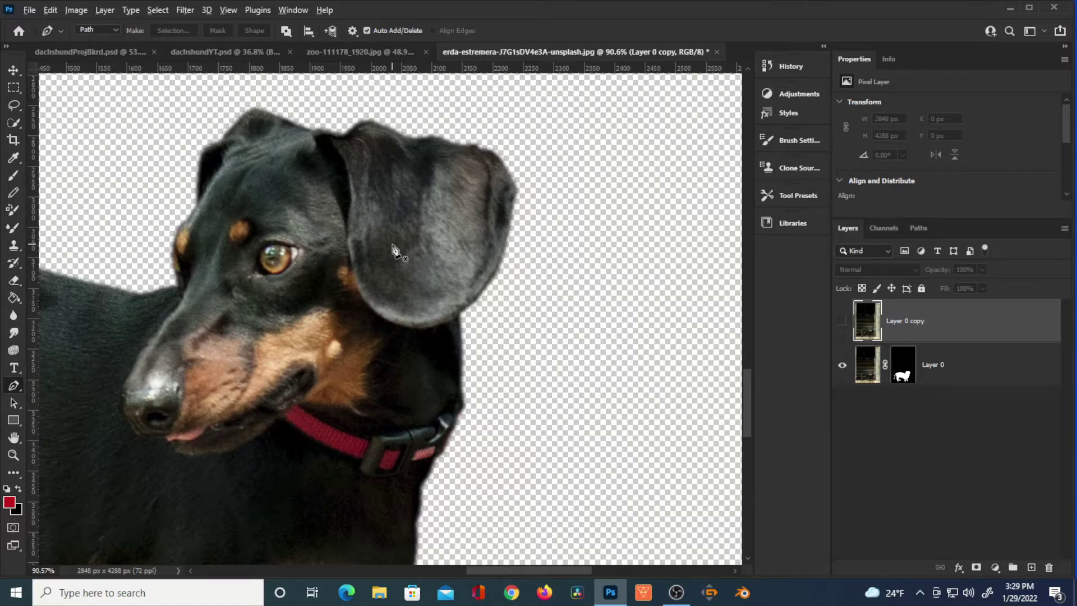
scroll(409, 248, "down", 3)
scroll(438, 182, "up", 4)
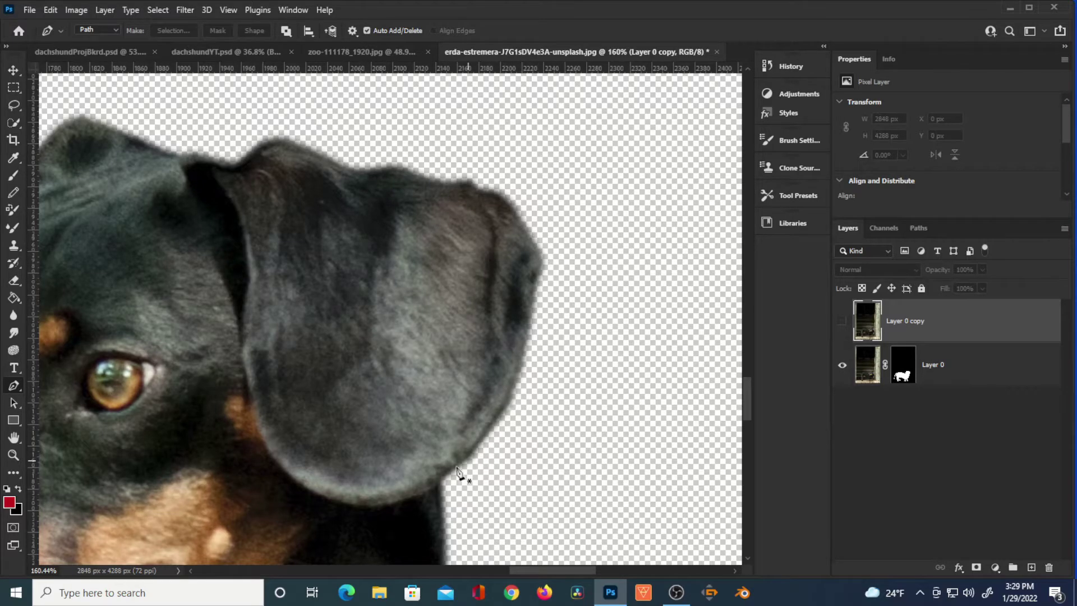
Step: Apply the layer mask on Layer 0 copy 2 and bring the cut-out dog into dachshundYT.psd
scroll(463, 348, "down", 10)
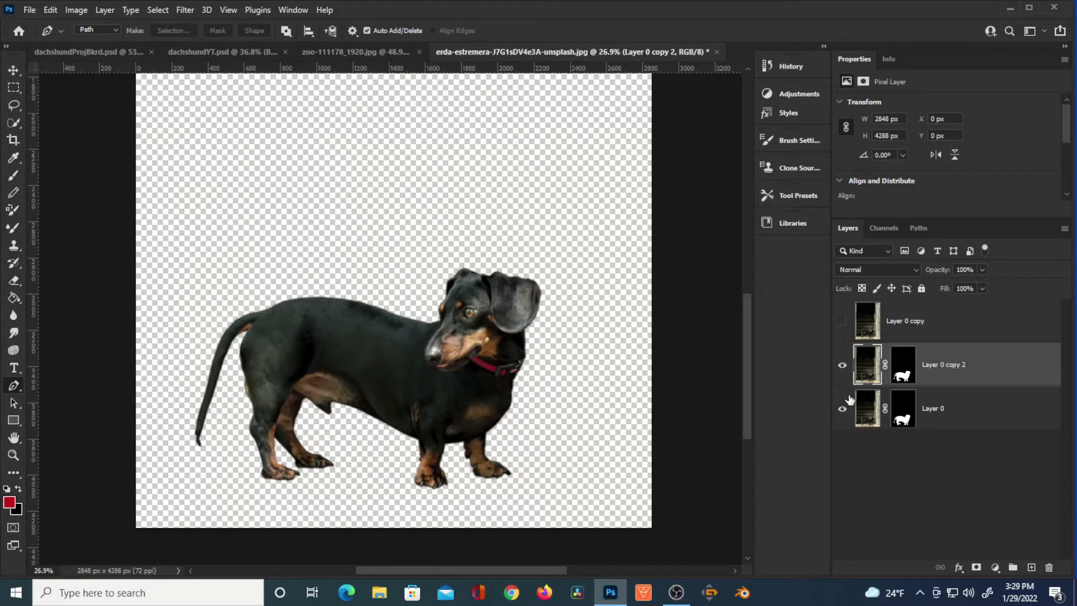
right_click(902, 368)
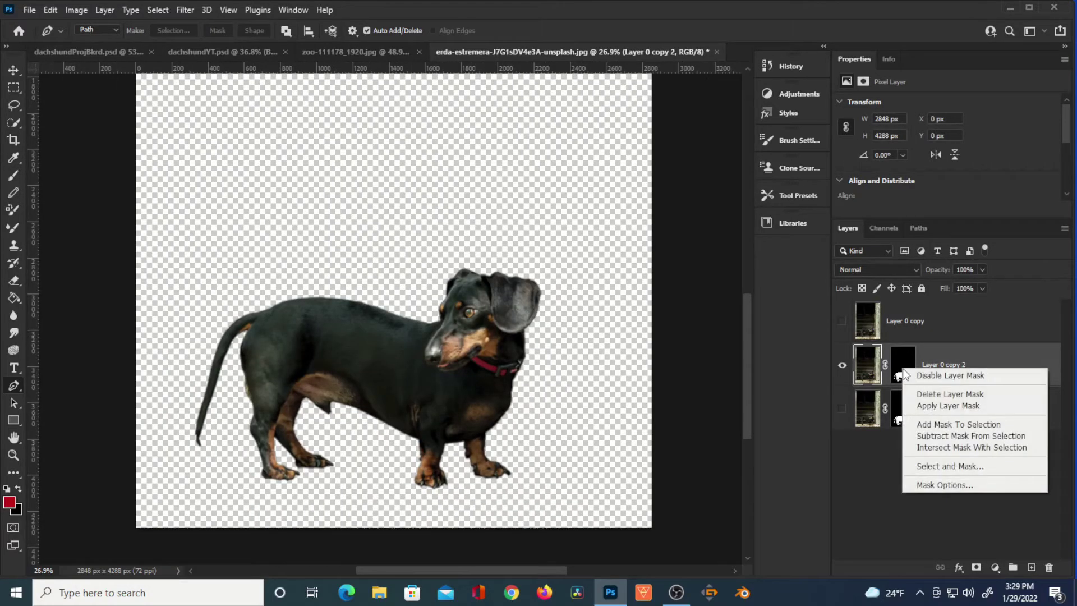
left_click(924, 405)
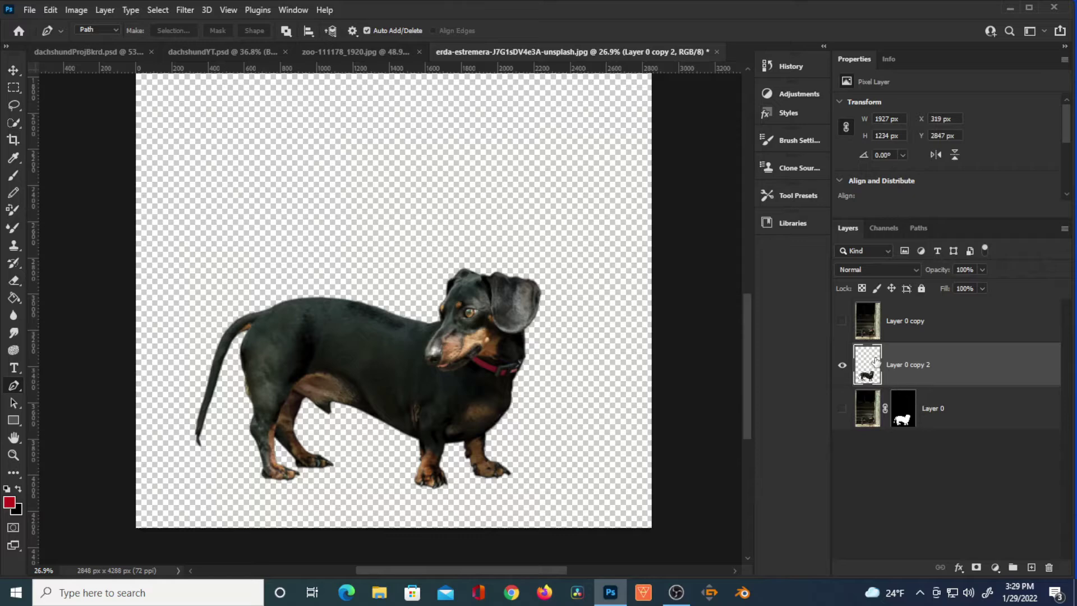
left_click_drag(868, 361, 383, 386)
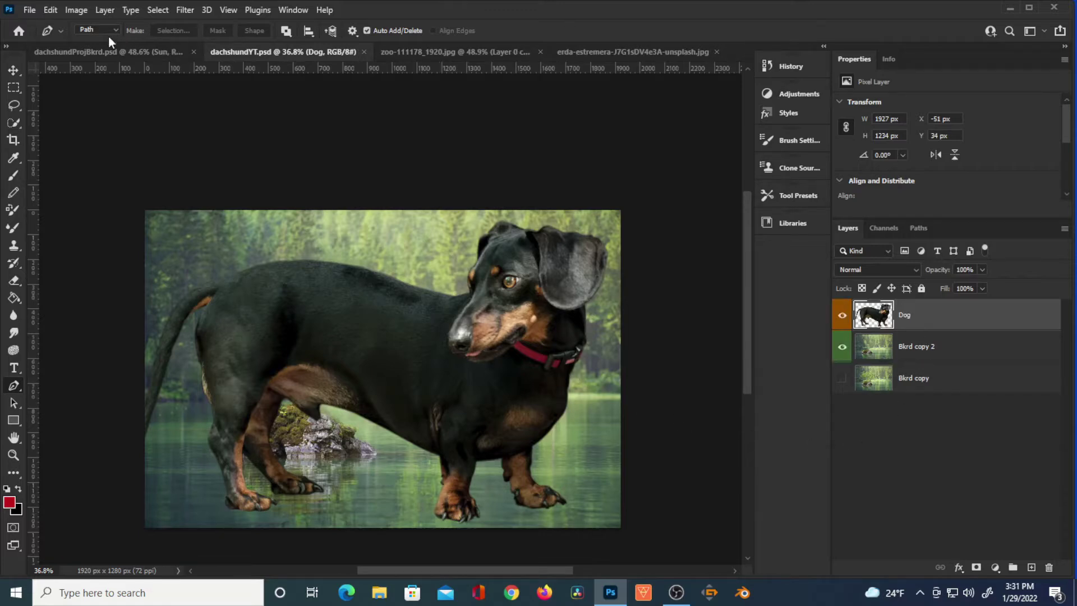
Step: Convert the Dog layer to a smart object
left_click(105, 10)
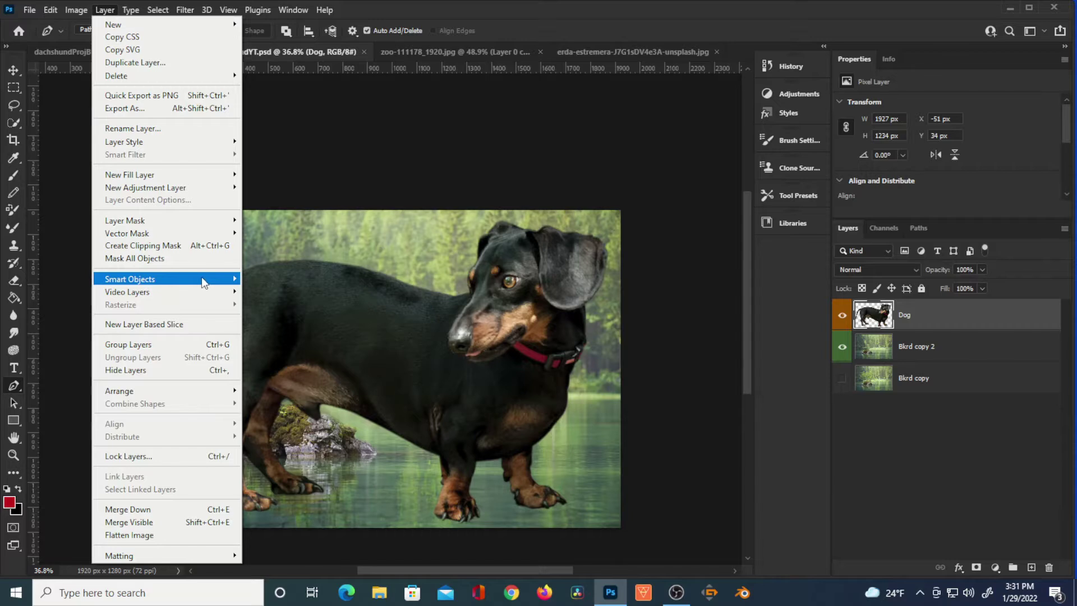
mouse_move(207, 280)
left_click(262, 280)
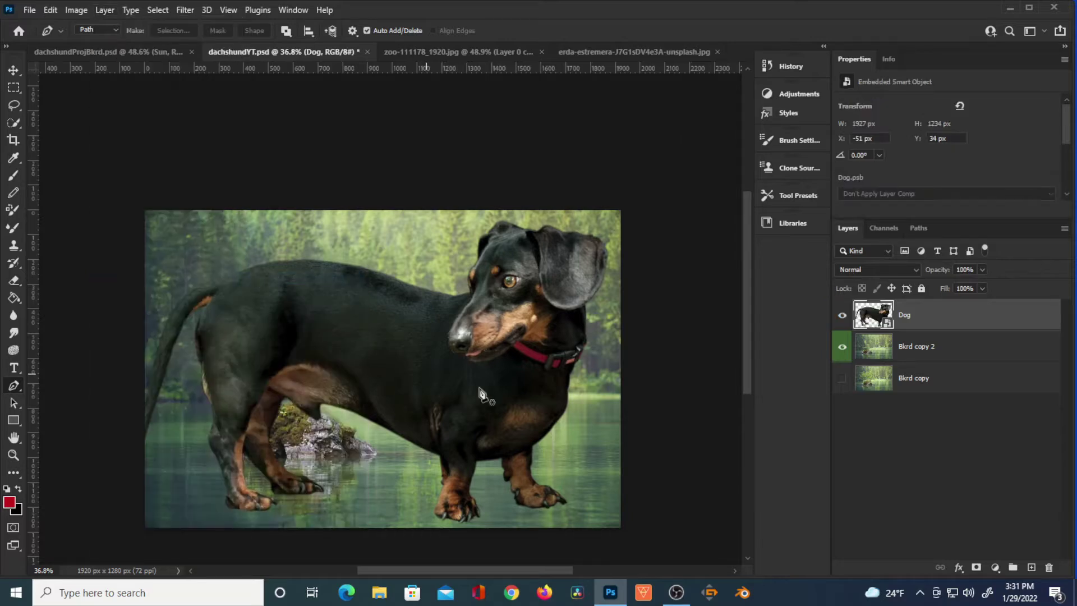
Step: Scale the Dog layer down proportionally to 77.63%
key("ctrl+t")
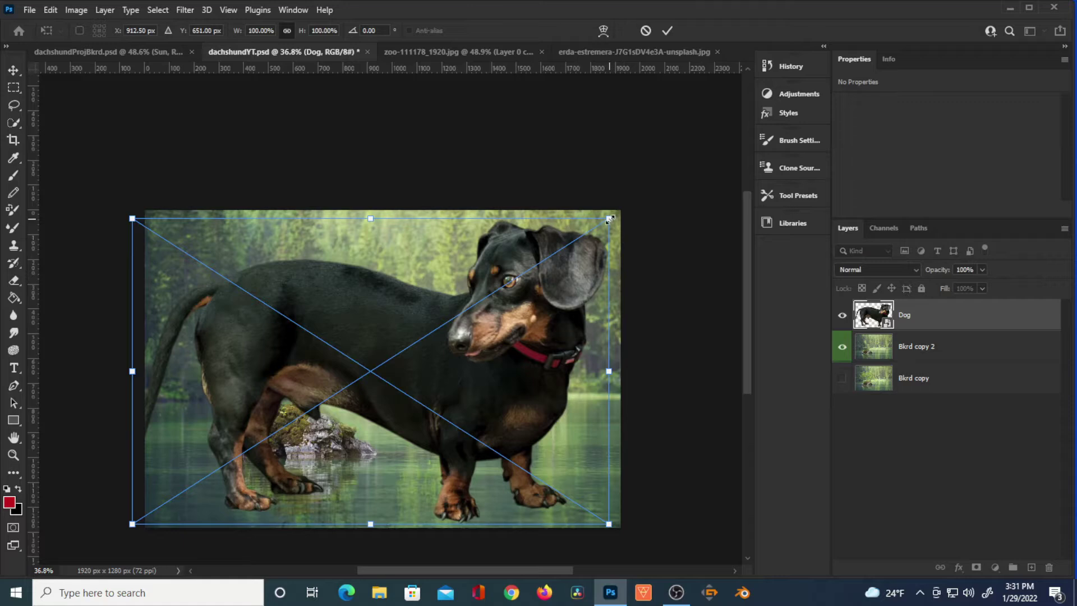
left_click_drag(609, 219, 518, 277)
left_click(668, 31)
key("p")
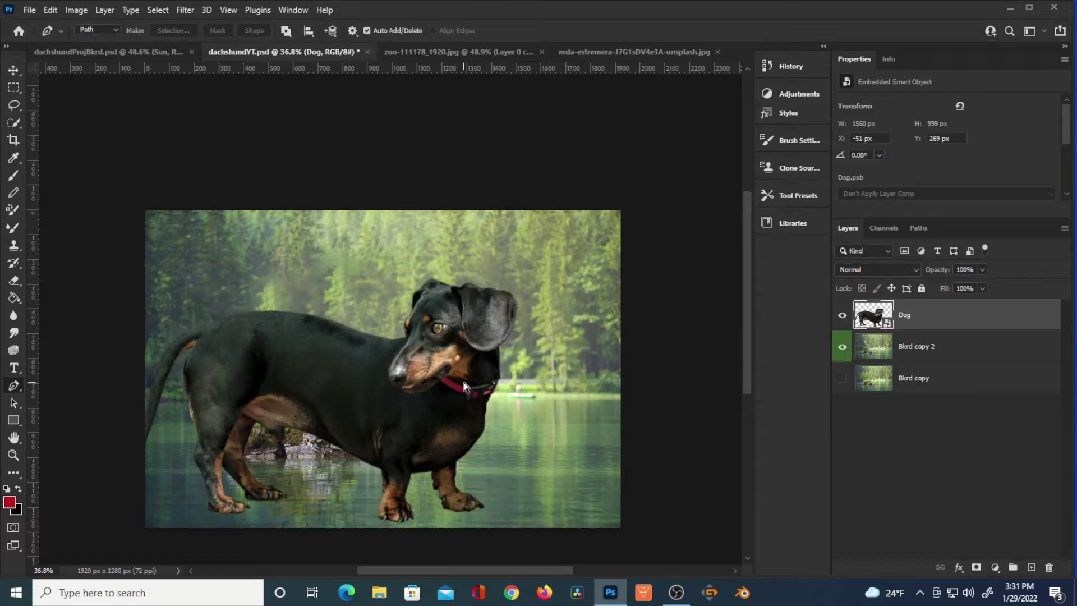
scroll(464, 386, "up", 2)
key("ctrl+t")
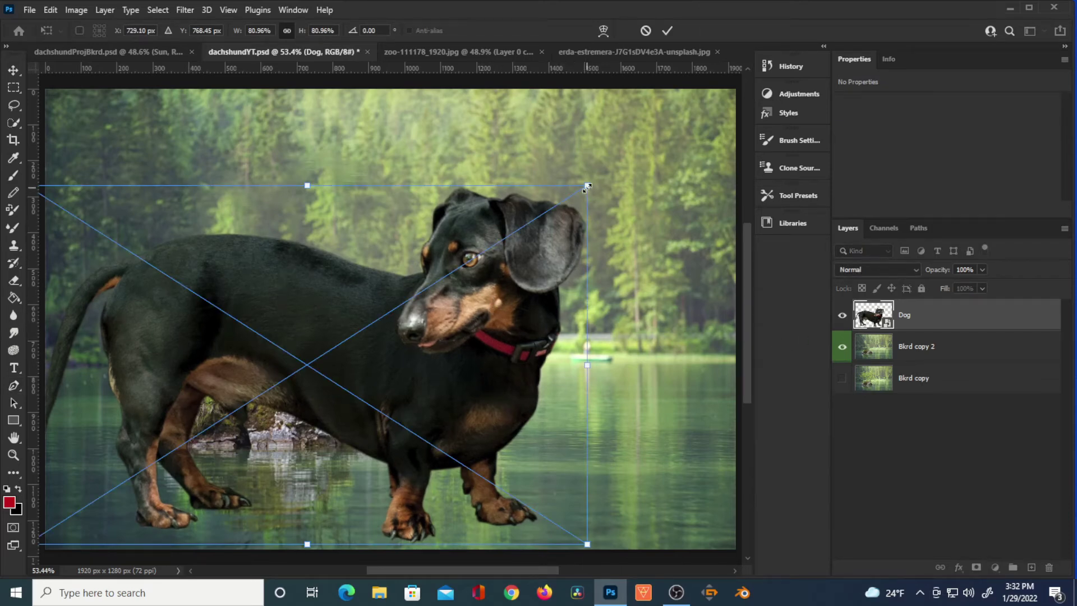
left_click_drag(583, 191, 564, 201)
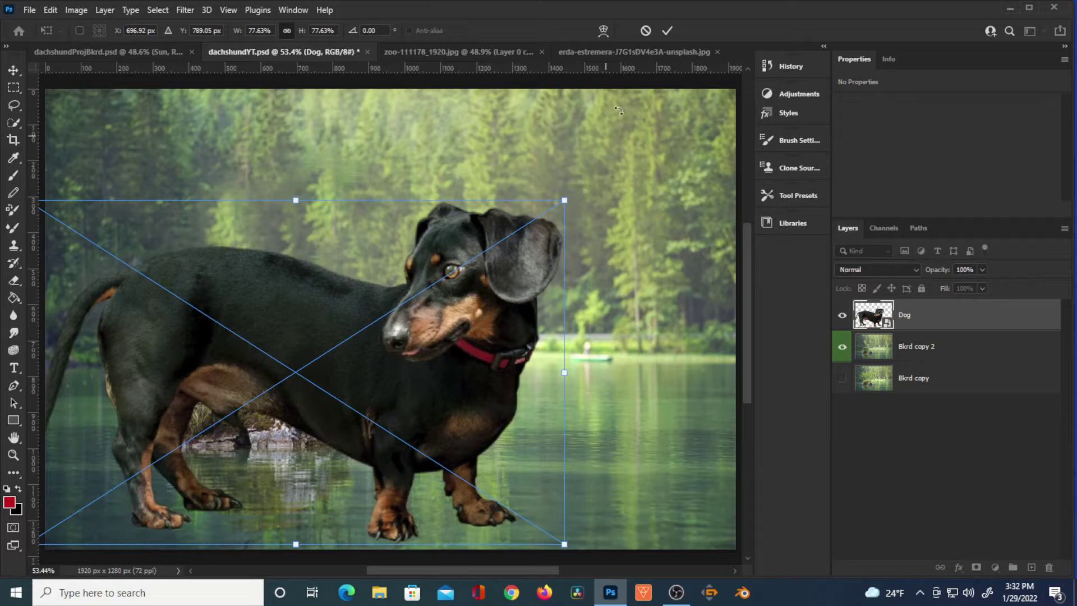
left_click(667, 32)
key("p")
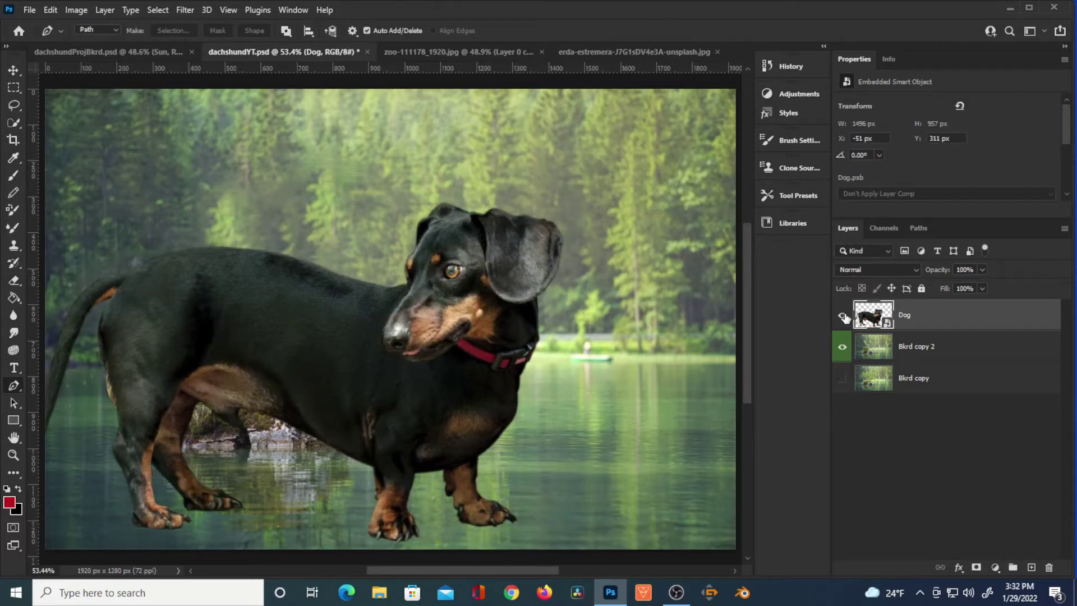
Step: Hide the Dog layer and trace the rock's outline on Bkrd copy 2 with a Pen path, starting at the left waterline
left_click(843, 318)
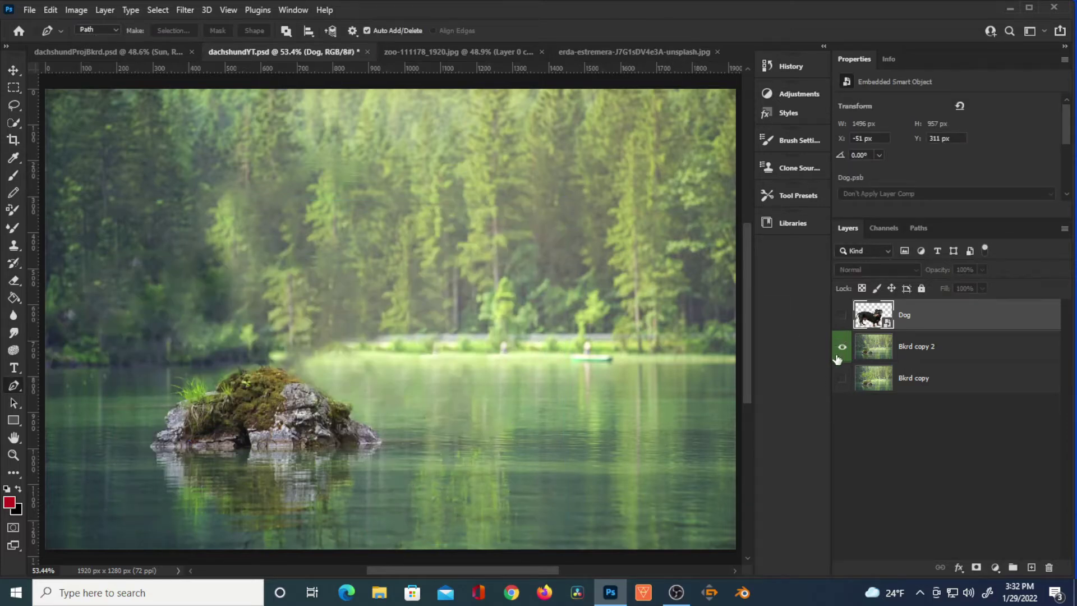
left_click(875, 348)
scroll(183, 449, "up", 5)
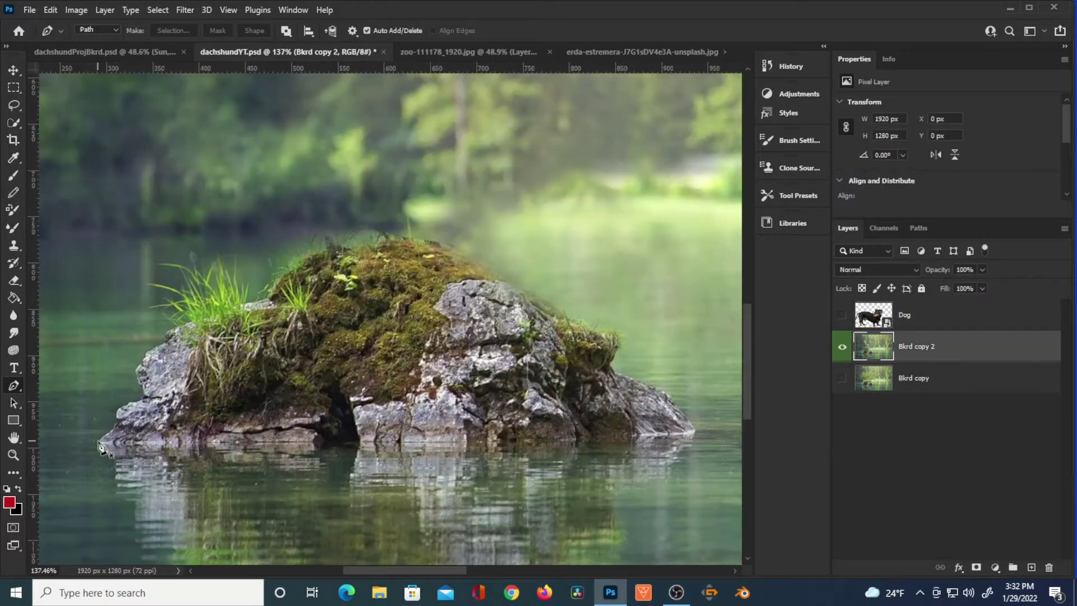
left_click(99, 442)
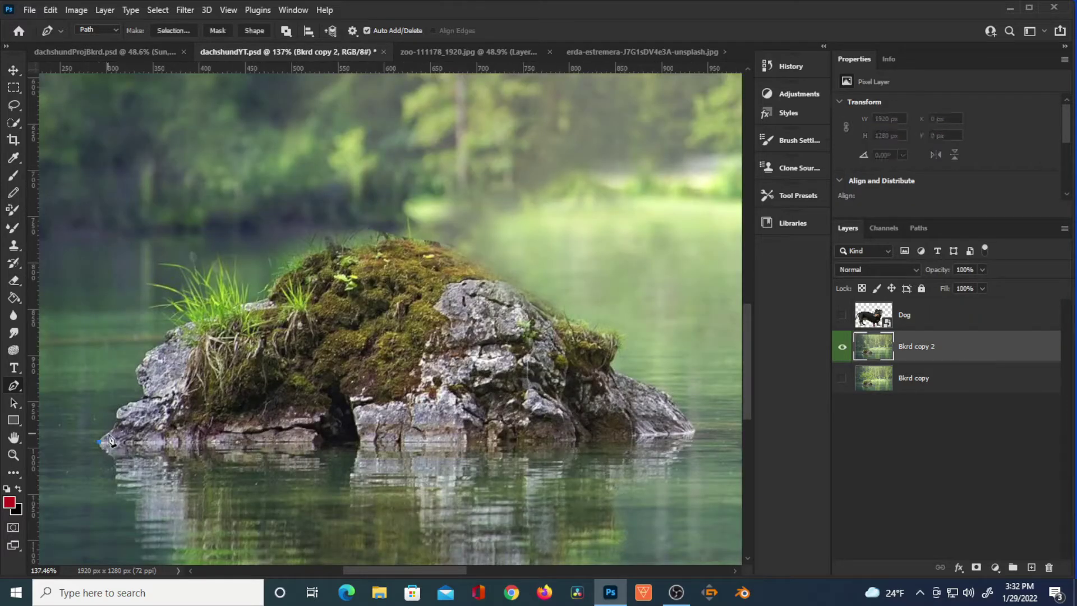
left_click(110, 430)
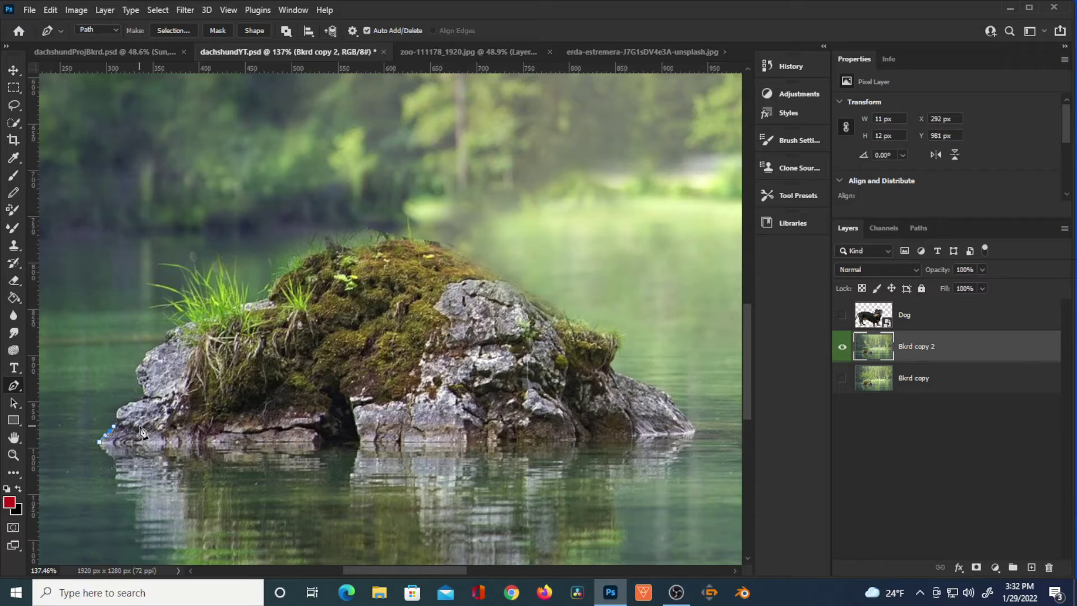
scroll(141, 432, "up", 4)
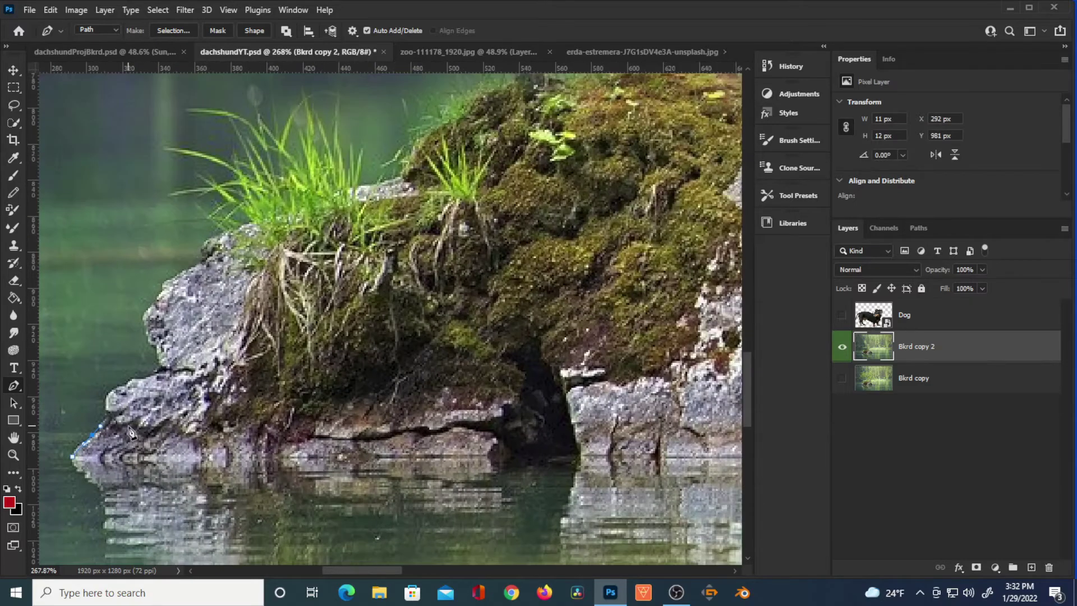
left_click(105, 416)
left_click(108, 395)
left_click(115, 388)
left_click(122, 386)
left_click(131, 380)
left_click(143, 377)
left_click(155, 371)
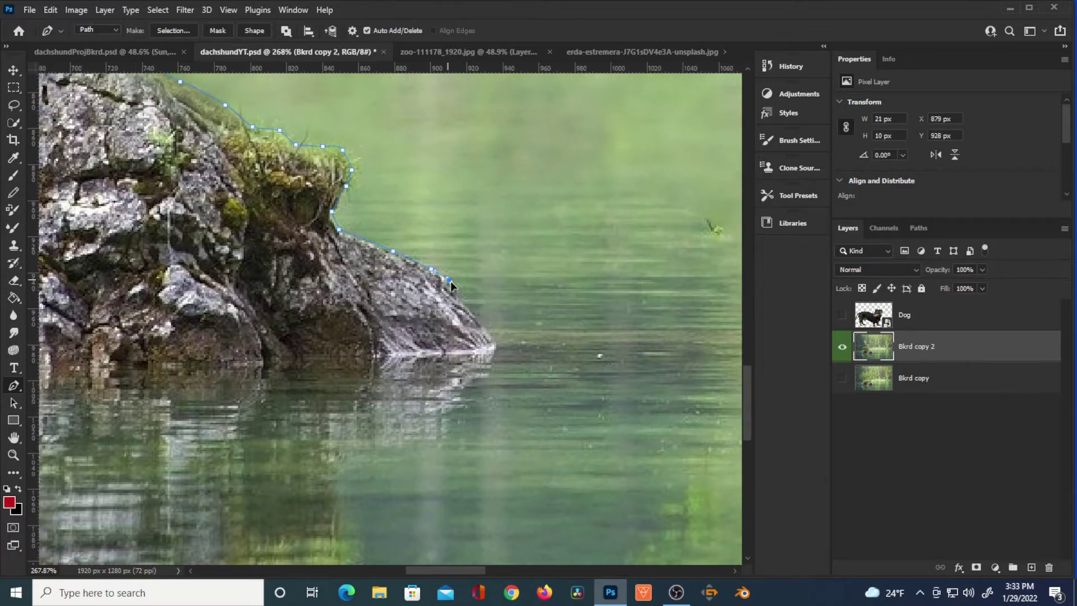
Step: Close the rock's path slightly below its waterline and convert it to a selection
scroll(619, 373, "down", 5)
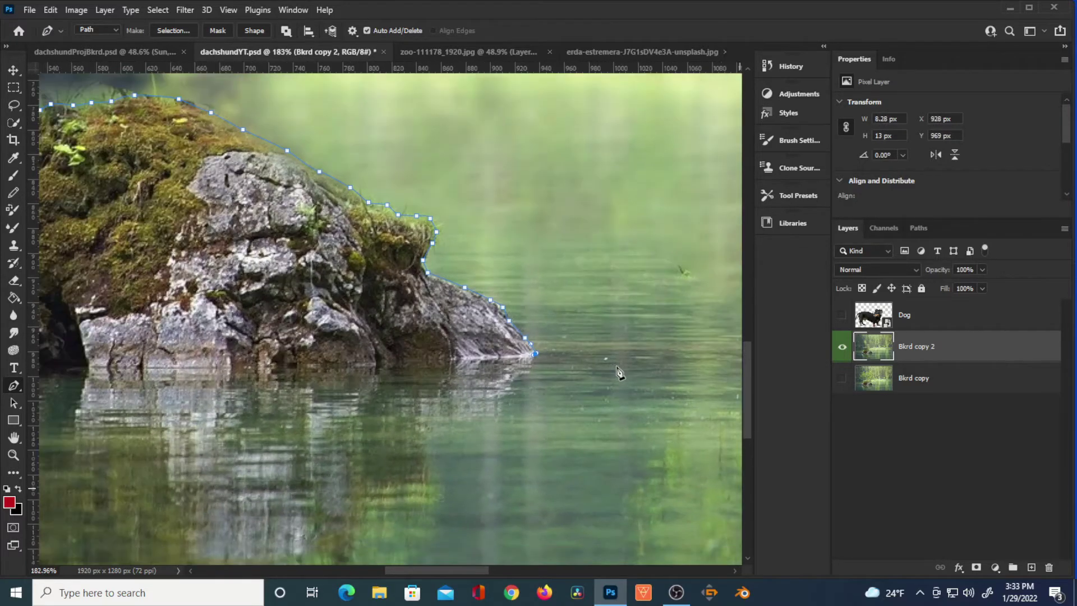
scroll(614, 376, "down", 2)
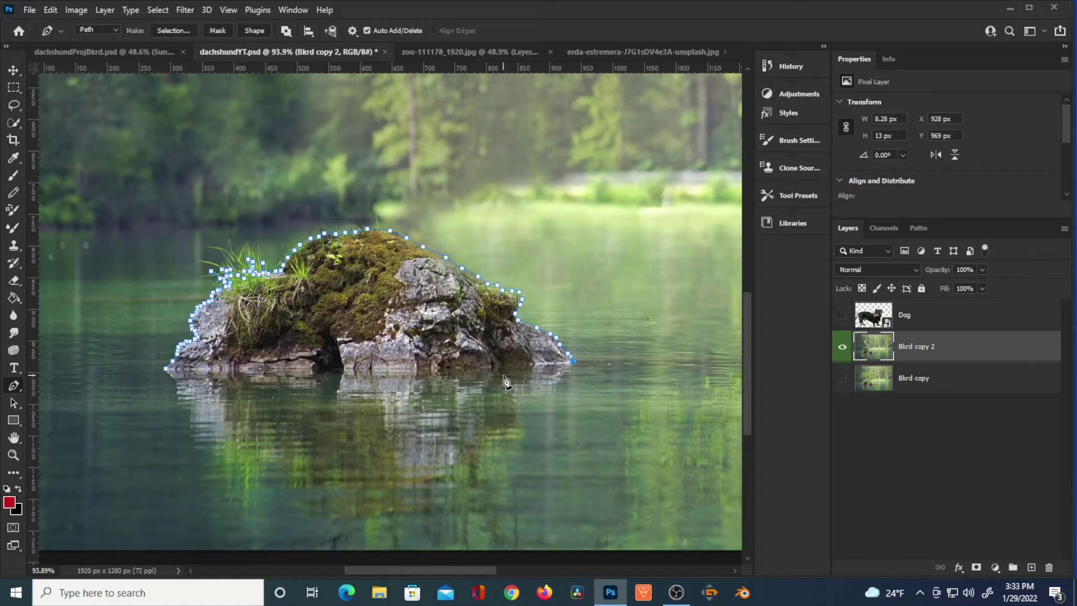
left_click(505, 375)
left_click(371, 387)
left_click(248, 379)
left_click(187, 379)
left_click(166, 372)
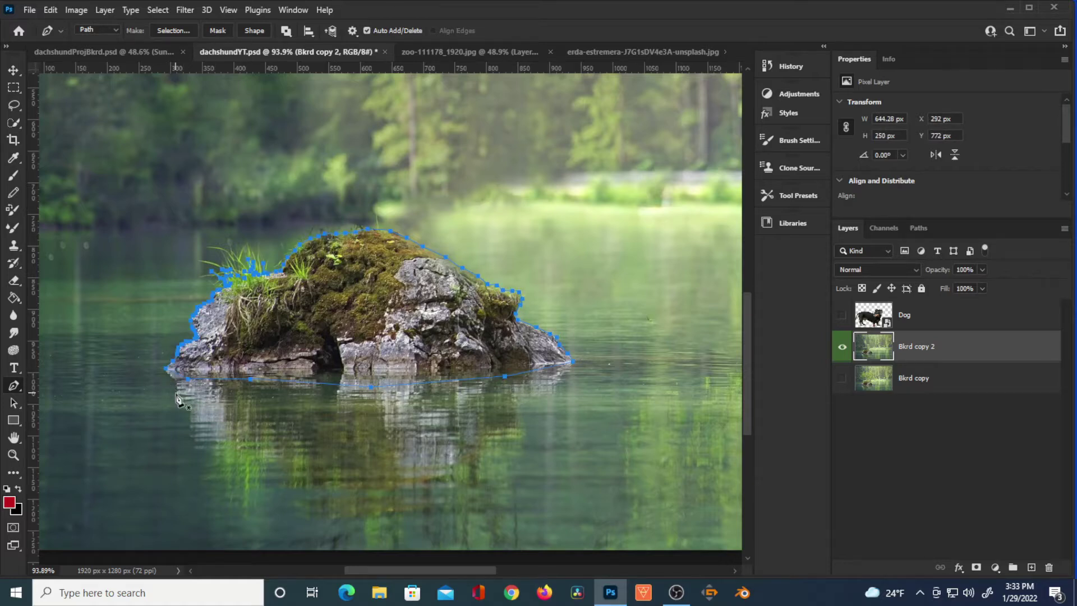
key("ctrl+Return")
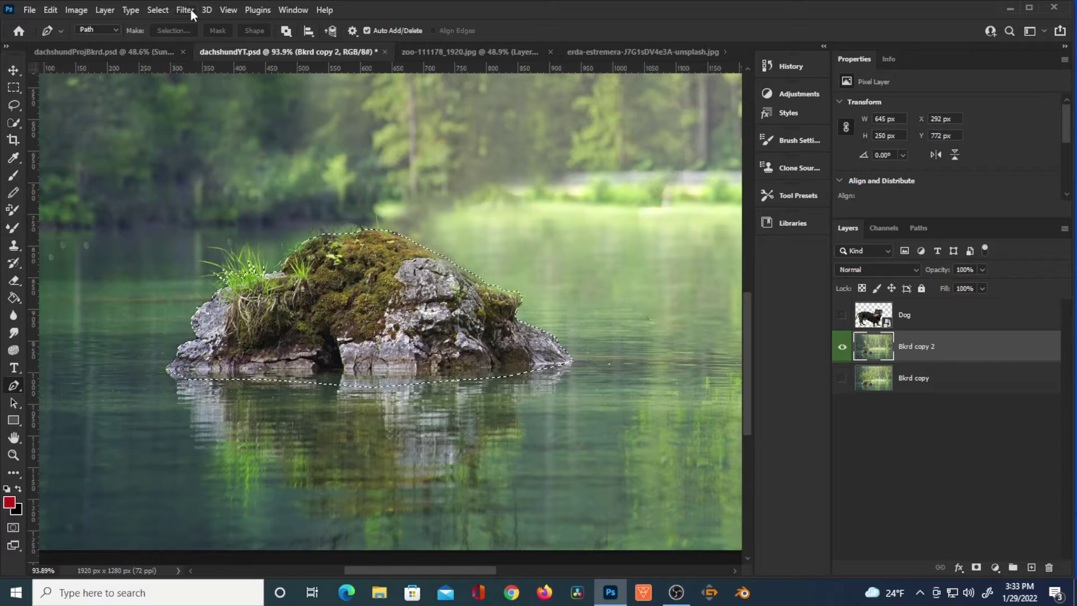
Step: Feather the rock selection by 2.5 pixels
left_click(159, 10)
mouse_move(263, 214)
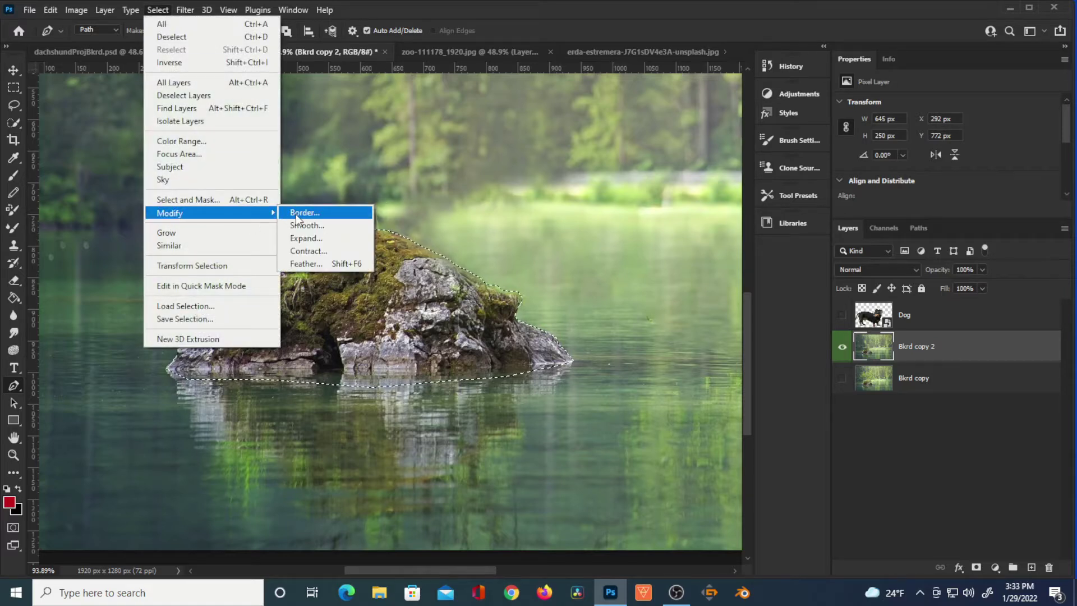
left_click(305, 264)
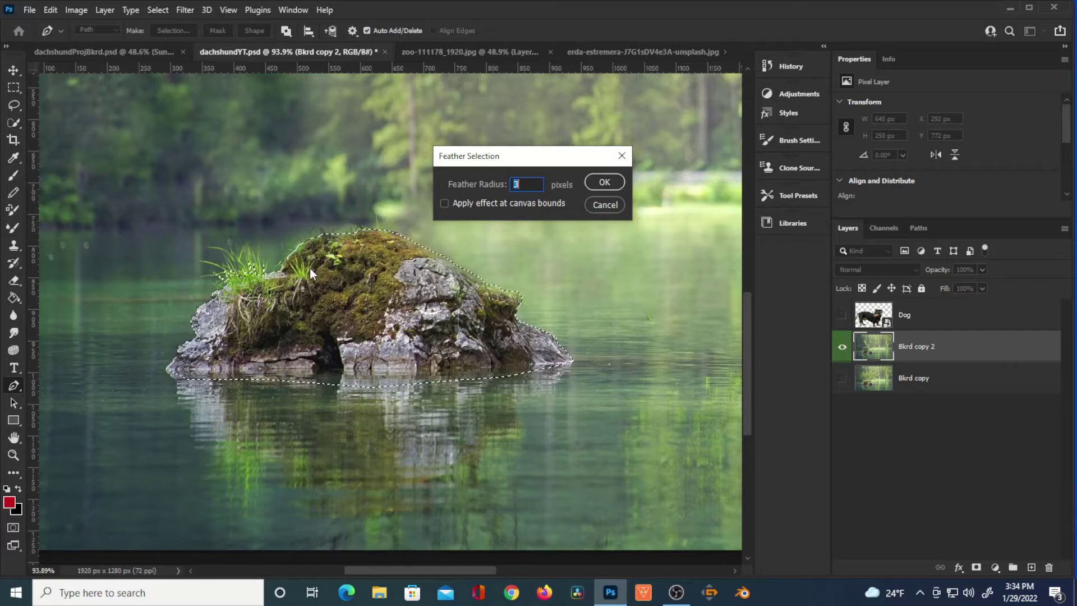
type("2.")
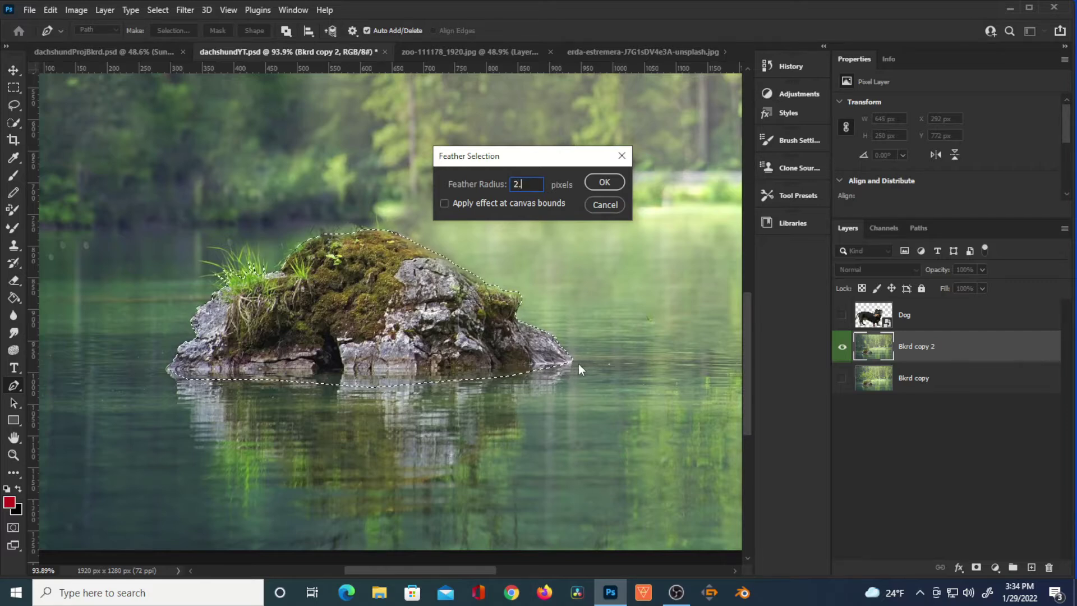
key("BackSpace")
type("1.5")
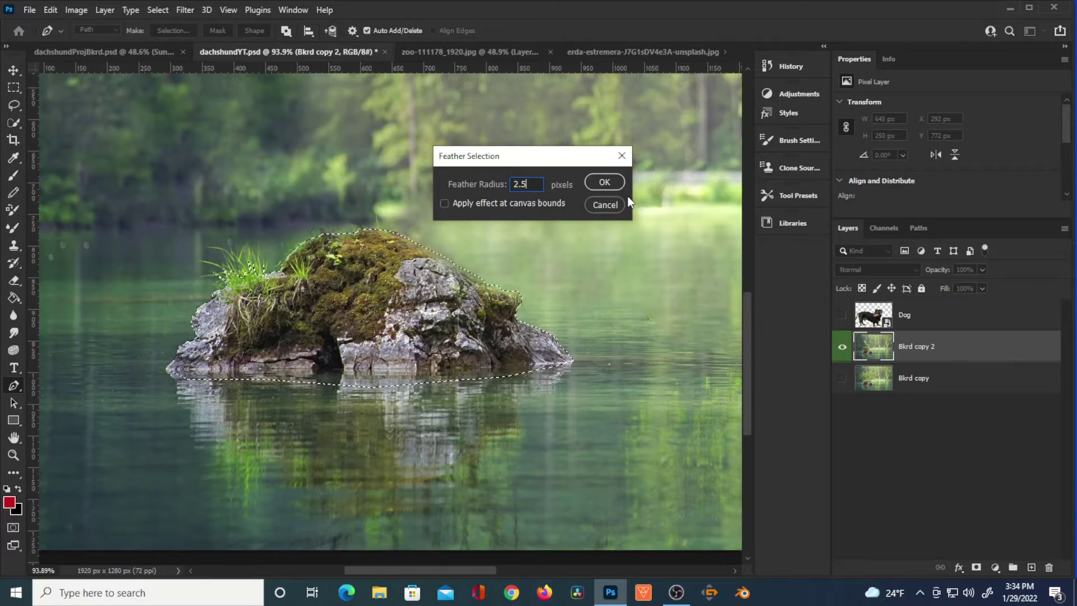
left_click(605, 182)
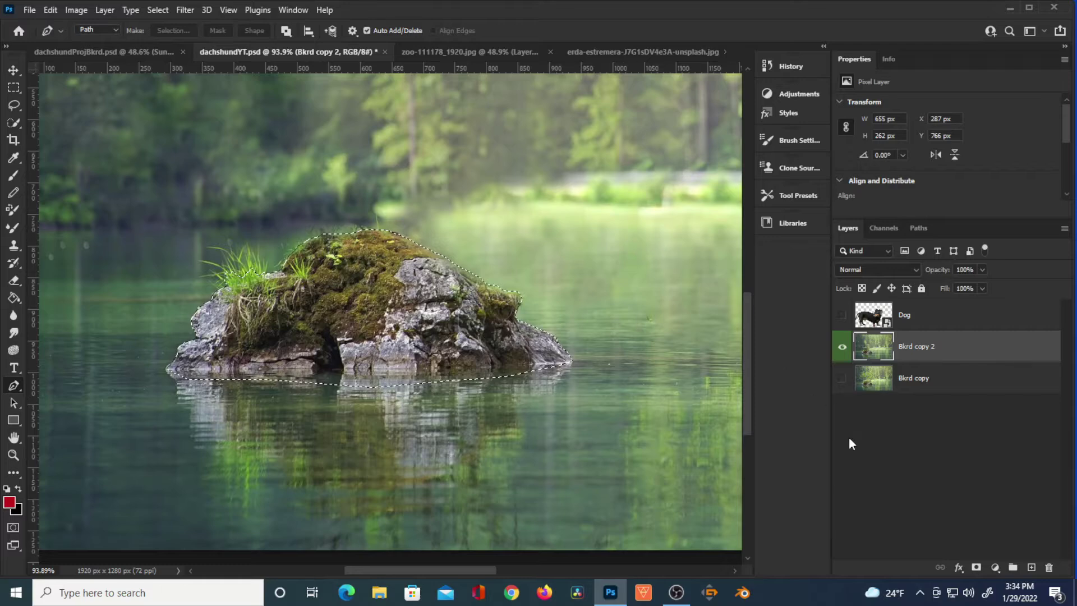
Step: Mask Bkrd copy 2 to the rock selection and show the Bkrd copy and Dog layers again
left_click(977, 567)
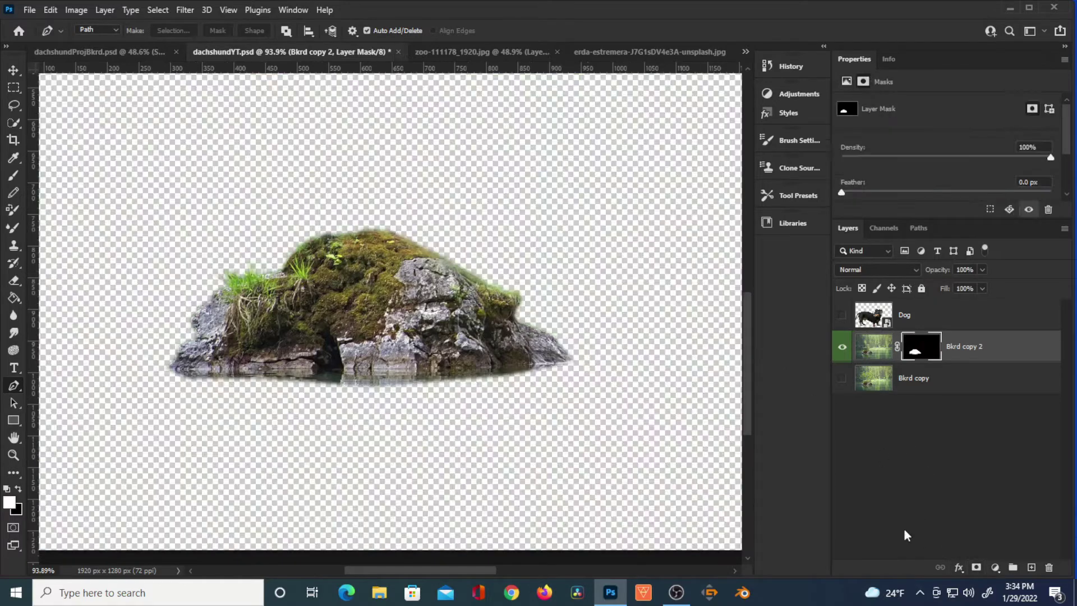
scroll(382, 257, "up", 2)
left_click(842, 378)
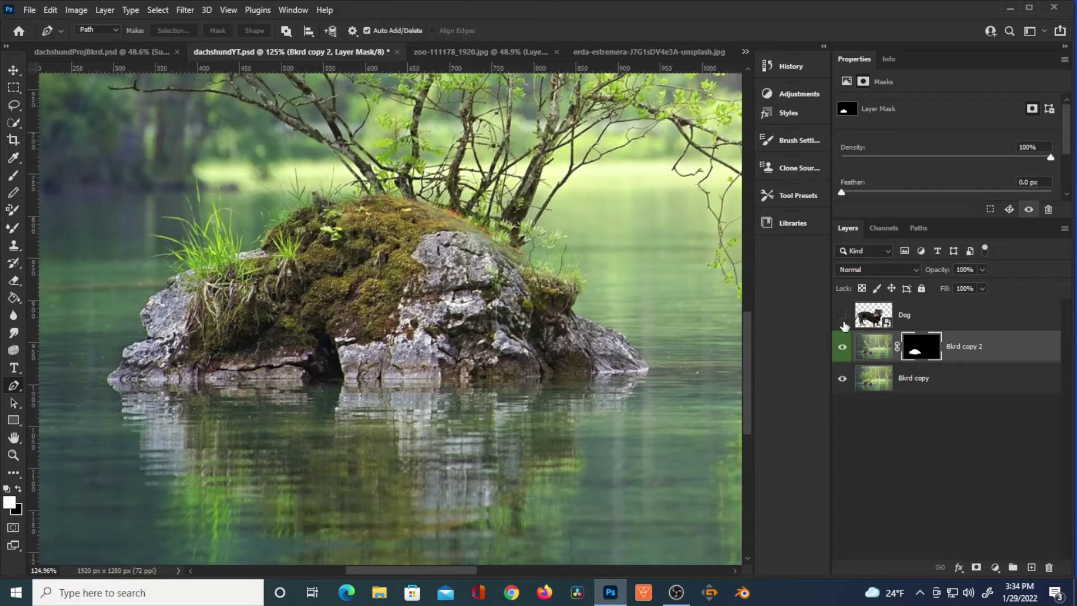
left_click(842, 316)
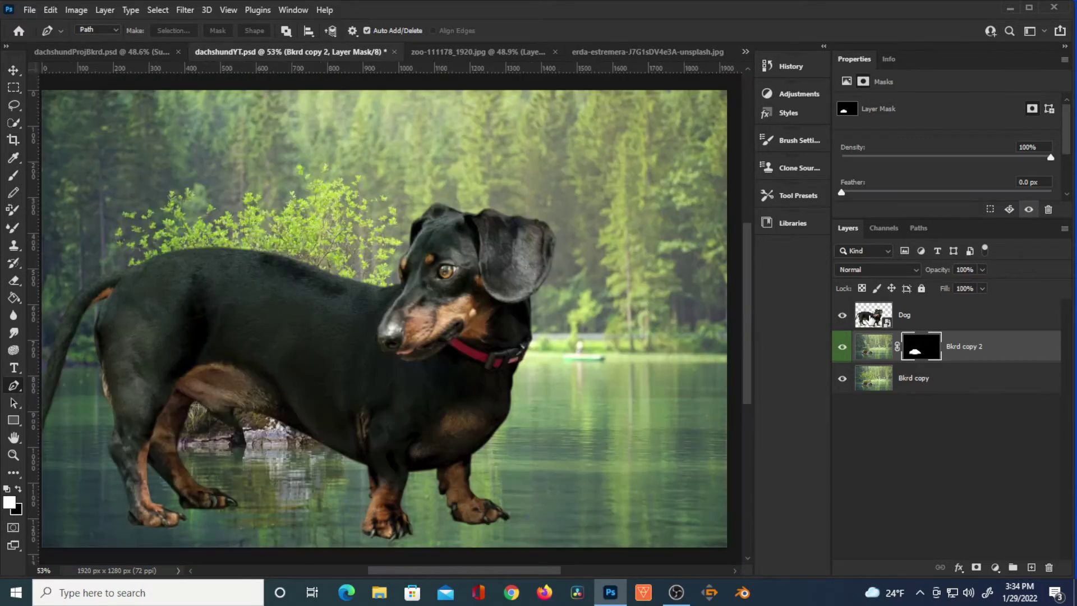
Step: Place the Dog layer beneath Bkrd copy 2 and scale it to 71.13%, positioning the dog so it straddles the rock
left_click_drag(873, 319, 867, 364)
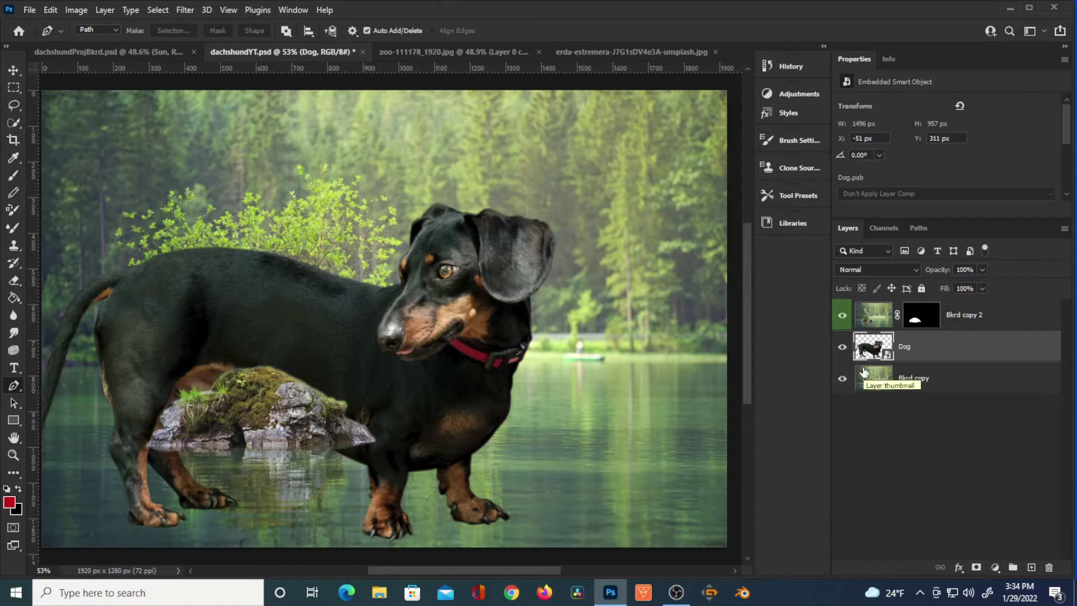
key("ctrl+t")
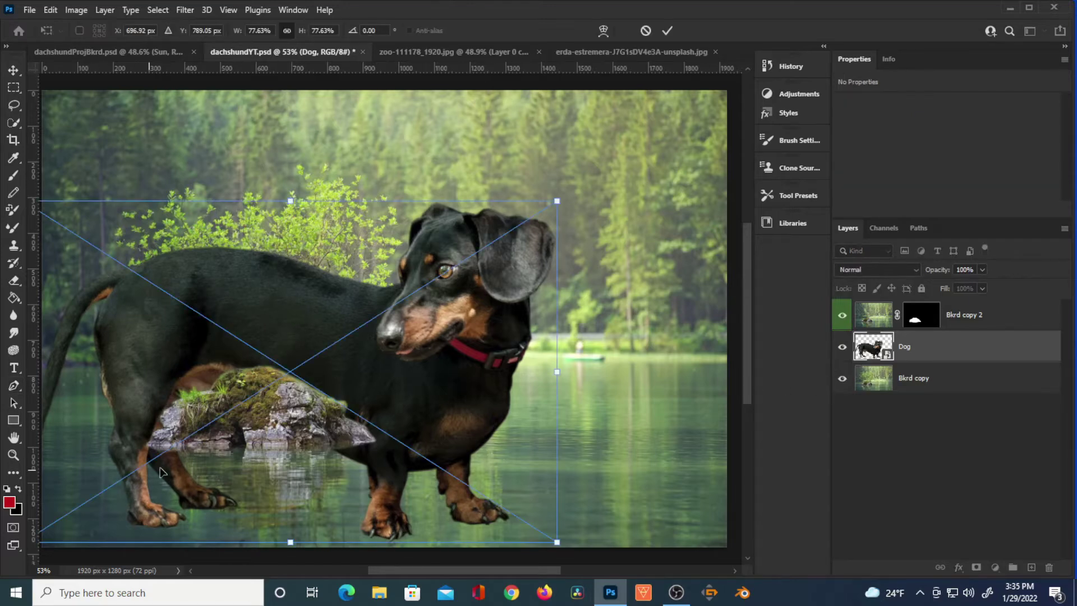
left_click_drag(556, 201, 514, 238)
left_click_drag(386, 352, 402, 315)
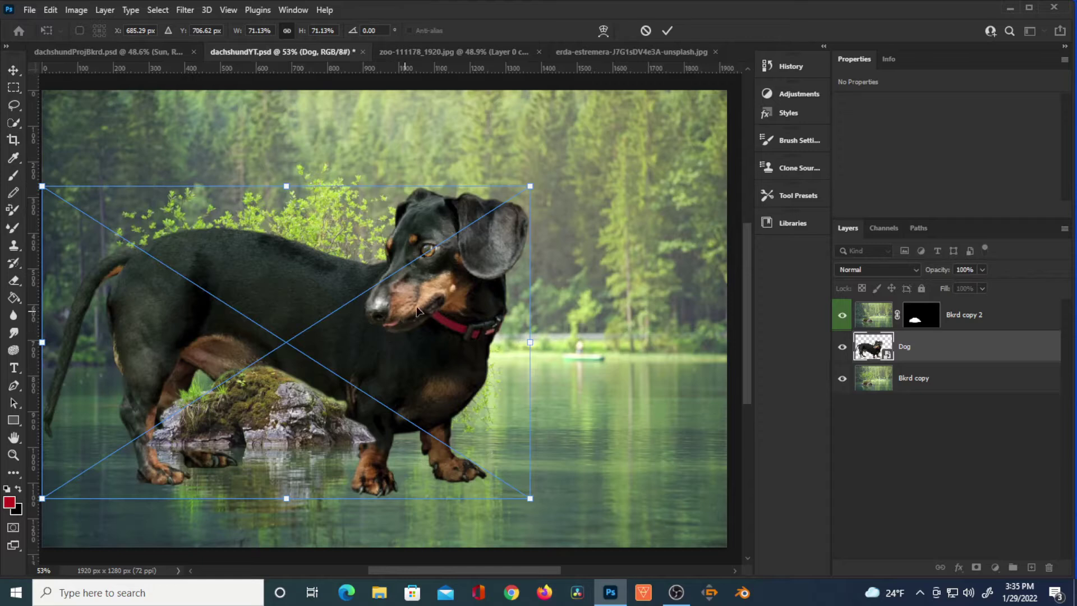
left_click(666, 30)
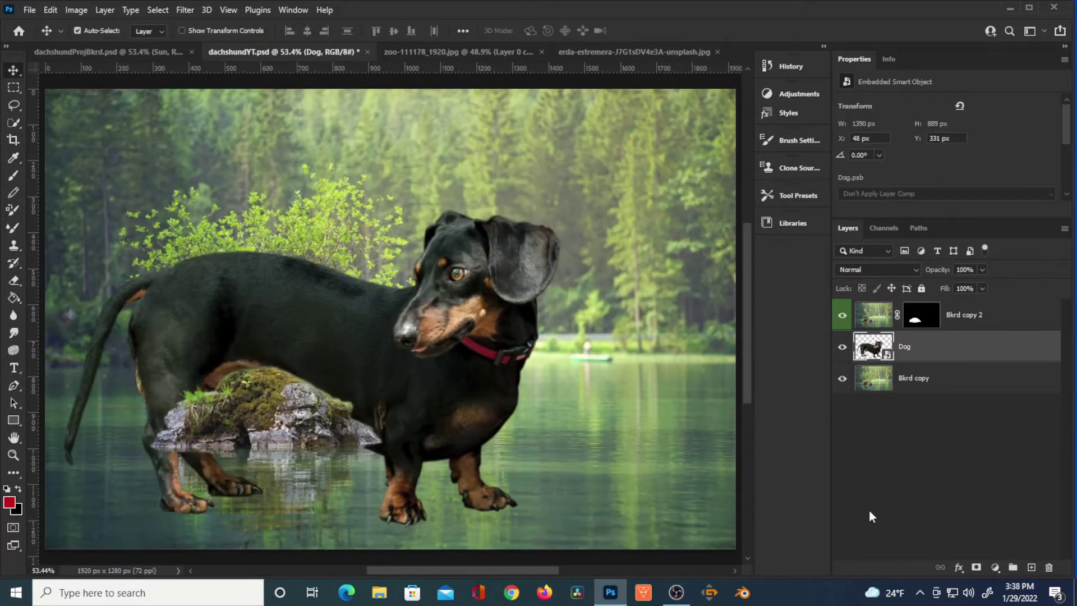
Step: Add a layer mask to the Dog layer and set up a black 150 px brush with 84% hardness
left_click(977, 568)
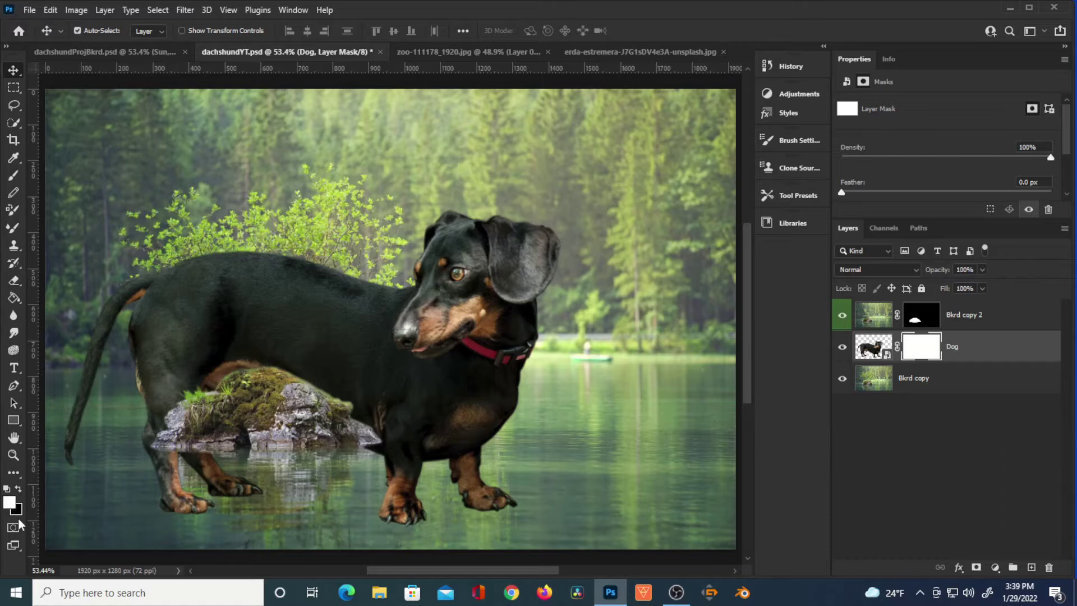
key("x")
key("b")
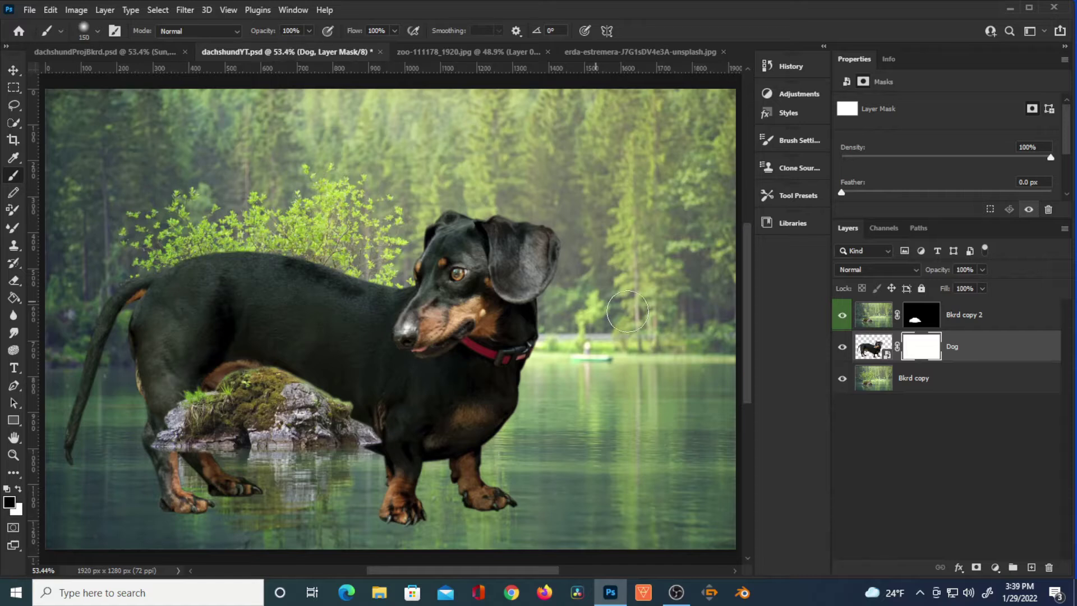
left_click(792, 150)
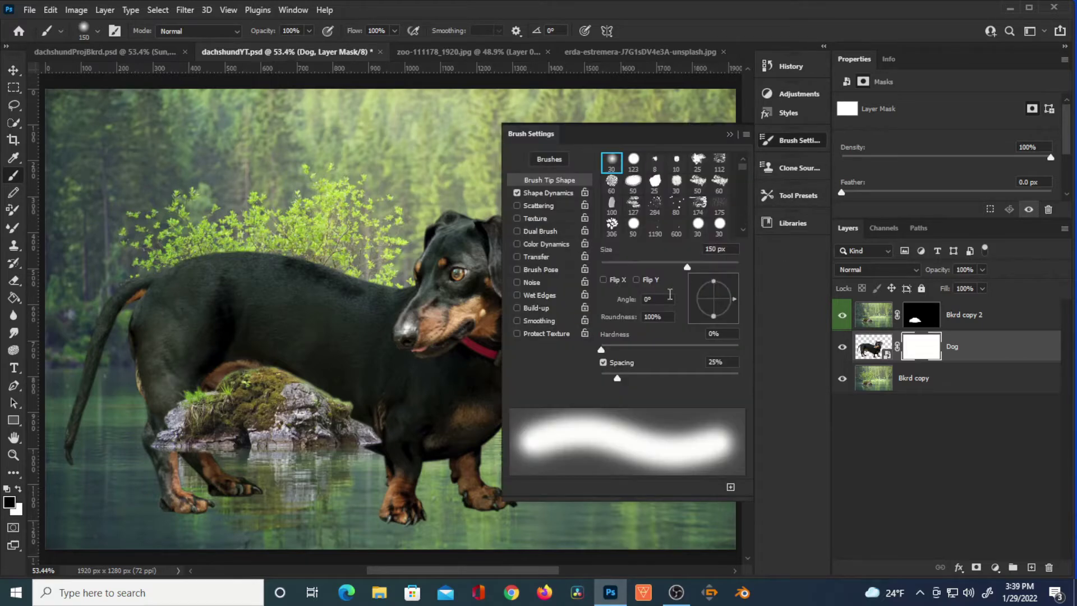
left_click(703, 347)
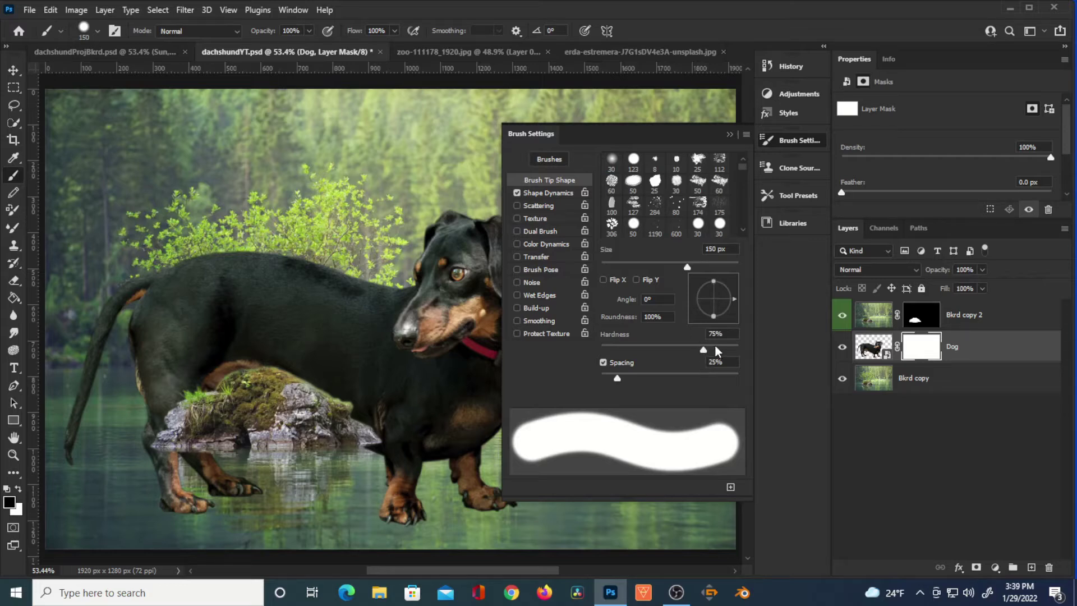
left_click(717, 347)
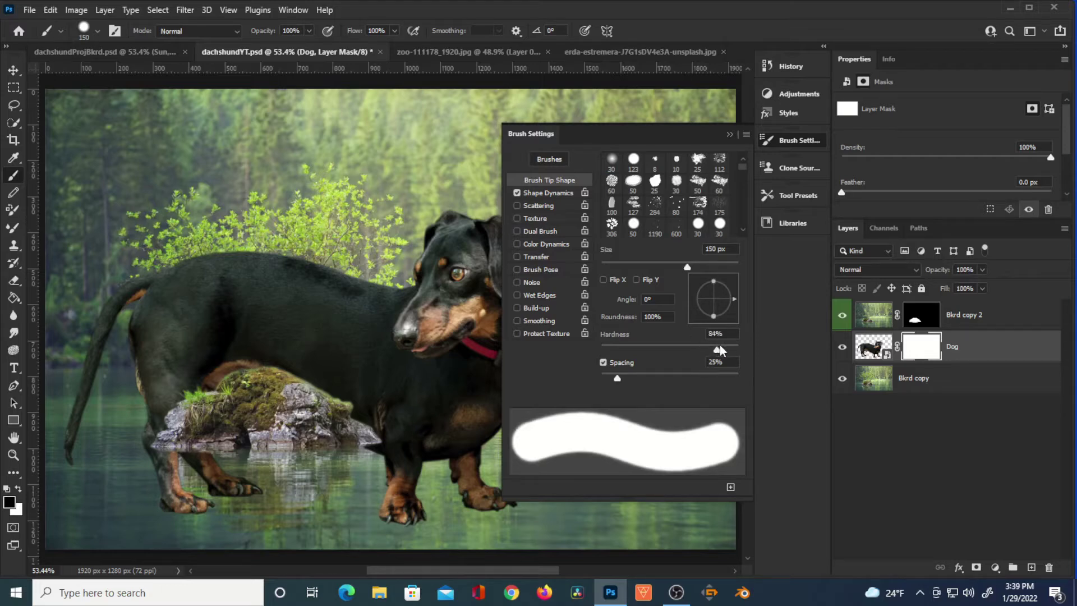
left_click(730, 135)
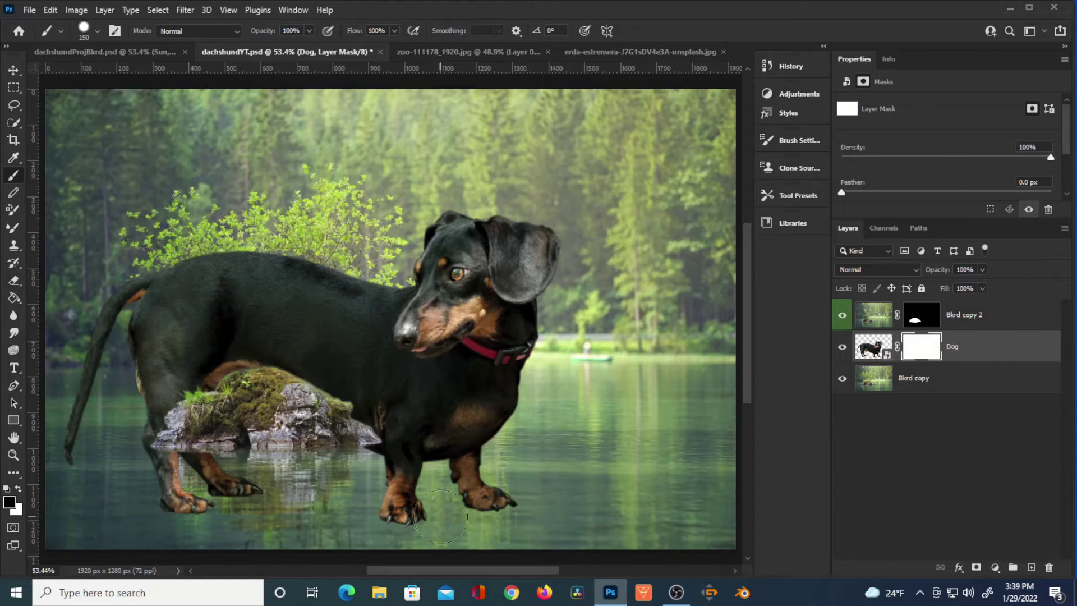
Step: Paint out the tail tip, lower legs and paws below the waterline on the Dog layer mask
left_click_drag(71, 459, 71, 456)
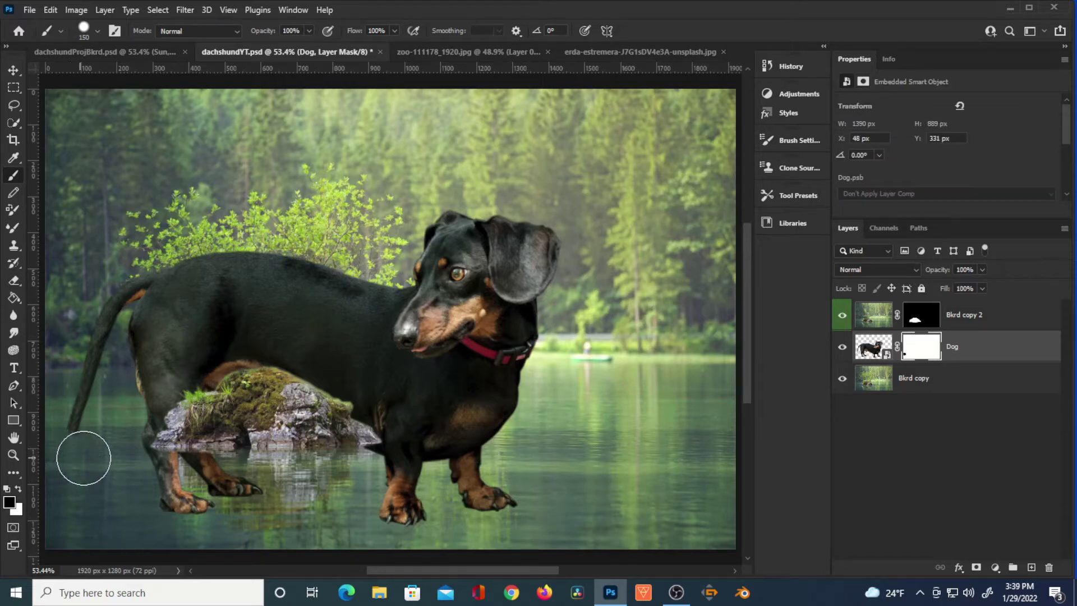
left_click(523, 460, "shift")
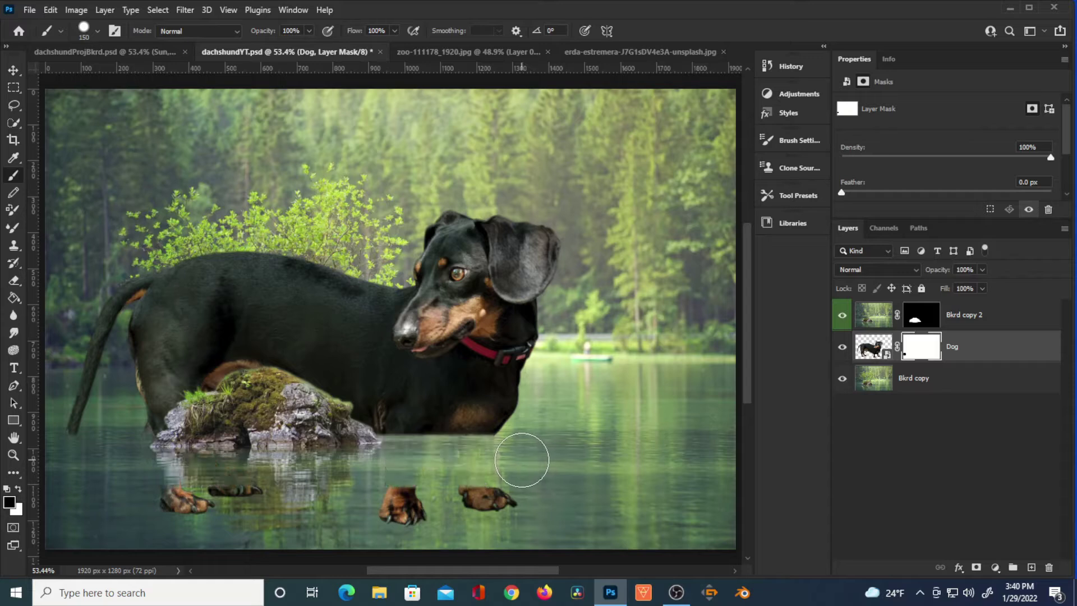
mouse_move(533, 493)
left_mouse_down()
mouse_move(446, 501)
mouse_move(390, 525)
mouse_move(307, 504)
mouse_move(218, 504)
mouse_move(149, 507)
left_mouse_up()
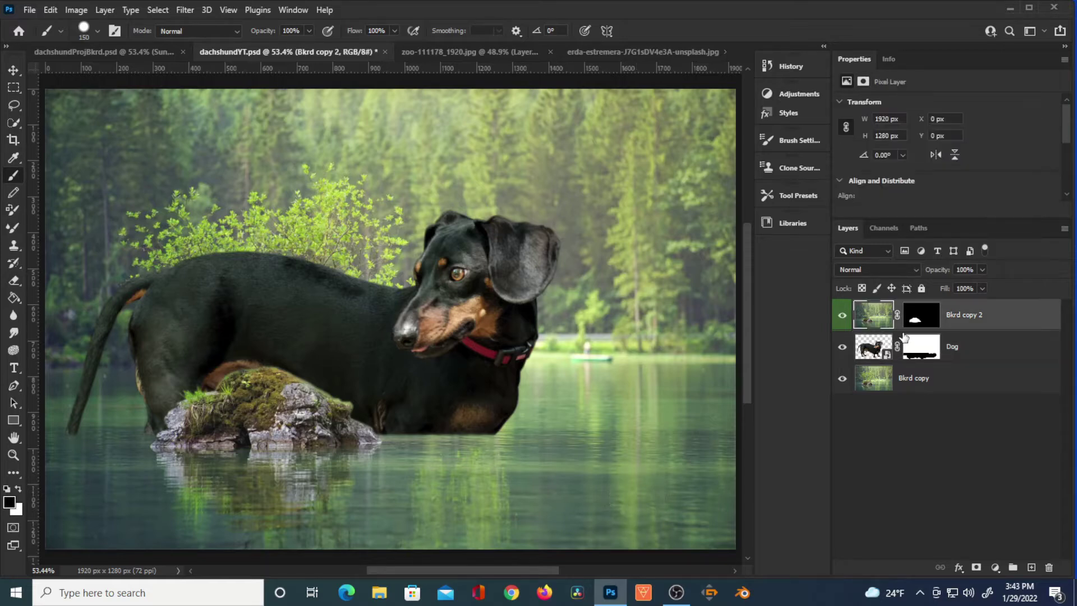
Step: Apply the layer mask of Bkrd copy 2 and add a new layer named Grass above it
right_click(923, 314)
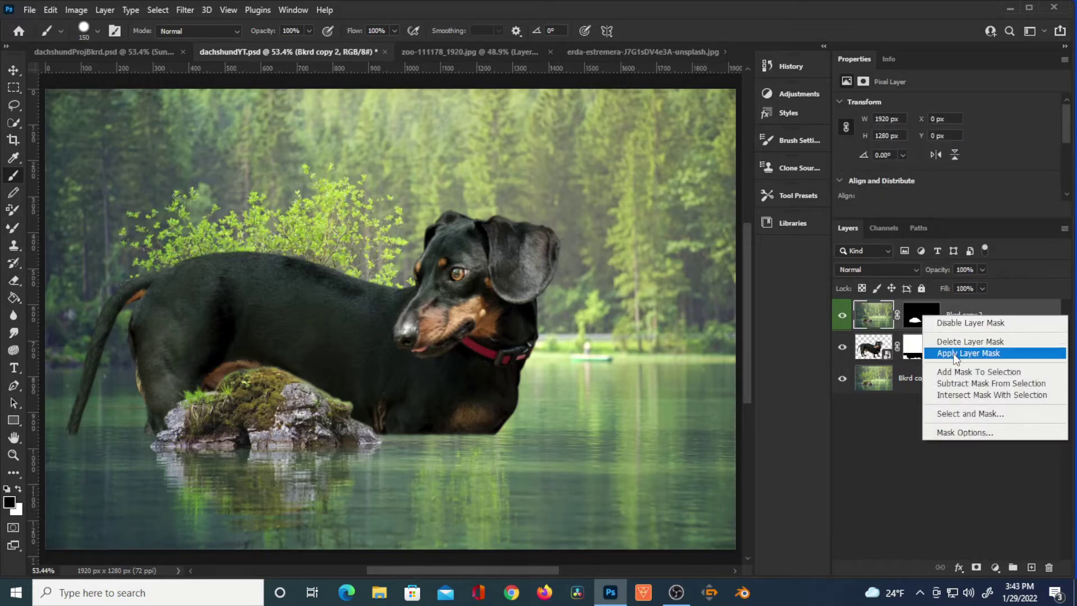
left_click(961, 355)
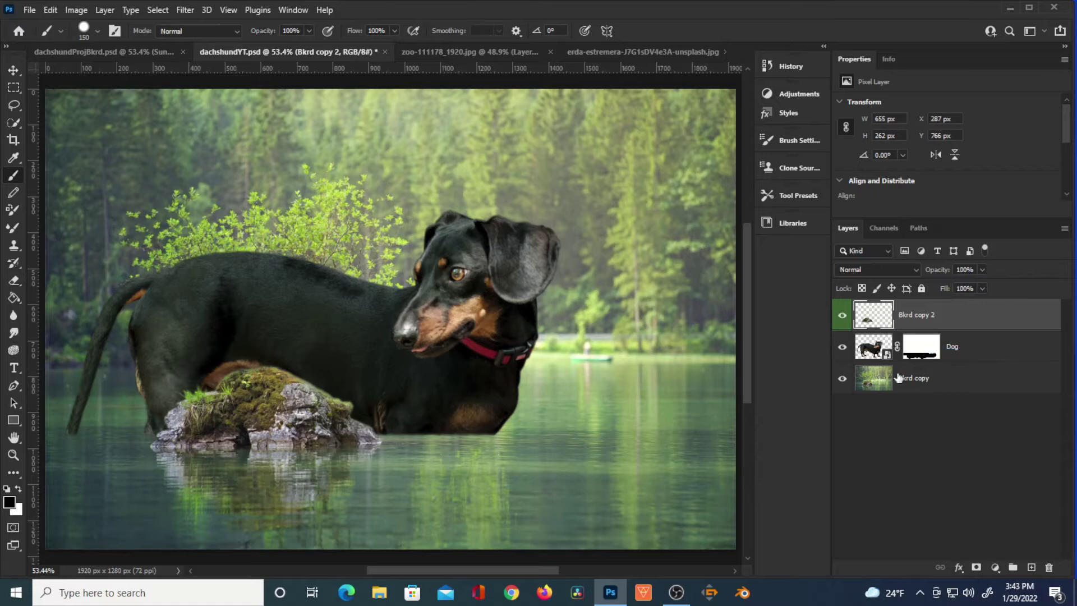
left_click(1032, 568)
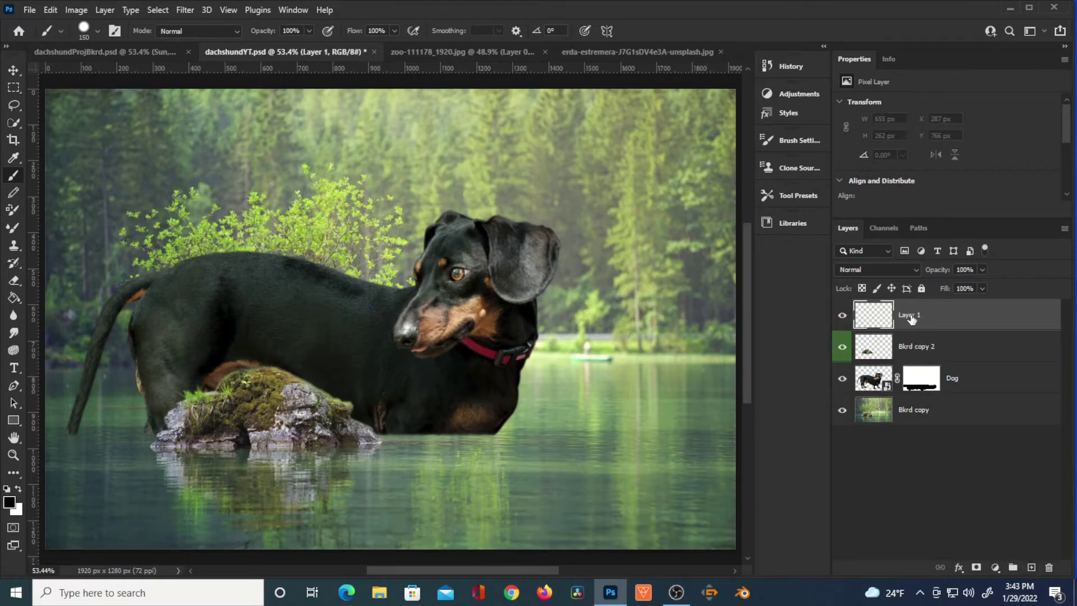
double_click(910, 316)
type("Grass")
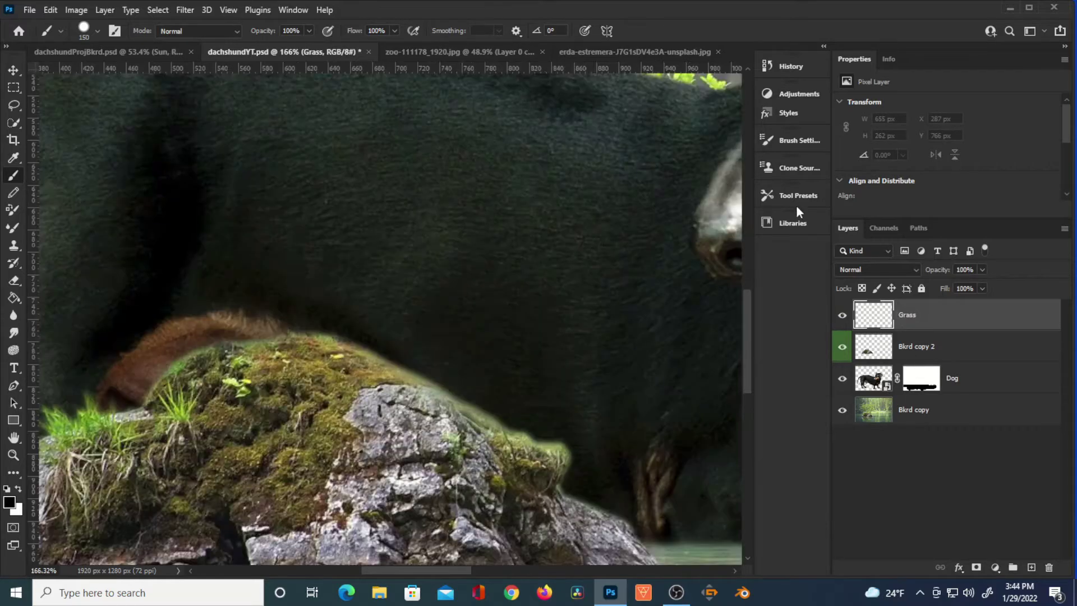
Step: Set the brush hardness to 33% and its Shape Dynamics size control to Fade
left_click(792, 145)
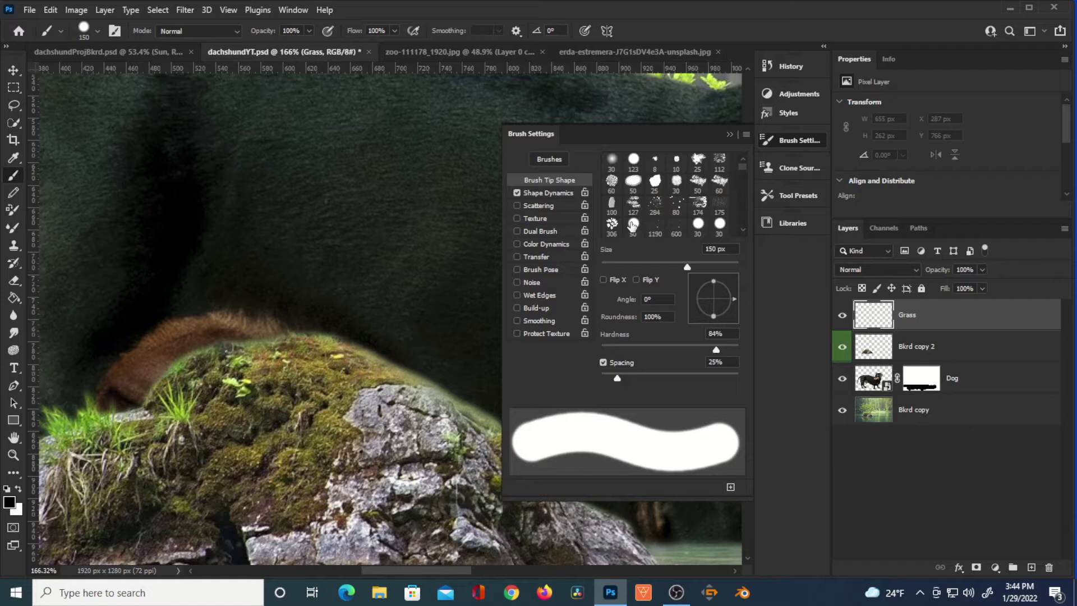
left_click(560, 191)
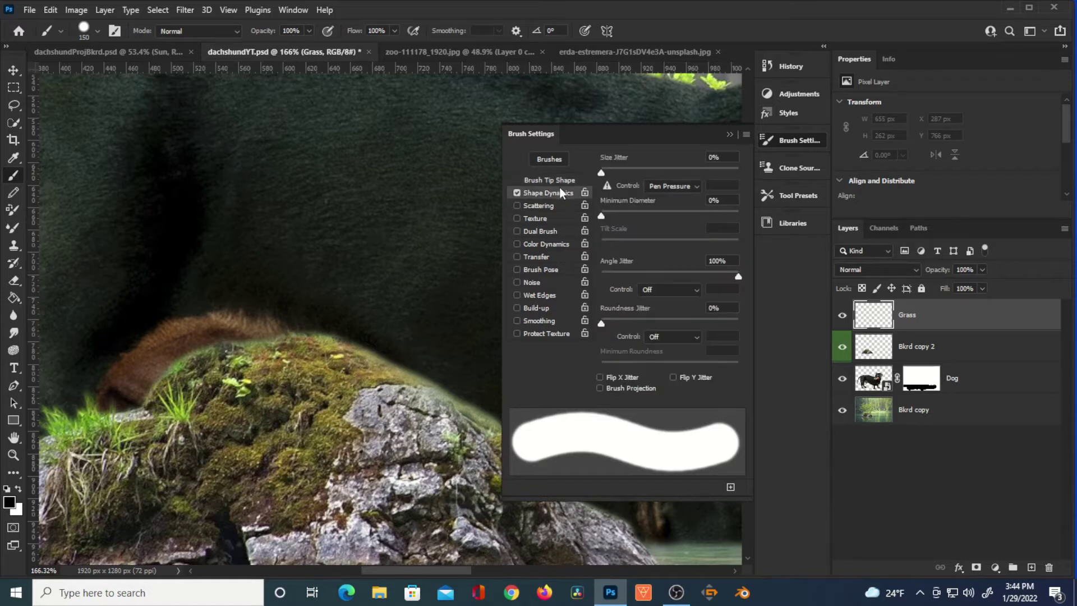
left_click(558, 178)
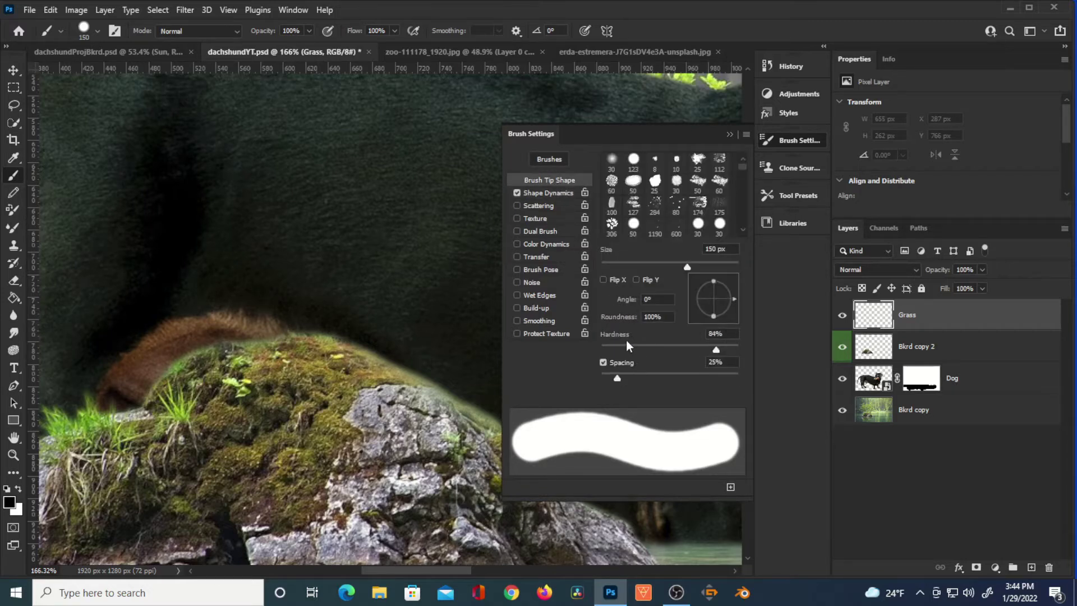
left_click_drag(626, 344, 646, 347)
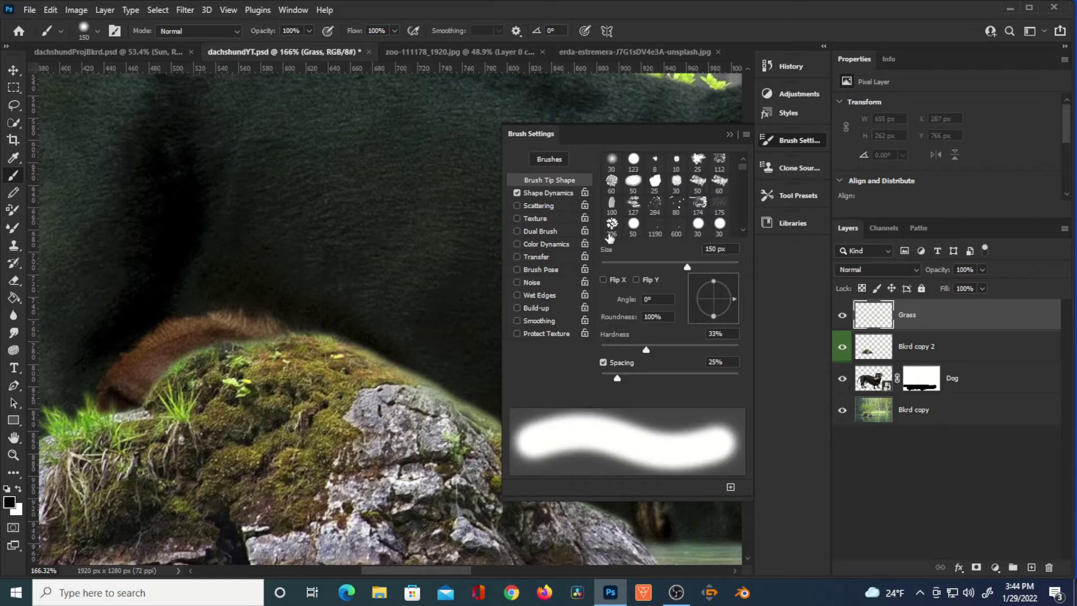
left_click(561, 193)
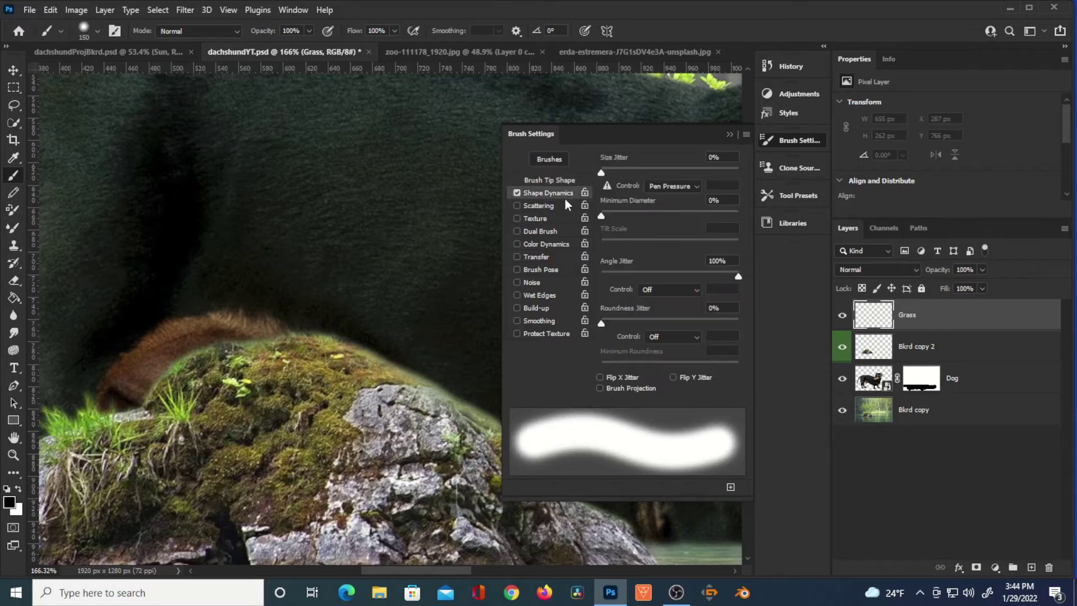
left_click(677, 187)
left_click(673, 217)
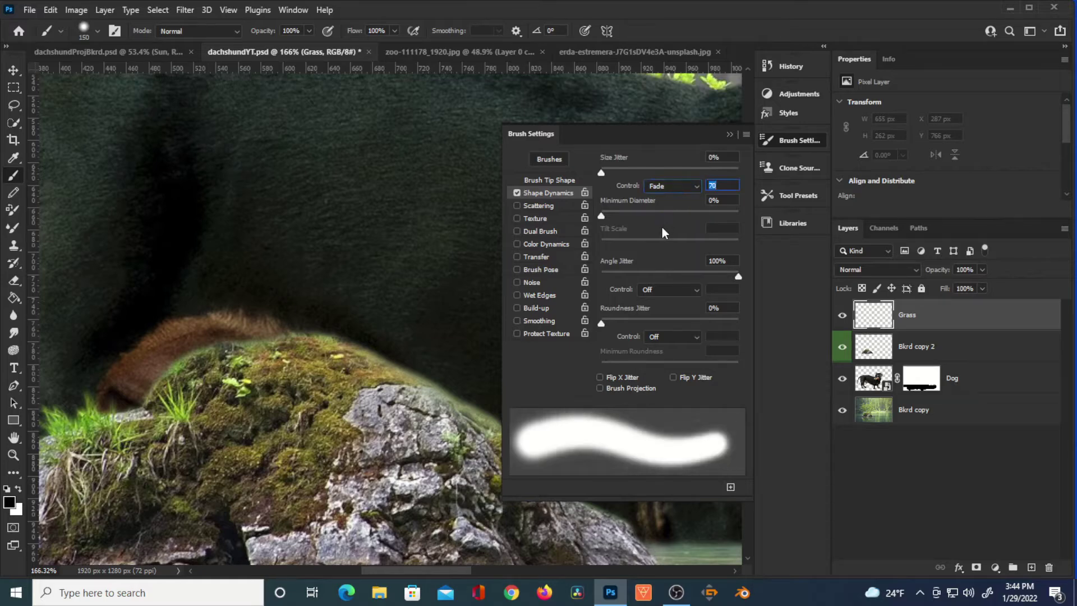
Step: Set the foreground color to green 77a832, sampled from the grass tuft on the rock
left_click(9, 502)
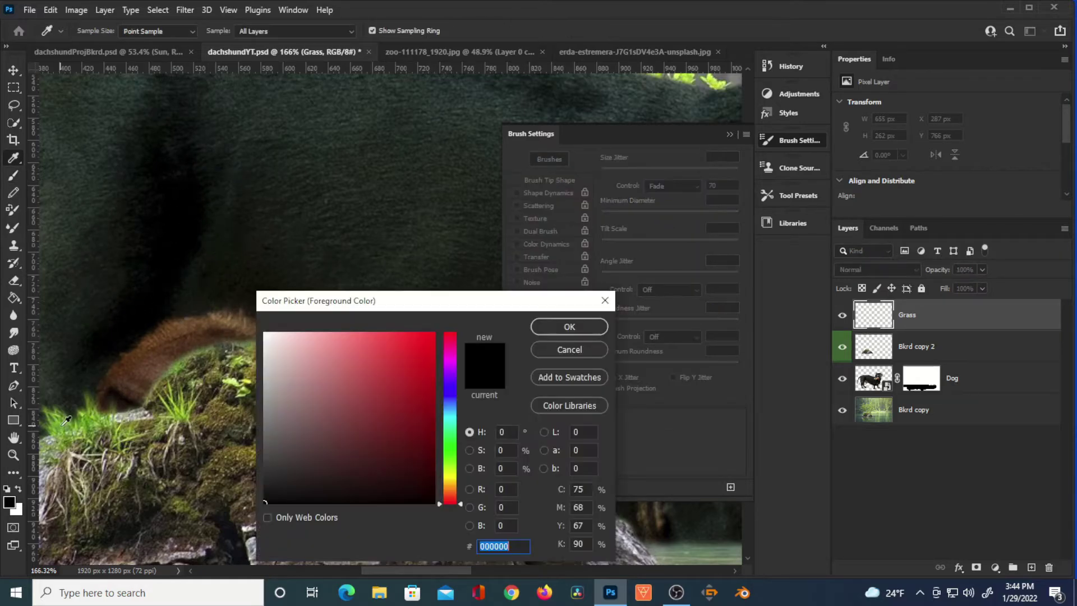
left_click(61, 430)
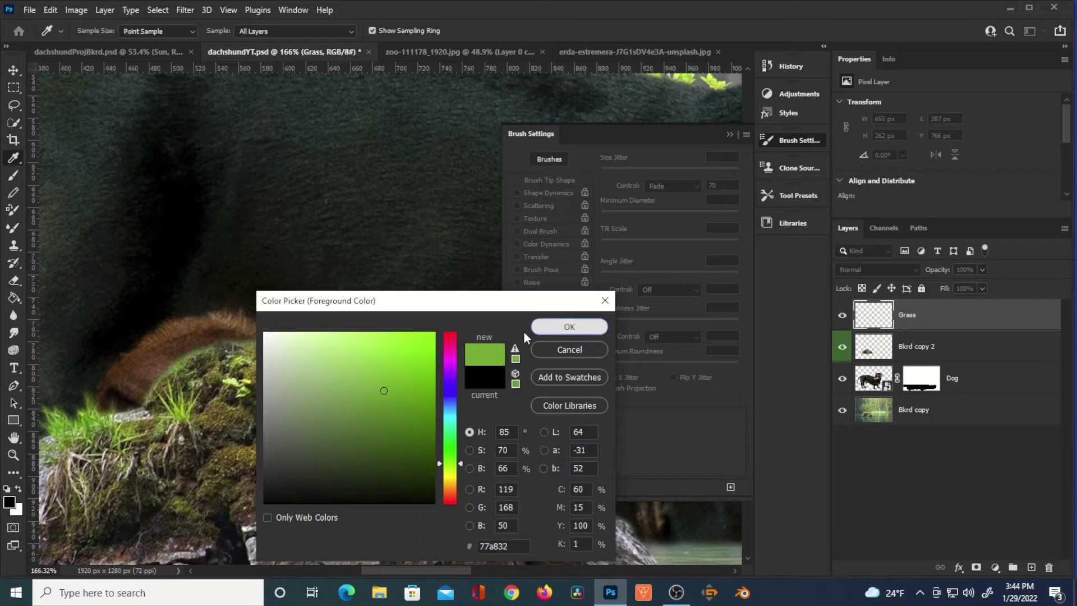
key("Return")
Step: Reduce the brush size to 2 px for painting thin grass blades
key("bracketleft")
key("bracketleft")
key("bracketleft")
key("bracketleft")
key("bracketleft")
key("bracketleft")
key("bracketleft")
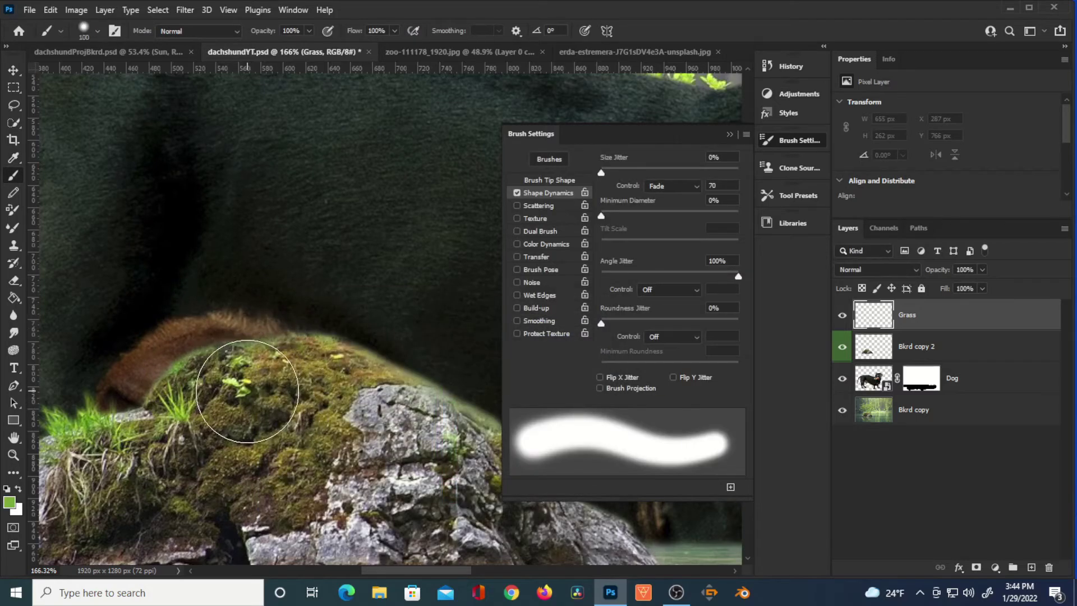
key("bracketleft")
key("bracketleft")
key("bracketleft")
key("bracketleft")
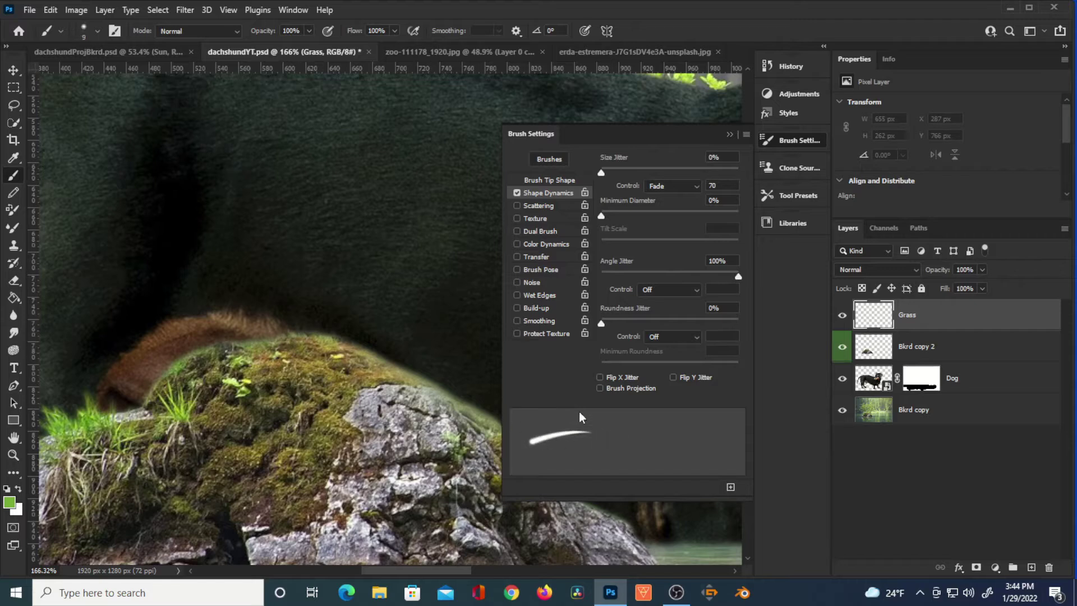
key("bracketright")
key("bracketright")
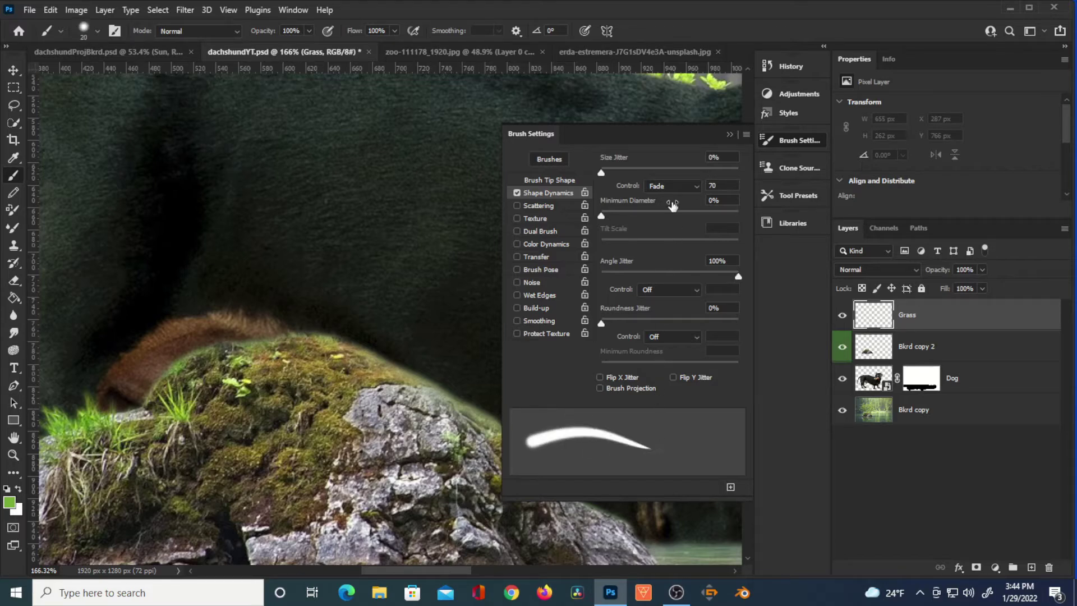
key("bracketleft")
key("bracketleft")
key("bracketleft")
key("bracketleft")
key("bracketleft")
key("bracketleft")
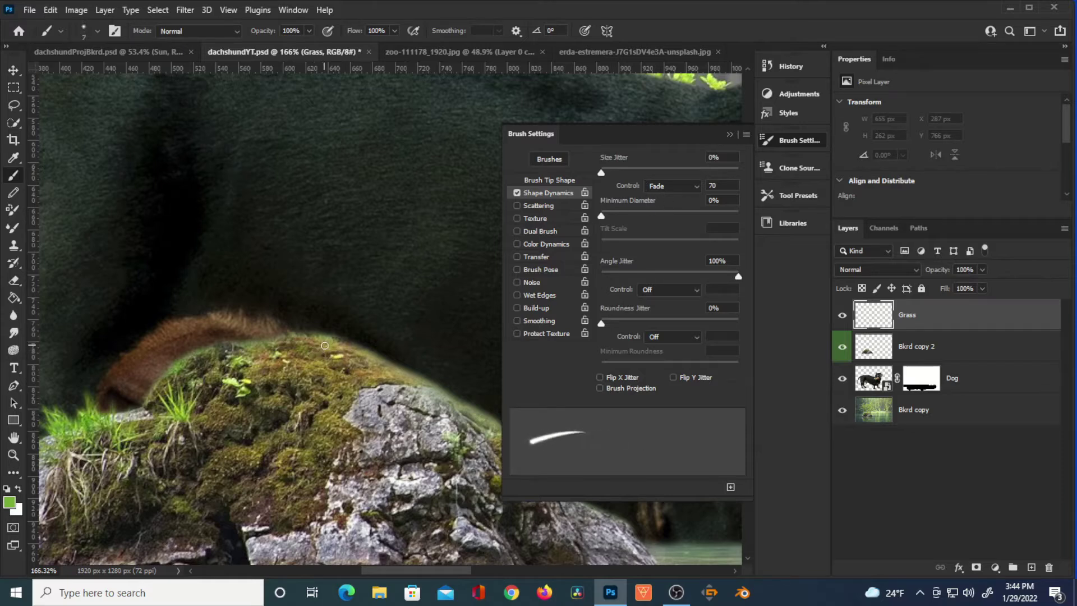
key("bracketleft")
key("bracketleft")
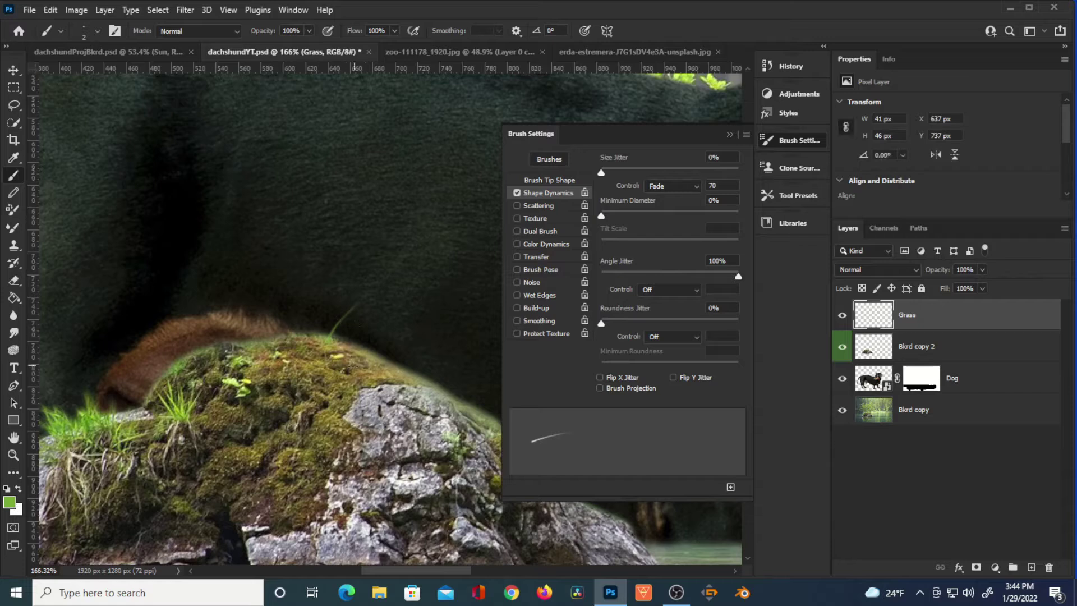
Step: Undo the test grass blade and shorten the brush's size fade to 55 steps
key("ctrl+z")
left_click(723, 186)
type("55")
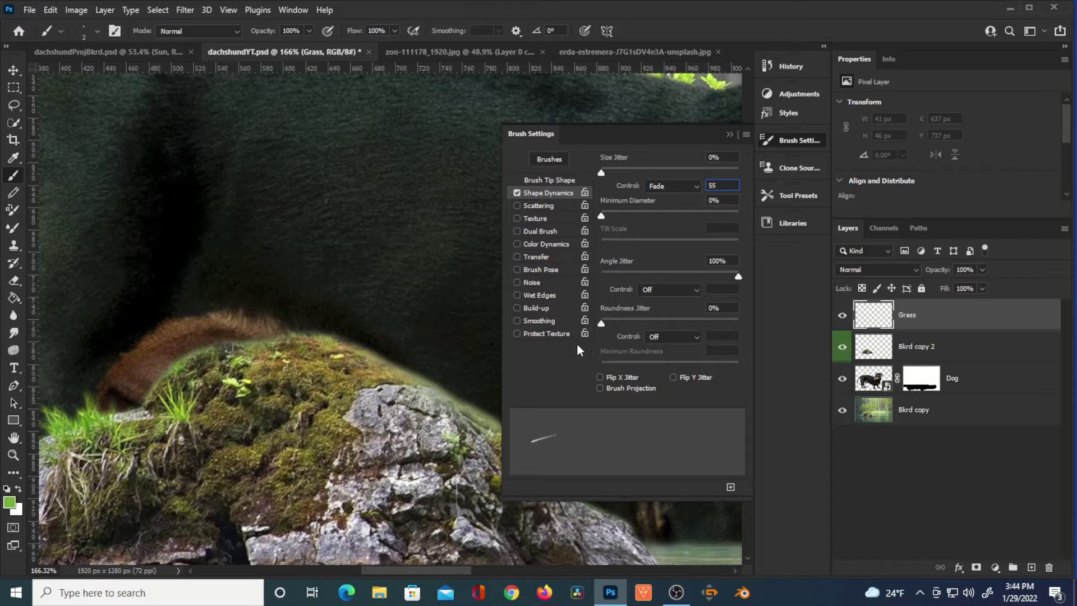
Step: Paint thin, curved grass blades on the Grass layer along the rock's crest and its left tuft
left_click_drag(317, 351, 331, 306)
key("ctrl+z")
left_click_drag(309, 356, 245, 299)
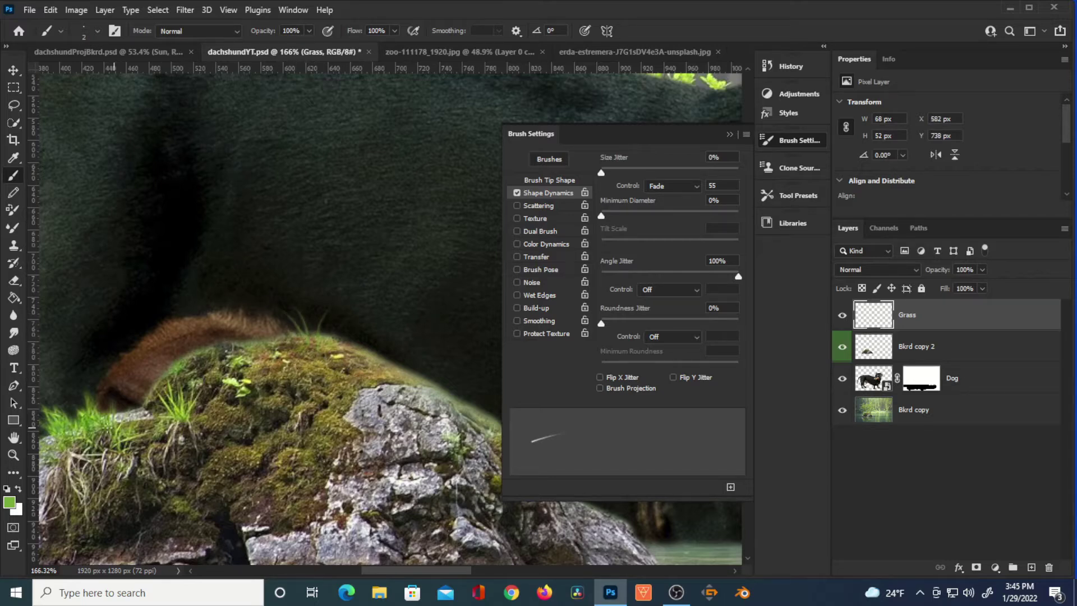
mouse_move(87, 422)
left_mouse_down()
mouse_move(64, 329)
mouse_move(90, 370)
mouse_move(97, 439)
mouse_move(77, 406)
mouse_move(87, 321)
mouse_move(99, 429)
mouse_move(101, 318)
mouse_move(110, 364)
mouse_move(89, 372)
left_mouse_up()
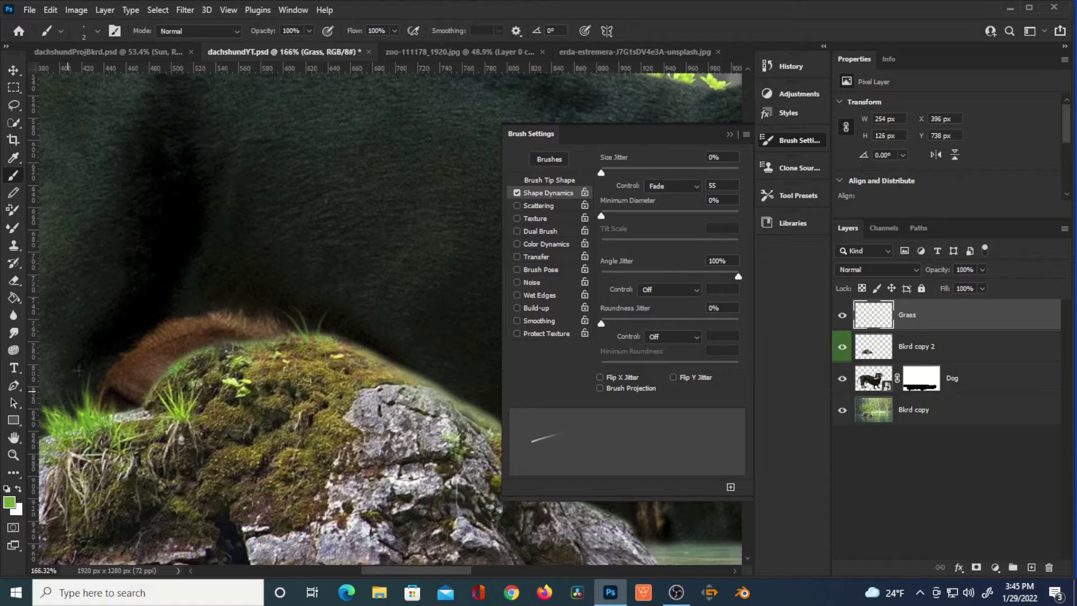
left_click_drag(114, 429, 144, 393)
mouse_move(101, 409)
left_mouse_down()
mouse_move(97, 368)
mouse_move(122, 374)
left_mouse_up()
mouse_move(312, 341)
left_mouse_down()
mouse_move(325, 301)
mouse_move(291, 301)
left_mouse_up()
Step: Set the brush's size jitter to 9% and paint more grass blades down the rock's right slope
left_click_drag(601, 173, 613, 172)
left_click_drag(381, 364, 409, 336)
left_click_drag(444, 399, 466, 379)
left_click(791, 140)
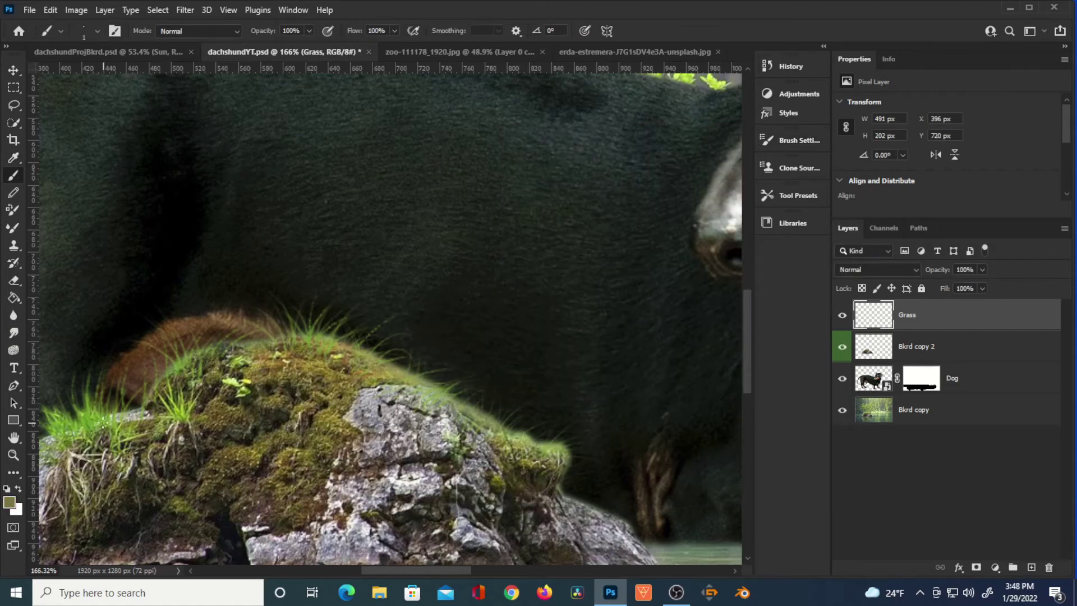
Step: Add a white layer mask to Bkrd copy 2
scroll(485, 392, "down", 3)
scroll(355, 291, "up", 5)
scroll(355, 291, "down", 3)
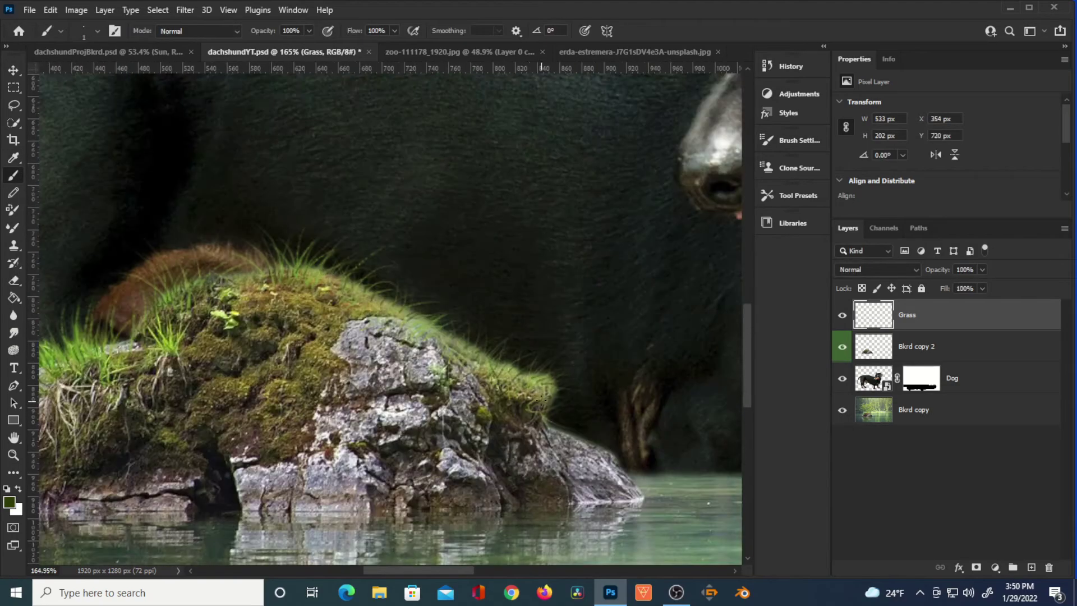
left_click(914, 346)
scroll(392, 315, "up", 4)
left_click(976, 567)
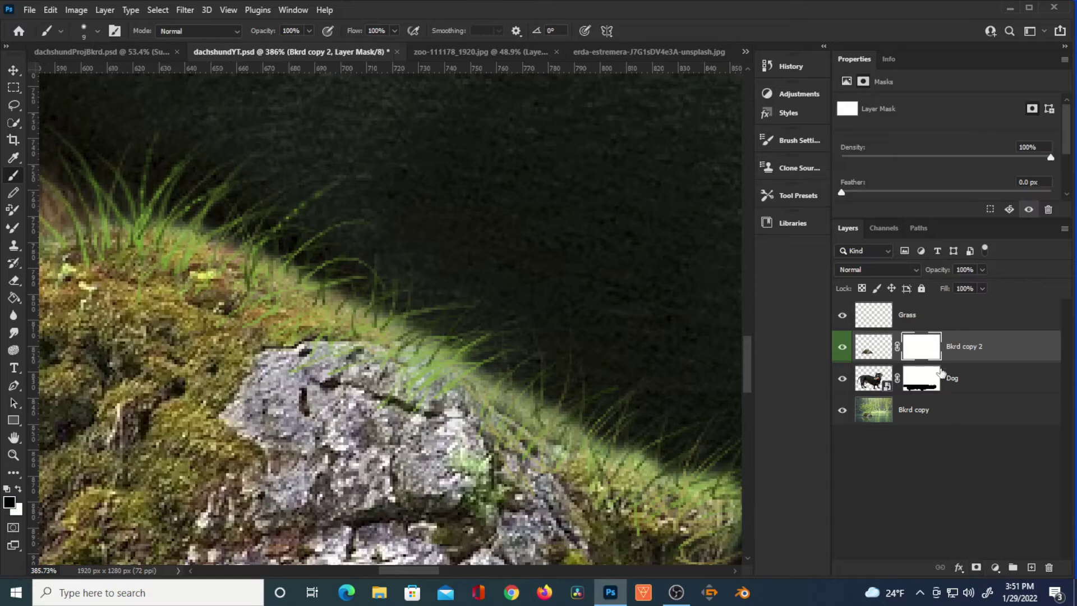
Step: Set the brush to 58% opacity and 36% flow, with its size controlled by Pen Pressure
key("5")
key("8")
key("shift+3")
key("shift+6")
left_click(797, 140)
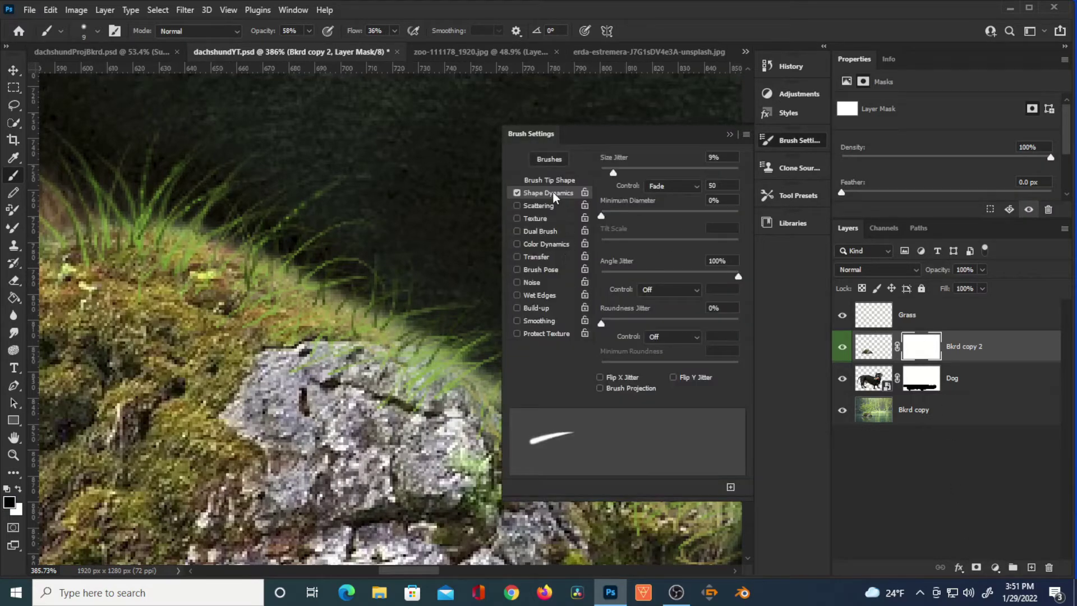
left_click(681, 186)
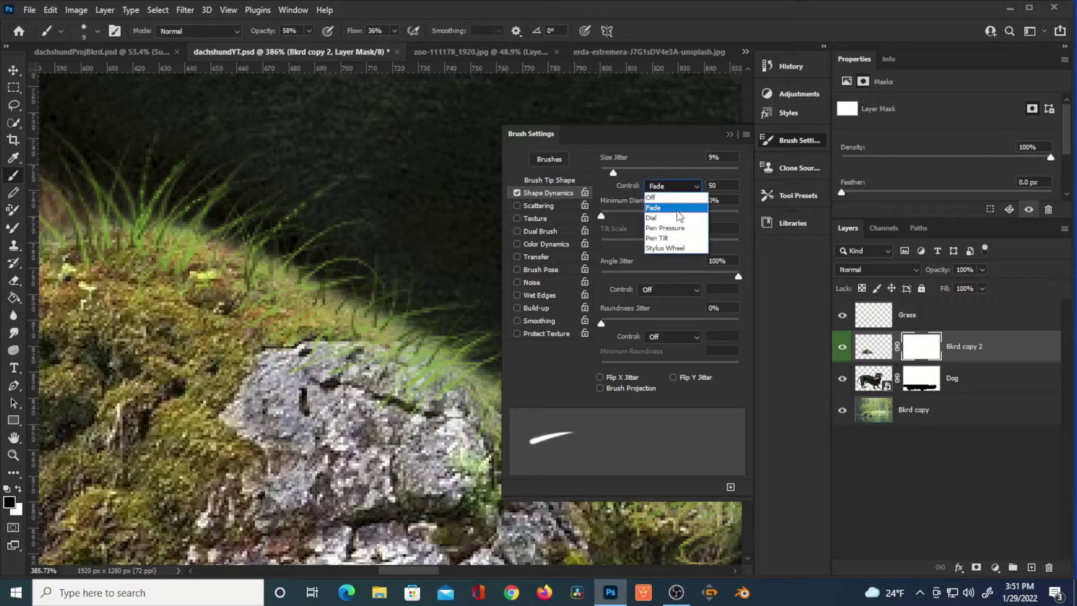
left_click(668, 227)
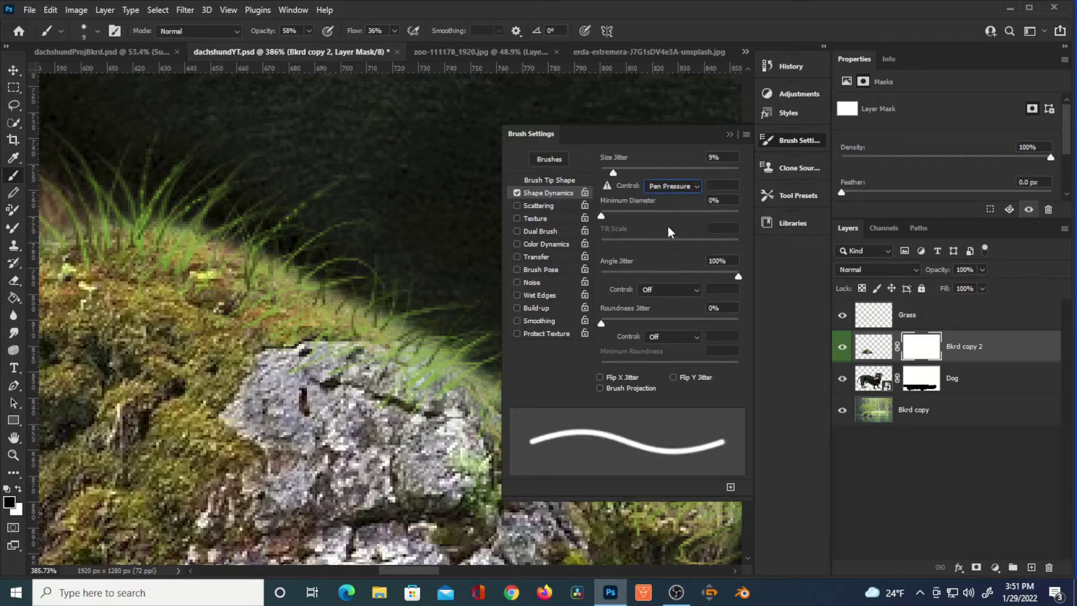
Step: Choose the 9 px soft round brush tip with 0% hardness
left_click(552, 180)
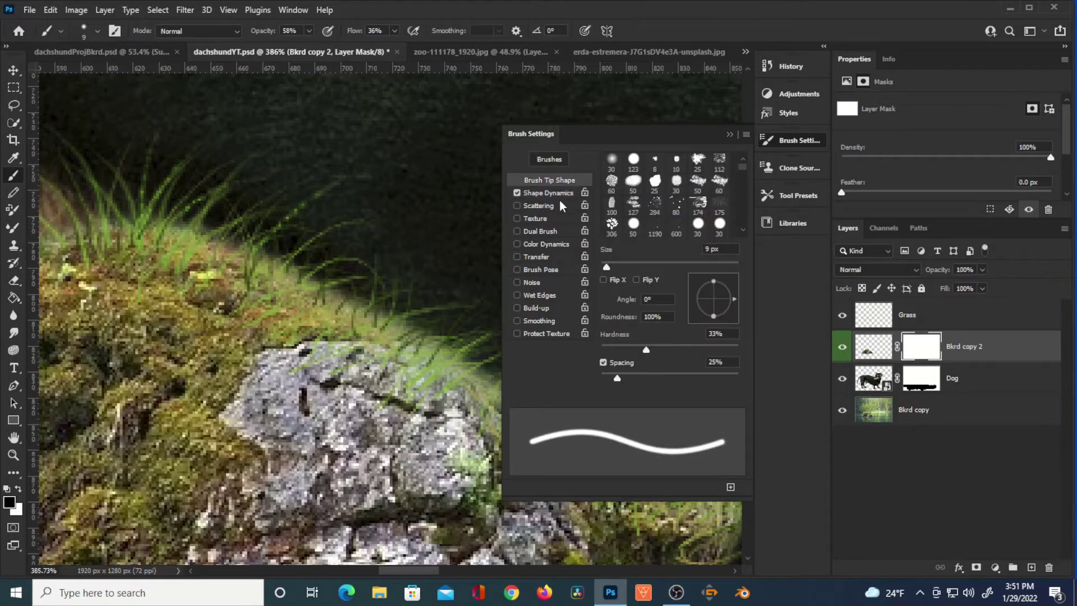
left_click(612, 347)
scroll(673, 196, "down", 3)
left_click(697, 225)
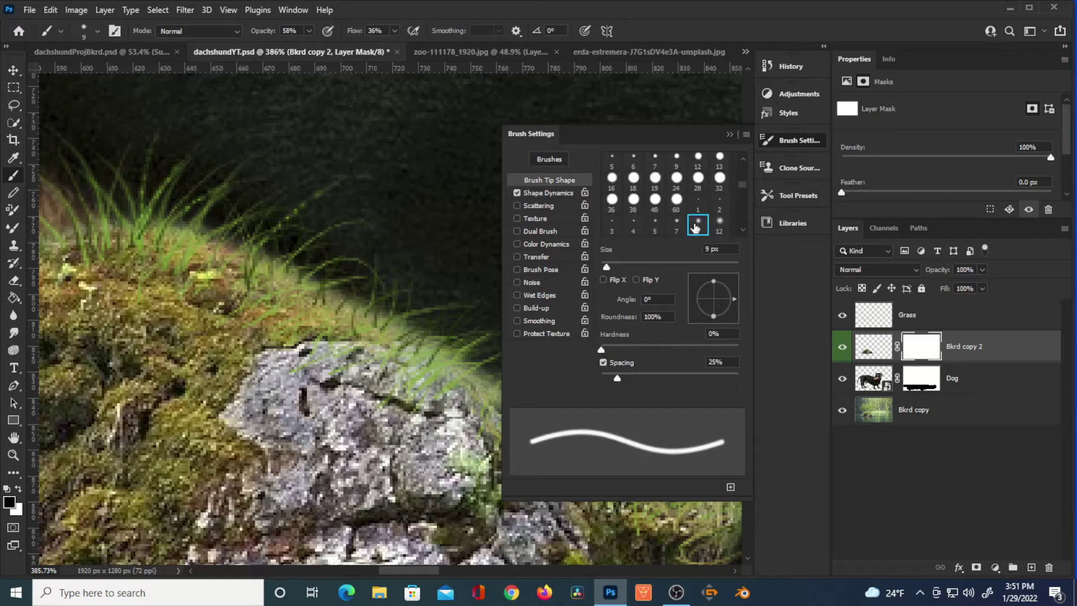
left_click(729, 135)
Step: Paint black on the Bkrd copy 2 mask to soften the pale fringe along the rock's grassy right edge
mouse_move(412, 337)
left_mouse_down()
mouse_move(447, 339)
mouse_move(460, 362)
mouse_move(415, 332)
mouse_move(629, 444)
mouse_move(633, 458)
left_mouse_up()
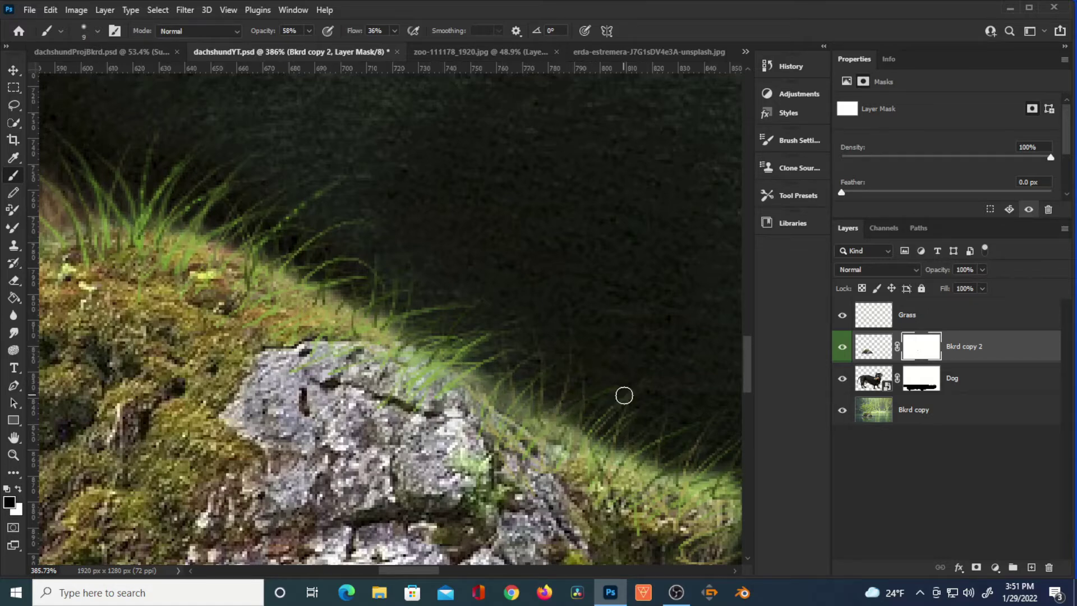
mouse_move(649, 378)
left_mouse_down()
mouse_move(572, 324)
mouse_move(307, 323)
left_mouse_up()
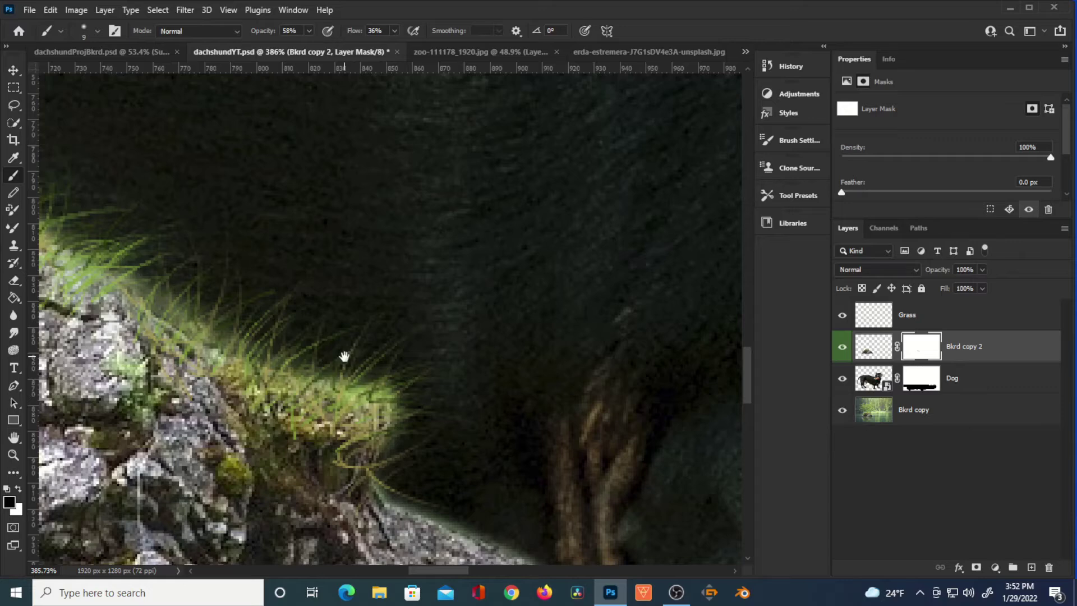
scroll(600, 365, "down", 5)
Step: Merge the Grass and Bkrd copy 2 layers into one layer and check its content by toggling its visibility
key("alt+bracketright")
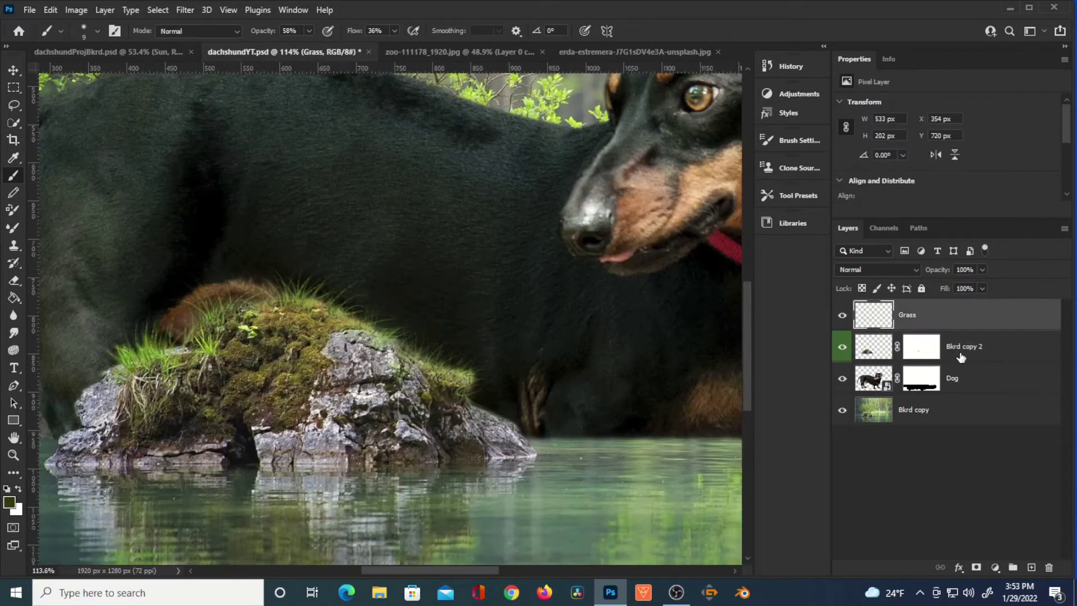
left_click(999, 351, "shift")
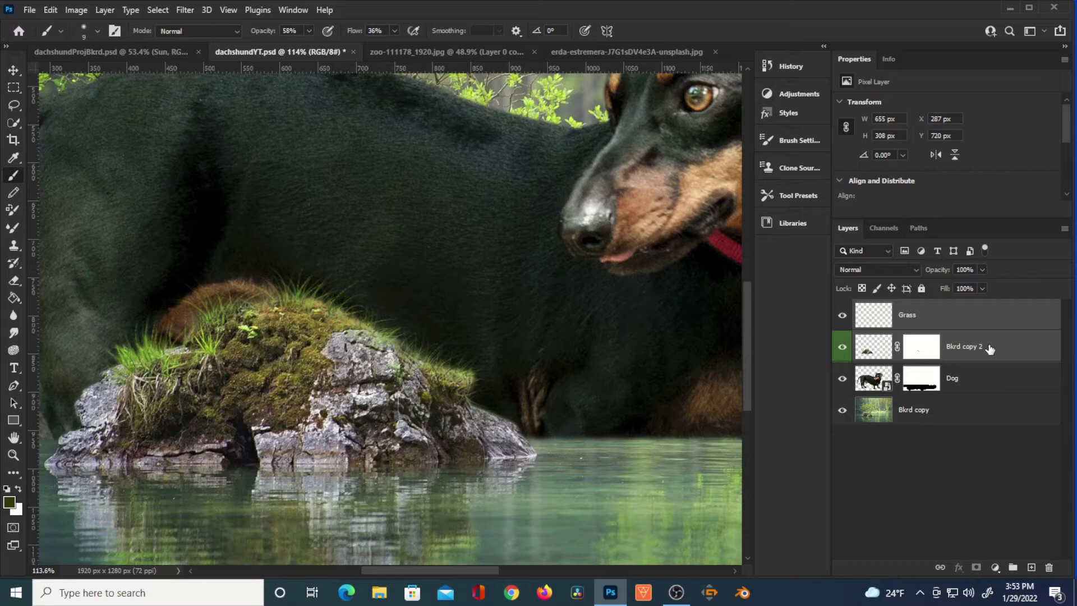
key("ctrl+e")
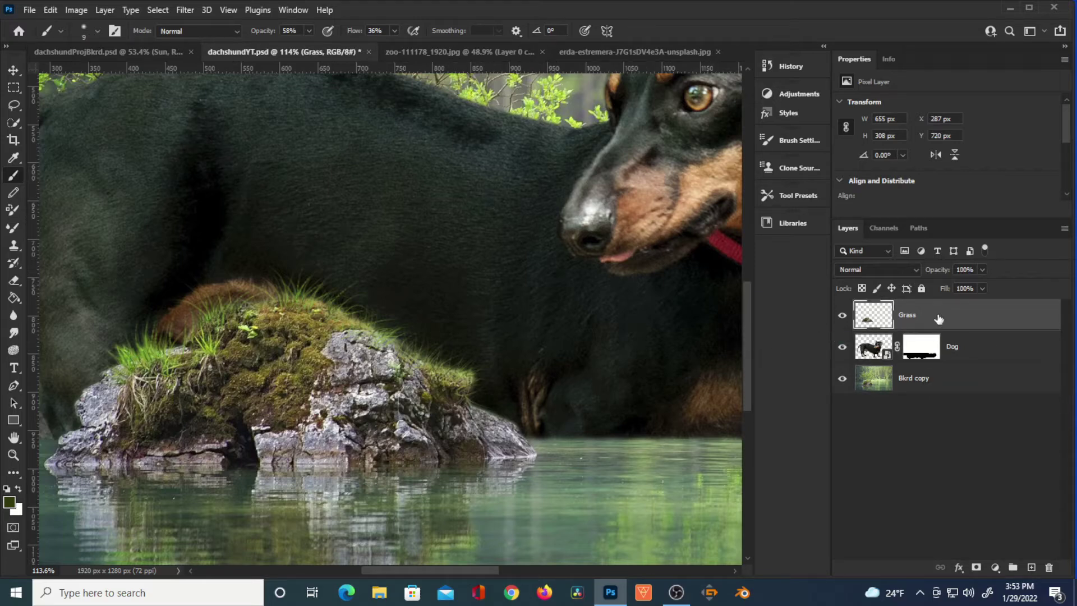
left_click(842, 316)
left_click(842, 316)
Step: Rename the merged layer to Grass hill, labelling it green and the Dog layer orange
left_click(925, 315)
key("Return")
right_click(966, 325)
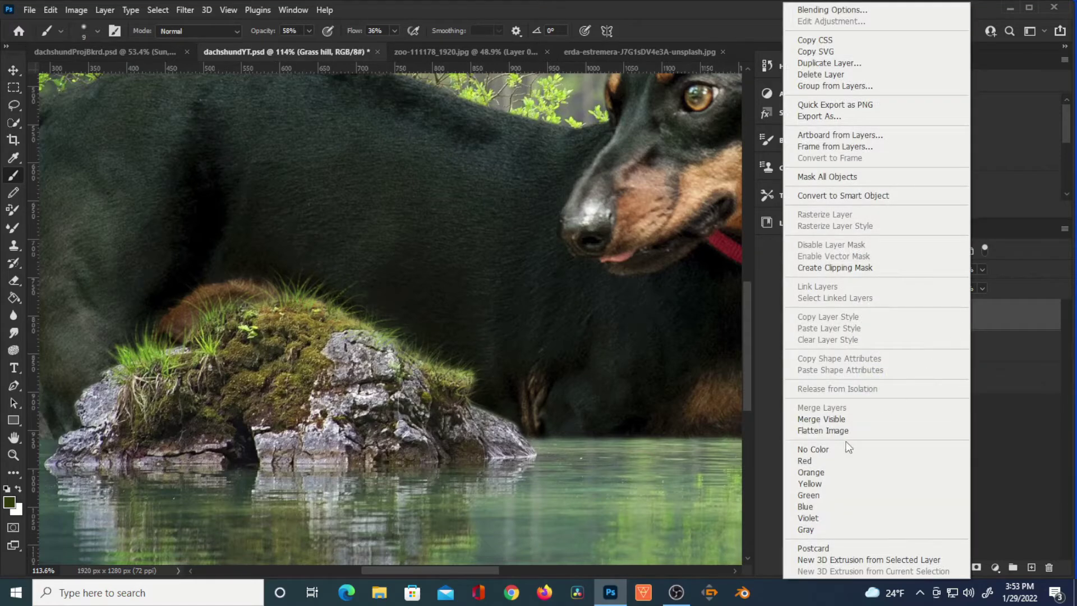
left_click(817, 494)
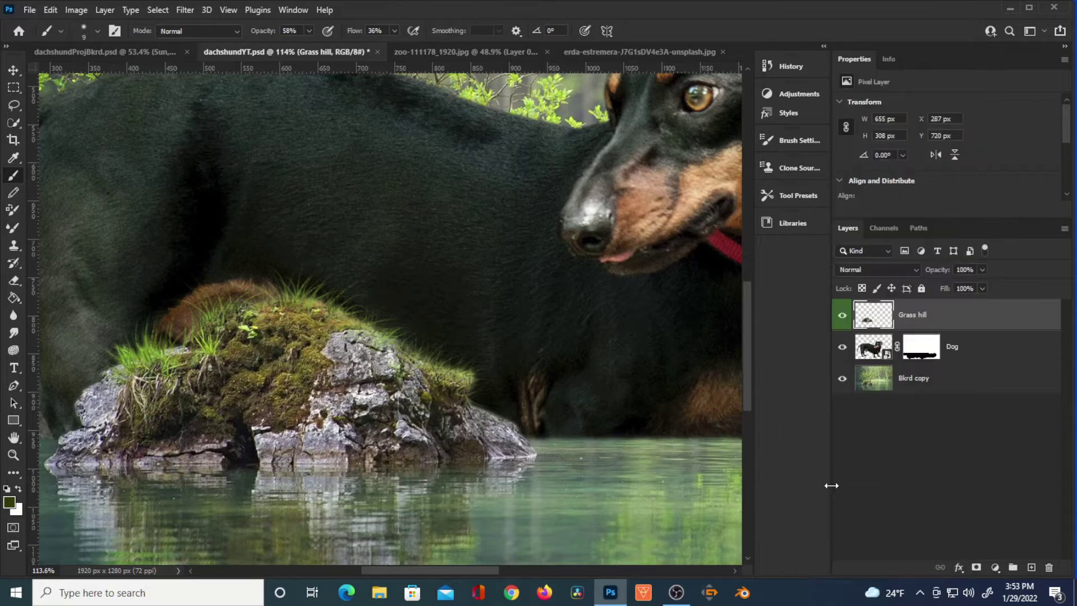
right_click(975, 349)
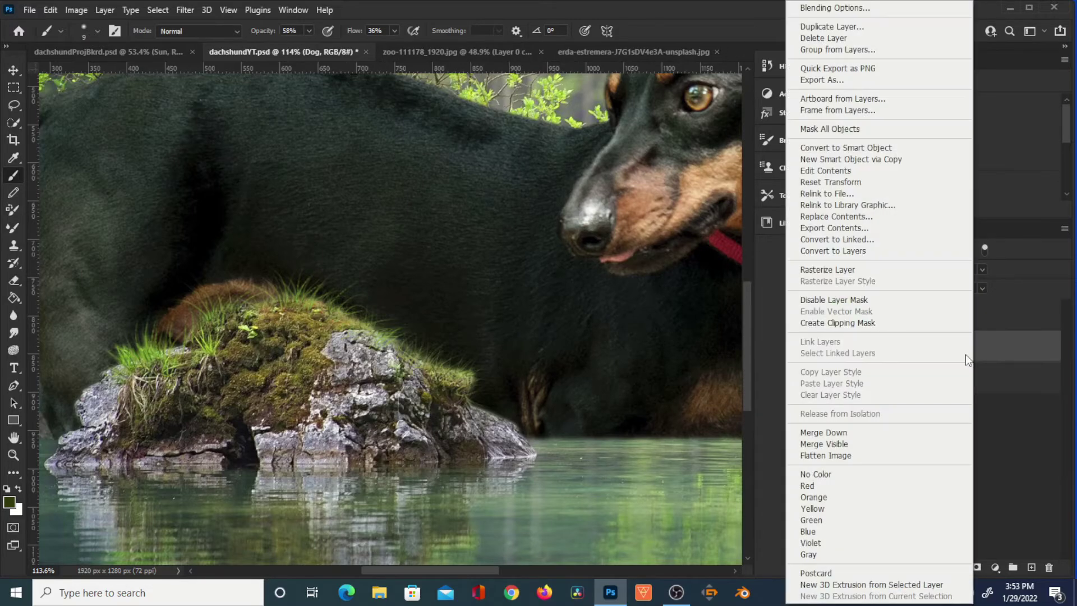
left_click(833, 502)
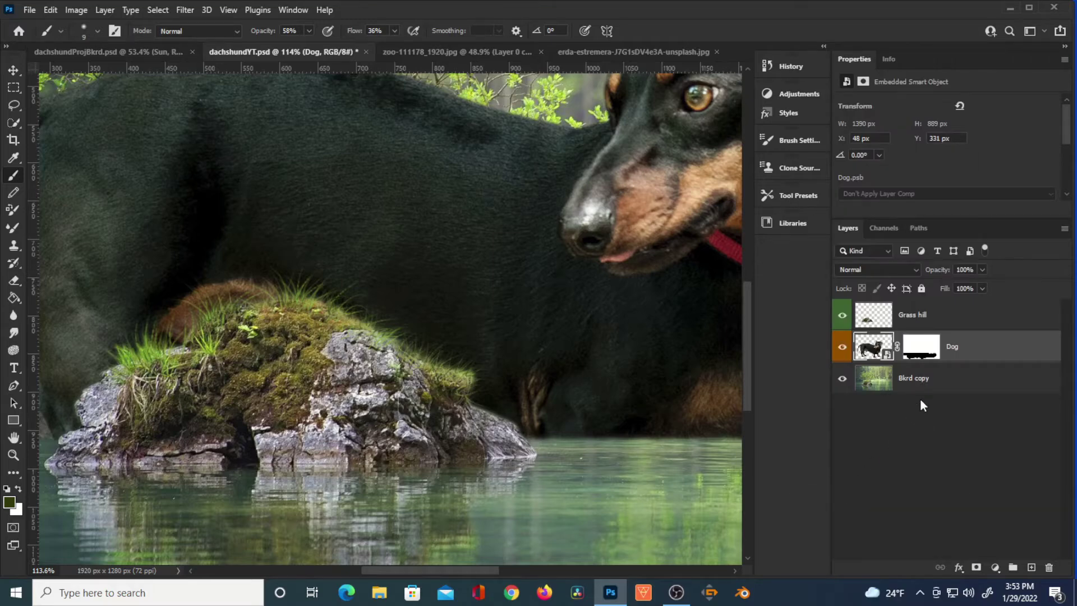
Step: Switch to zoo-111178_1920.jpg and flip the Layer 0 copy wolf photo horizontally
left_click(471, 52)
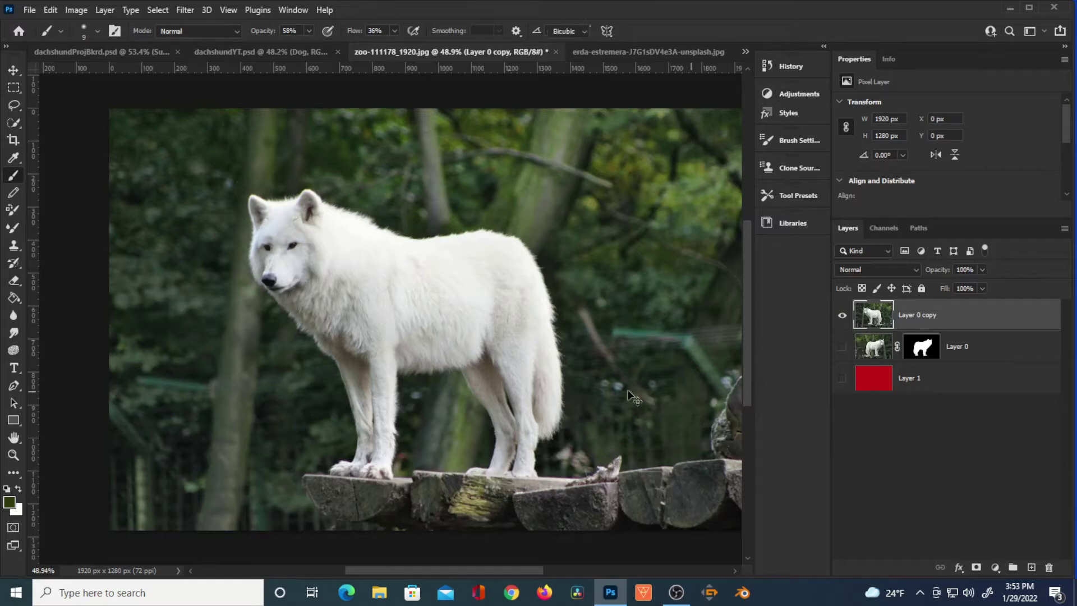
key("ctrl+t")
right_click(552, 352)
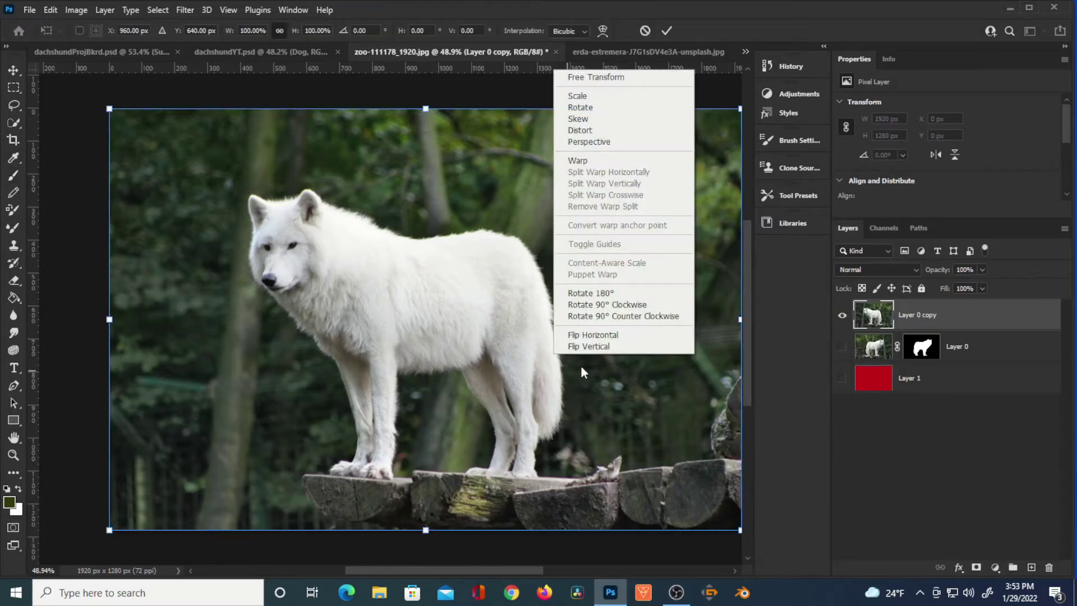
left_click(594, 335)
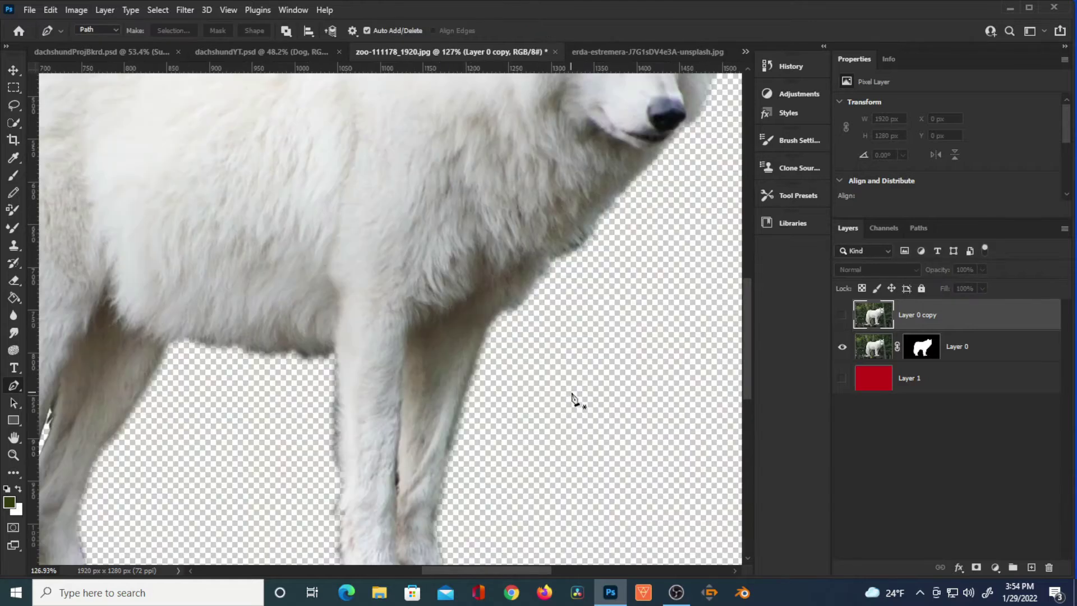
Step: Copy the masked wolf layer, Layer 0, into dachshundYT.psd between the Grass hill and Dog layers
scroll(543, 379, "down", 3)
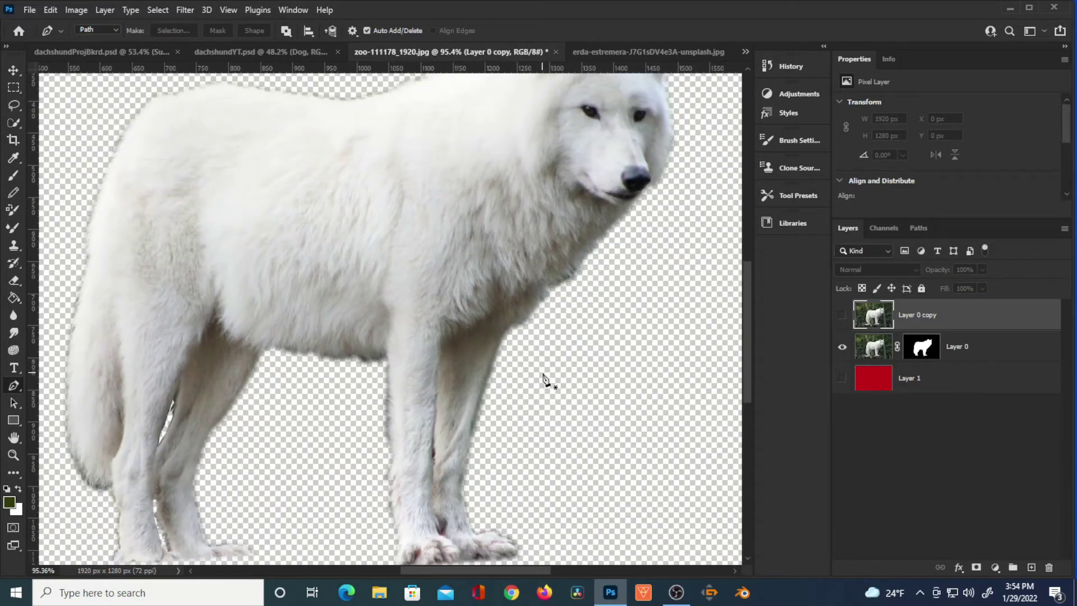
scroll(566, 307, "down", 2)
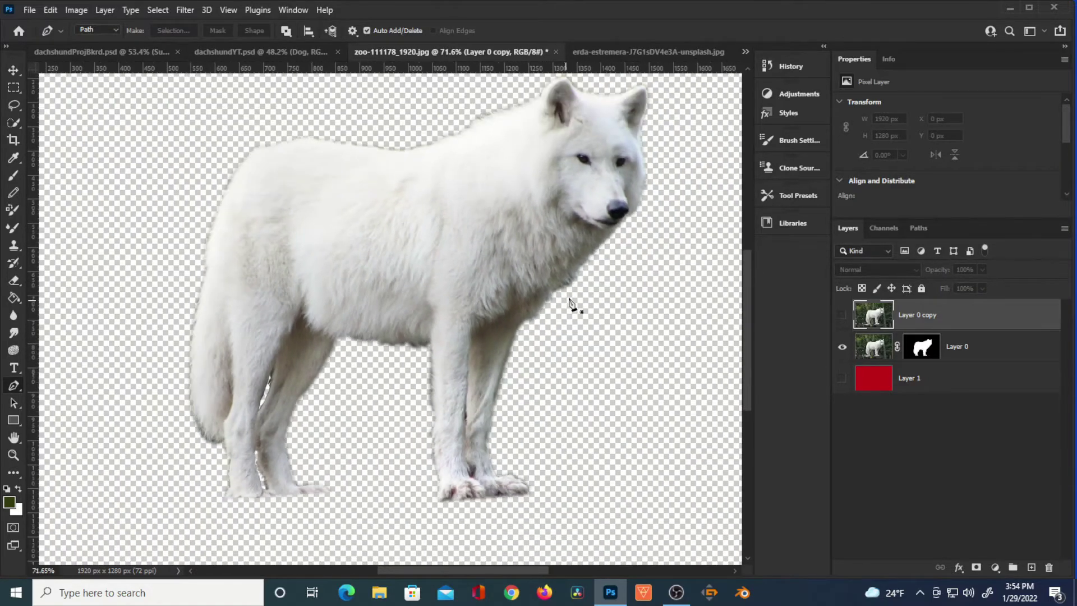
left_click_drag(598, 260, 548, 345)
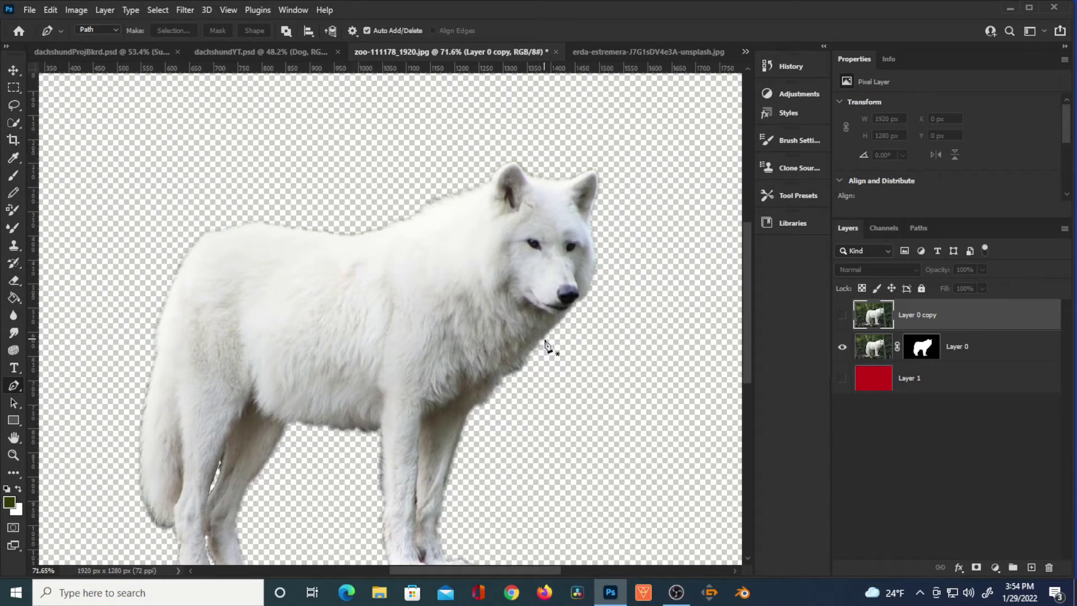
scroll(533, 314, "down", 1)
left_click(875, 351)
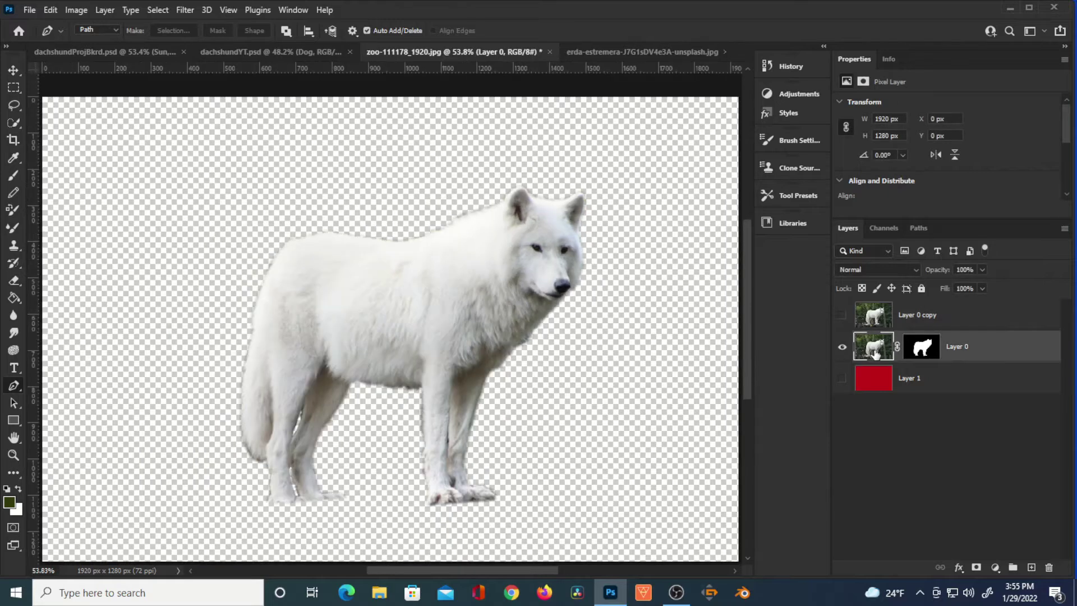
left_click_drag(877, 350, 412, 361)
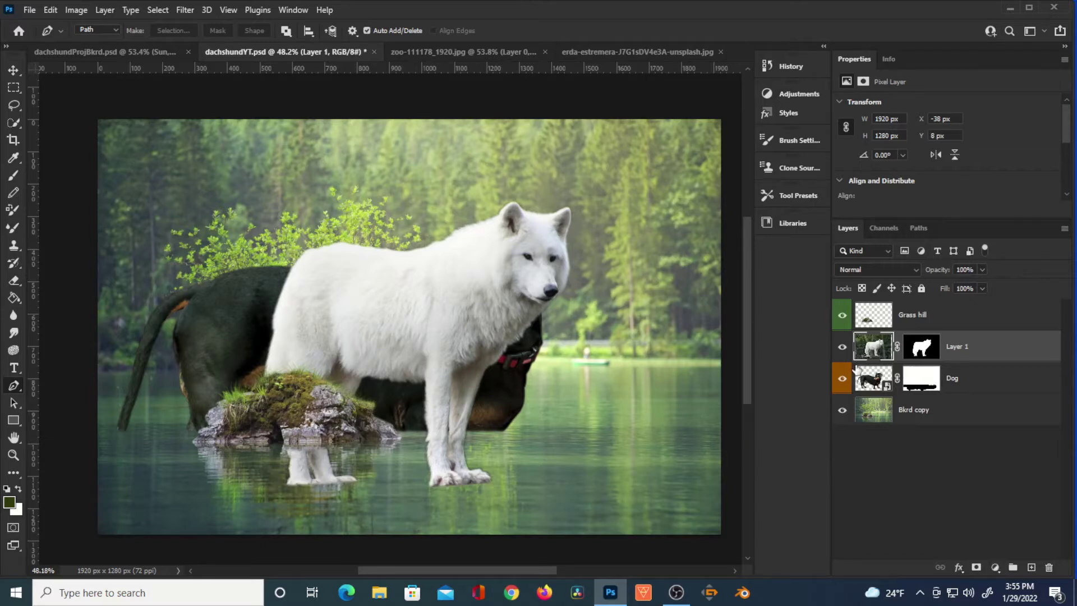
Step: Duplicate the wolf layer as a hidden backup at the bottom of the stack, and rename Bkrd copy to Bkrd
key("ctrl+j")
left_click_drag(875, 351, 856, 476)
left_click(842, 444)
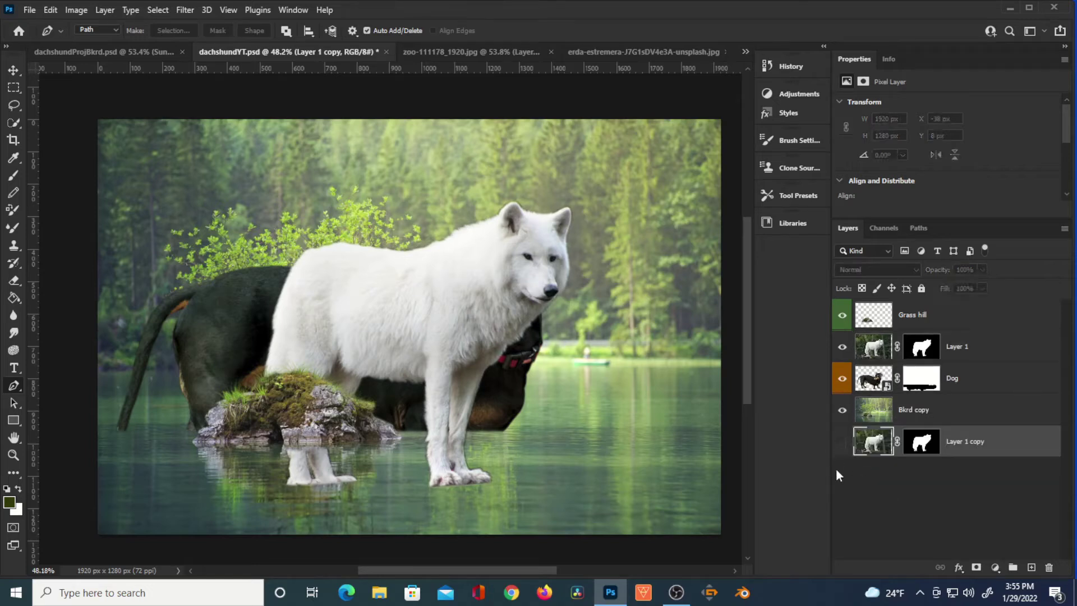
double_click(920, 410)
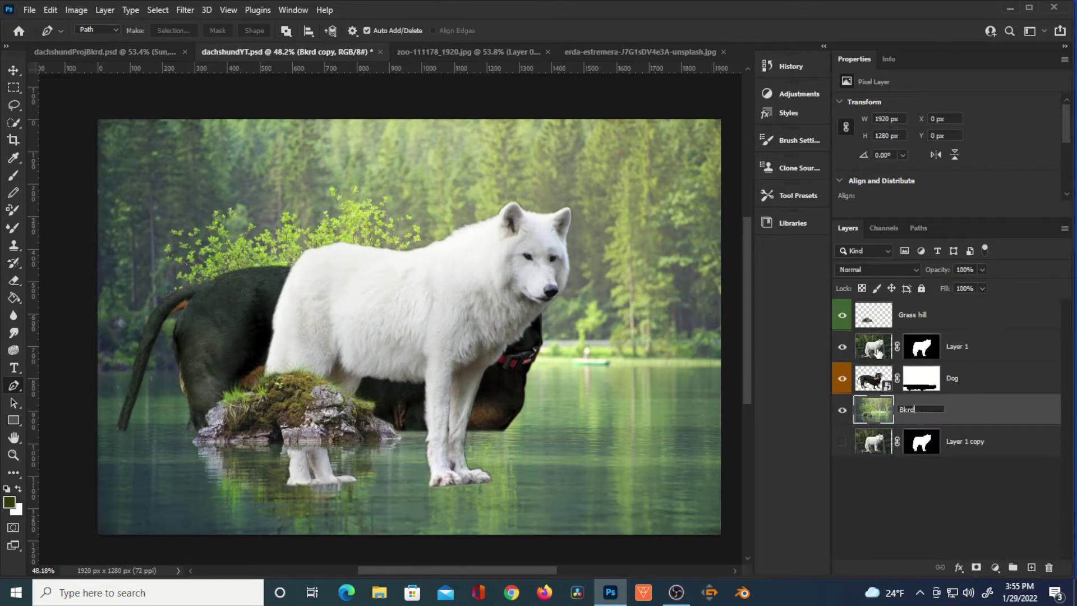
Step: Apply the layer mask of Layer 1 and rename the layer Wolf with a blue color label
left_click(876, 349)
right_click(920, 351)
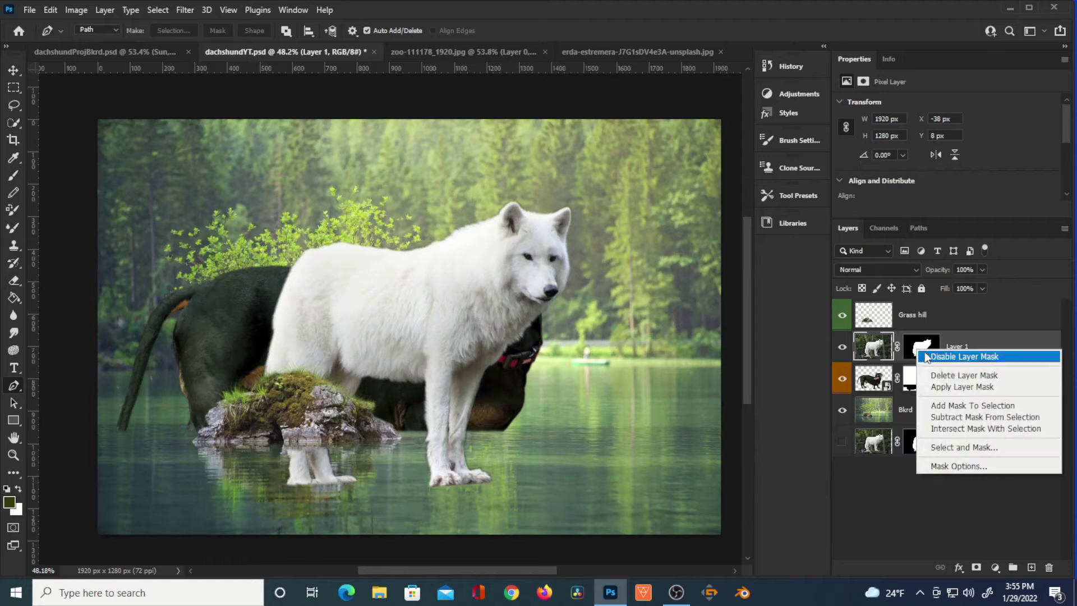
left_click(950, 388)
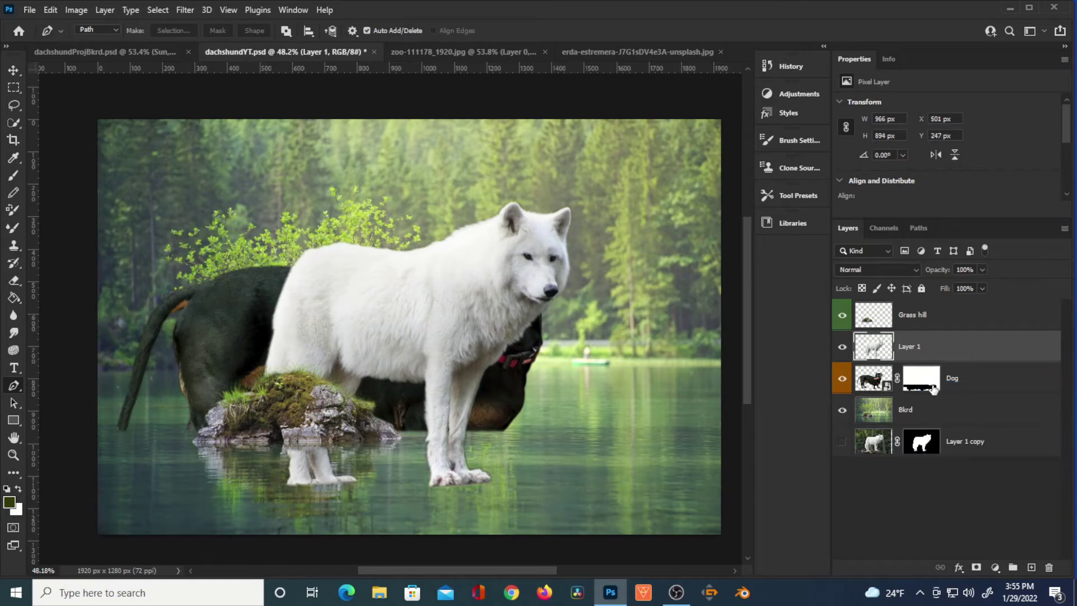
double_click(909, 346)
type("Wolf")
key("Return")
Step: Lasso loosely around the wolf's head on the Wolf layer and feather the selection by 3 pixels
left_click(13, 105)
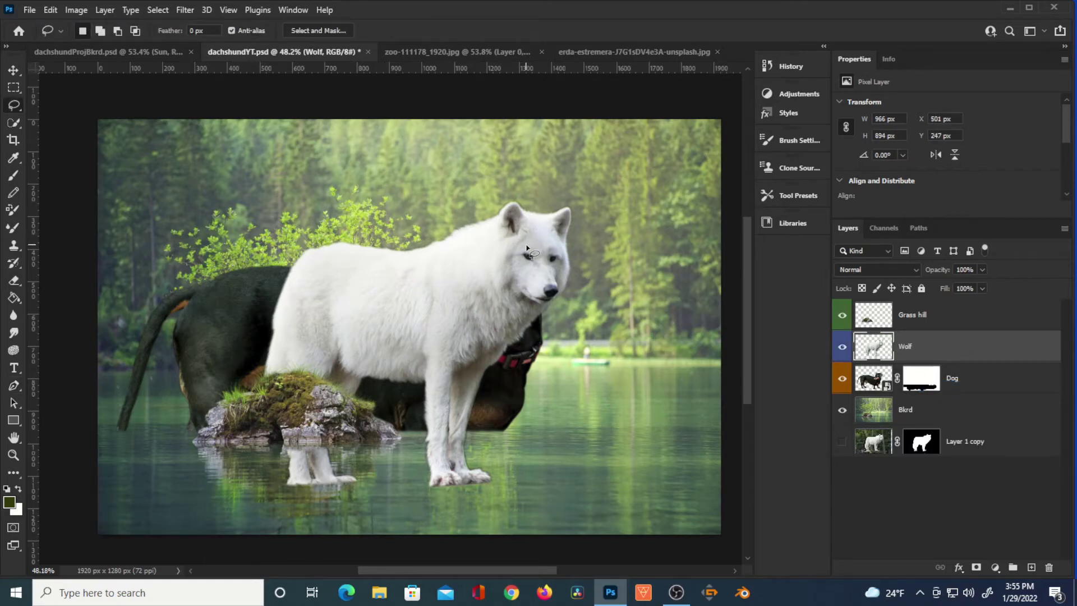
scroll(527, 248, "up", 2)
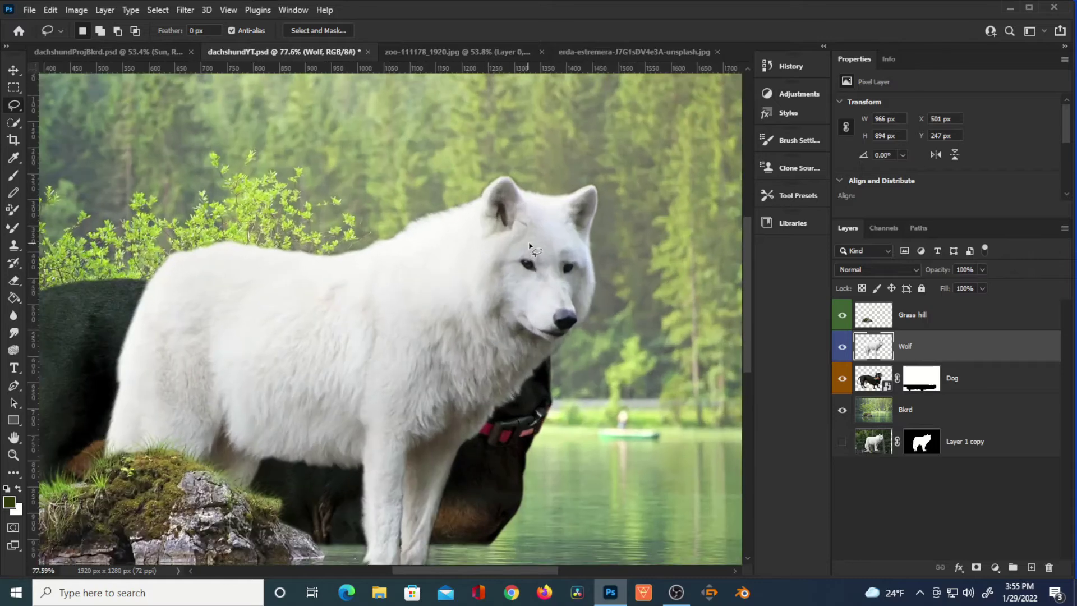
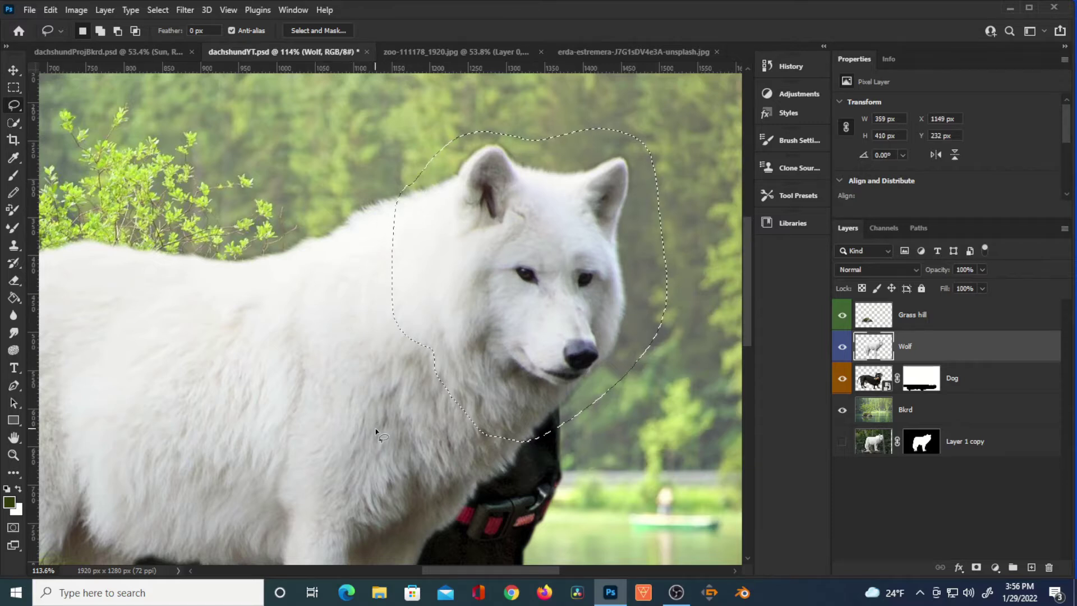
left_click(156, 10)
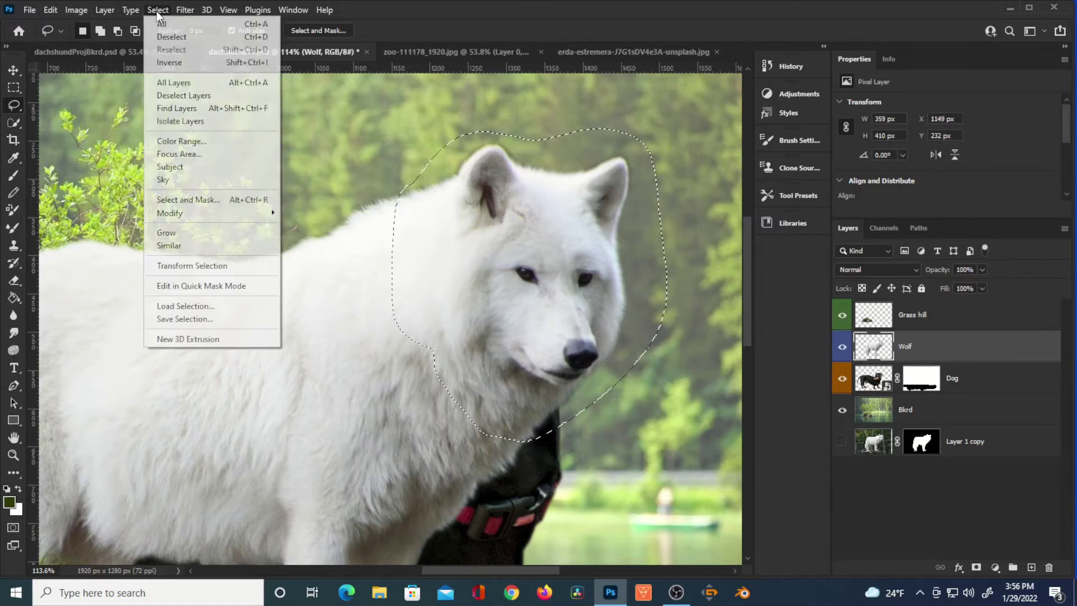
mouse_move(203, 213)
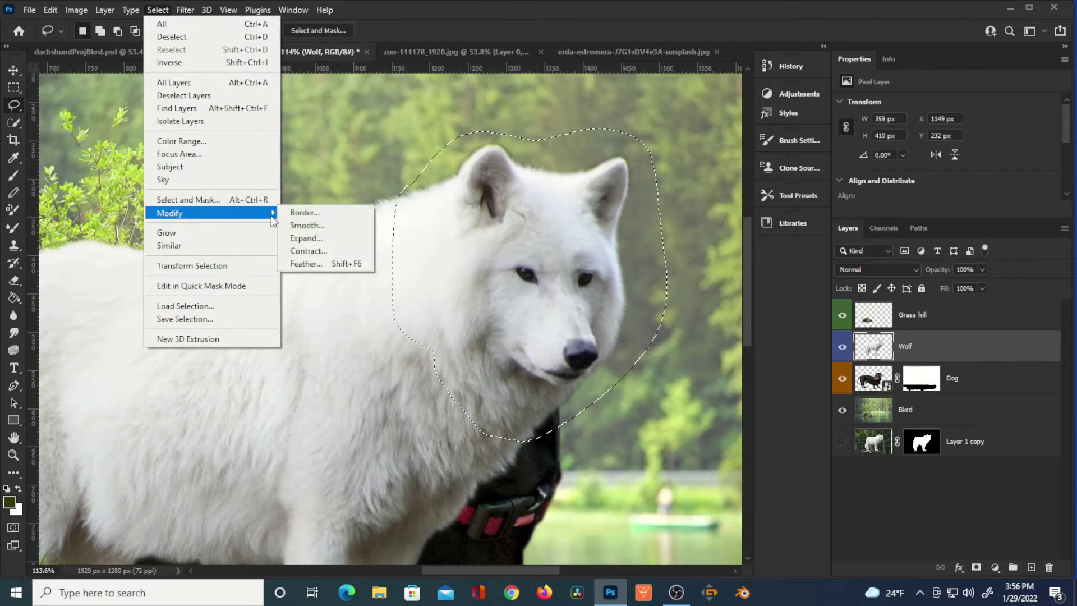
left_click(308, 264)
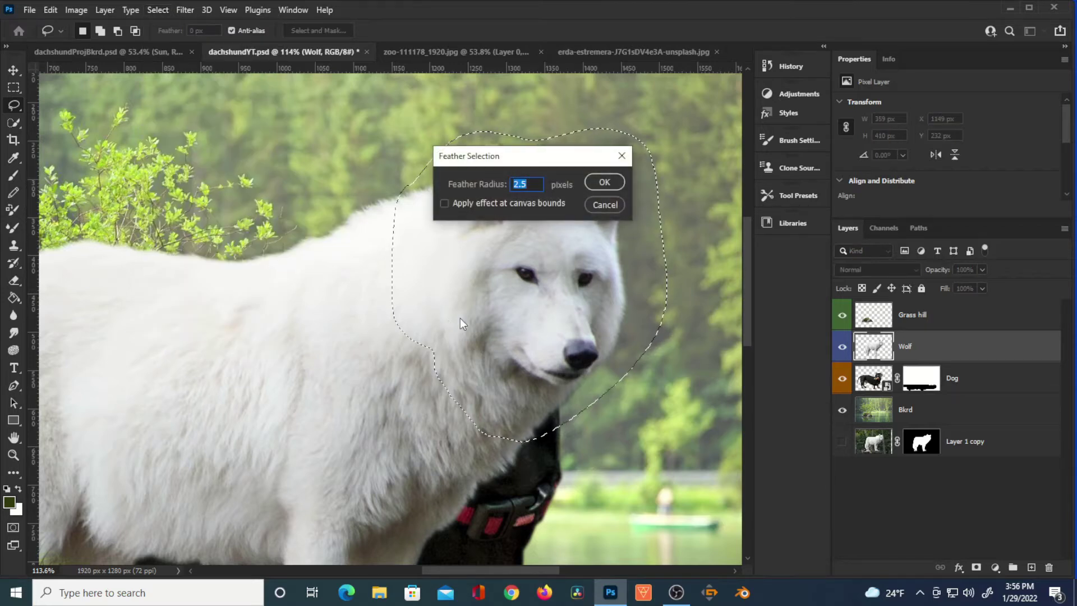
type("3")
left_click(608, 182)
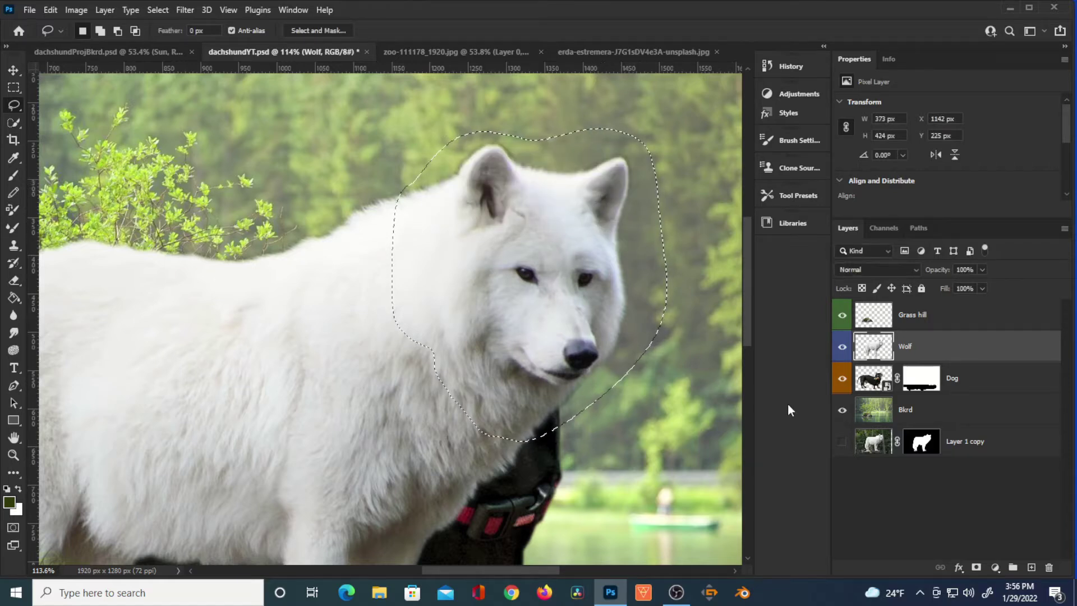
Step: Copy the selected wolf head to a new layer, check it with the Wolf layer hidden, and name it Head
key("ctrl+j")
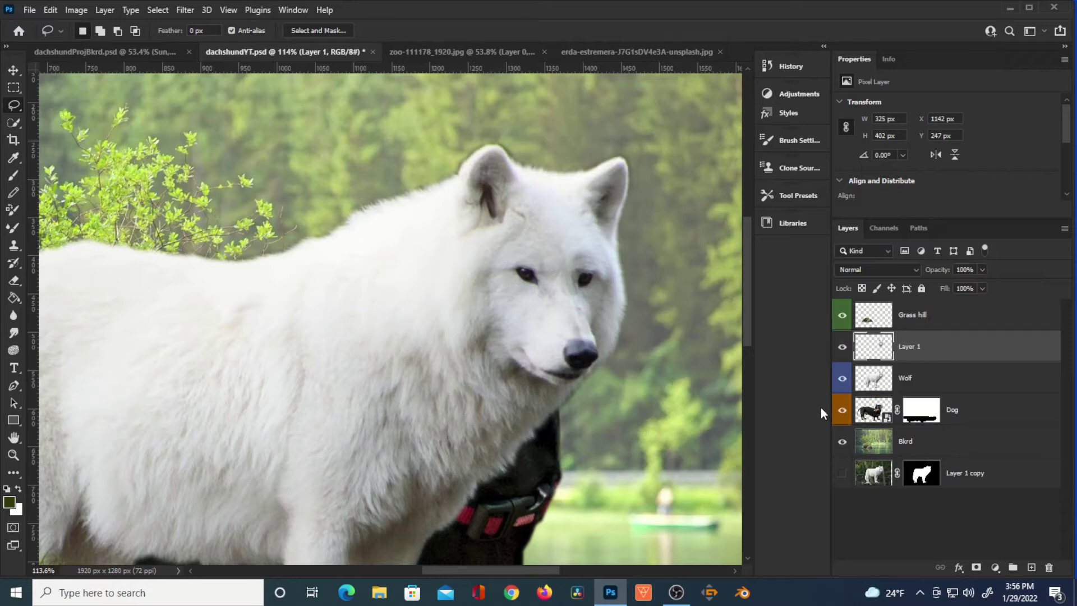
left_click(842, 379)
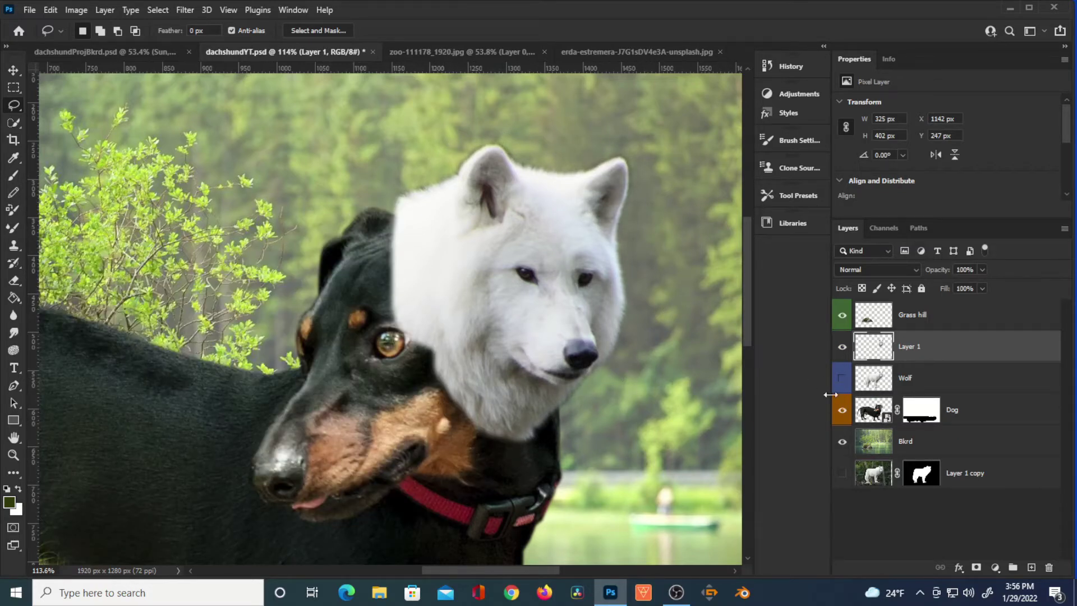
left_click(841, 379)
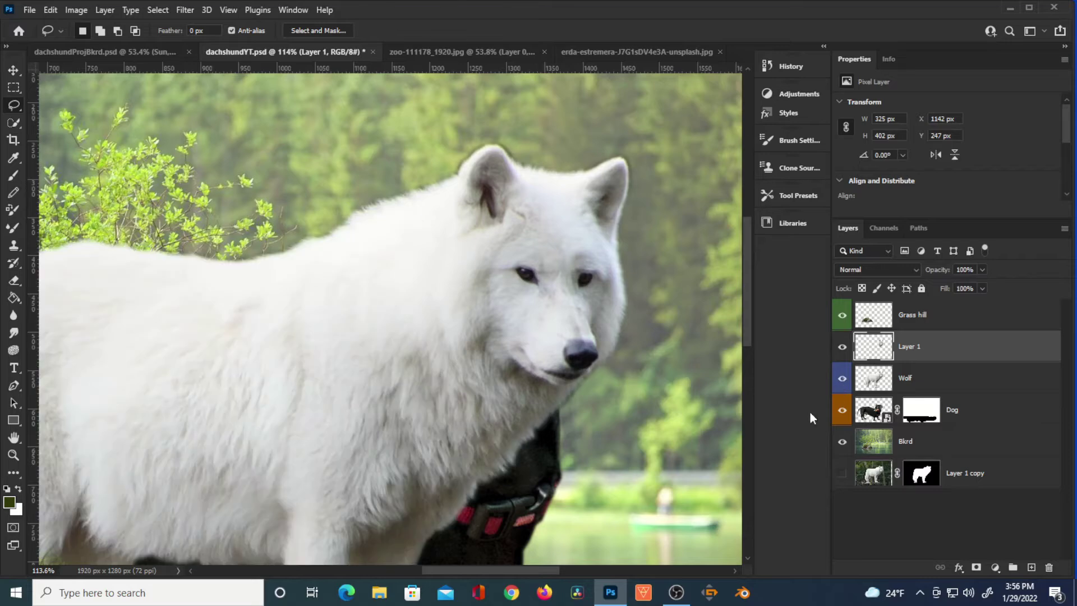
double_click(913, 348)
type("Head")
key("Return")
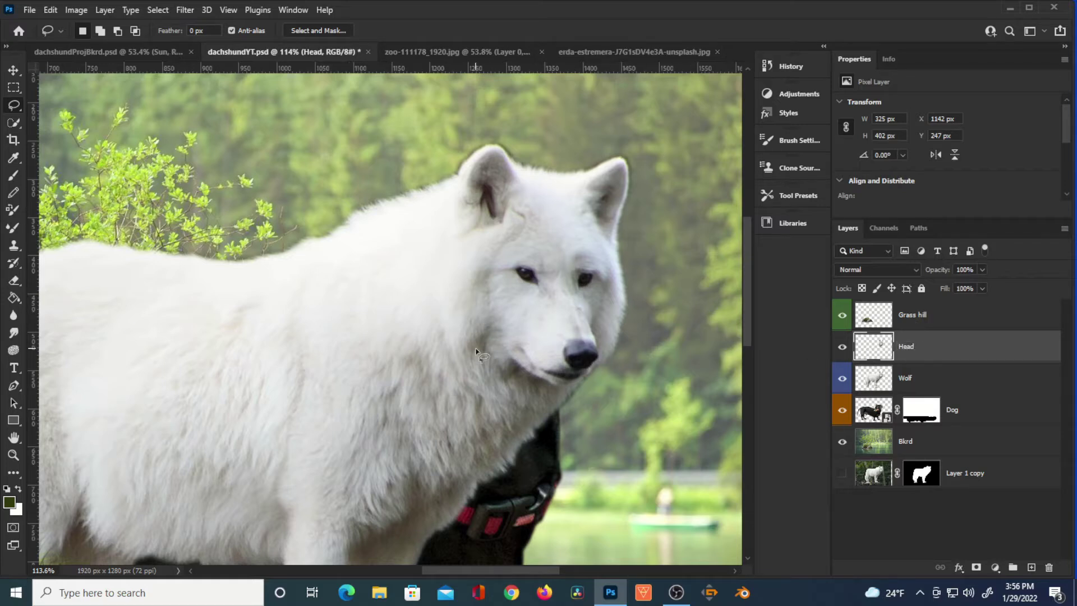
Step: Rotate the wolf's Head layer about 38° counterclockwise and shift it slightly upward over the neck
scroll(471, 352, "down", 2)
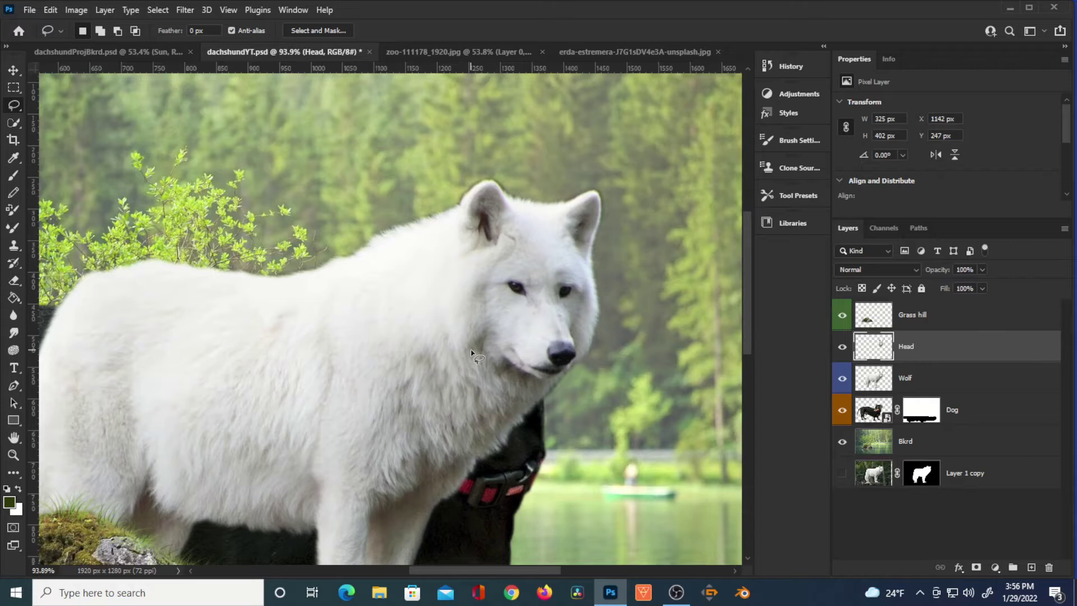
key("ctrl+t")
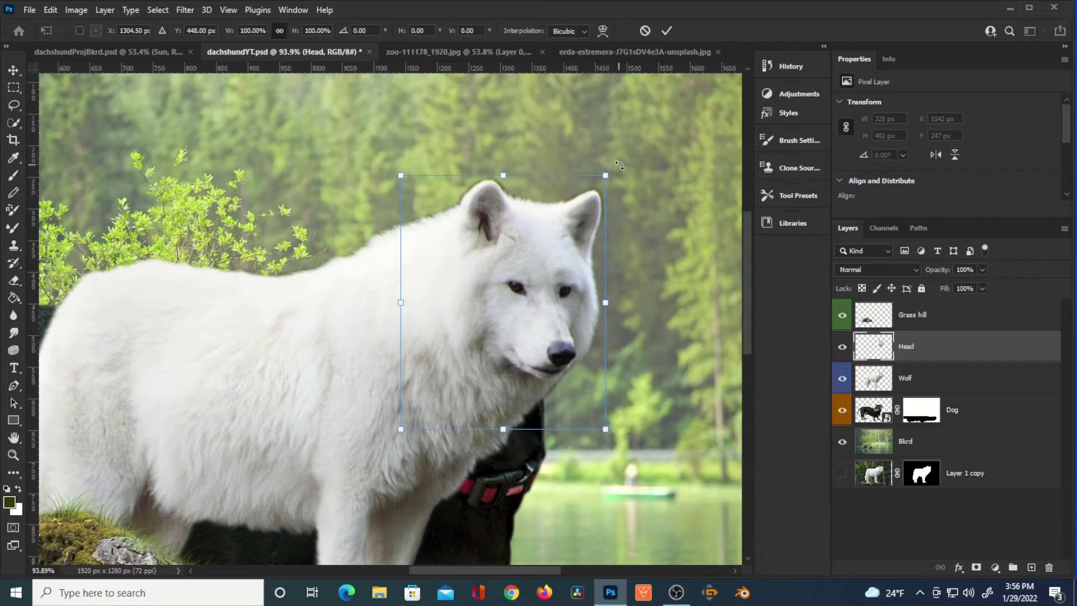
left_click_drag(620, 162, 527, 149)
left_click_drag(510, 247, 516, 212)
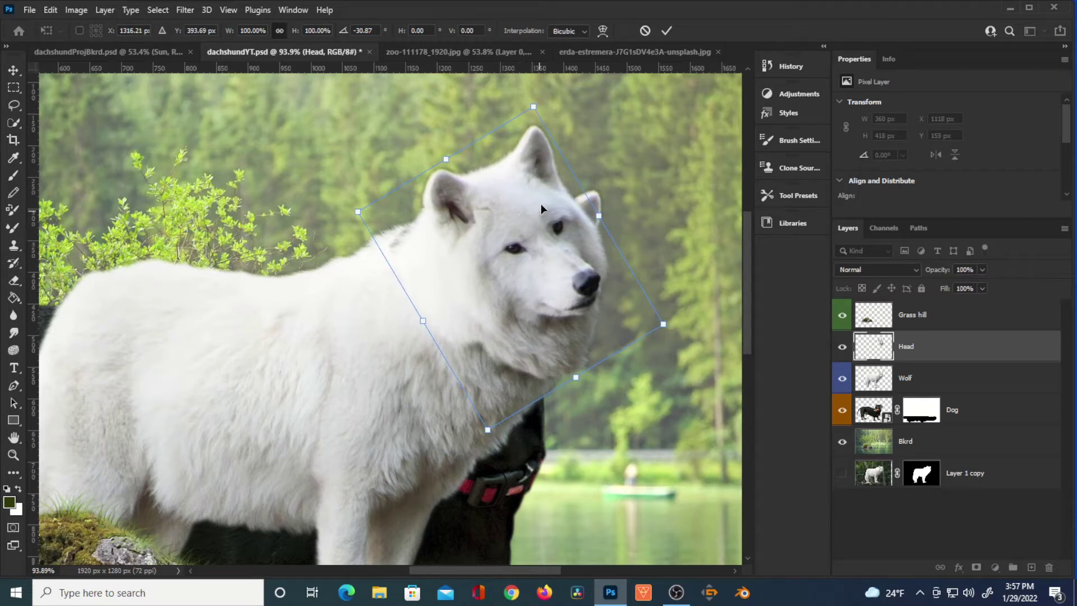
left_click_drag(542, 93, 527, 104)
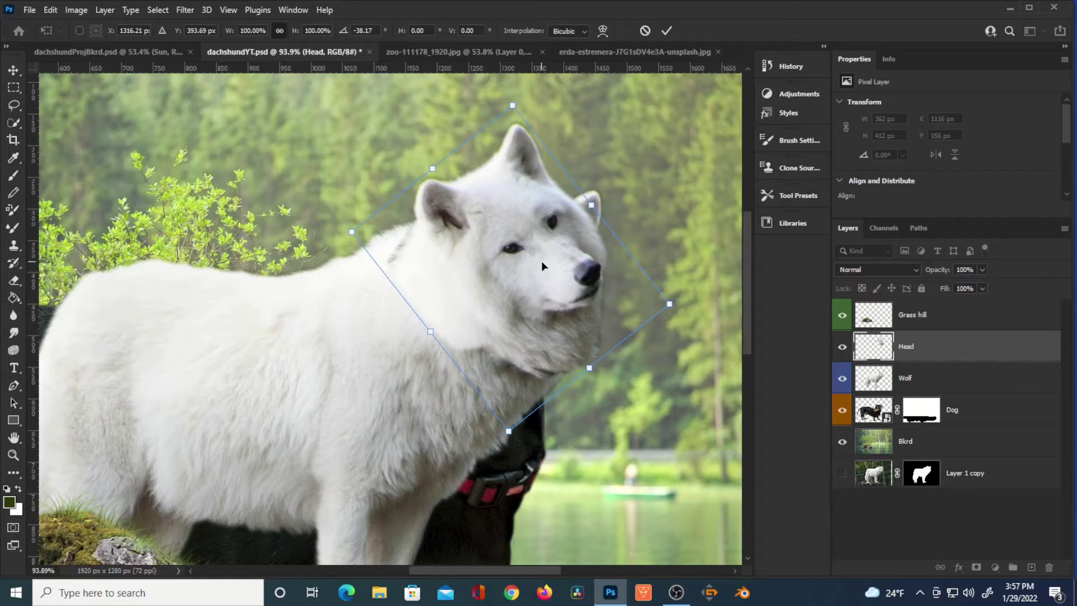
scroll(541, 261, "down", 2)
left_click(666, 30)
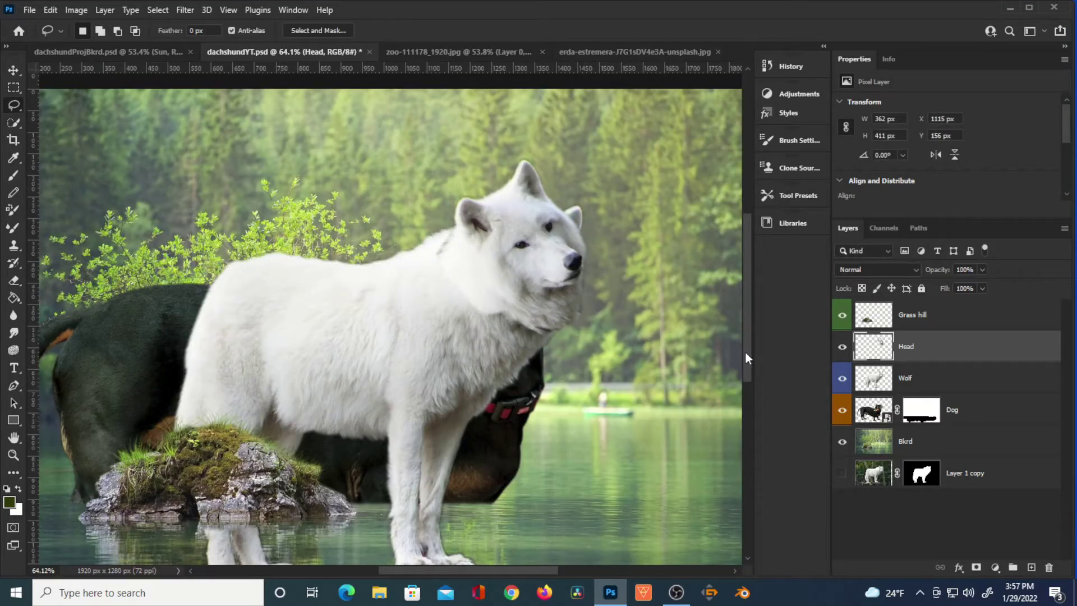
Step: Add a layer mask to the Wolf layer and paint out the old ear showing beside the rotated head, raising brush opacity to 100%
left_click(869, 381)
left_click(976, 568)
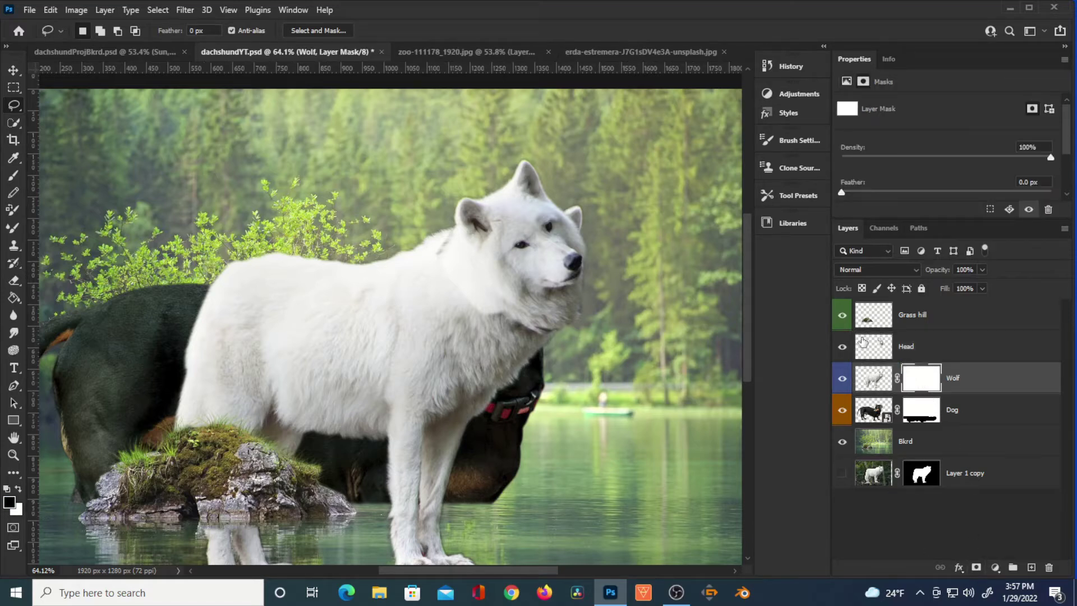
key("b")
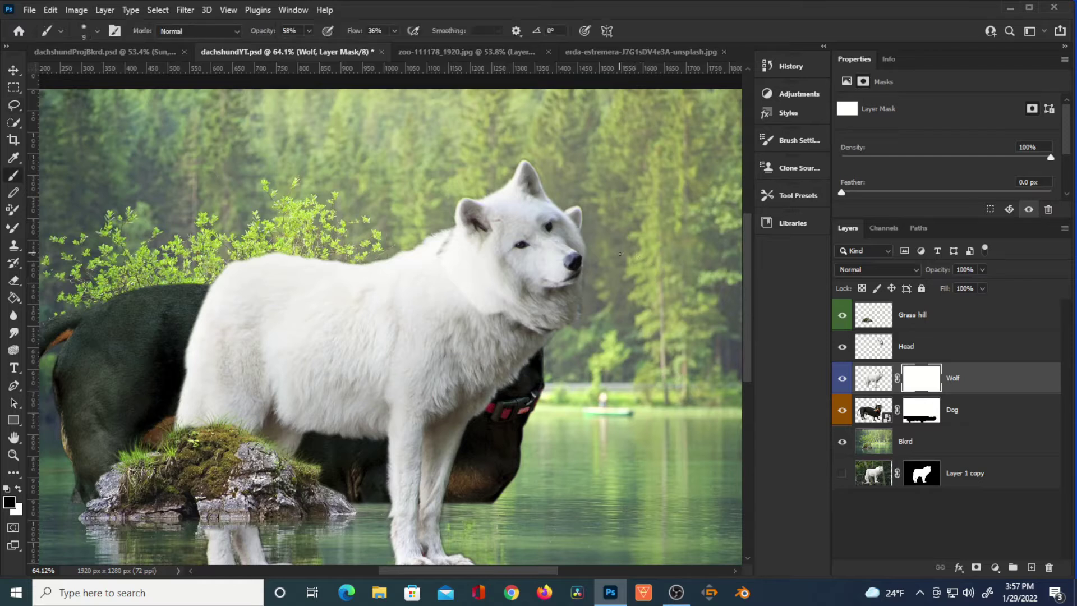
key("bracketright")
key("bracketright")
mouse_move(588, 228)
left_mouse_down()
mouse_move(574, 211)
mouse_move(578, 221)
left_mouse_up()
left_click_drag(259, 33, 385, 32)
Step: Add a layer mask to the Head layer and check the soft brush tip settings
left_click(879, 352)
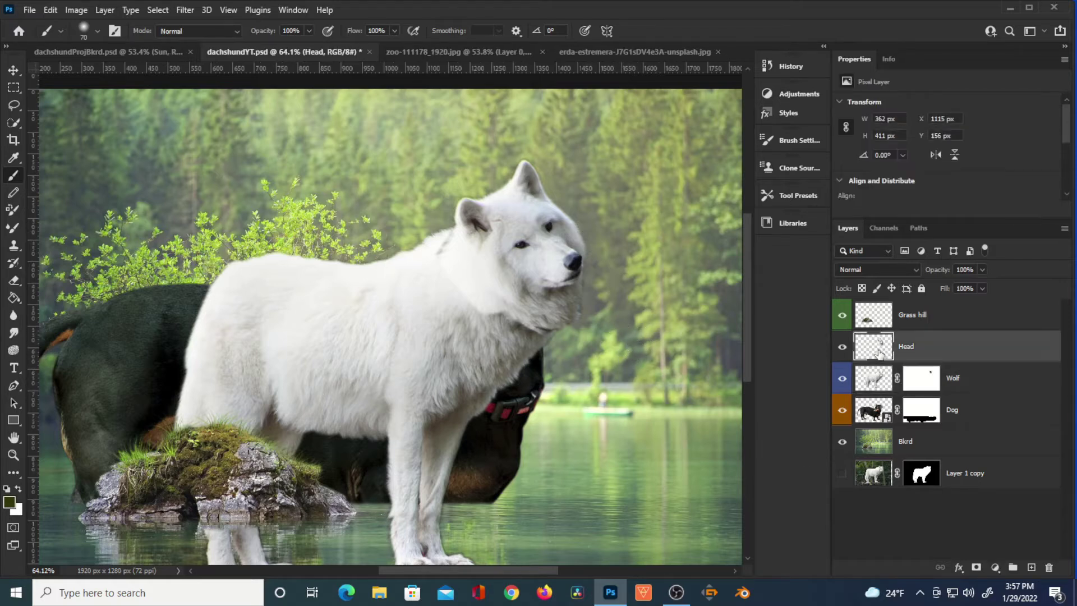
left_click(976, 568)
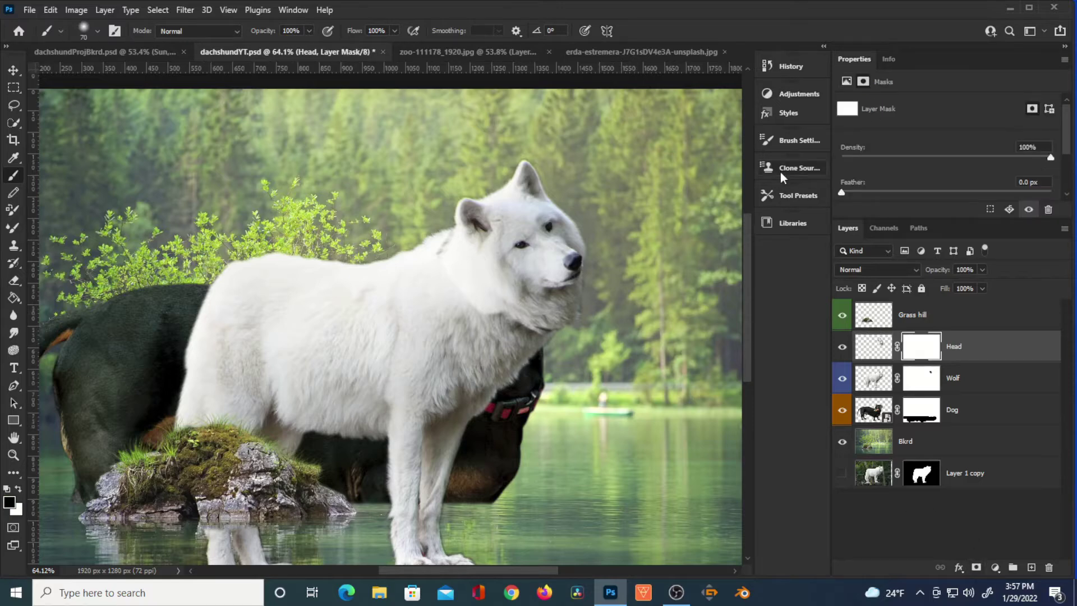
left_click(794, 139)
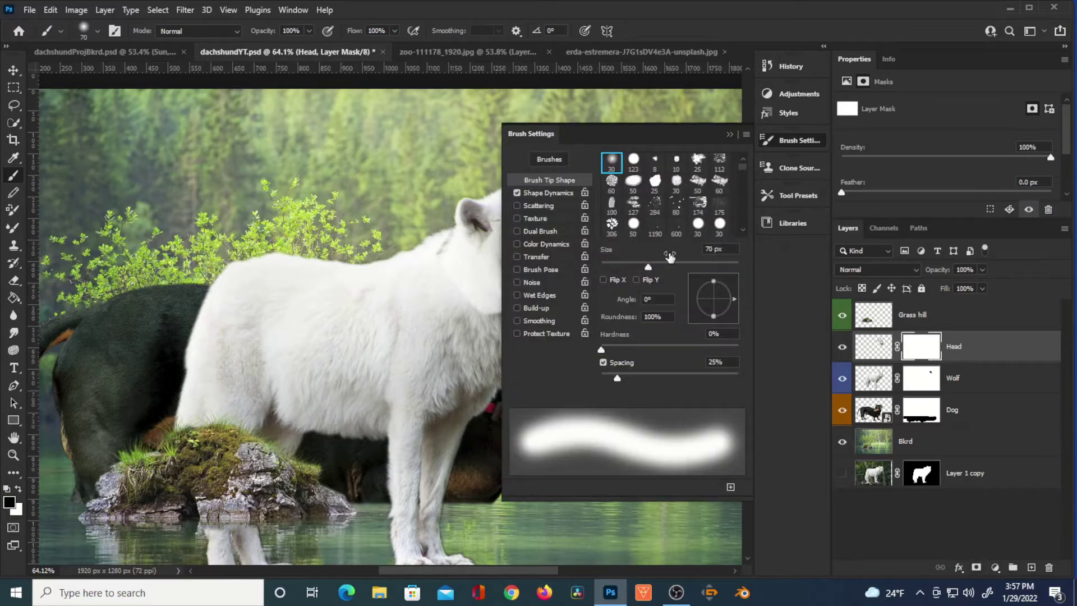
left_click(729, 136)
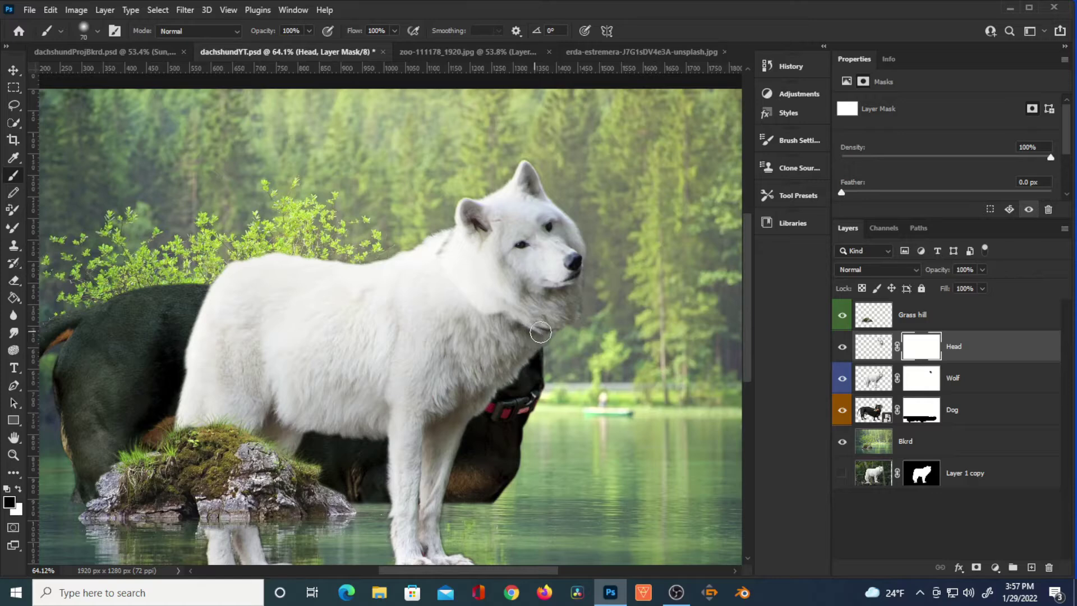
Step: Paint black on the Head mask to blend the neck seam, using 29% flow and opacity of 20%, then 41%
scroll(529, 318, "up", 2)
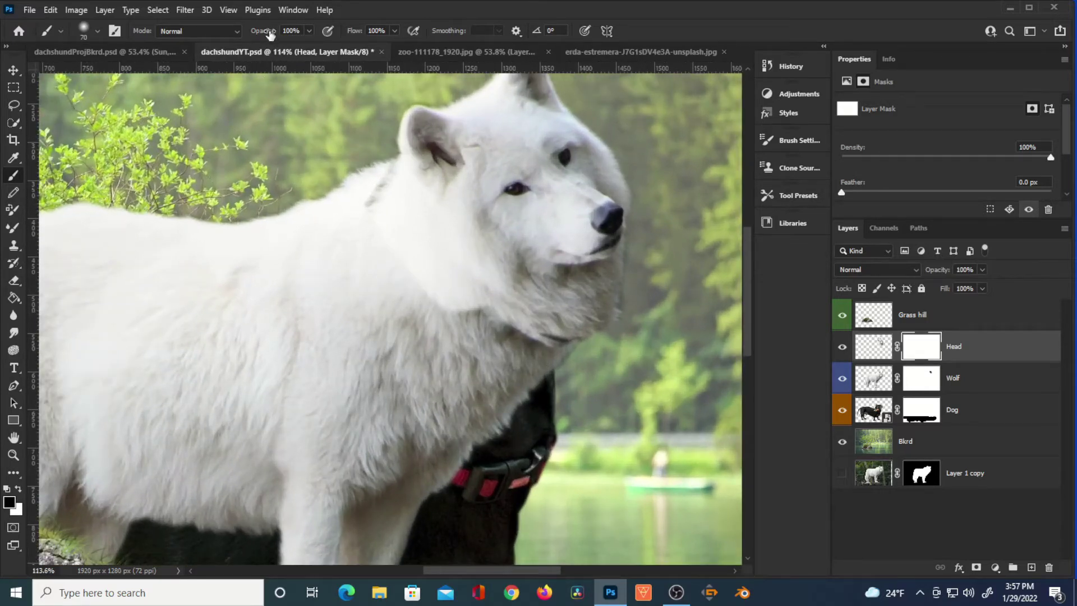
mouse_move(270, 34)
left_mouse_down()
mouse_move(224, 35)
mouse_move(254, 34)
left_mouse_up()
left_click_drag(360, 33, 352, 34)
left_click_drag(263, 33, 267, 34)
mouse_move(379, 217)
left_mouse_down()
mouse_move(372, 204)
mouse_move(363, 214)
mouse_move(376, 186)
left_mouse_up()
mouse_move(457, 336)
left_mouse_down()
mouse_move(425, 289)
mouse_move(503, 315)
mouse_move(513, 339)
left_mouse_up()
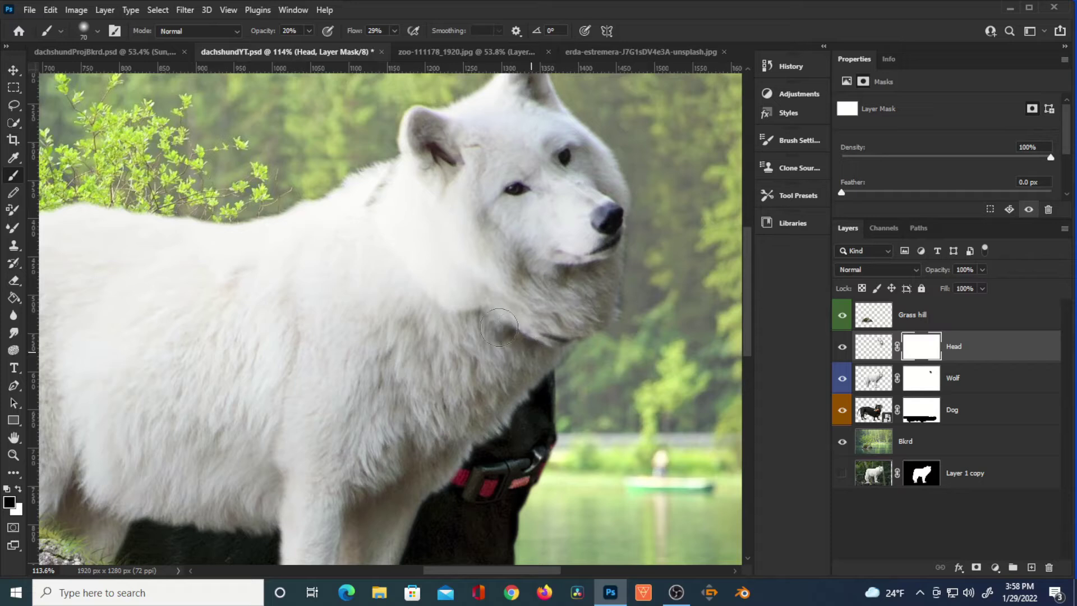
left_click_drag(266, 32, 288, 32)
mouse_move(516, 322)
left_mouse_down()
mouse_move(540, 323)
mouse_move(573, 348)
mouse_move(549, 356)
mouse_move(471, 305)
mouse_move(476, 325)
mouse_move(417, 308)
mouse_move(414, 394)
left_mouse_up()
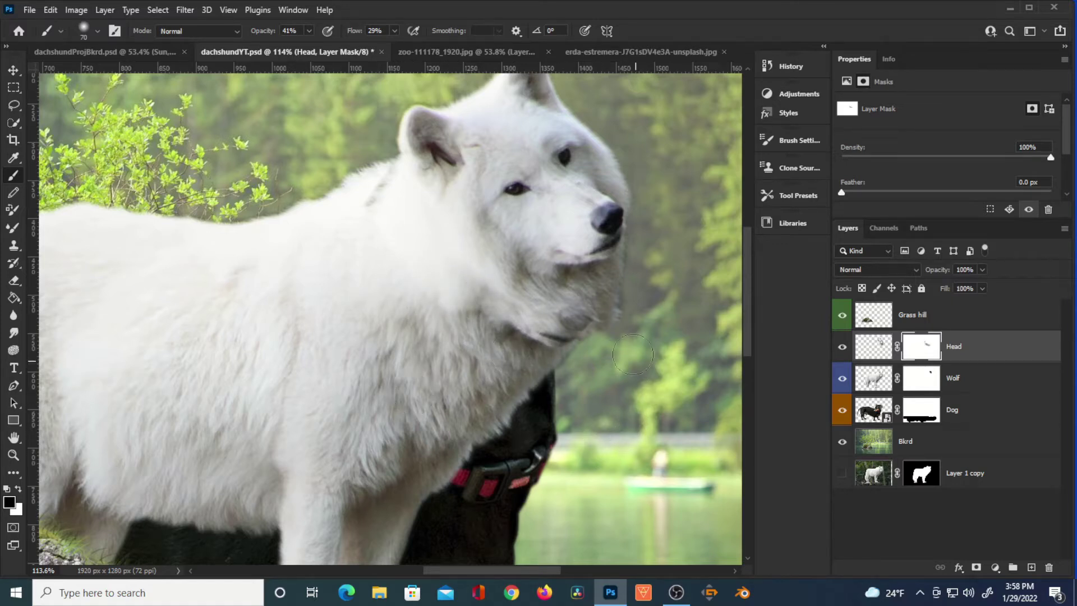
Step: Blend the remaining head seam behind the ear and at the throat on the mask, raising the brush to 48% opacity and 47% flow
mouse_move(383, 192)
left_mouse_down()
mouse_move(373, 188)
mouse_move(356, 210)
left_mouse_up()
left_click_drag(263, 31, 269, 31)
left_click_drag(355, 31, 365, 31)
left_click_drag(402, 174, 358, 238)
mouse_move(453, 301)
left_mouse_down()
mouse_move(486, 296)
mouse_move(472, 336)
left_mouse_up()
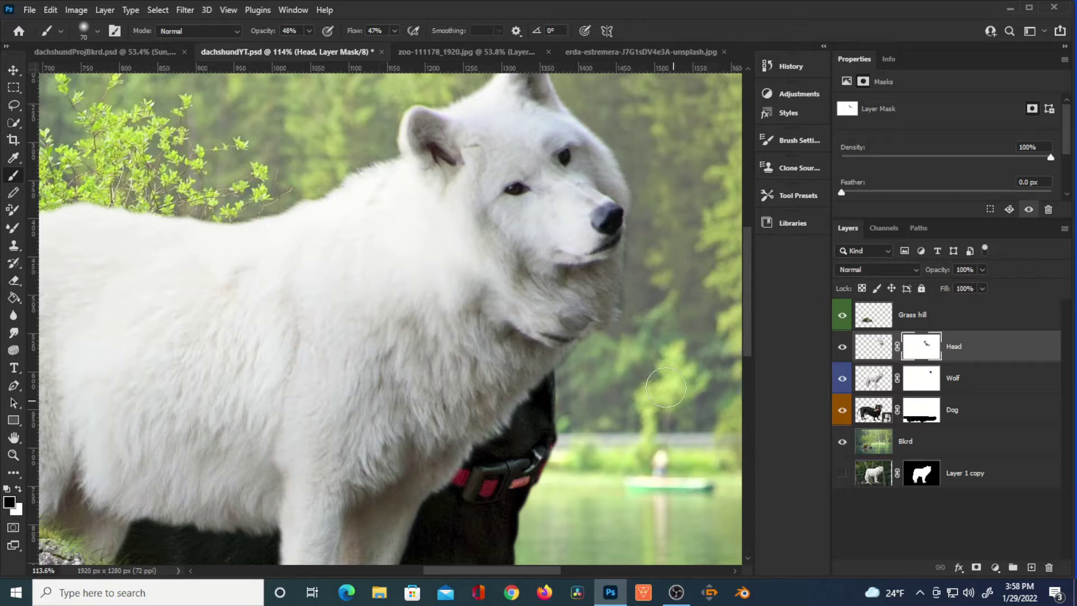
Step: Select the Head and Wolf layers together and merge them into one layer
mouse_move(748, 300)
left_mouse_down()
mouse_move(748, 310)
mouse_move(748, 278)
mouse_move(742, 285)
left_mouse_up()
scroll(603, 521, "right", 2)
key("ctrl+2")
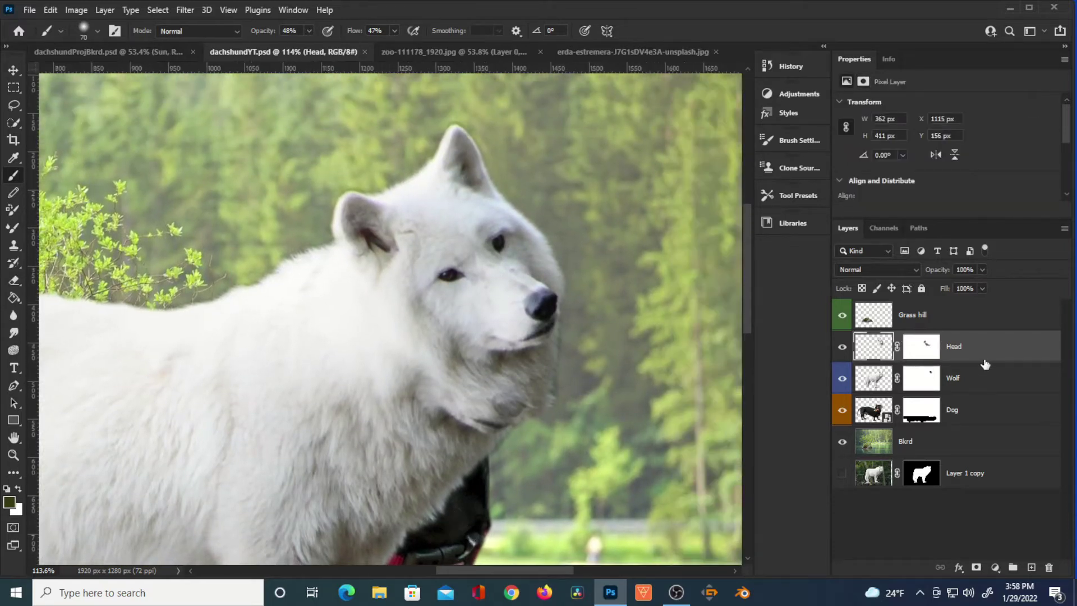
left_click(985, 381, "ctrl")
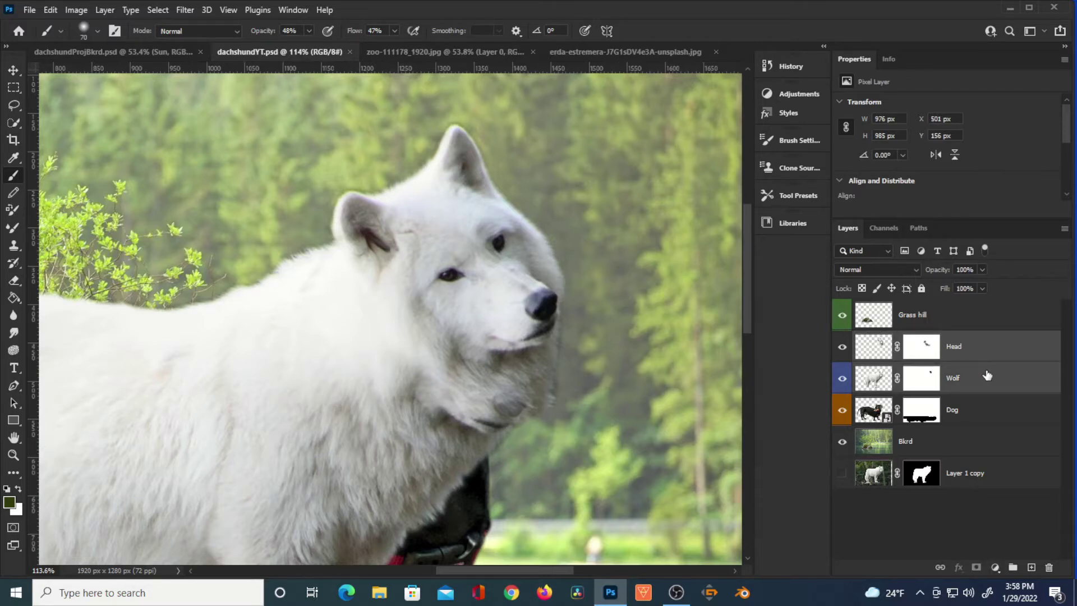
key("ctrl+e")
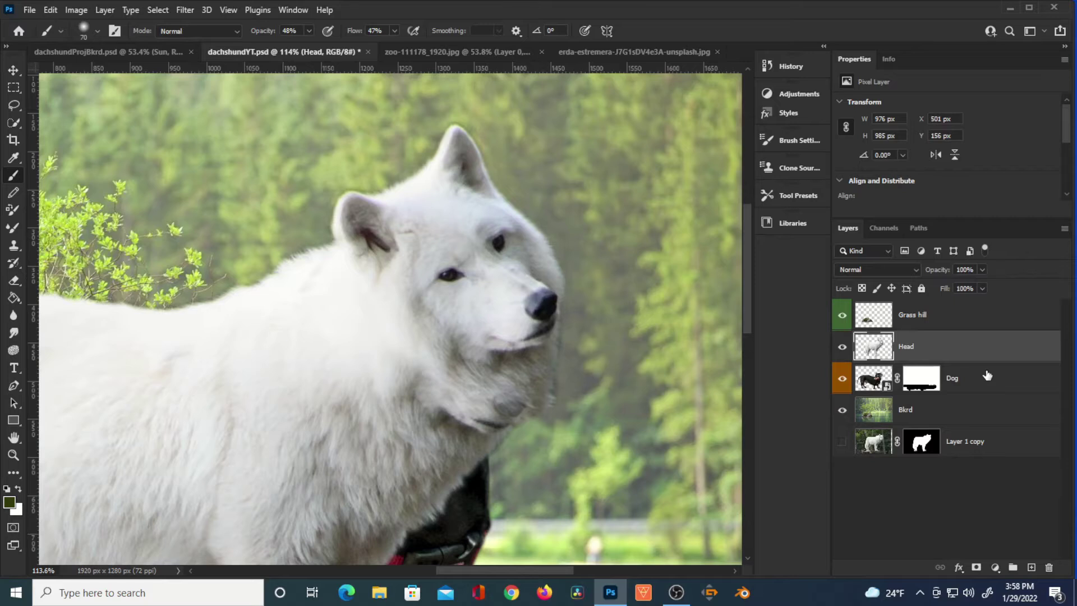
Step: Clone chest fur over the dark patch and line under the wolf's chin with a 60 px Clone Stamp
left_click(12, 248)
key("bracketleft")
key("bracketleft")
key("bracketleft")
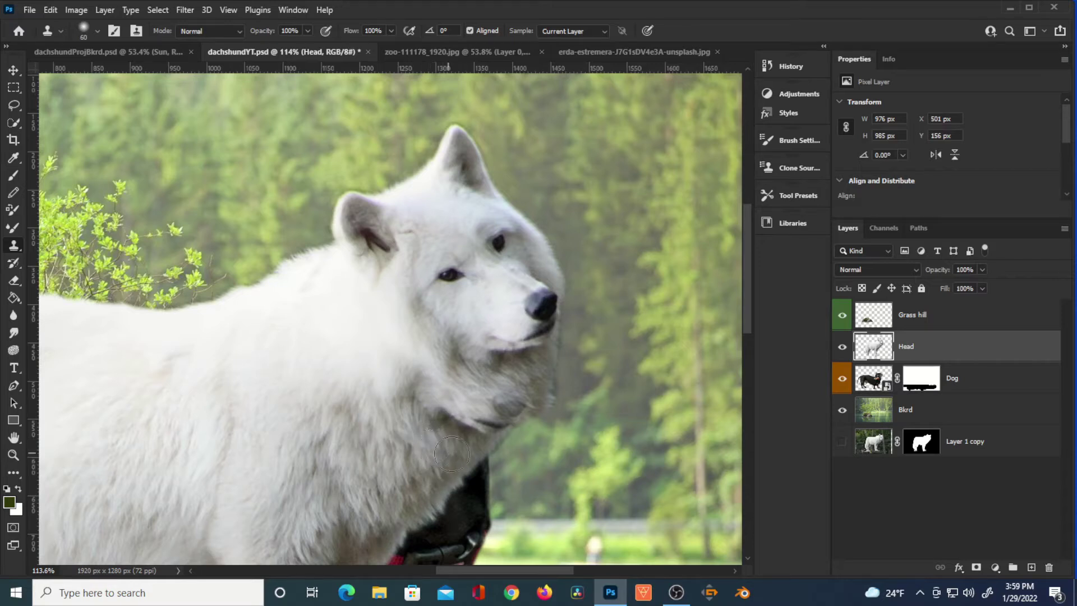
left_click(445, 472, "alt")
mouse_move(483, 429)
left_mouse_down()
mouse_move(469, 439)
mouse_move(471, 428)
mouse_move(436, 400)
mouse_move(491, 417)
mouse_move(511, 394)
mouse_move(497, 387)
mouse_move(408, 497)
mouse_move(444, 416)
mouse_move(440, 383)
mouse_move(476, 381)
mouse_move(492, 394)
mouse_move(493, 421)
mouse_move(463, 476)
mouse_move(473, 498)
mouse_move(438, 464)
mouse_move(469, 409)
mouse_move(497, 420)
mouse_move(532, 386)
left_mouse_up()
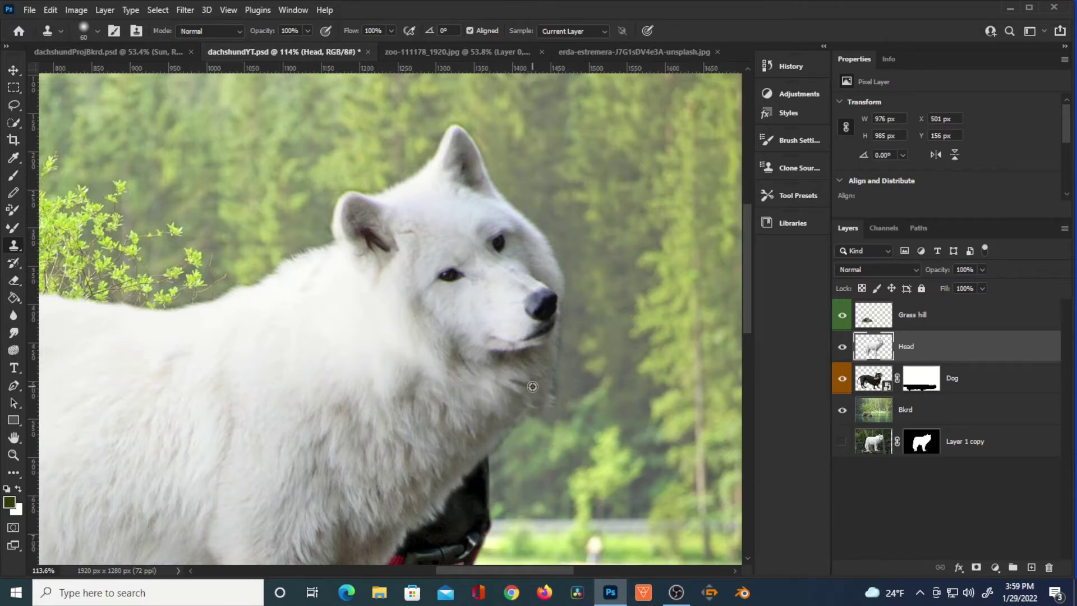
scroll(532, 387, "down", 5)
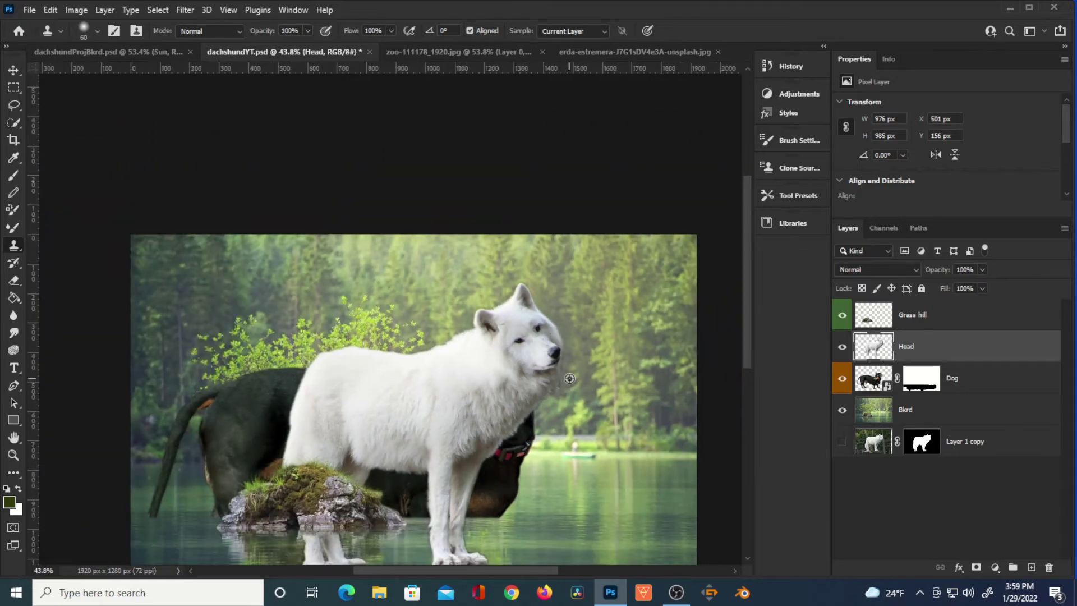
Step: Convert the merged Wolf layer to a smart object
scroll(572, 378, "up", 5)
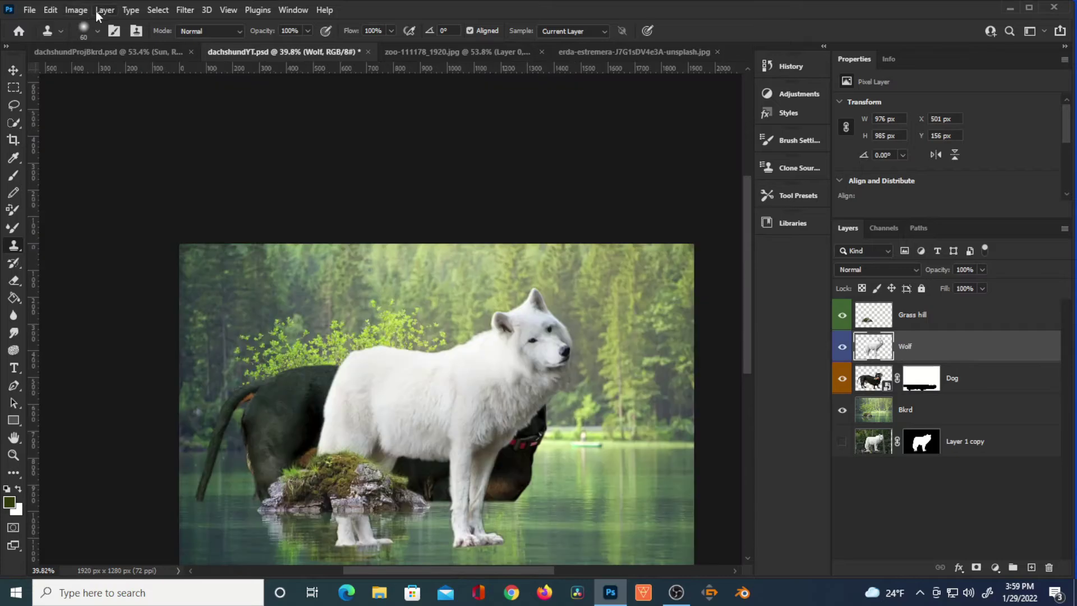
left_click(105, 10)
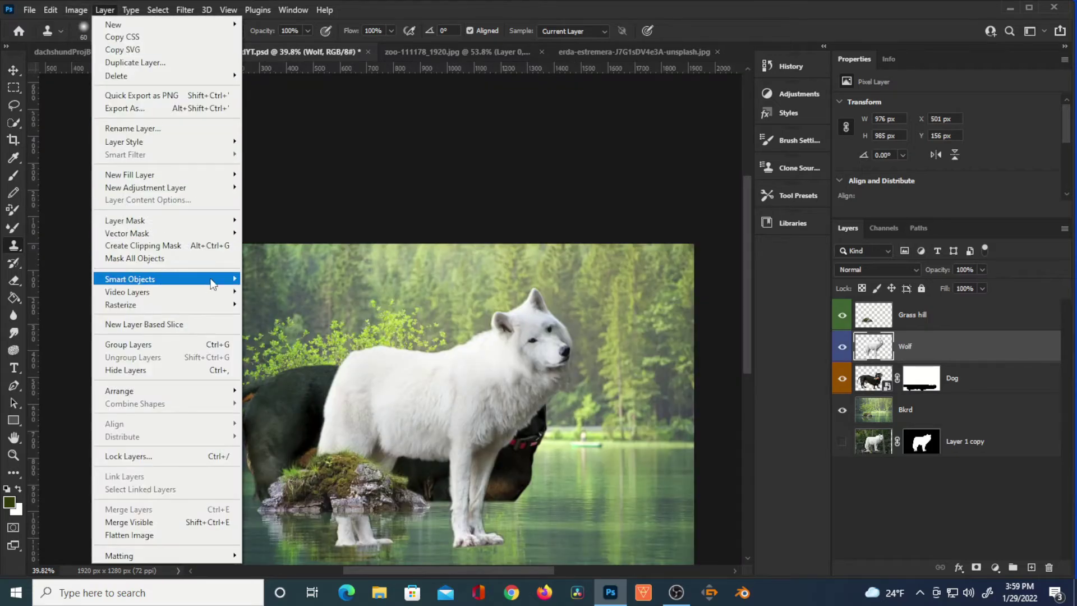
mouse_move(231, 279)
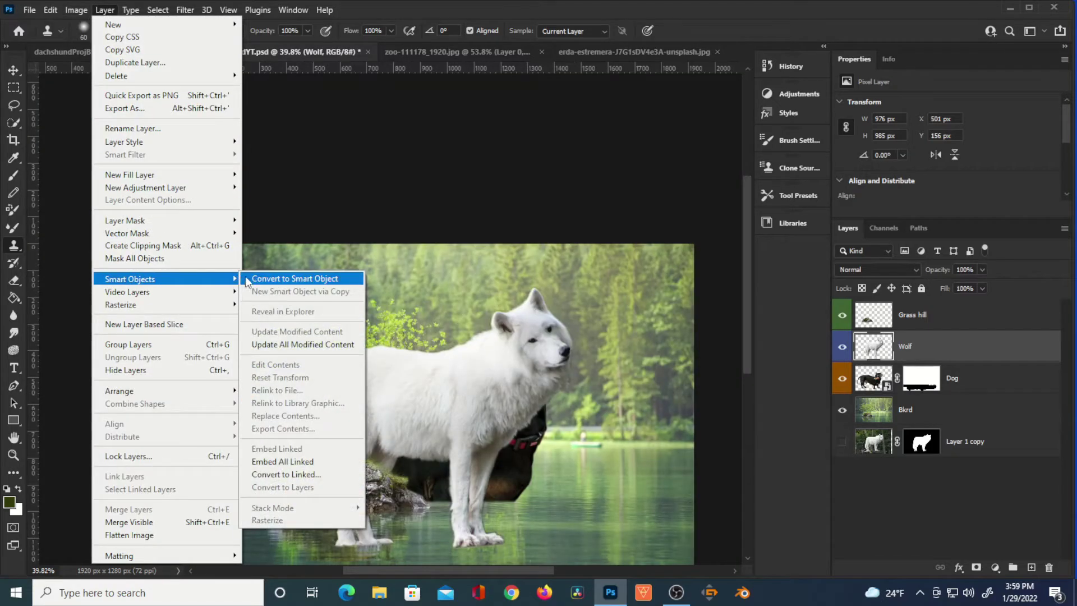
left_click(306, 279)
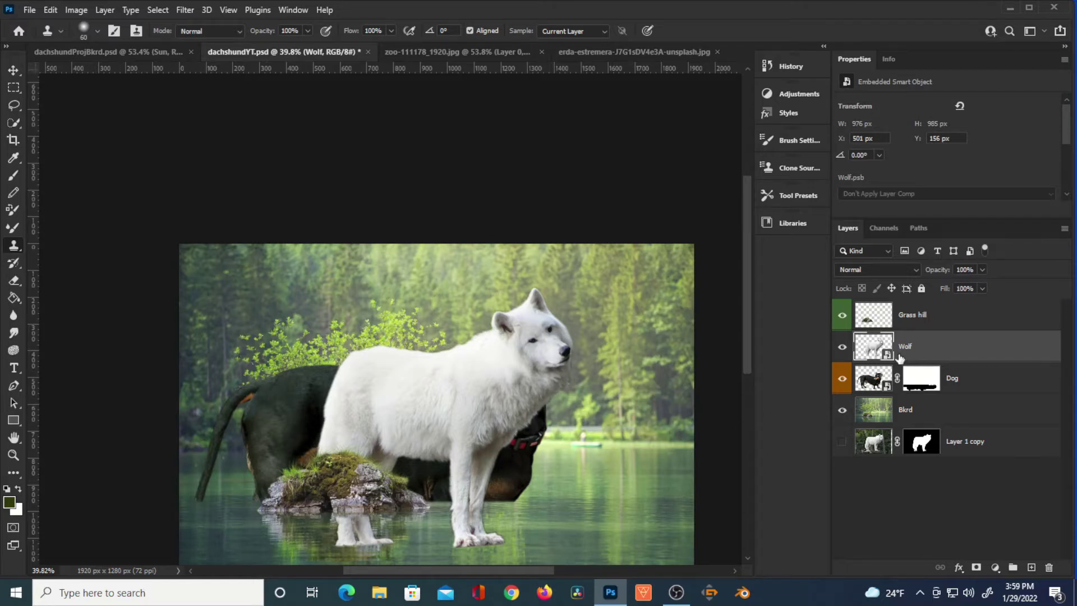
Step: Move the Wolf layer above Grass hill and scale the wolf to about 29%, standing it on top of the mossy rock
left_click_drag(876, 347, 876, 315)
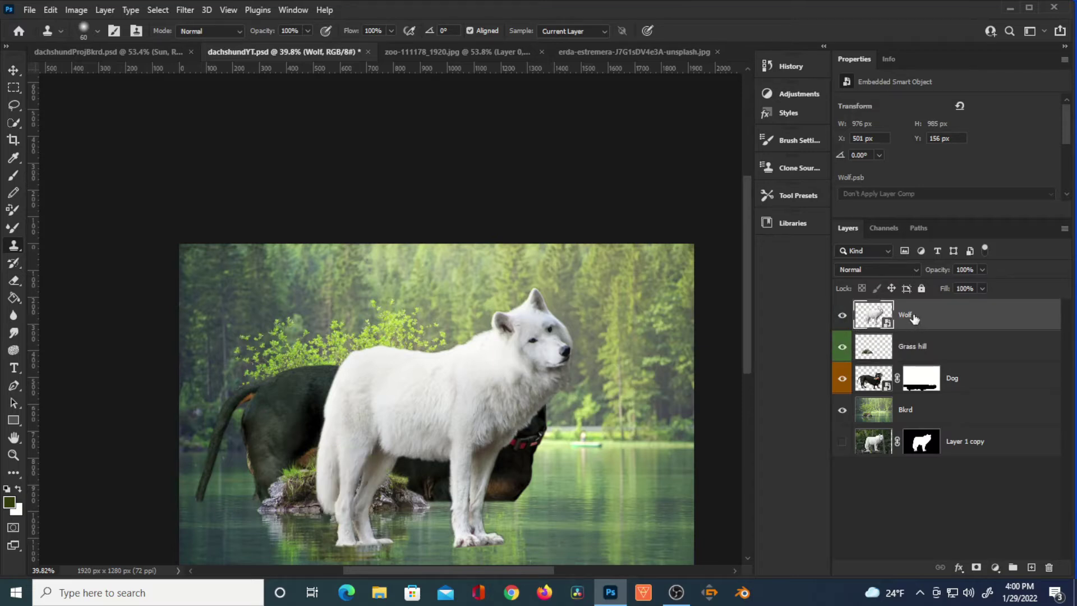
key("ctrl+t")
left_click_drag(575, 287, 410, 451)
left_click_drag(385, 498, 379, 413)
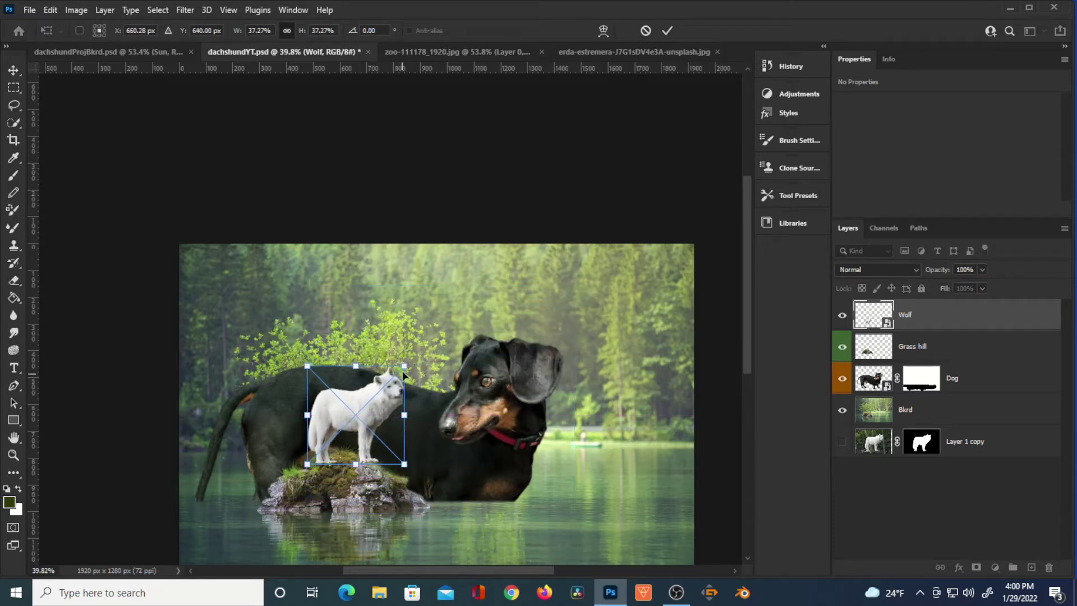
left_click_drag(404, 366, 383, 387)
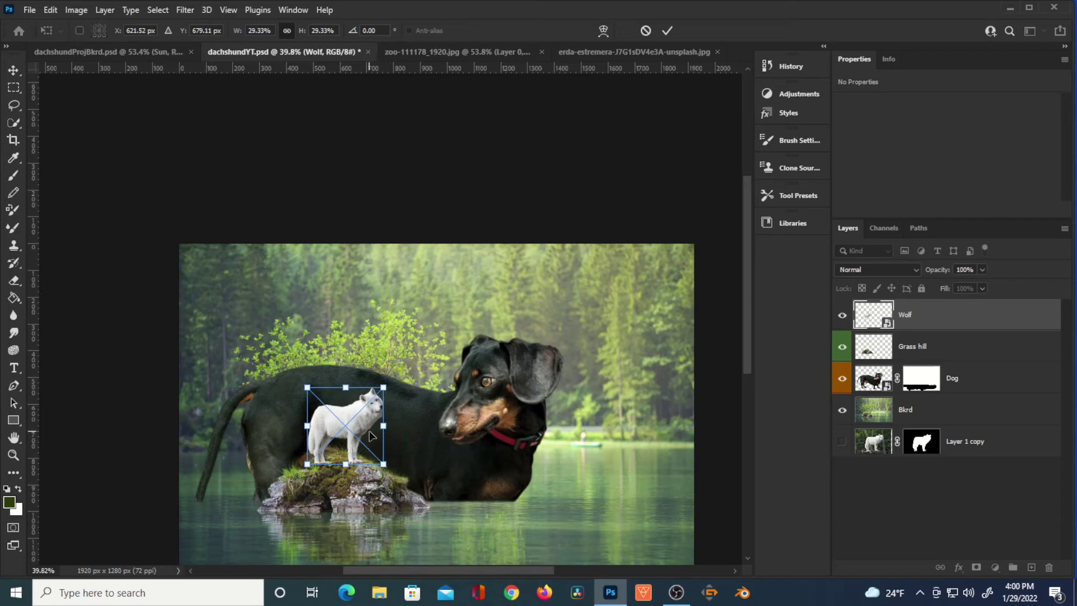
left_click_drag(371, 432, 375, 433)
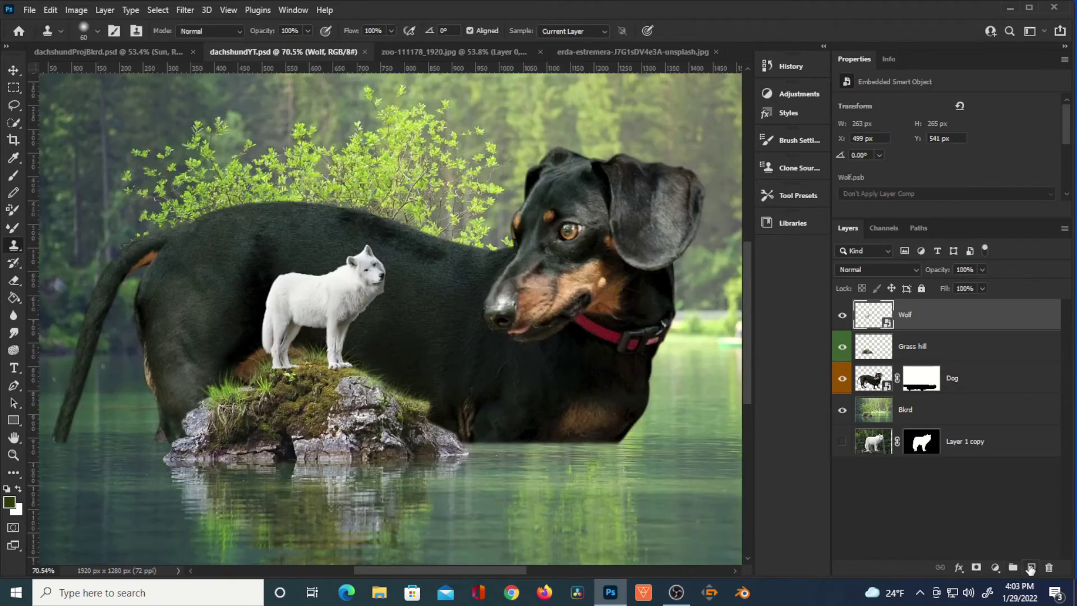
Step: Create a new layer above Wolf and name it Grass
left_click(1031, 568)
double_click(913, 316)
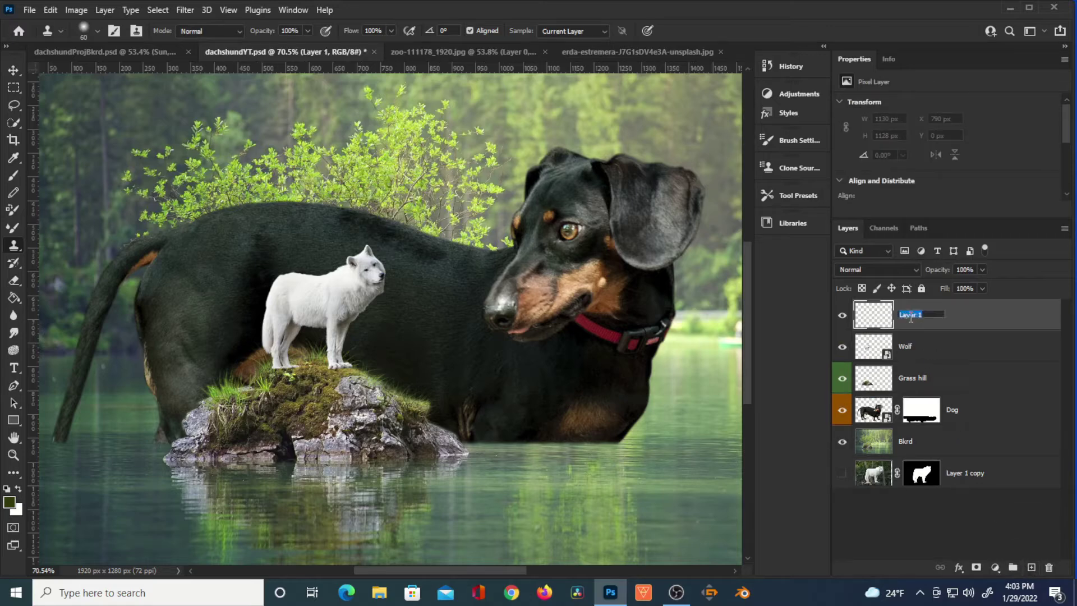
type("Grass")
key("Return")
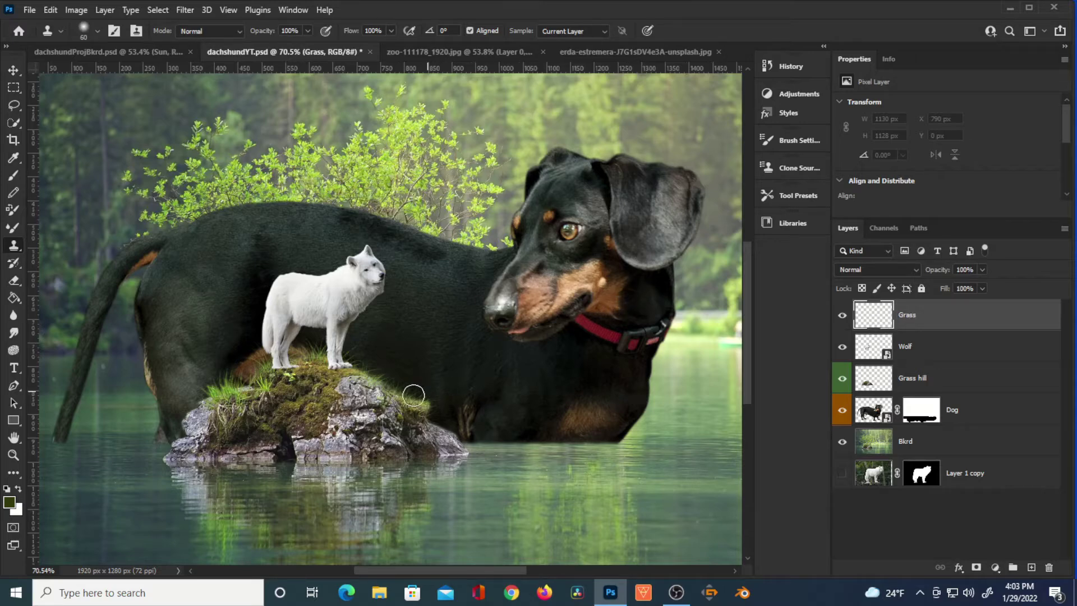
Step: Raise the brush tip hardness, set the Shape Dynamics size control to Fade with 50 steps, and switch to the Brush
scroll(309, 336, "up", 5)
left_click(797, 139)
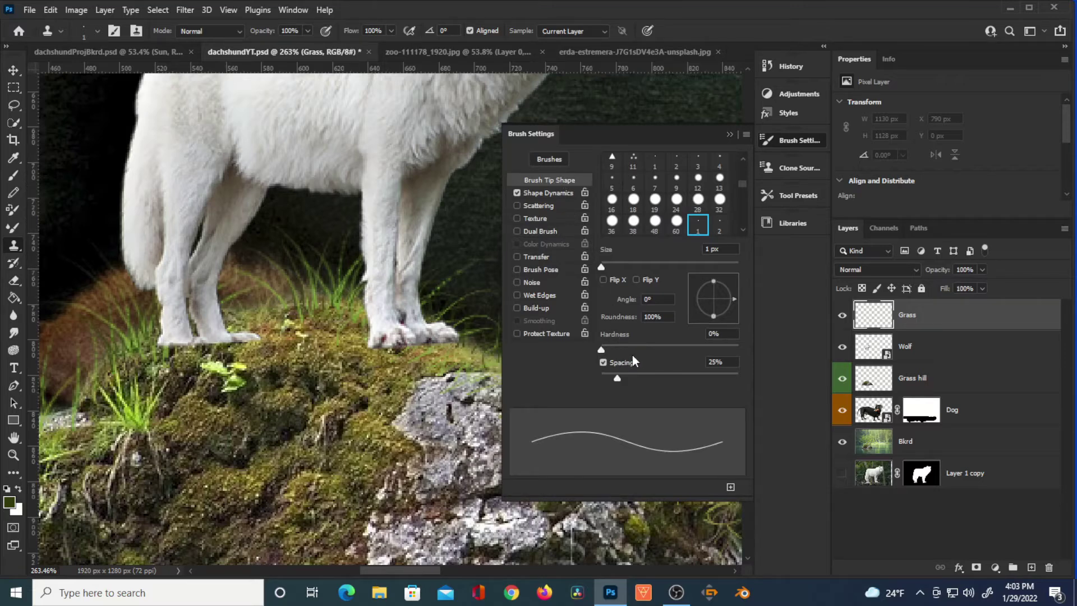
left_click(680, 348)
left_click(560, 191)
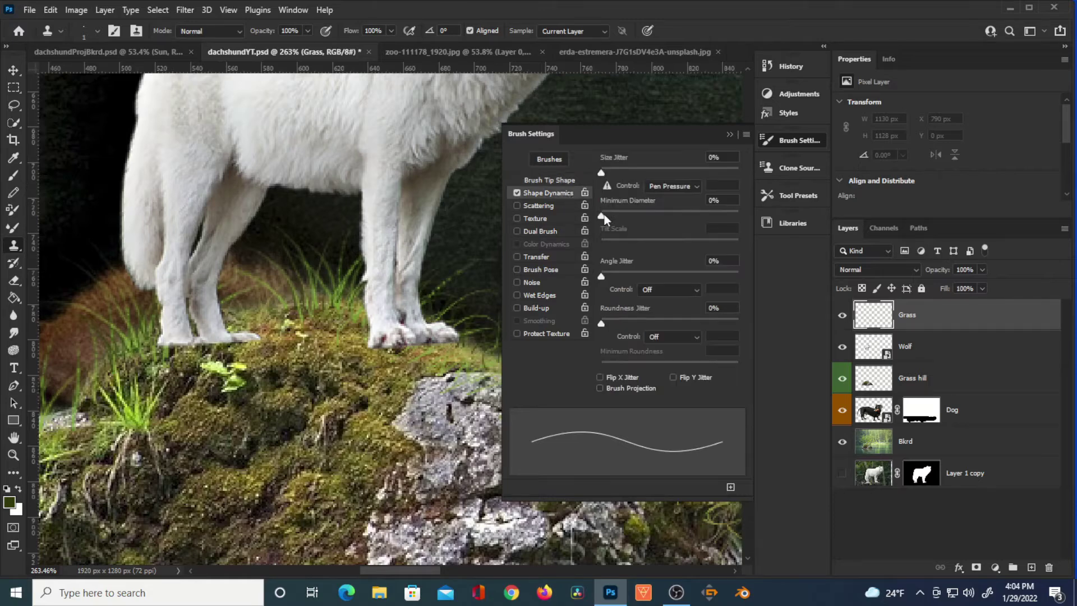
left_click(686, 188)
left_click(674, 213)
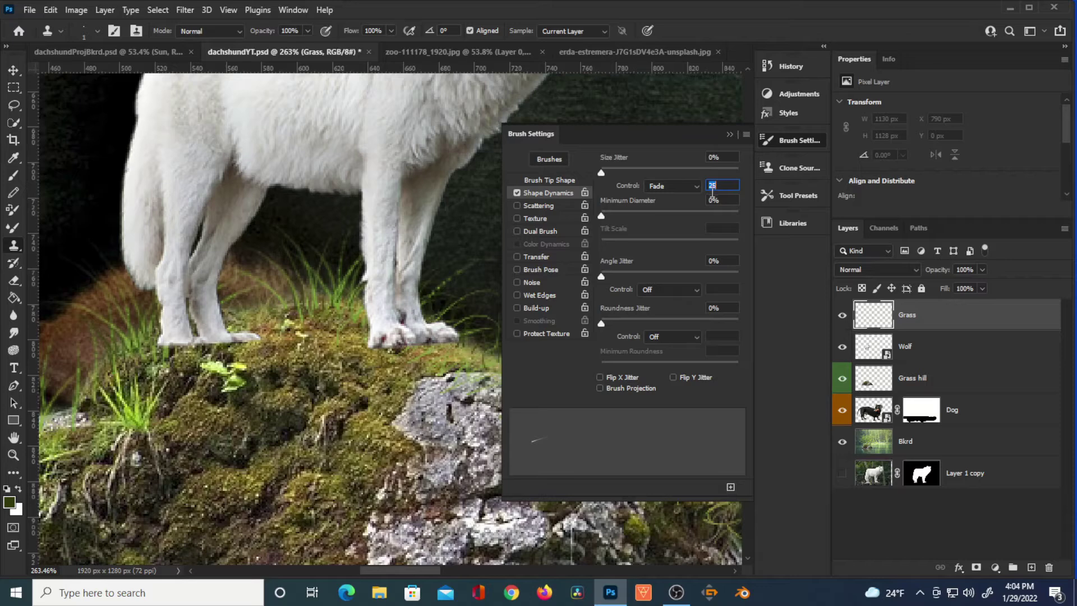
type("50b")
Step: Paint thin grass blades over the wolf's front paws at 100% opacity and flow, using green and brown colors sampled from the rock
left_click(141, 409, "alt")
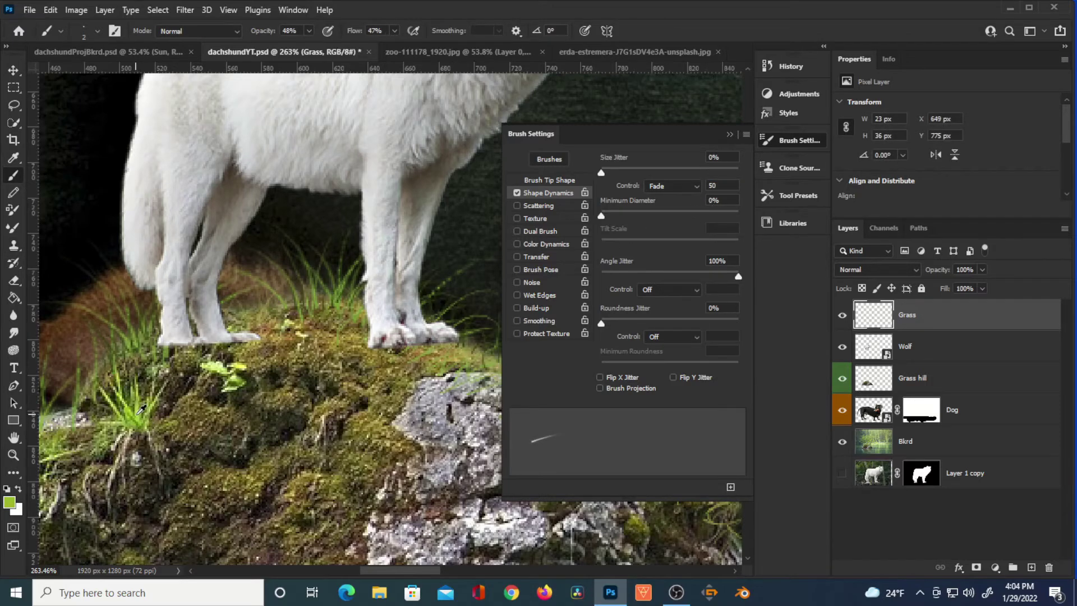
key("0")
left_click_drag(354, 34, 481, 50)
left_click_drag(396, 355, 405, 332)
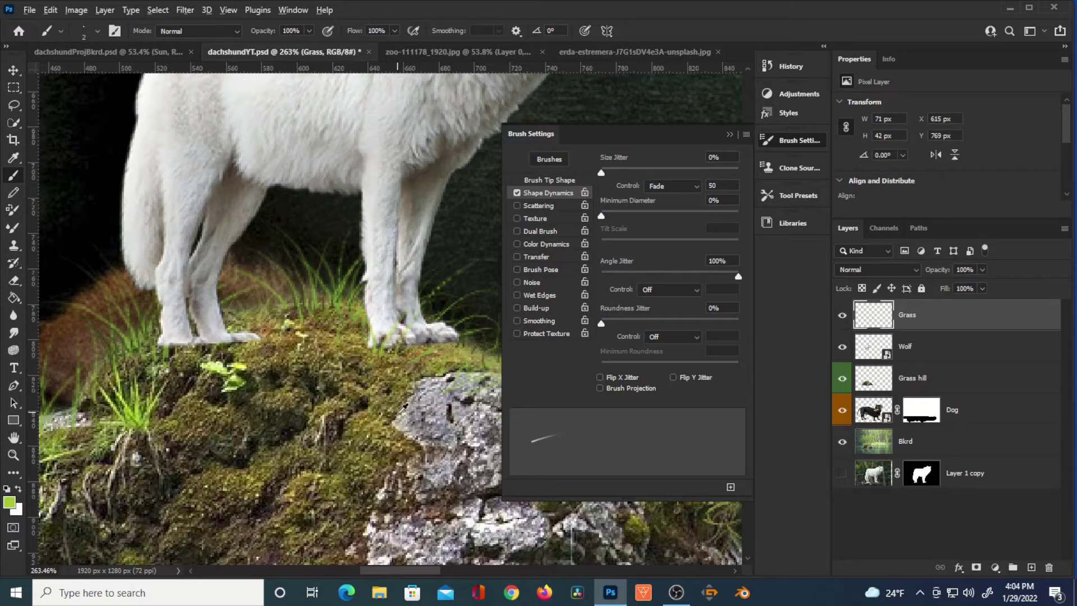
left_click(382, 419, "alt")
left_click_drag(443, 349, 473, 337)
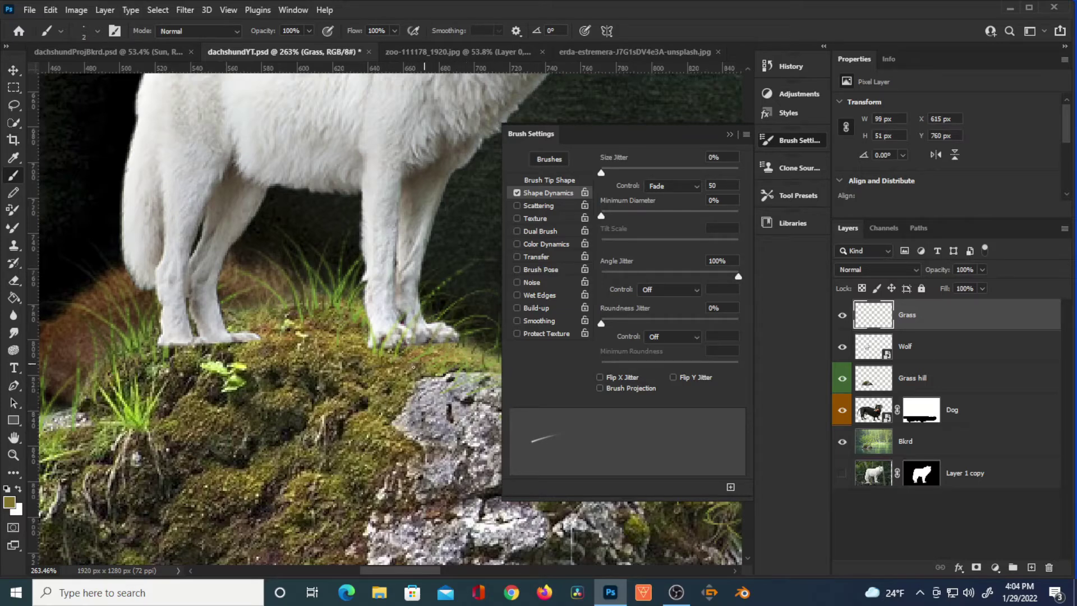
Step: Paint more upright grass blades over the wolf's front and hind paws and choose a green foreground color for the blades
left_click_drag(374, 342, 393, 305)
left_click_drag(387, 343, 370, 288)
left_click_drag(209, 342, 214, 296)
left_click_drag(168, 355, 163, 311)
left_click_drag(250, 323, 230, 289)
left_click(9, 501)
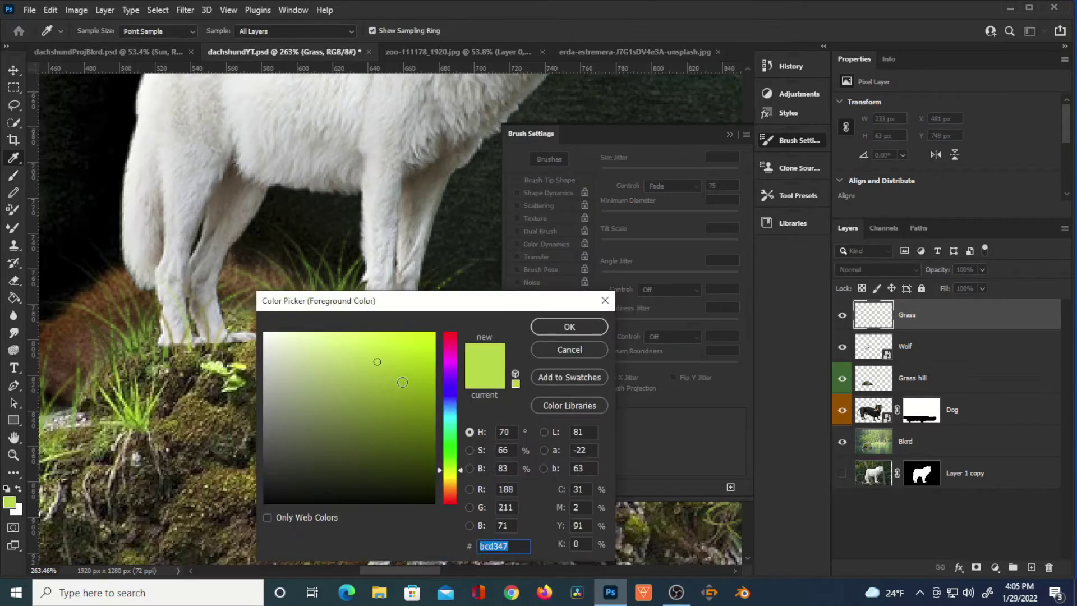
key("Return")
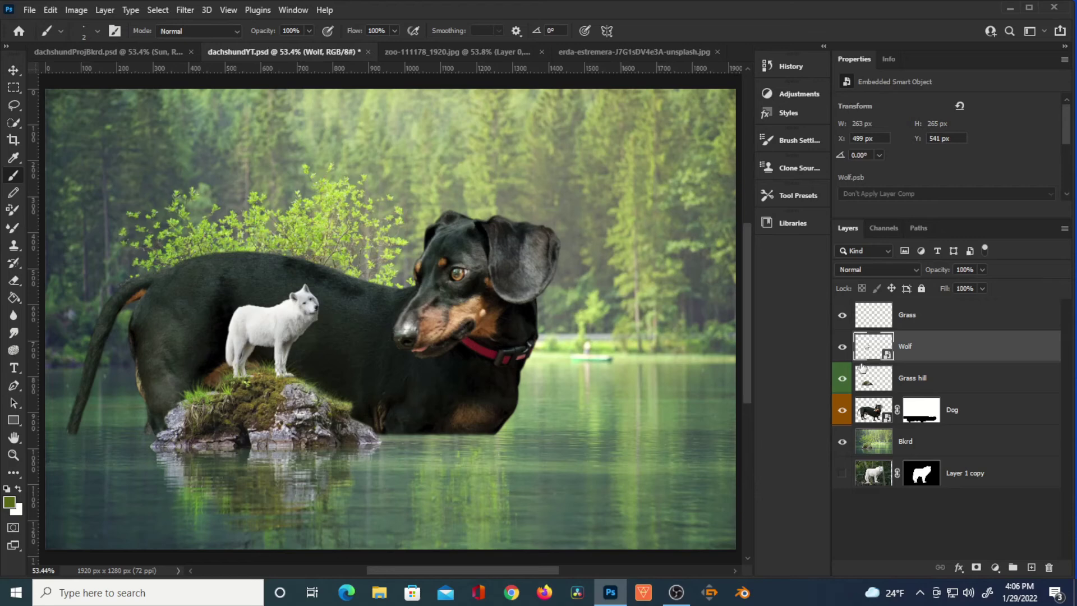
key("ctrl+t")
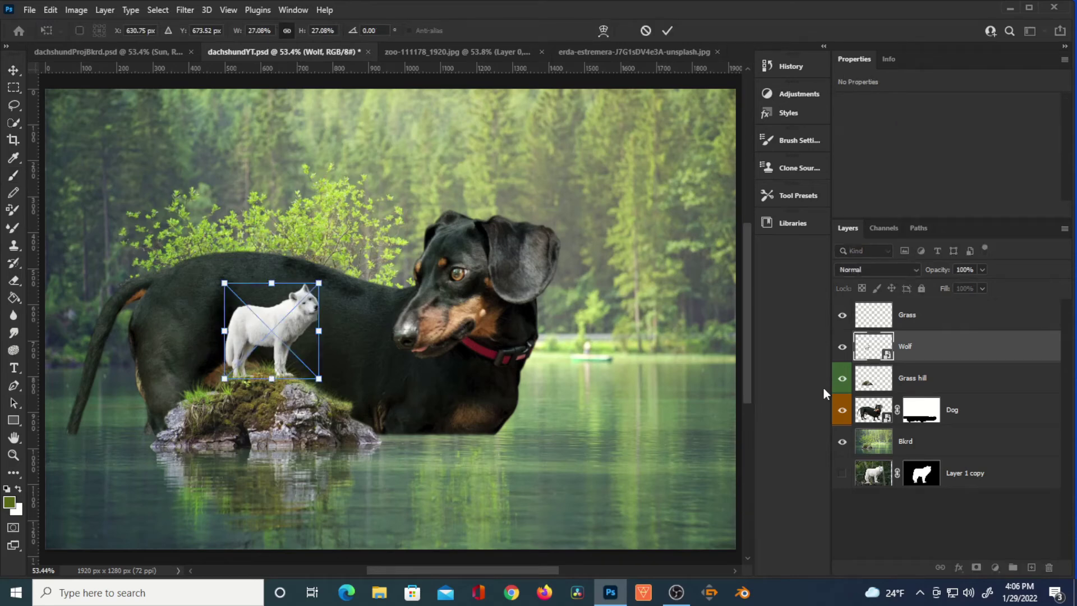
scroll(246, 344, "up", 5)
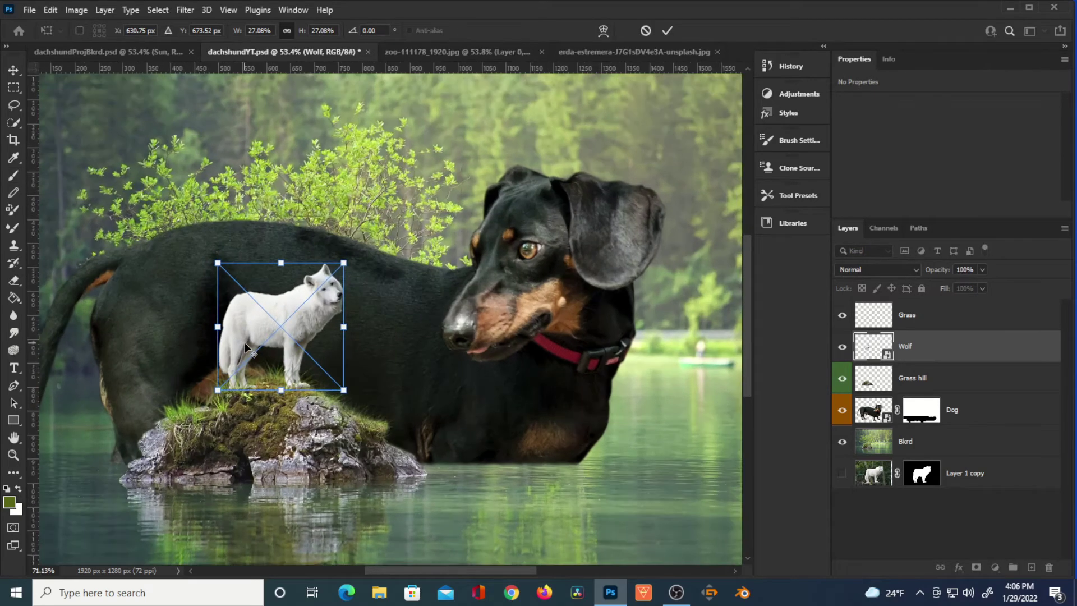
scroll(251, 342, "up", 2)
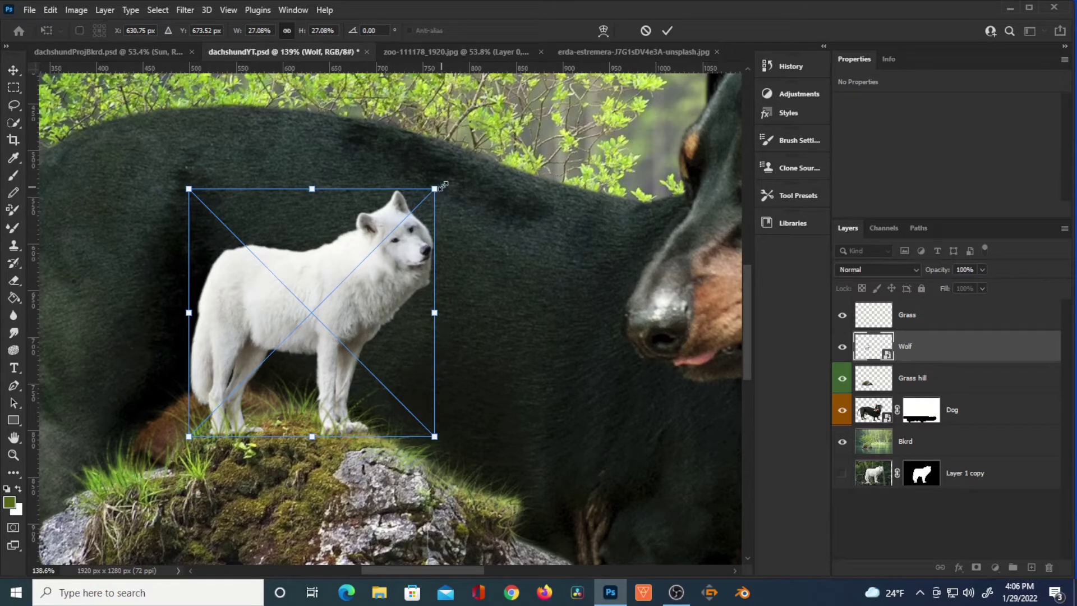
left_click_drag(449, 177, 452, 180)
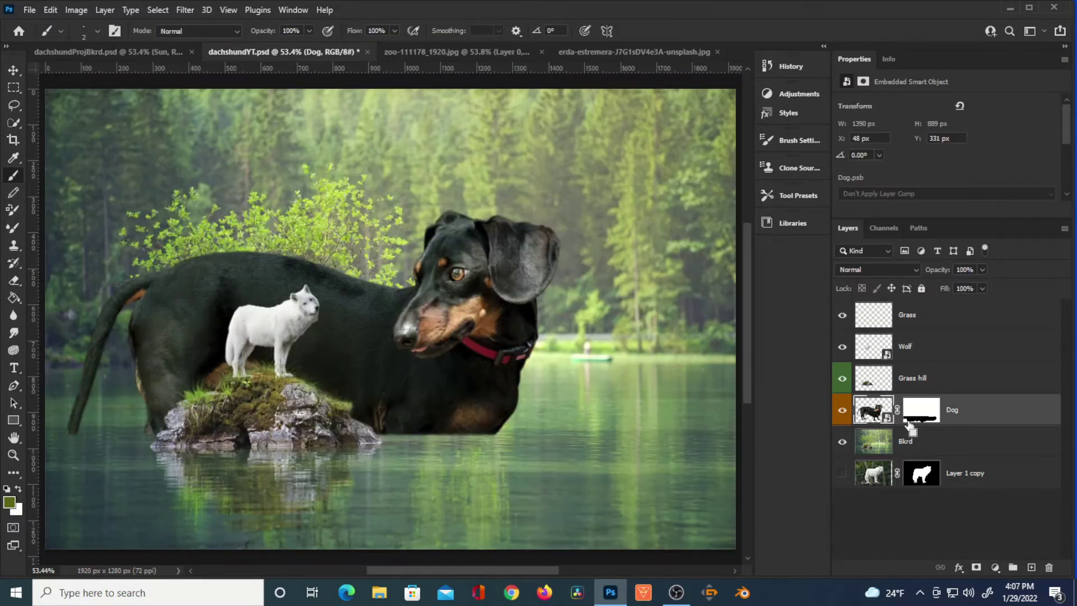
Step: Duplicate the Dog layer with its mask to the very end of the layer stack and hide the copy
left_click_drag(910, 428, 856, 536)
left_click(843, 506)
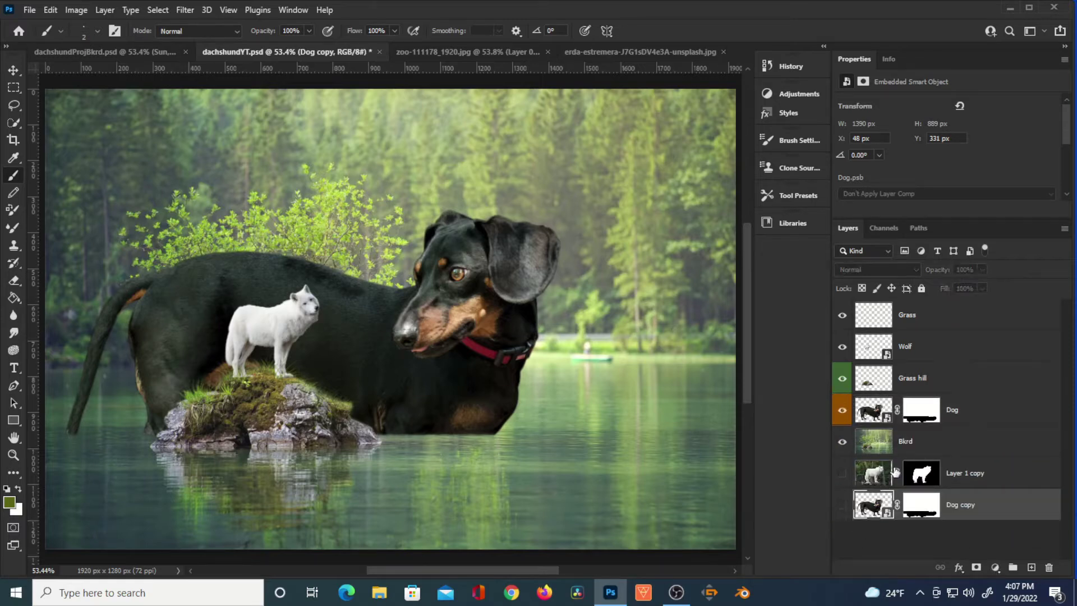
Step: Rasterize the original Dog layer and apply its layer mask
right_click(920, 415)
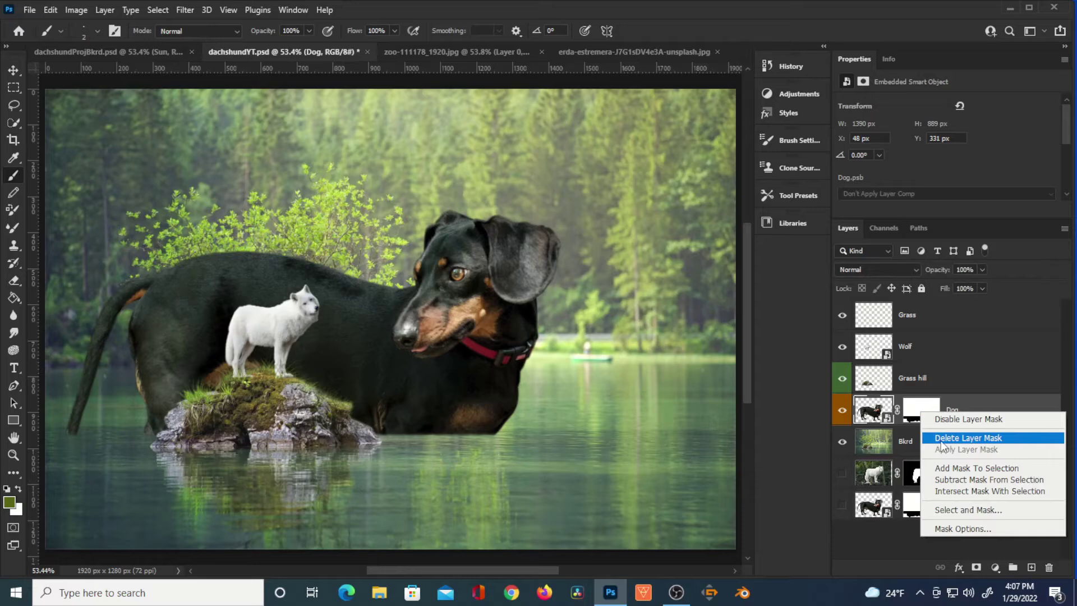
left_click(873, 414)
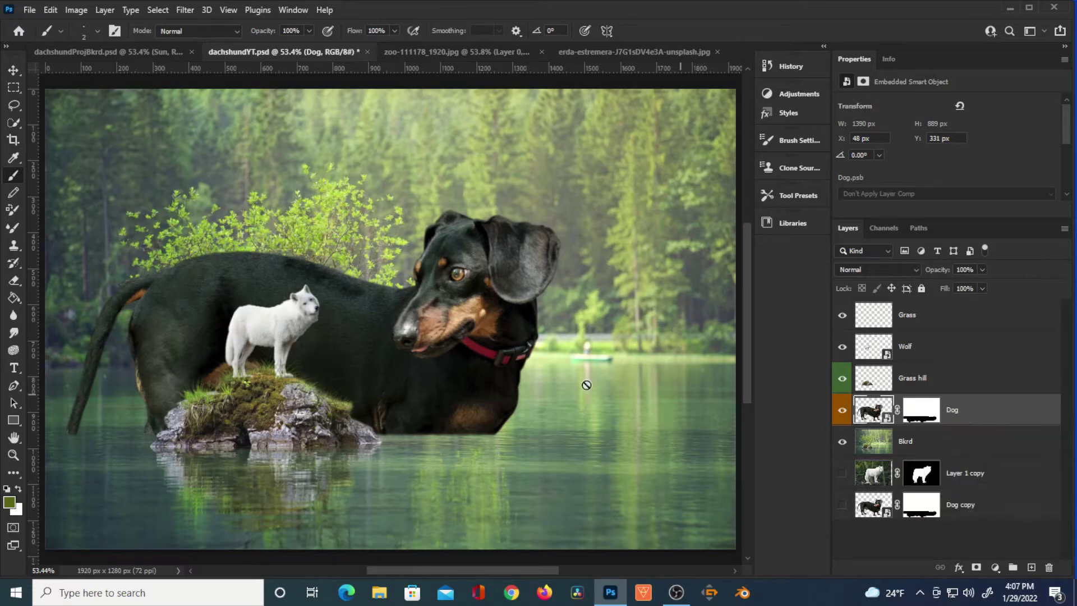
left_click(76, 10)
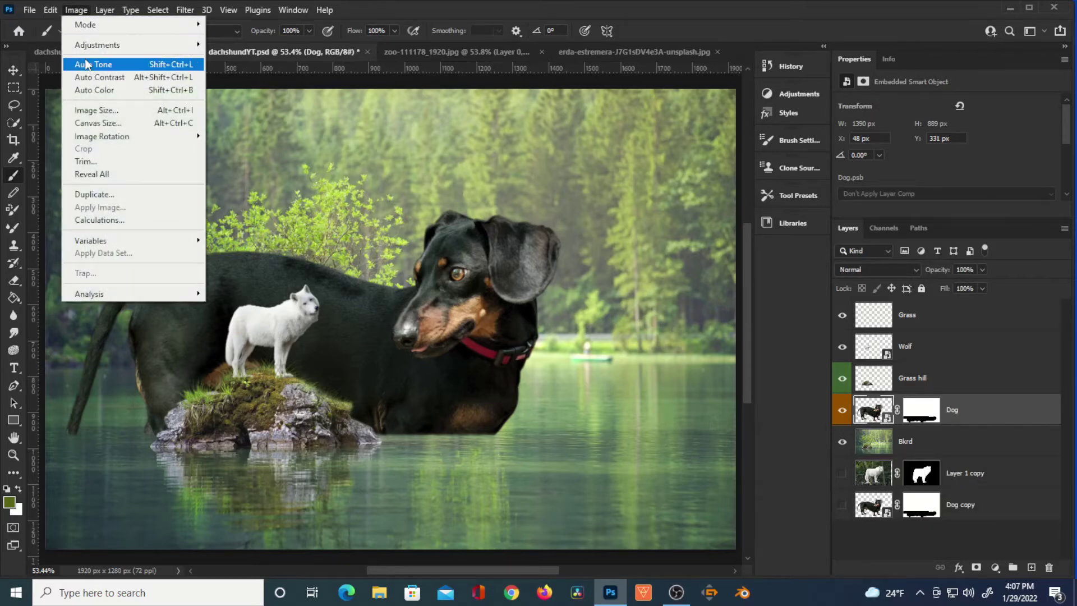
left_click(107, 17)
left_click(106, 12)
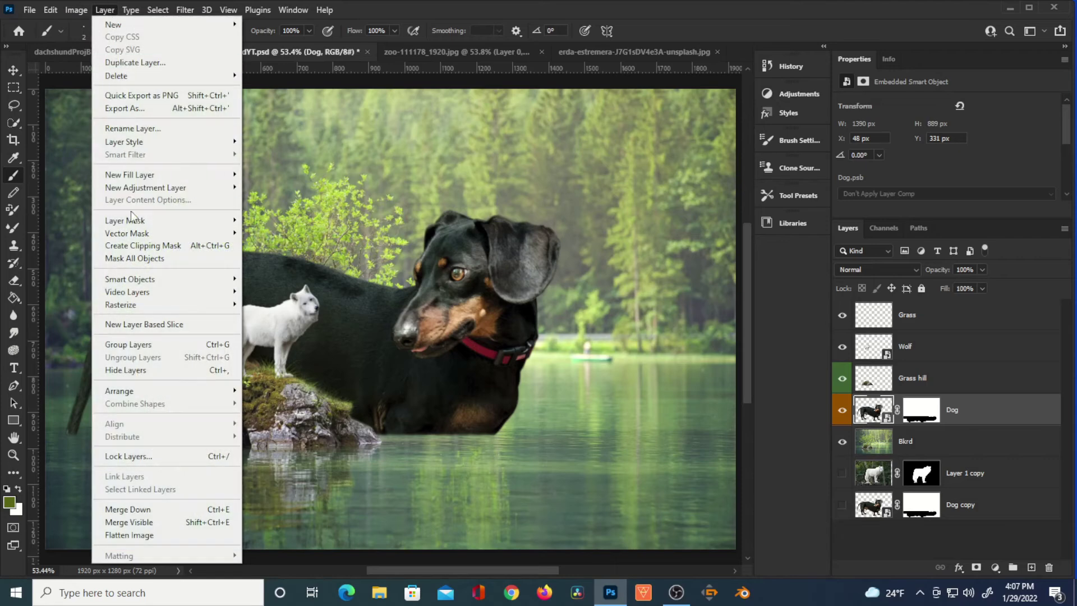
mouse_move(224, 311)
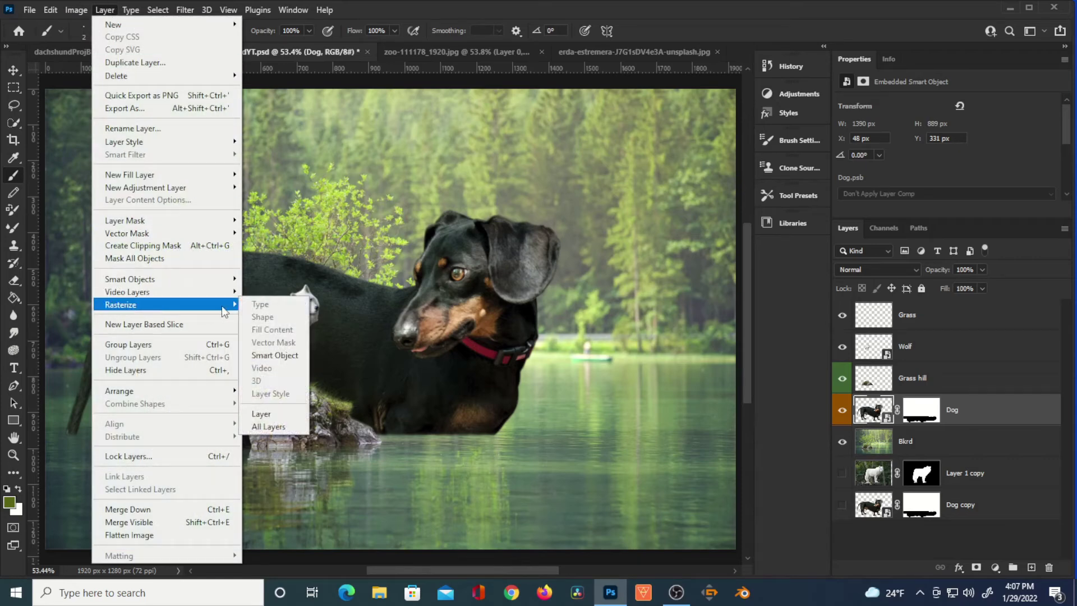
left_click(265, 414)
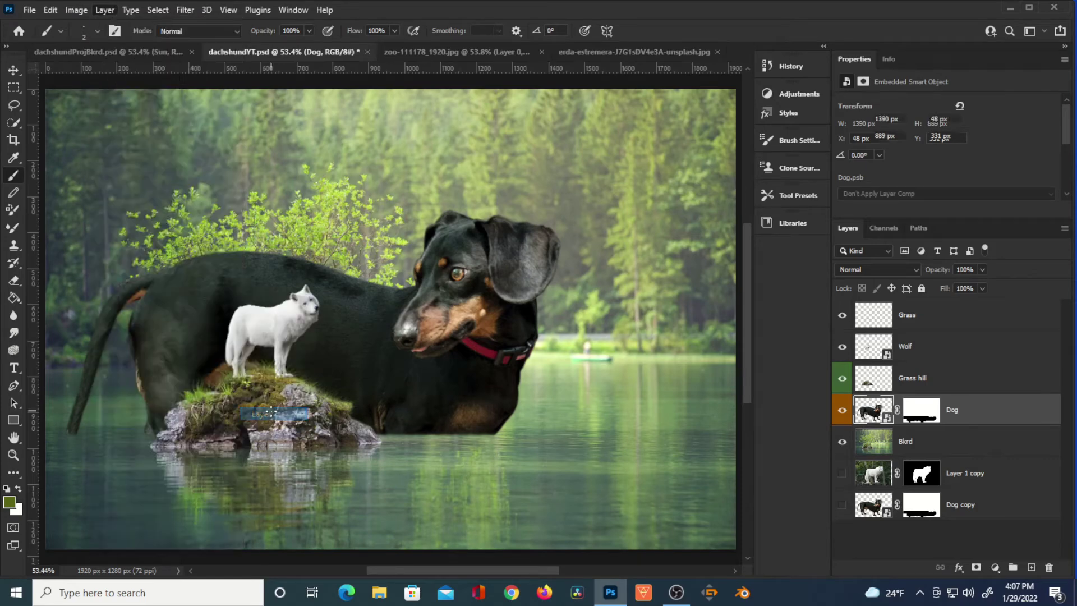
right_click(913, 411)
left_click(934, 446)
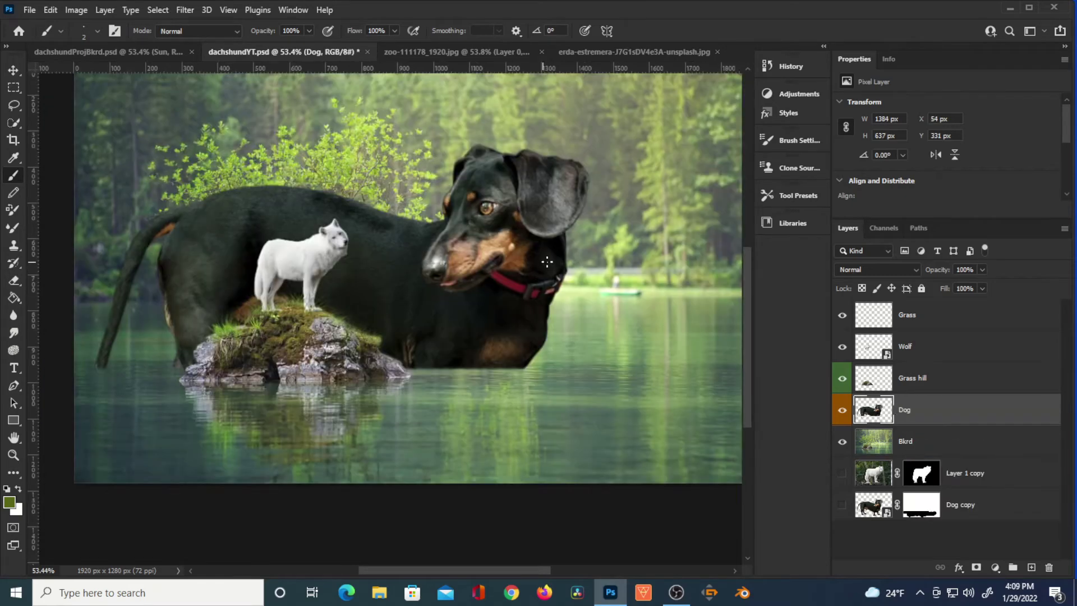
Step: Clone dark neck fur over the front stretch of the dog's red collar, using the Clone Stamp with a 35 px brush
scroll(547, 261, "up", 10)
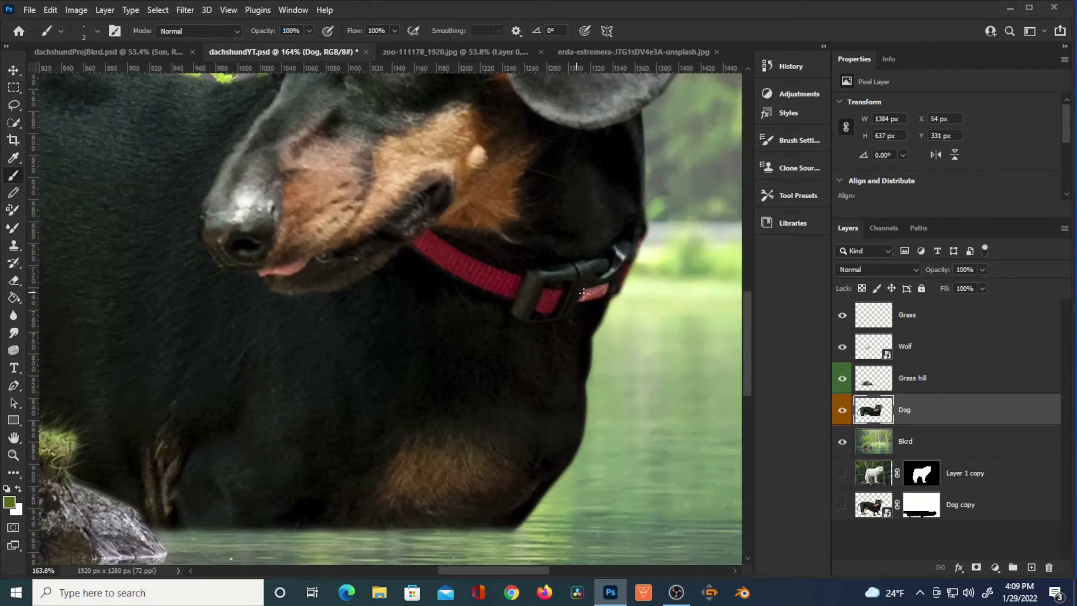
left_click_drag(583, 292, 468, 369)
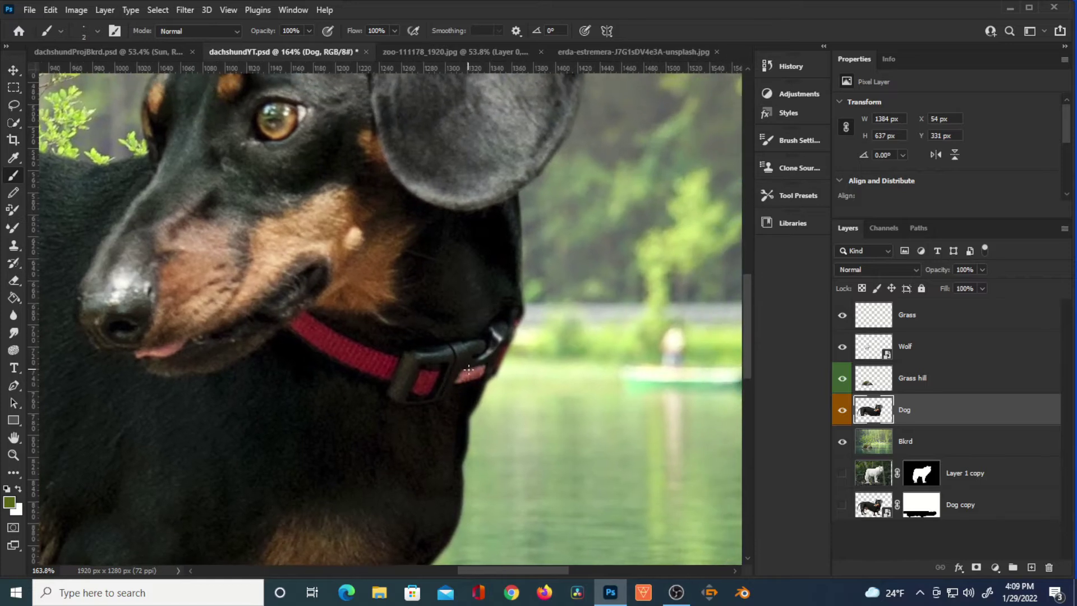
left_click(14, 246)
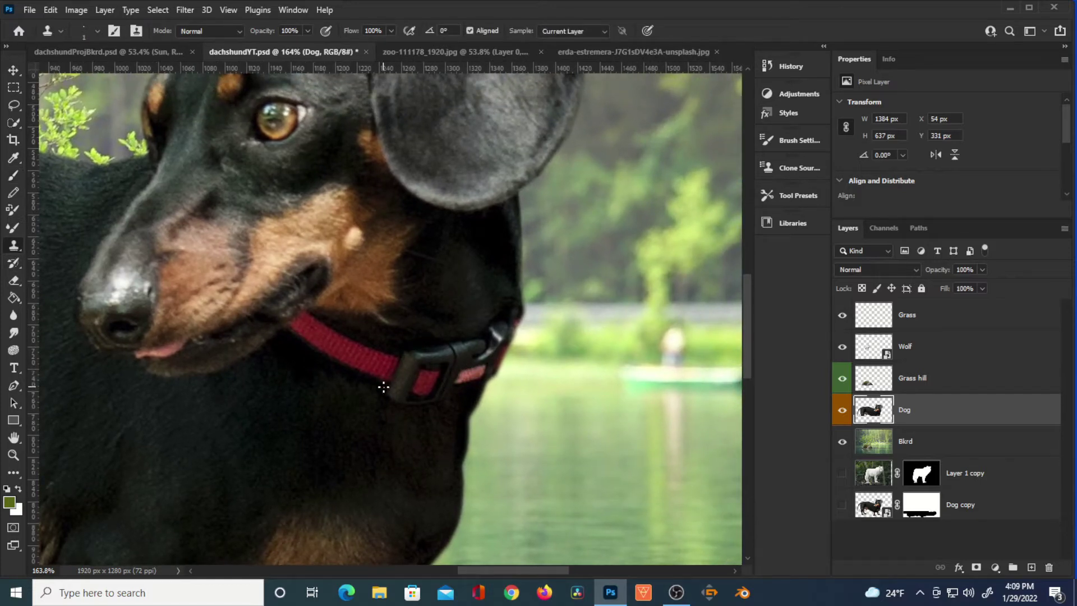
key("bracketright")
key("bracketright")
key("bracketright")
key("bracketright")
key("bracketright")
left_click(289, 355, "alt")
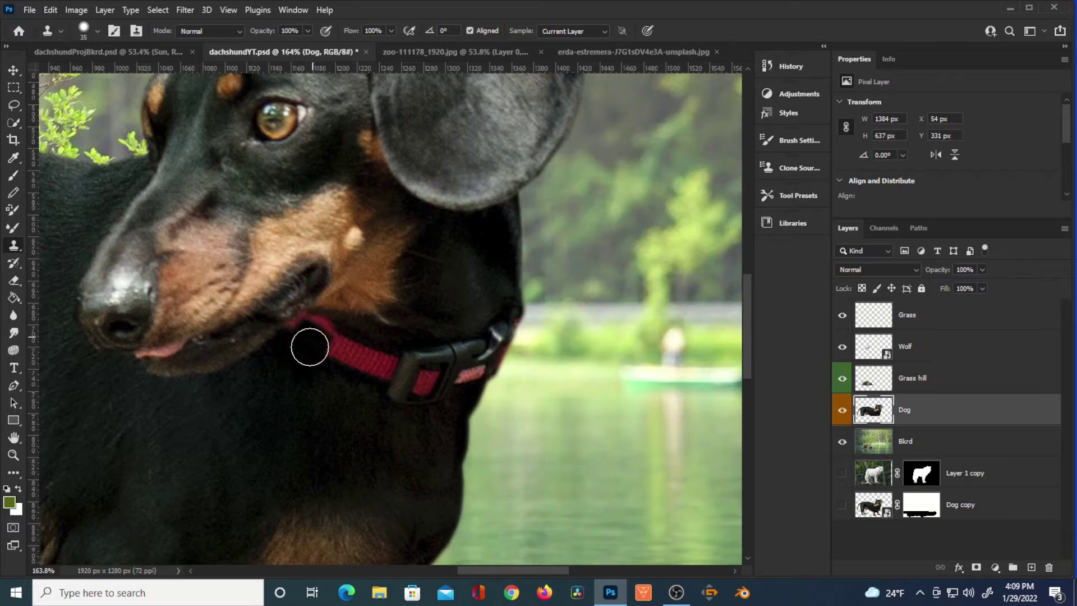
left_click(287, 358, "alt")
mouse_move(295, 342)
left_mouse_down()
mouse_move(317, 327)
mouse_move(324, 344)
mouse_move(357, 357)
left_mouse_up()
left_click_drag(530, 300, 499, 324)
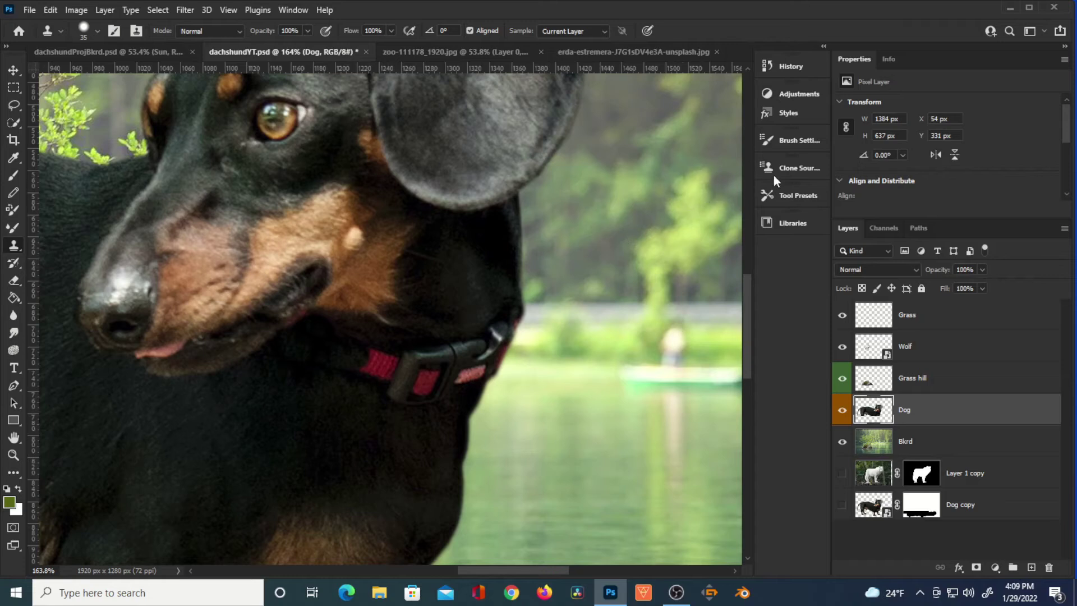
Step: Soften the Clone Stamp tip to 12% hardness and choose a Shape Dynamics size control other than Fade
left_click(796, 143)
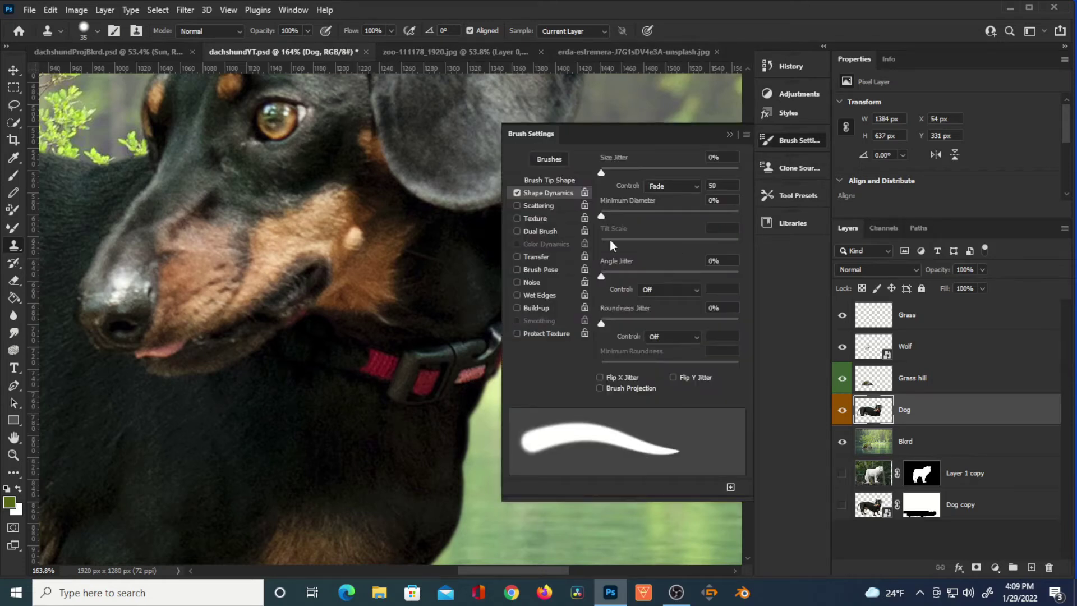
left_click(570, 181)
left_click_drag(624, 345, 618, 344)
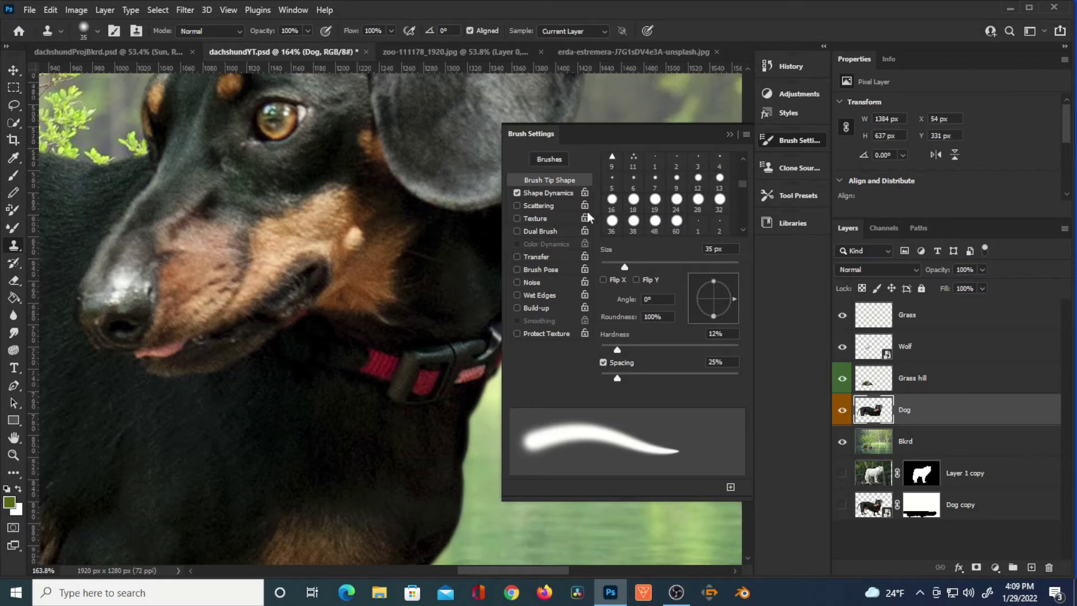
left_click(554, 193)
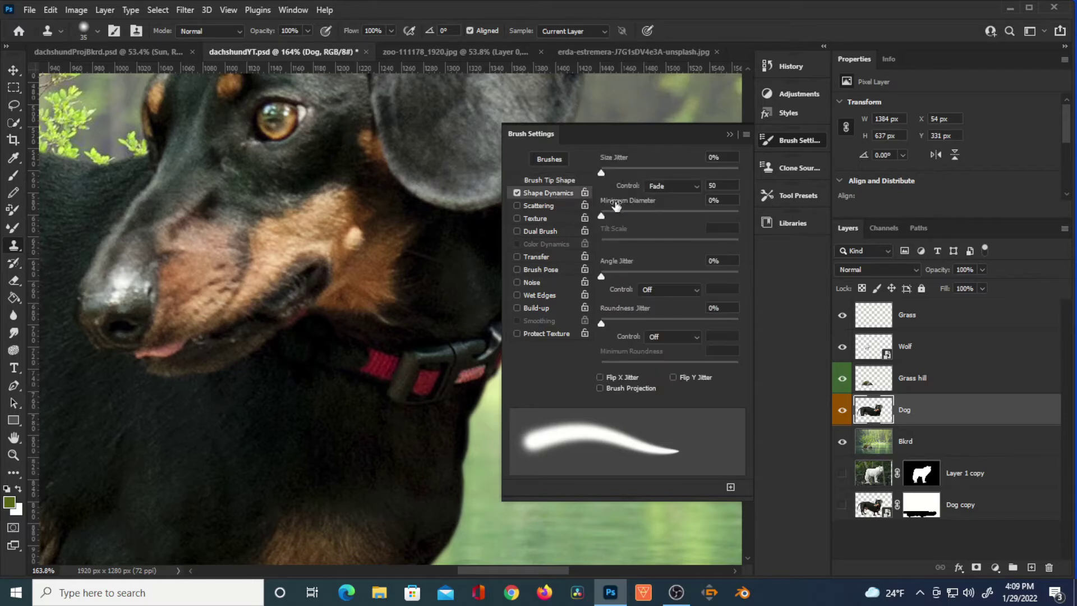
left_click(682, 186)
left_click(673, 229)
left_click(729, 134)
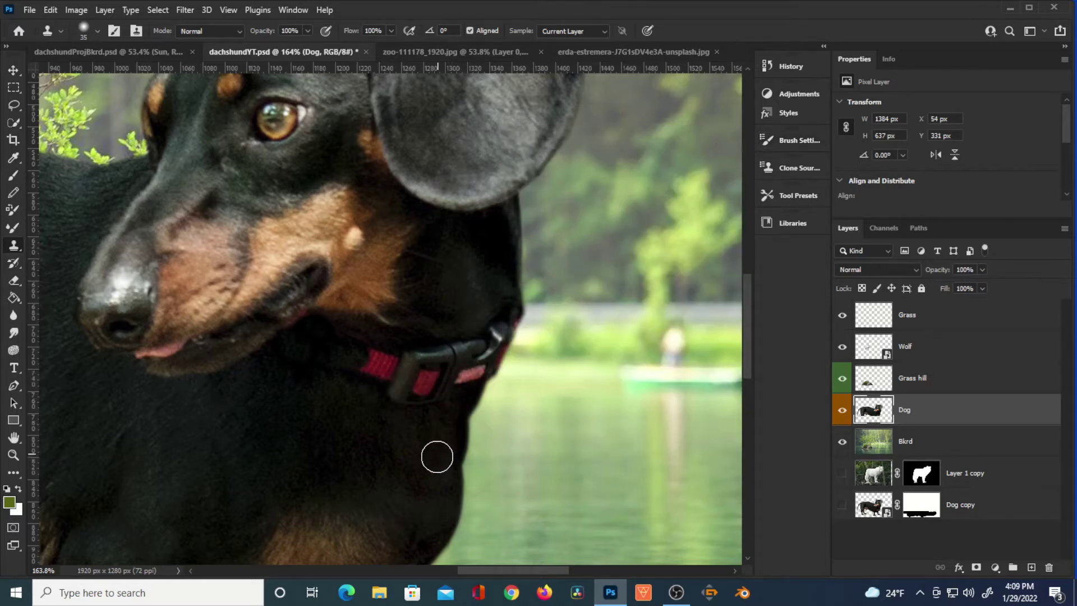
Step: Clone dark fur over the rest of the collar and its buckle, and save the document
mouse_move(437, 444)
left_mouse_down()
mouse_move(442, 402)
mouse_move(398, 387)
mouse_move(445, 384)
mouse_move(446, 353)
mouse_move(422, 374)
mouse_move(439, 366)
mouse_move(442, 340)
mouse_move(380, 379)
mouse_move(343, 366)
mouse_move(365, 353)
mouse_move(332, 339)
left_mouse_up()
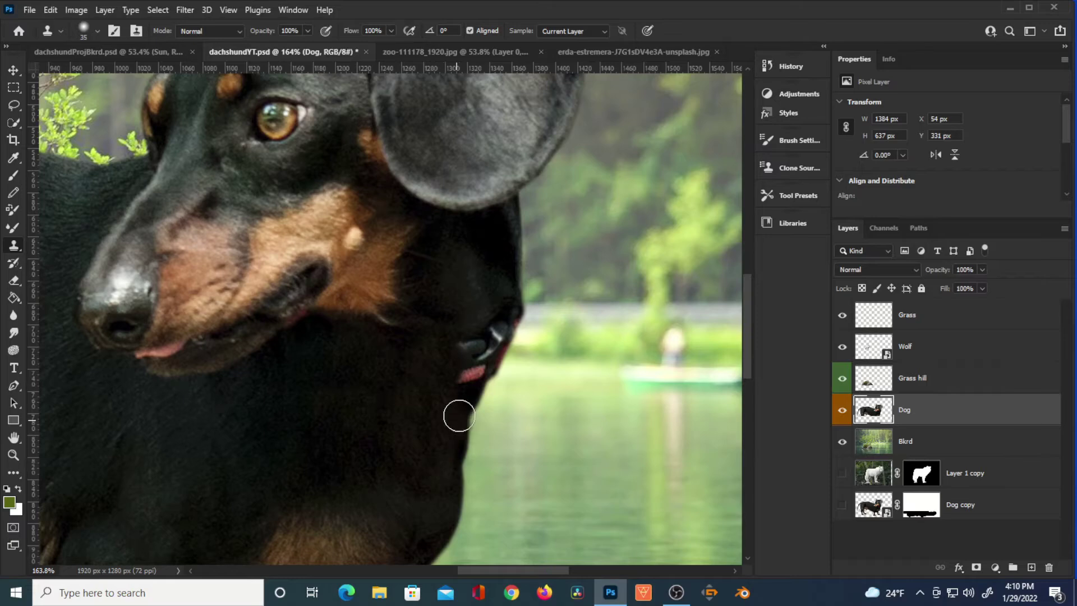
key("ctrl+s")
key("ctrl+0")
Step: Duplicate the Dog layer, place the copy directly beneath Dog, and rename it Dog reflection
key("ctrl+j")
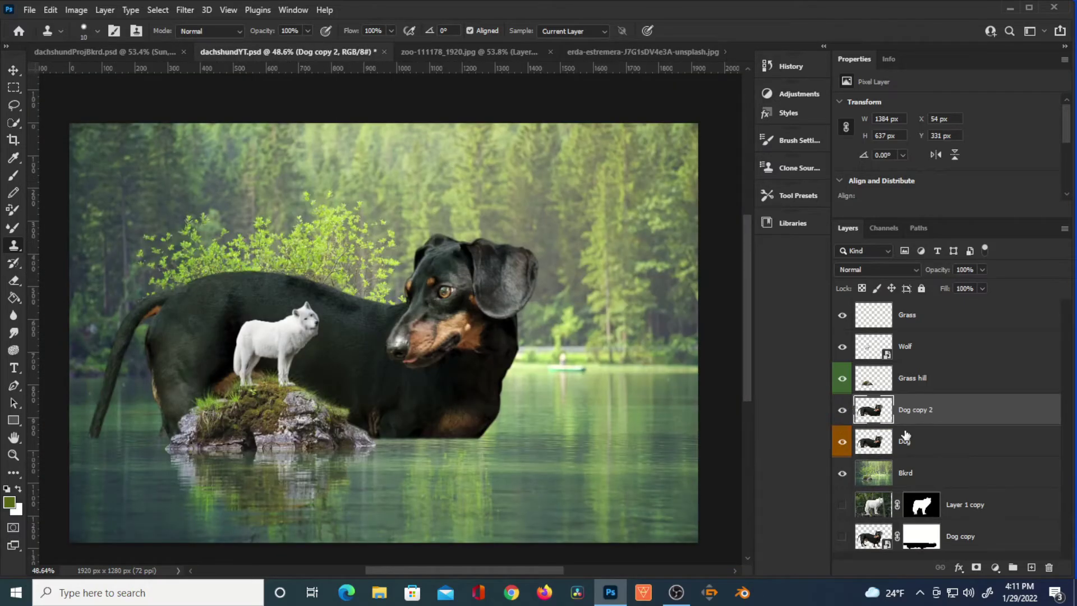
left_click_drag(887, 421, 913, 457)
double_click(919, 442)
left_click(942, 442)
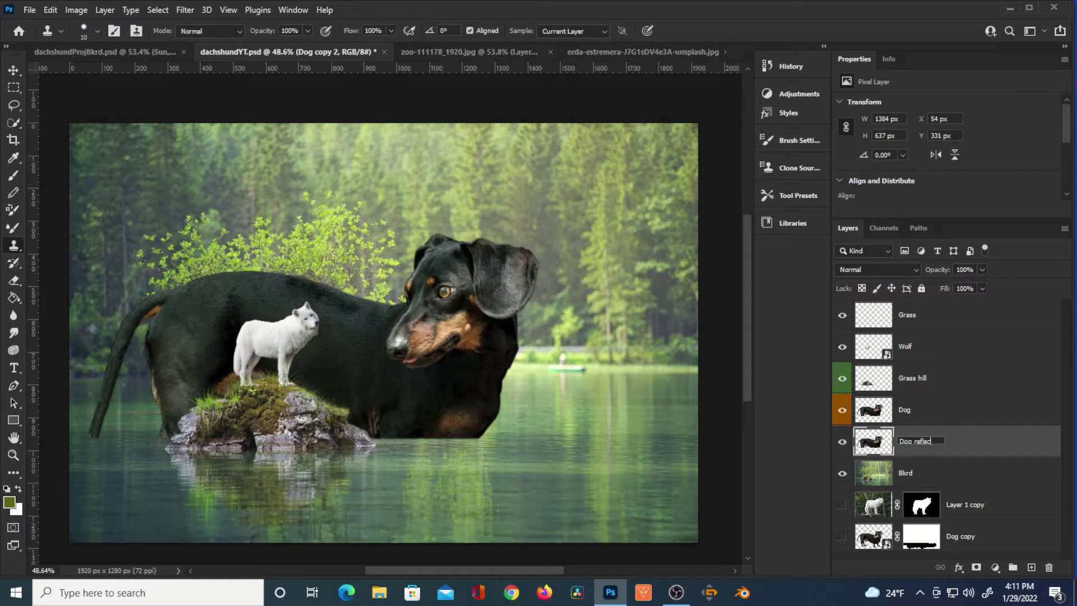
type("reflection")
key("Return")
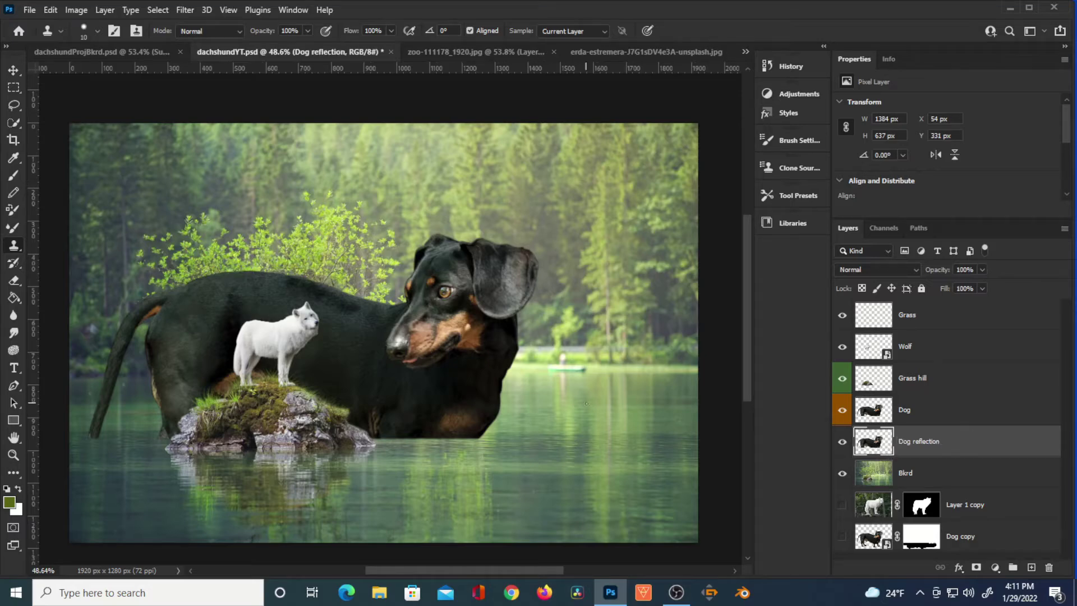
Step: Flip the Dog reflection layer vertically and move it down so it meets the dog's body at the waterline
scroll(553, 390, "down", 4)
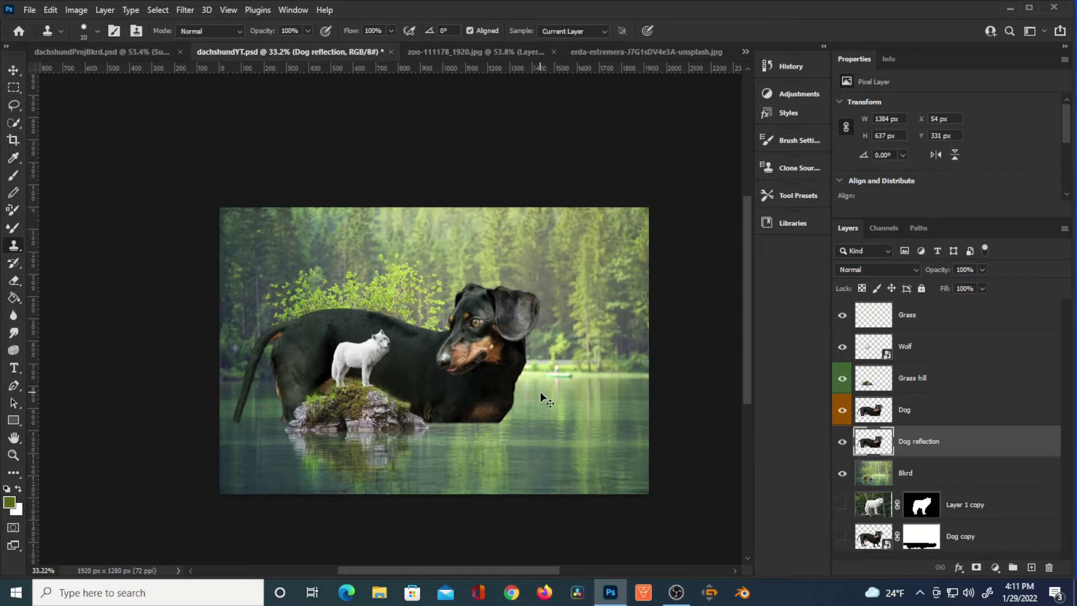
key("ctrl+t")
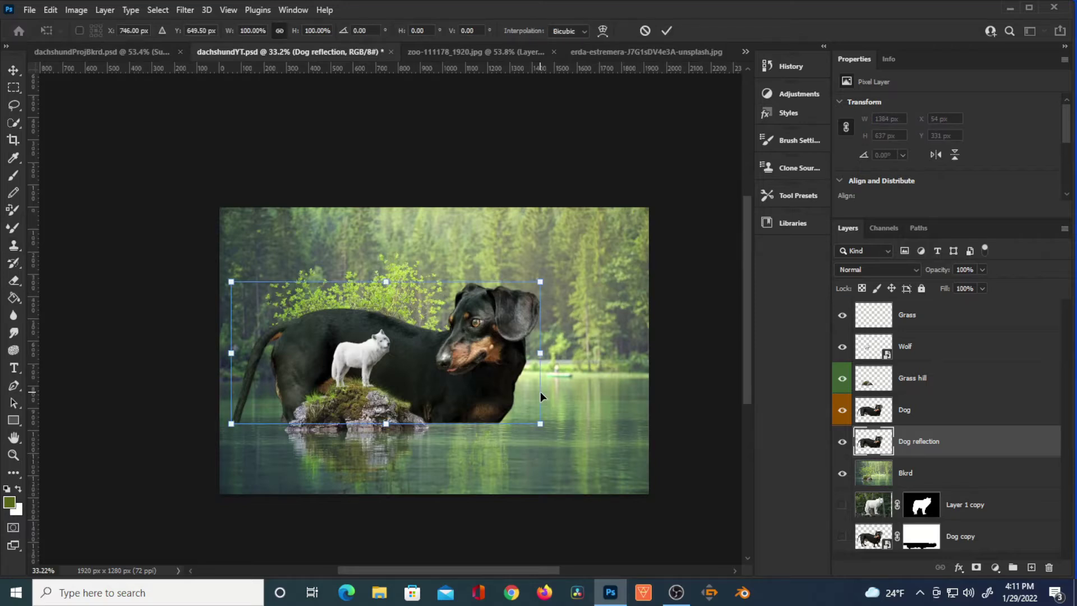
right_click(425, 388)
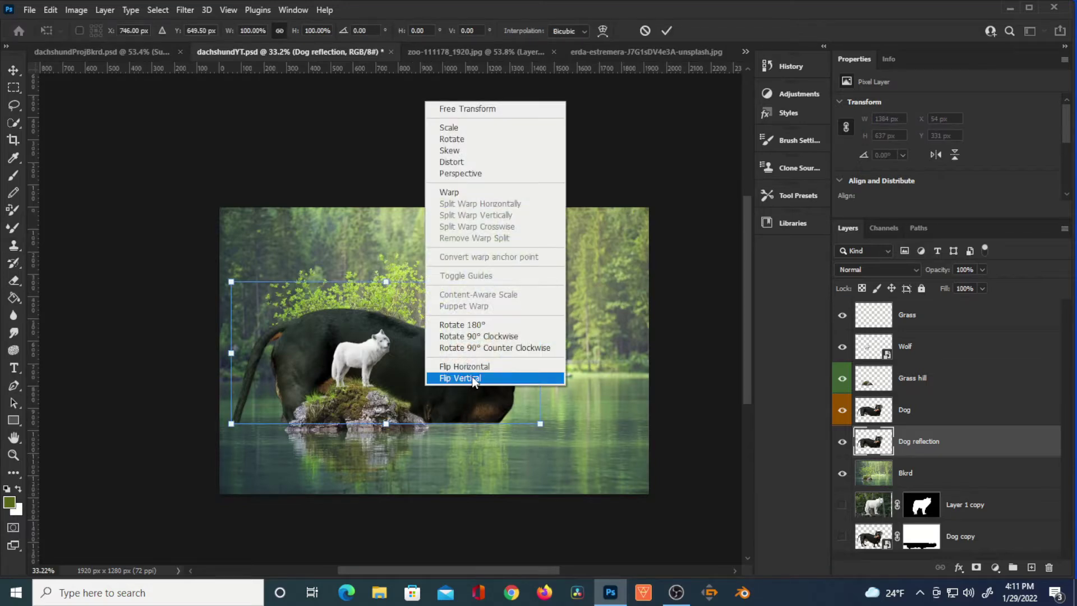
left_click(476, 379)
left_click_drag(455, 318, 499, 454)
scroll(469, 440, "up", 5)
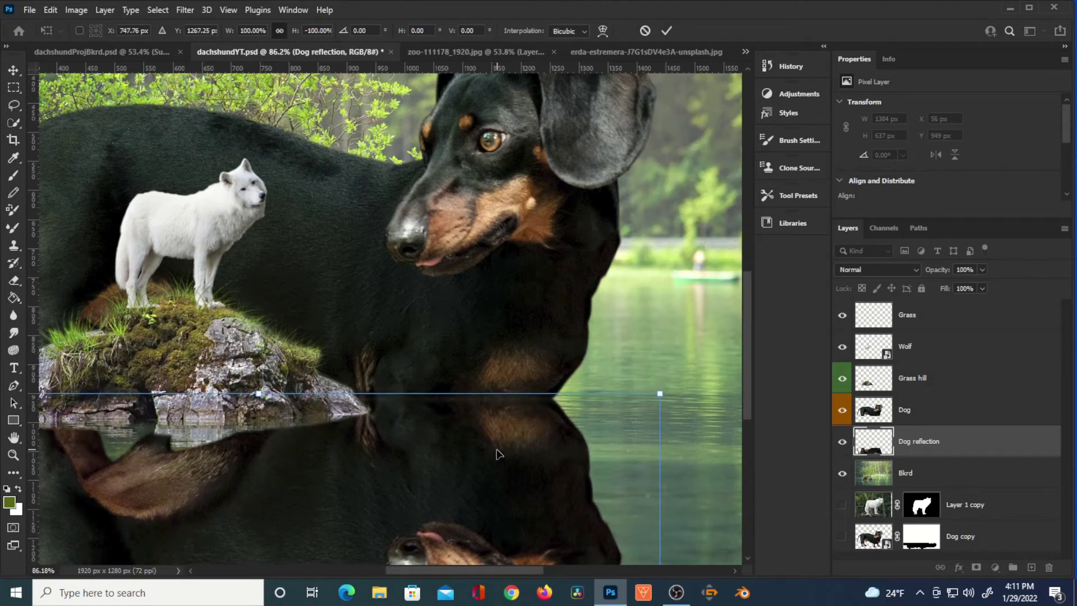
left_click(667, 30)
Step: Set the Dog reflection layer's opacity to 66%
key("s")
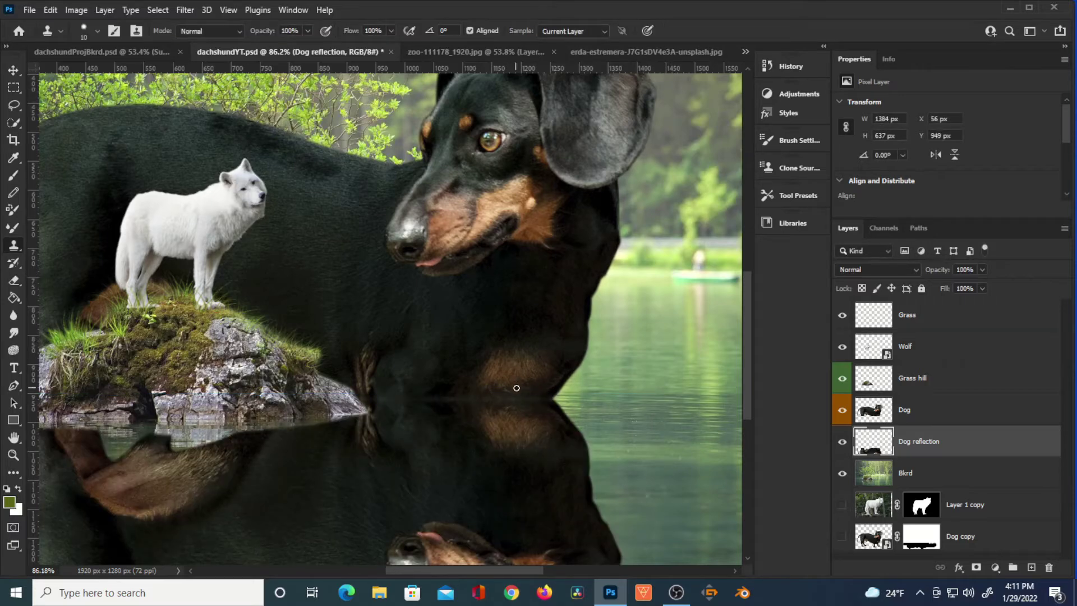
scroll(569, 387, "down", 4)
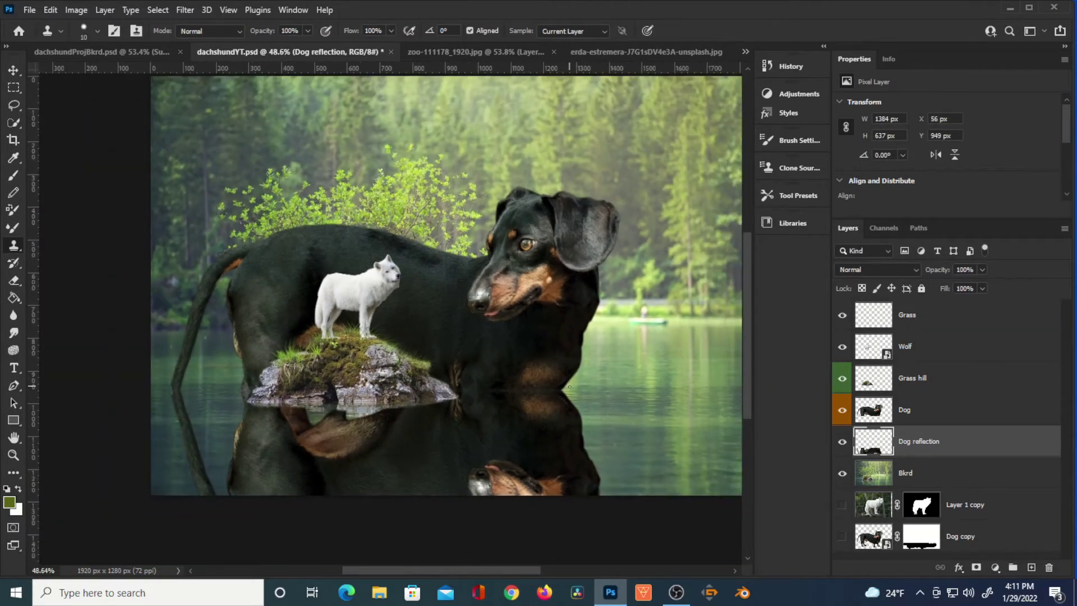
left_click_drag(945, 270, 920, 274)
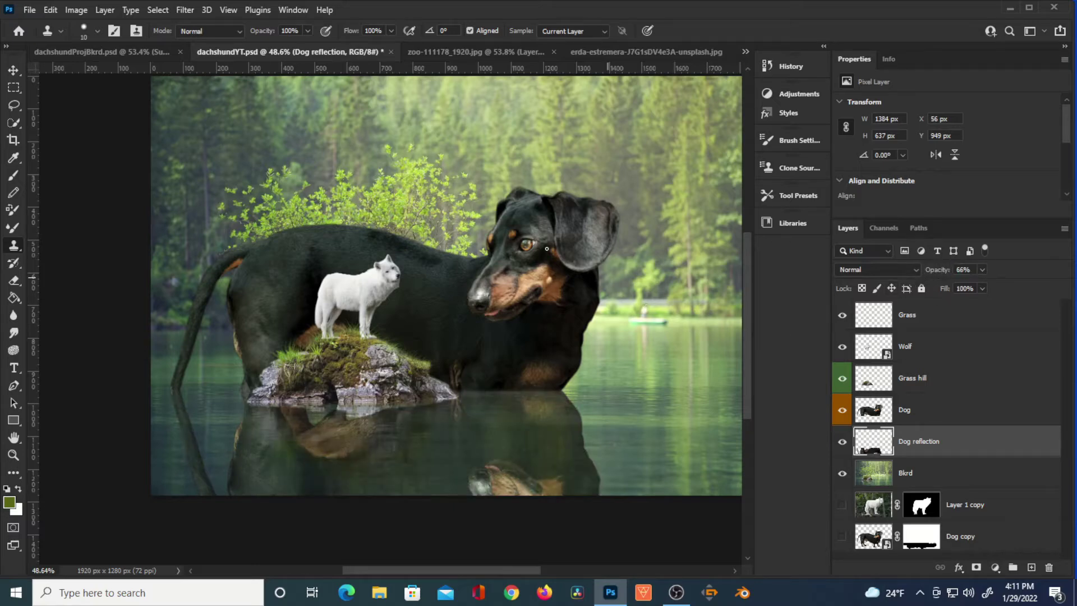
Step: Apply a Ripple filter to the Dog reflection layer with a 100% amount and Large size
left_click(186, 10)
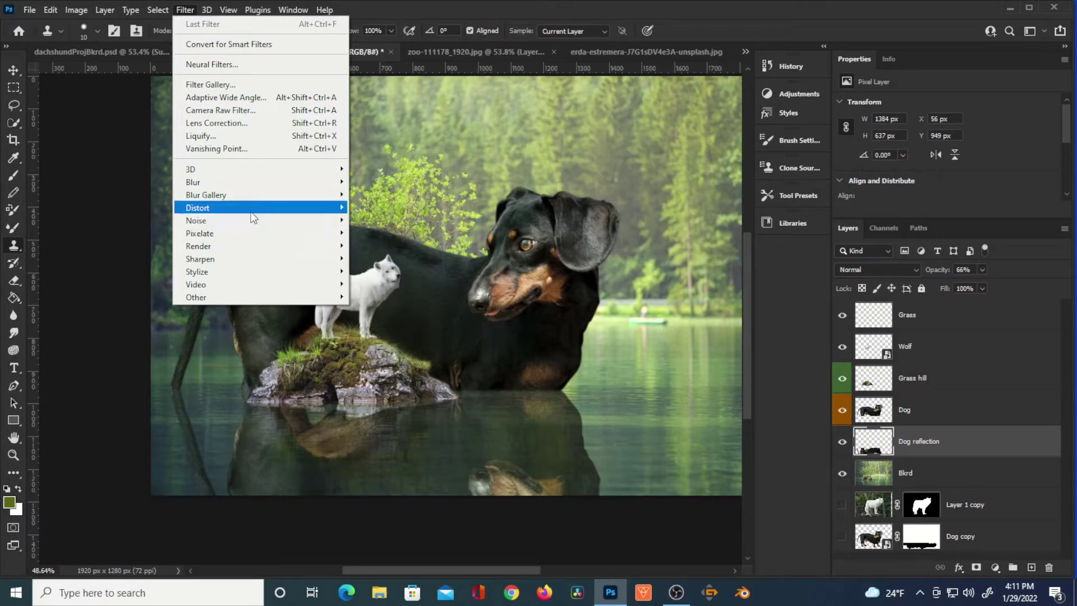
mouse_move(286, 216)
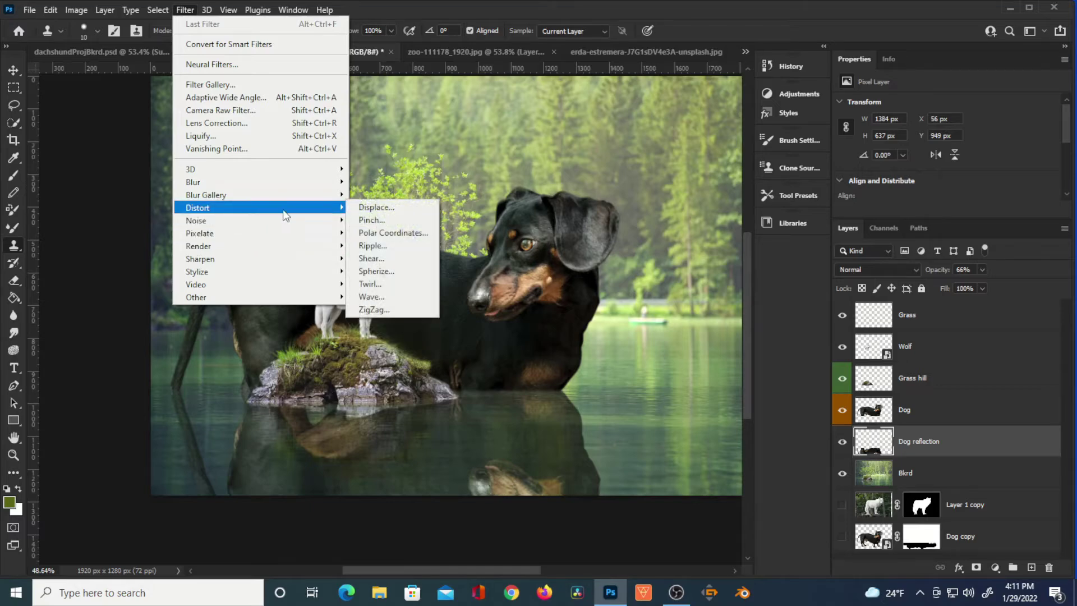
left_click(370, 246)
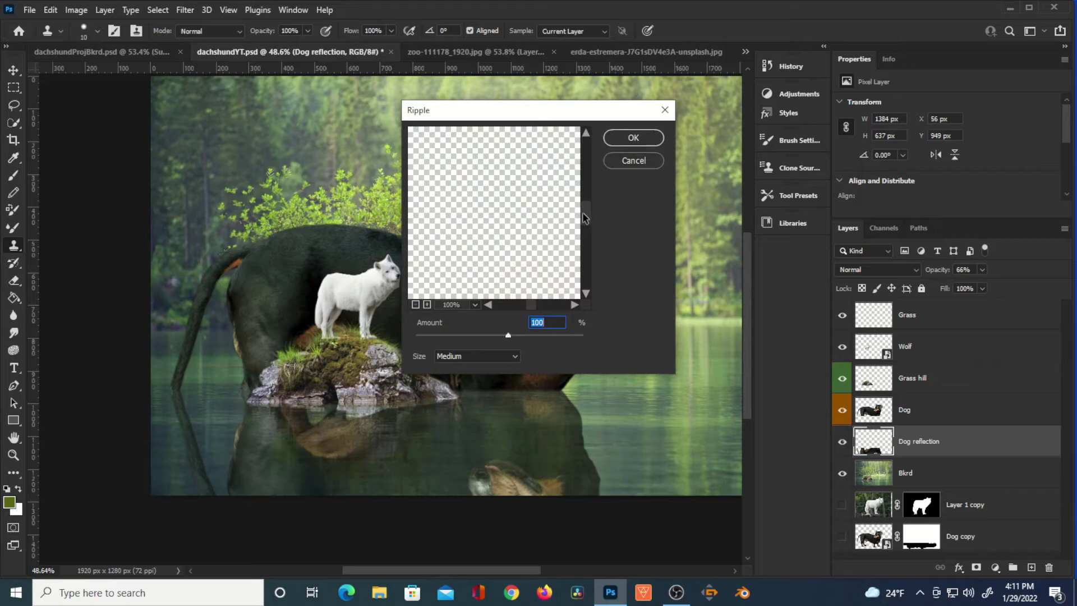
left_click_drag(586, 219, 586, 235)
left_click_drag(537, 304, 553, 315)
left_click_drag(587, 250, 540, 310)
scroll(578, 292, "up", 2)
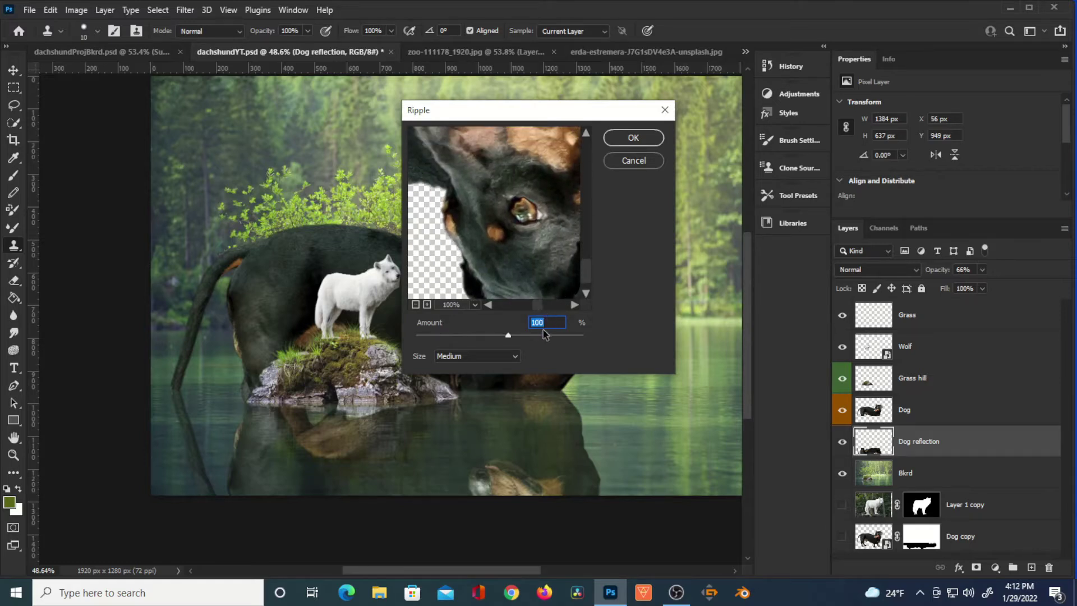
left_click(513, 357)
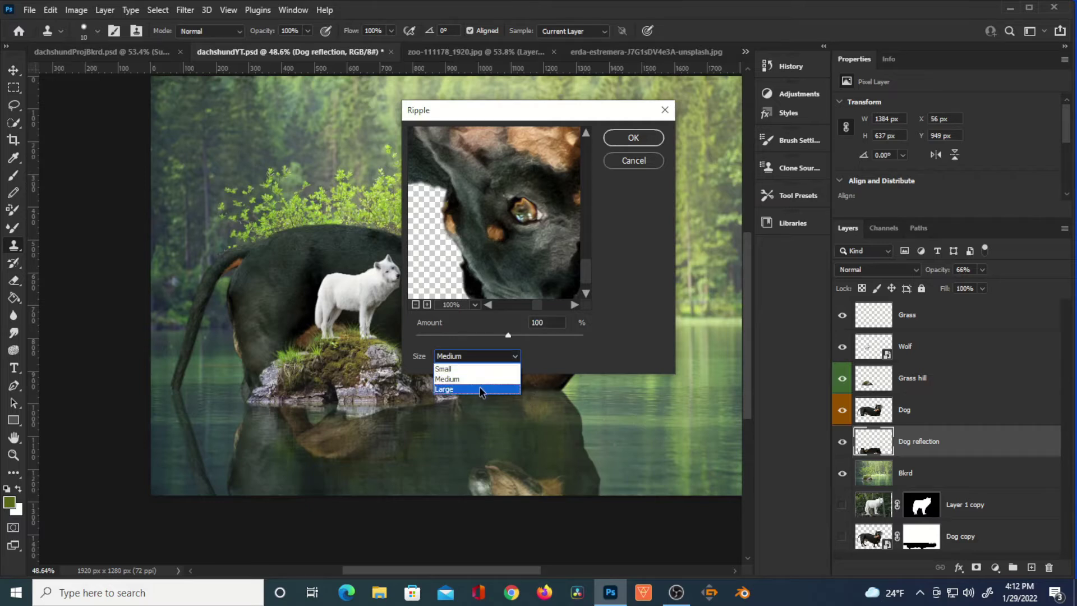
left_click(482, 391)
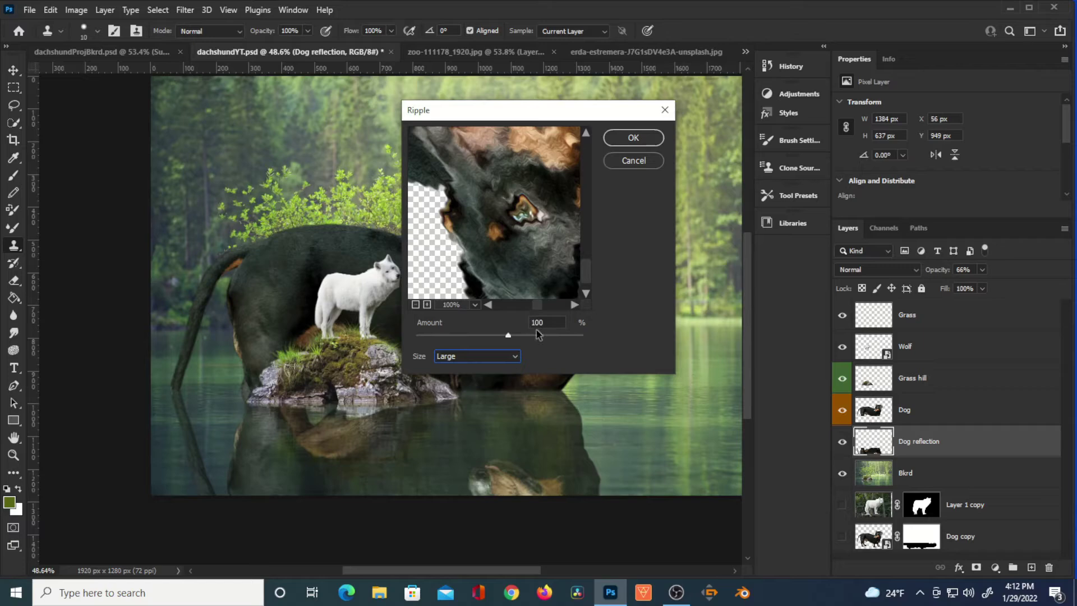
left_click(638, 137)
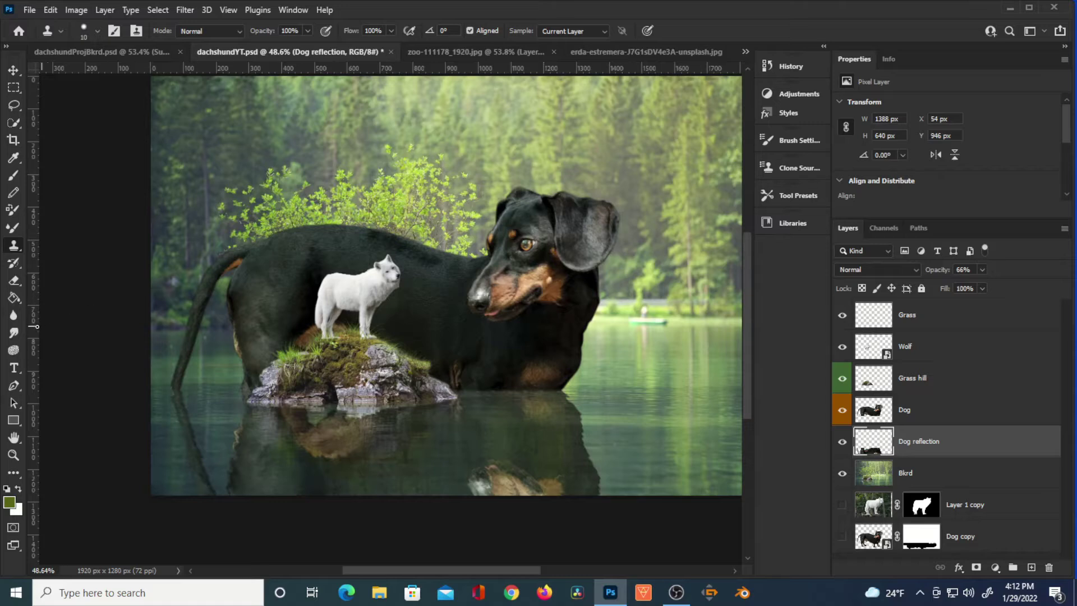
Step: Smudge the dog's and tail's reflection edges sideways using a 30 px Smudge tool brush at 30% strength
left_click(14, 333)
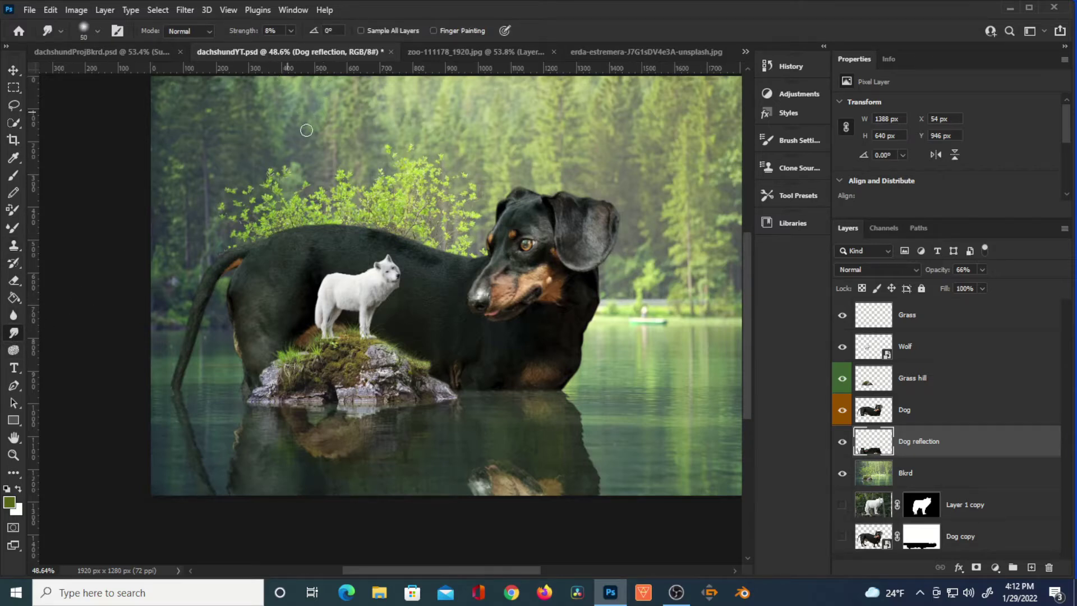
key("bracketleft")
key("bracketleft")
key("bracketleft")
key("5")
left_click(278, 29)
type("30")
key("Return")
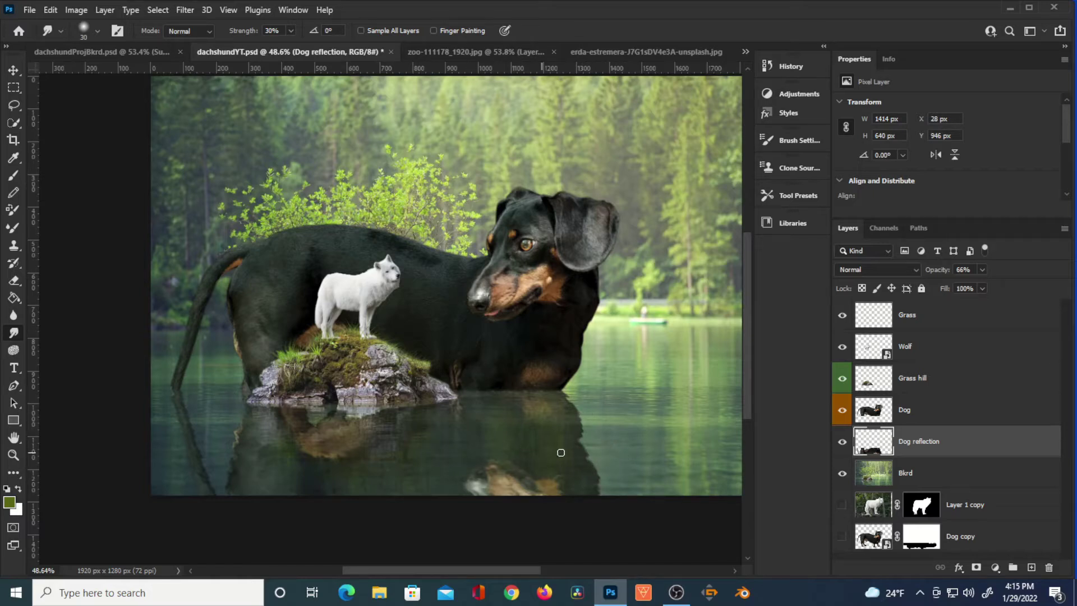
mouse_move(199, 427)
left_mouse_down()
mouse_move(154, 423)
mouse_move(133, 439)
left_mouse_up()
left_click_drag(197, 405, 134, 411)
key("bracketleft")
Step: Add a layer mask to Dog reflection and brush black over the dog's reflection just below the rock
left_click(976, 567)
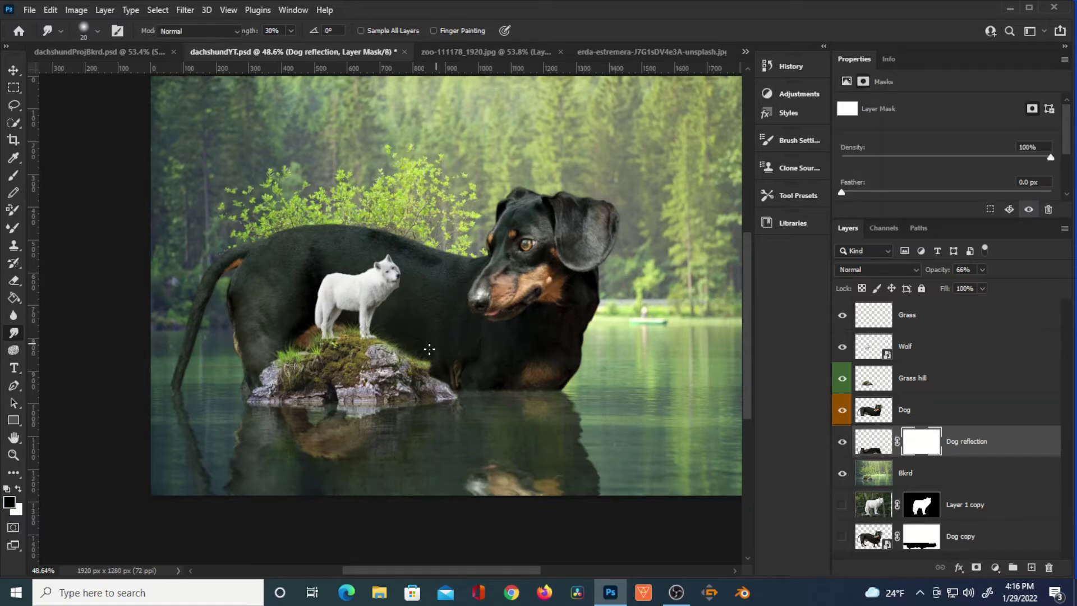
key("b")
mouse_move(432, 412)
left_mouse_down()
mouse_move(298, 445)
mouse_move(349, 464)
mouse_move(337, 488)
mouse_move(351, 467)
mouse_move(334, 478)
mouse_move(358, 486)
left_mouse_up()
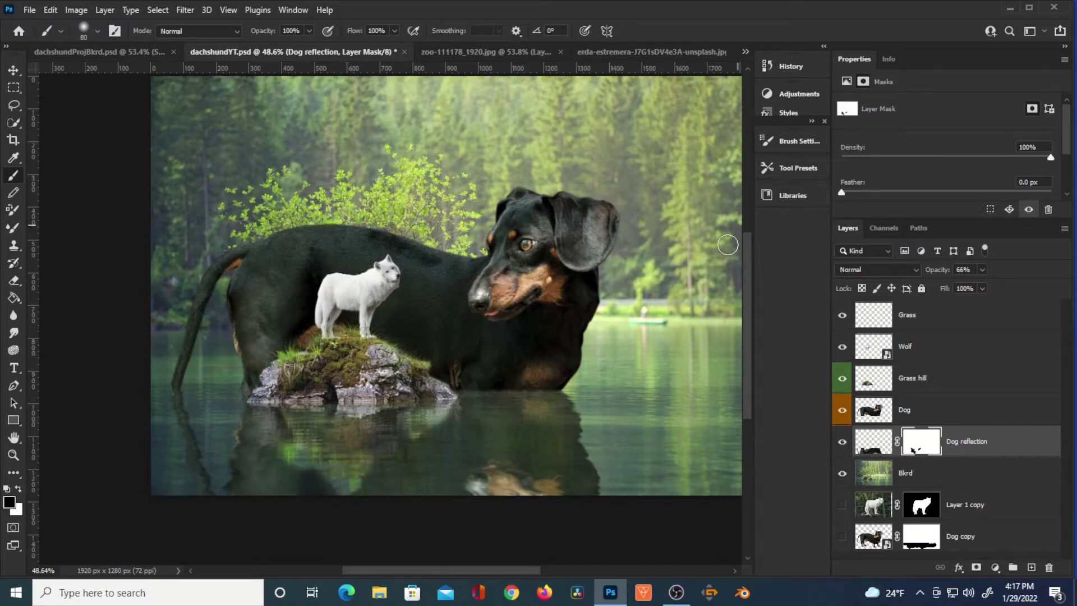
Step: Set the brush's size control to Pen Pressure and, with opacity reduced to 42%, mask out more of the dog's reflection beneath the rock
left_click(799, 141)
left_click(672, 186)
left_click(676, 228)
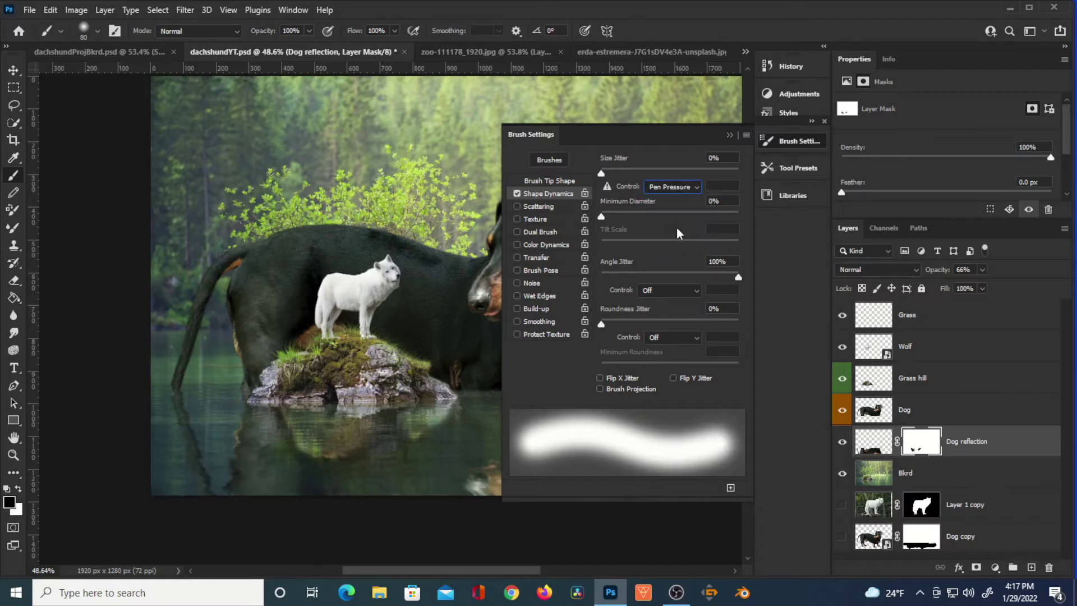
left_click(730, 135)
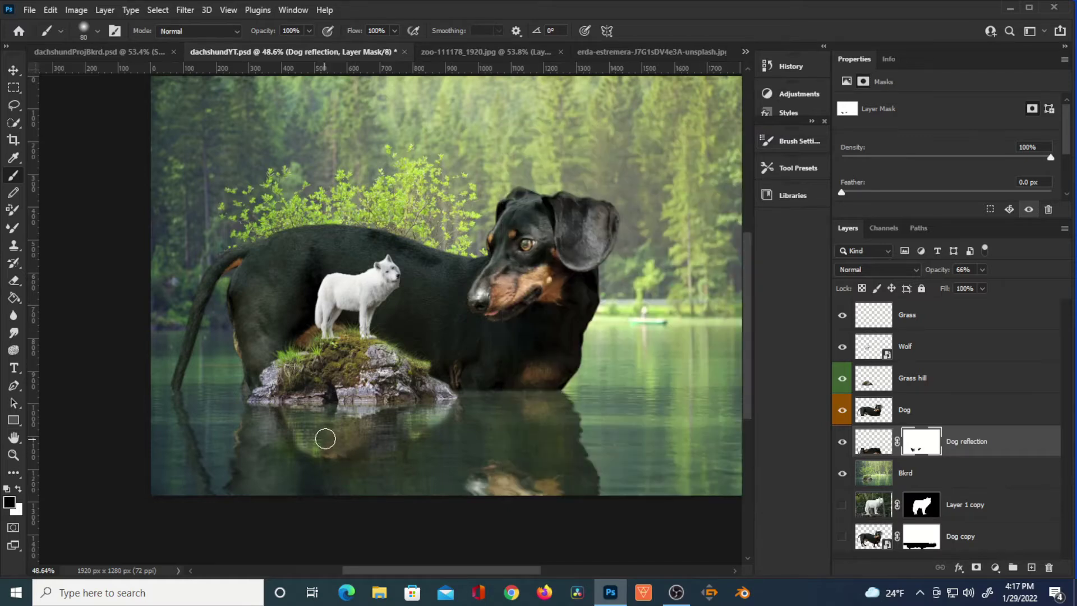
mouse_move(289, 416)
left_mouse_down()
mouse_move(267, 416)
mouse_move(328, 454)
left_mouse_up()
left_click_drag(269, 32, 263, 33)
mouse_move(340, 470)
left_mouse_down()
mouse_move(384, 449)
mouse_move(383, 436)
mouse_move(354, 436)
mouse_move(358, 415)
mouse_move(359, 425)
mouse_move(387, 433)
mouse_move(356, 457)
mouse_move(349, 413)
mouse_move(295, 451)
mouse_move(317, 452)
mouse_move(271, 438)
mouse_move(266, 413)
mouse_move(304, 421)
mouse_move(313, 455)
mouse_move(268, 444)
mouse_move(346, 476)
mouse_move(329, 495)
mouse_move(381, 476)
mouse_move(396, 484)
mouse_move(404, 460)
left_mouse_up()
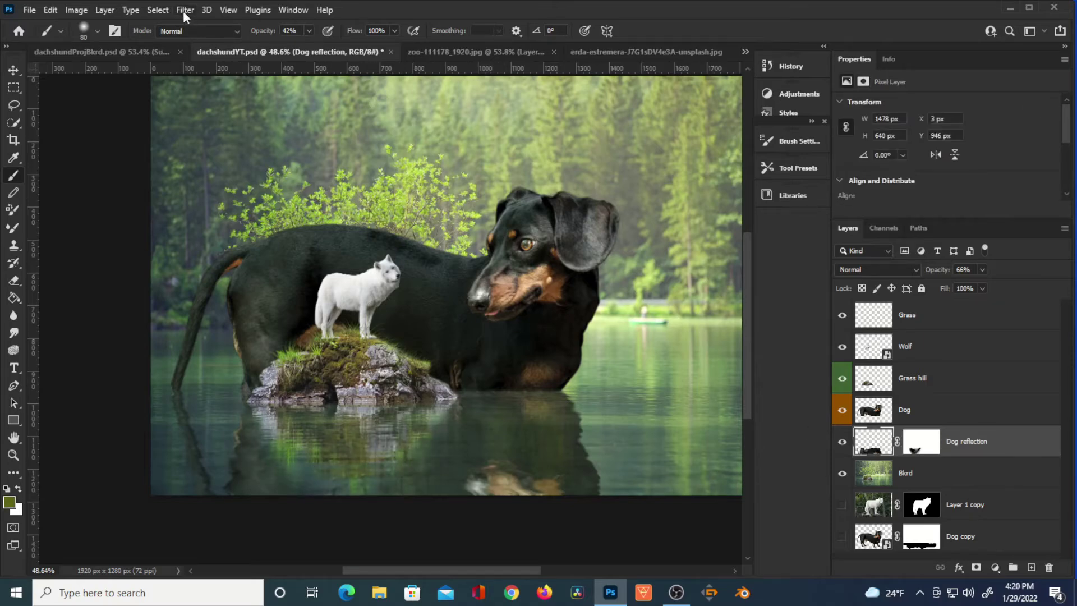
Step: Soften the Dog reflection layer's pixels with a Gaussian Blur of a radius below 4.6 pixels
left_click(172, 11)
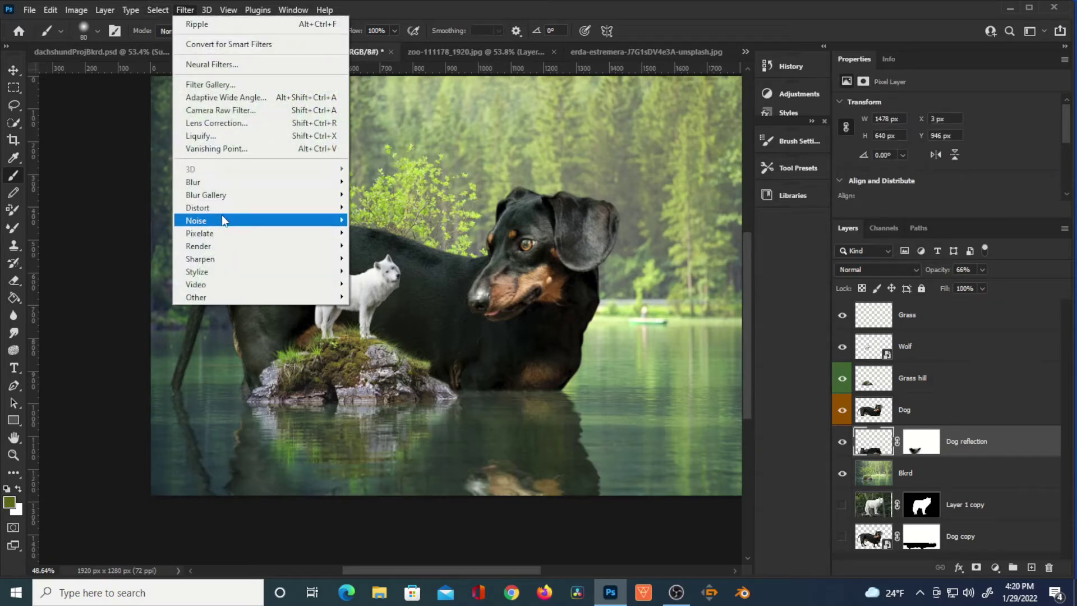
mouse_move(320, 189)
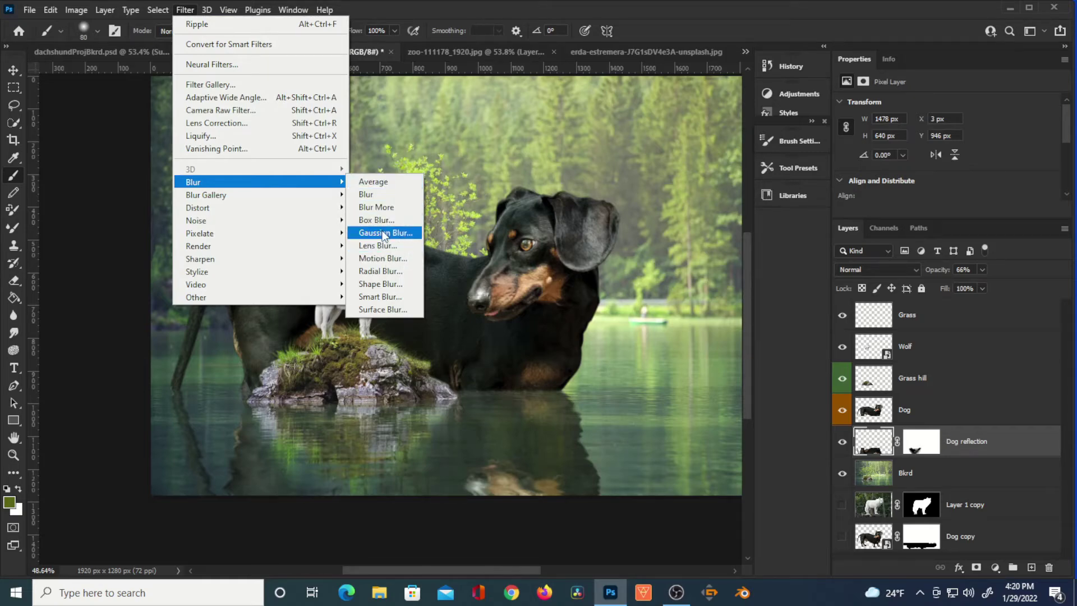
left_click(380, 234)
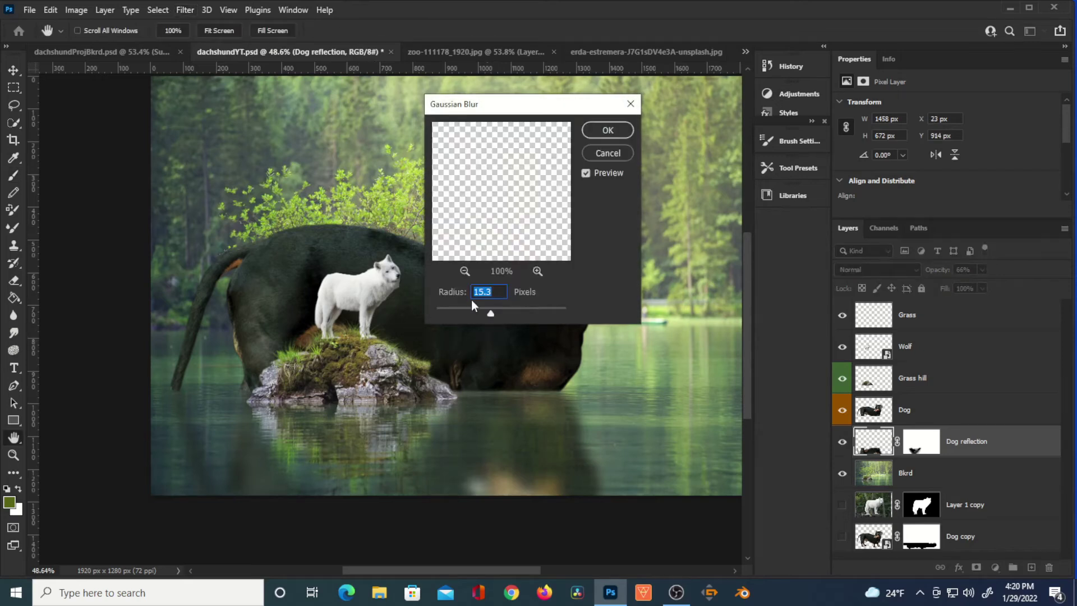
left_click_drag(487, 311, 447, 317)
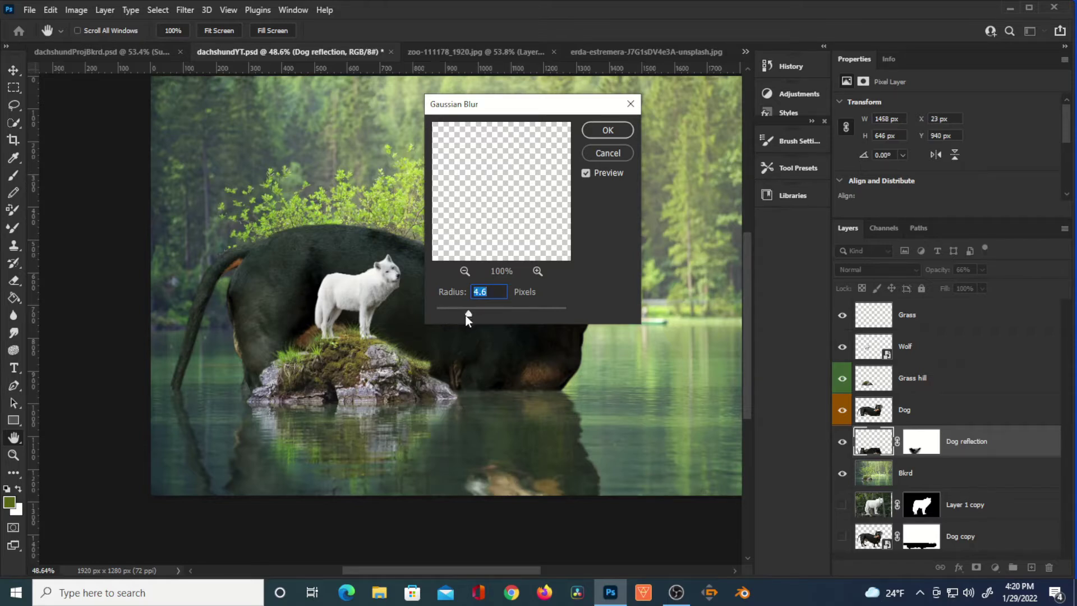
left_click_drag(466, 316, 466, 315)
left_click_drag(462, 314, 447, 319)
left_click(607, 130)
key("b")
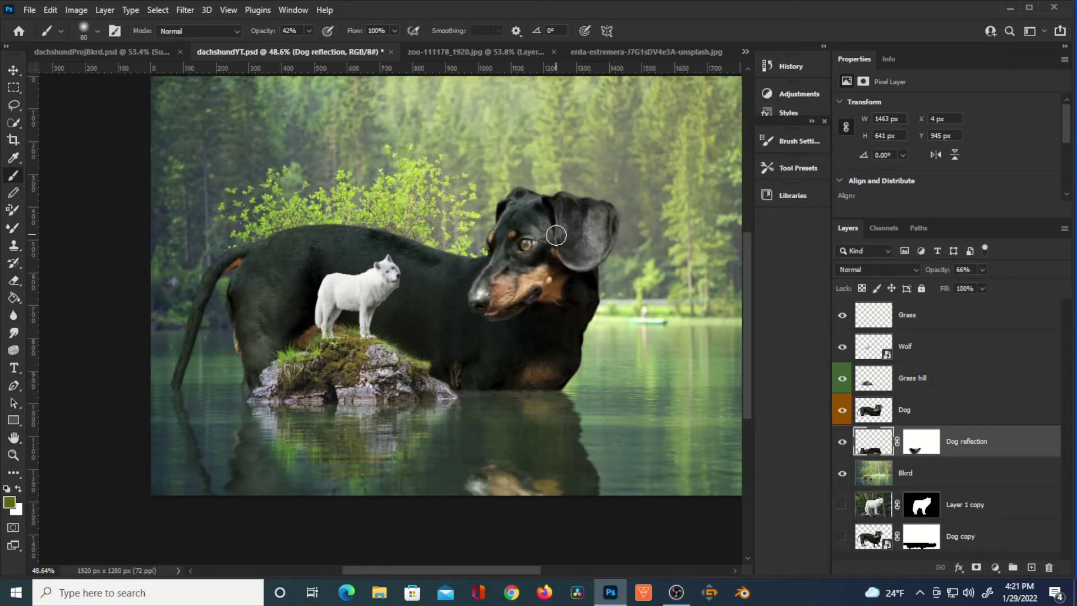
Step: Apply the existing layer mask permanently to the Dog reflection layer and give it a fresh white mask
right_click(920, 443)
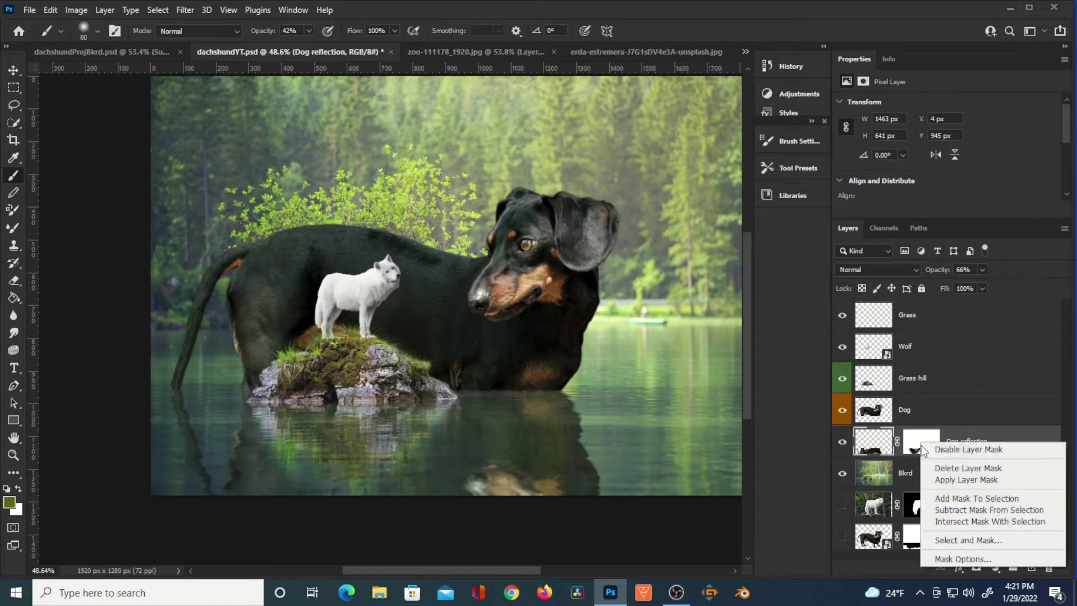
left_click(952, 481)
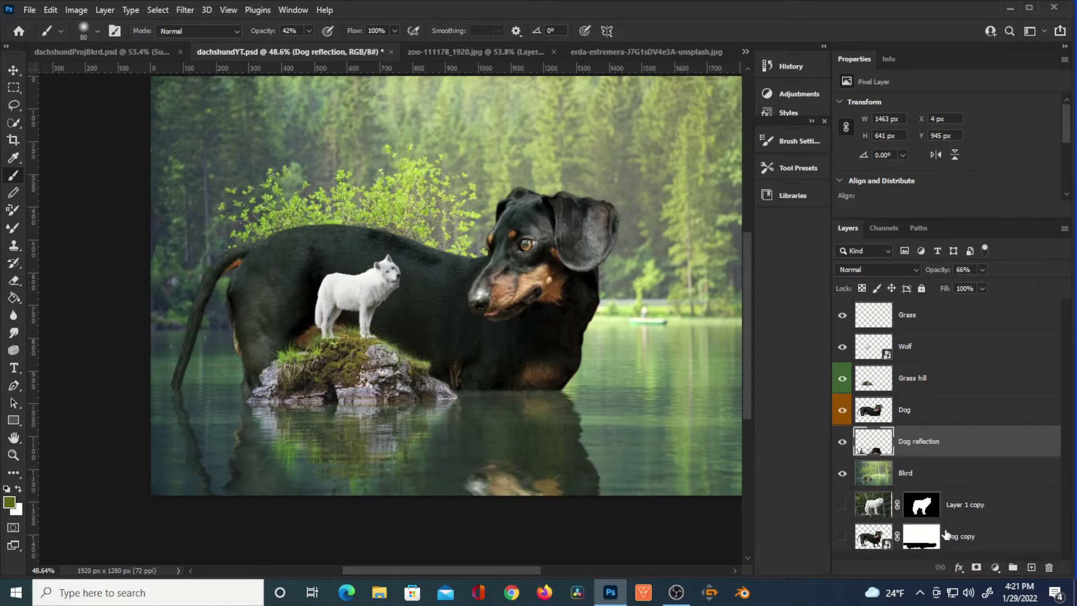
left_click(977, 567)
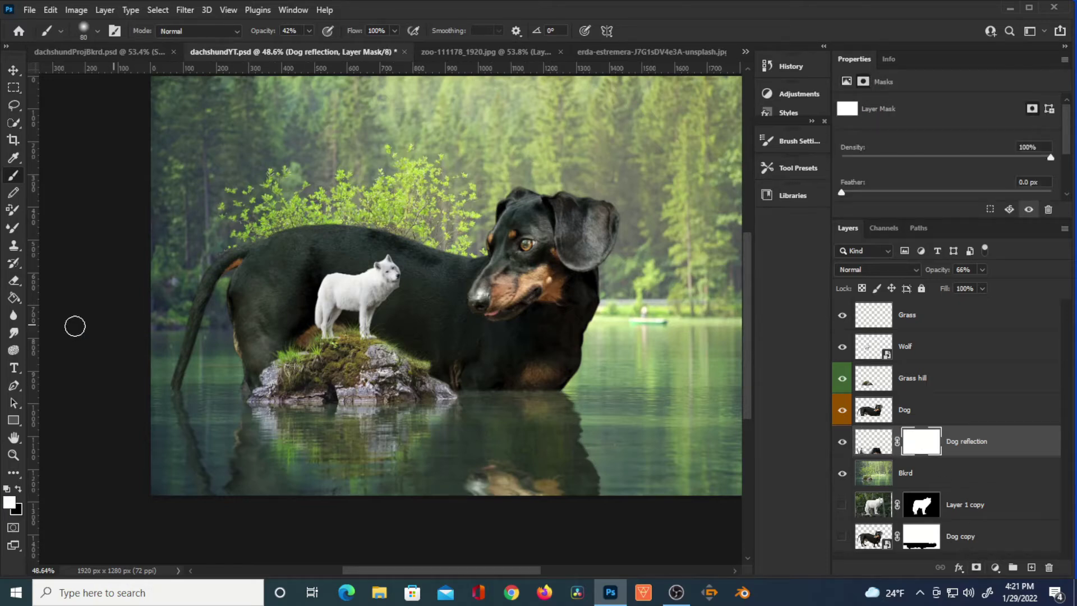
Step: Fade the dog's reflection toward the image's lower edge with an upward linear black-to-white gradient on its mask
right_click(14, 297)
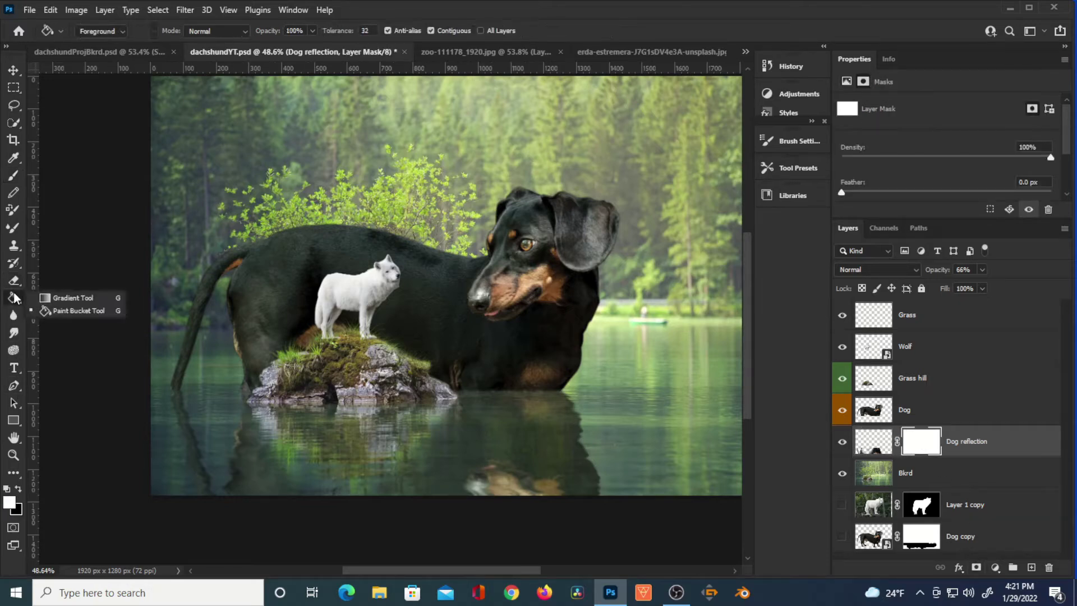
left_click(45, 300)
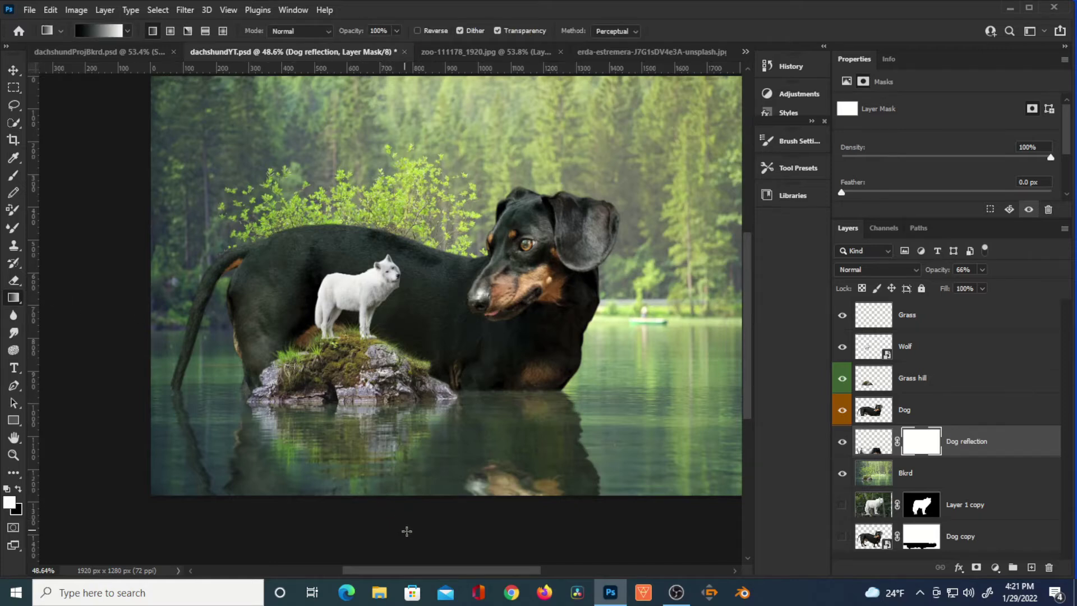
scroll(423, 519, "down", 2)
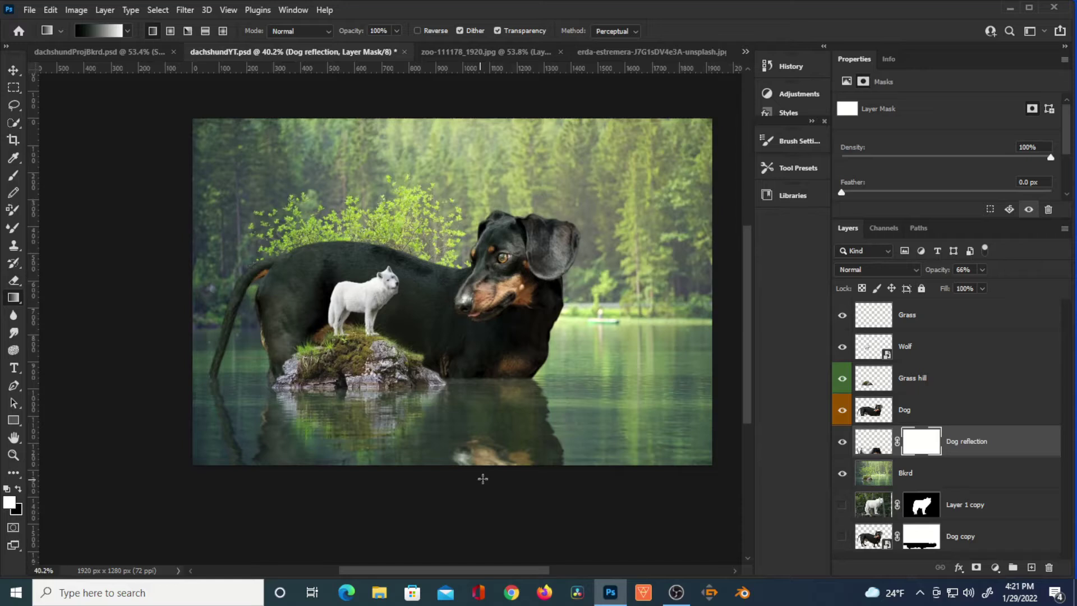
left_click_drag(501, 450, 440, 371)
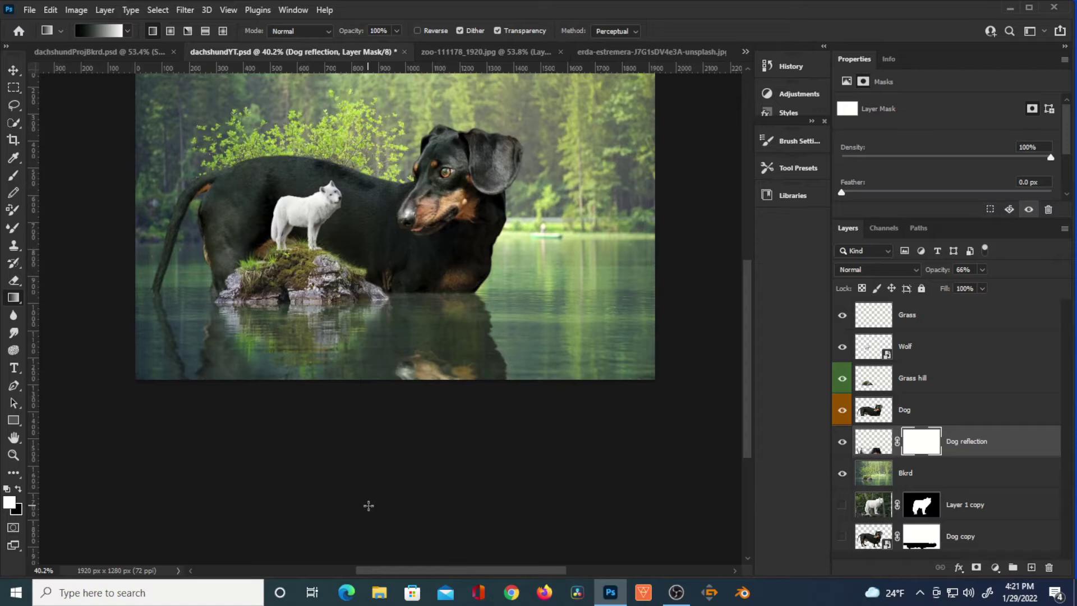
left_click_drag(370, 511, 355, 340)
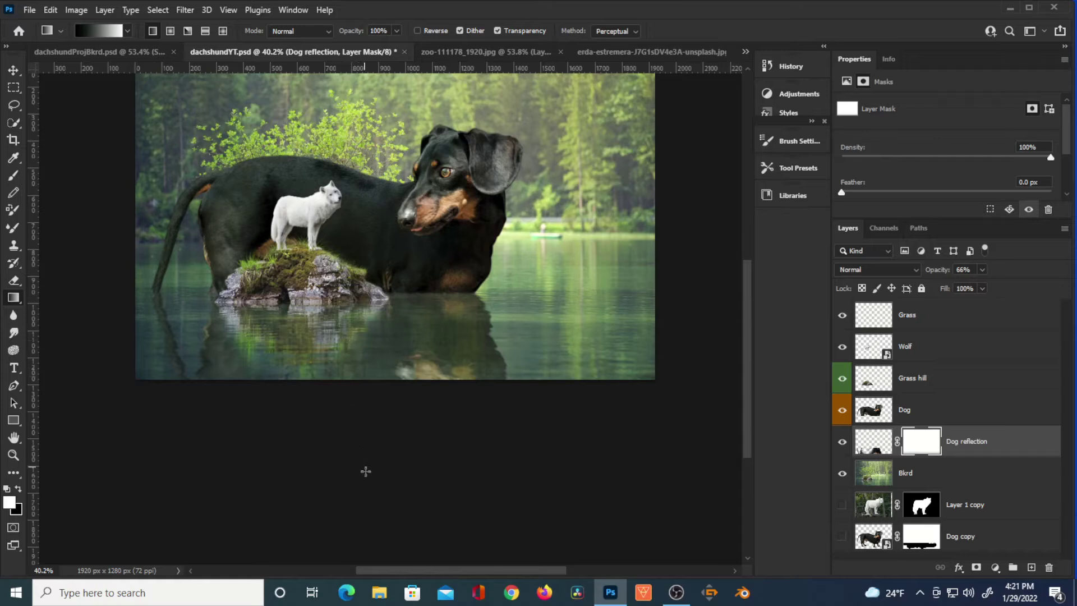
left_click_drag(364, 536, 353, 323)
scroll(379, 470, "up", 1)
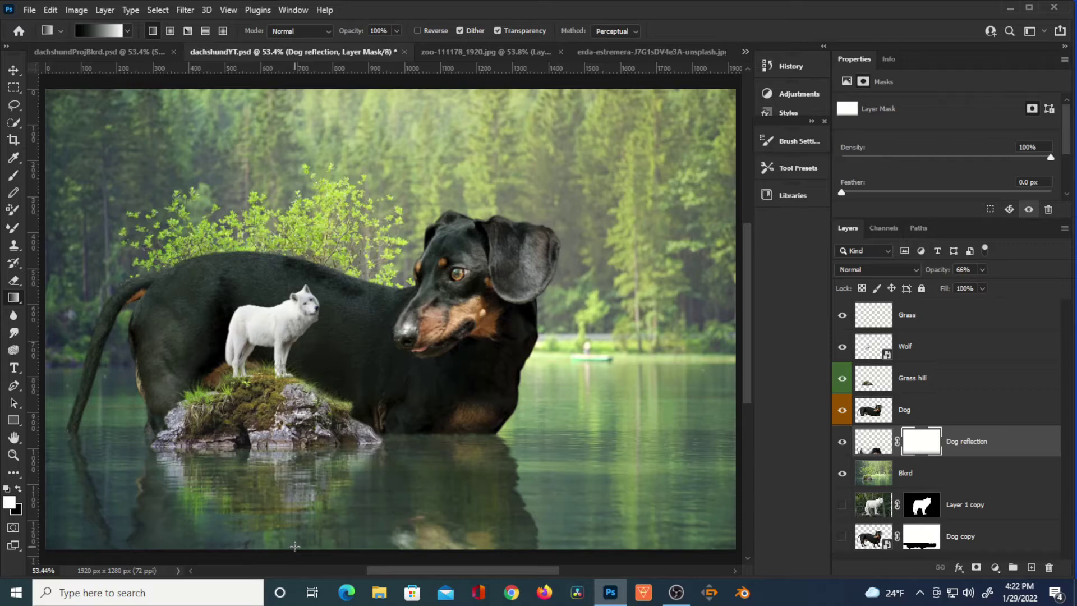
Step: Rasterize the Wolf layer and duplicate it directly beneath the original as Wolf reflection
left_click(264, 331, "ctrl")
left_click(105, 9)
mouse_move(223, 308)
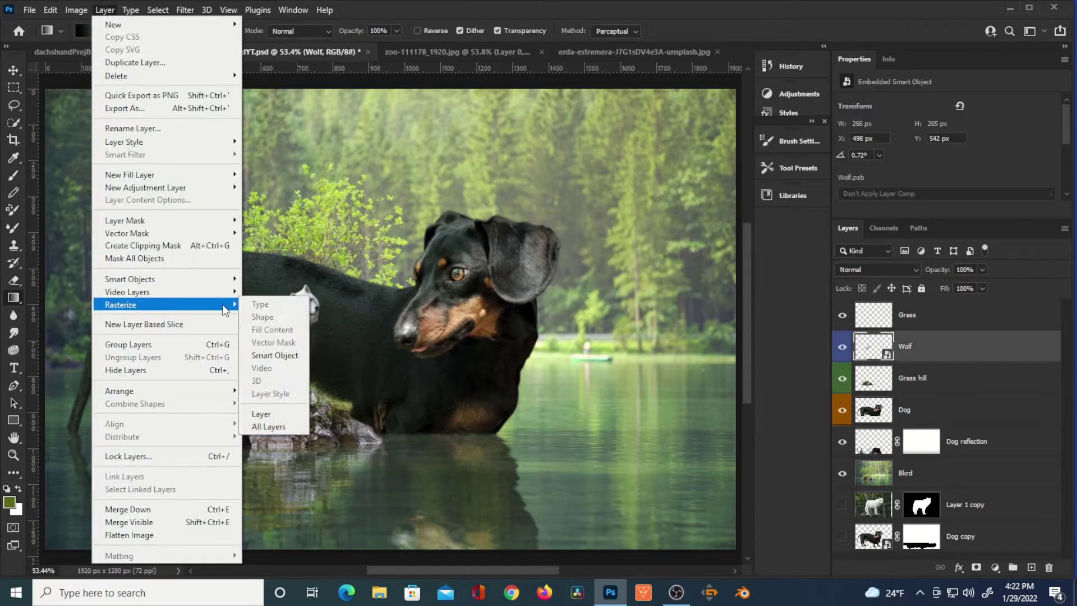
left_click(279, 415)
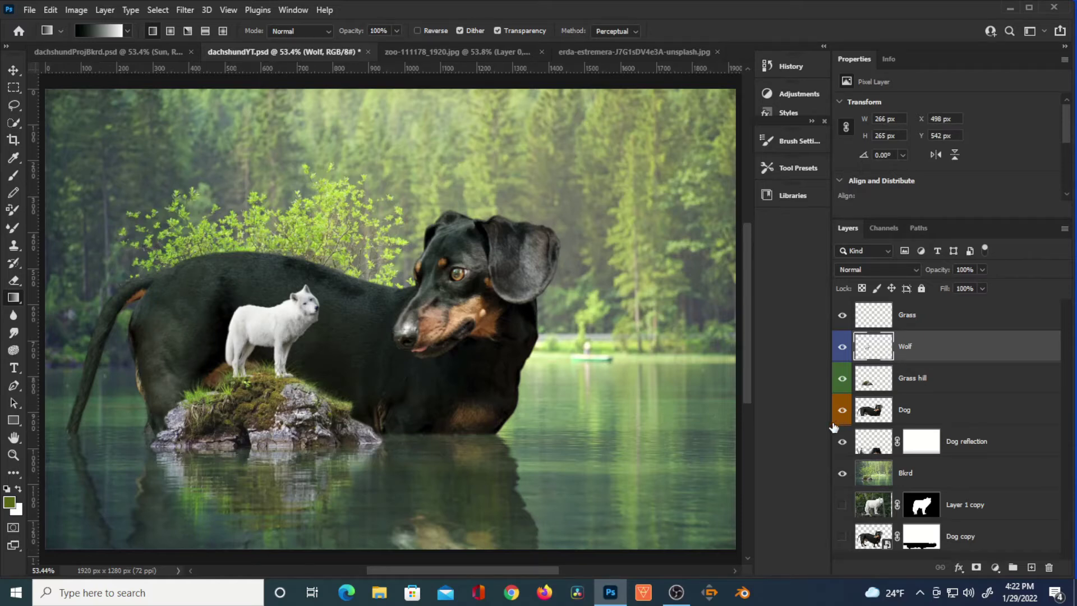
key("ctrl+j")
left_click_drag(903, 351, 897, 397)
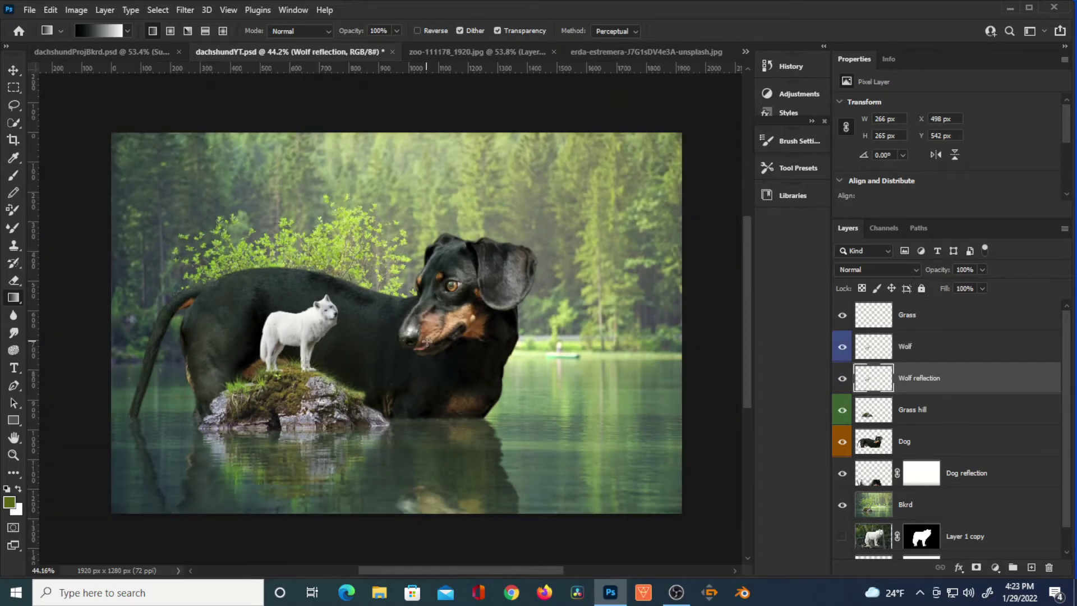
Step: Flip the Wolf reflection layer vertically and move it straight down so only the legs show along the image's lower edge, at about Y 1200 px
key("ctrl+t")
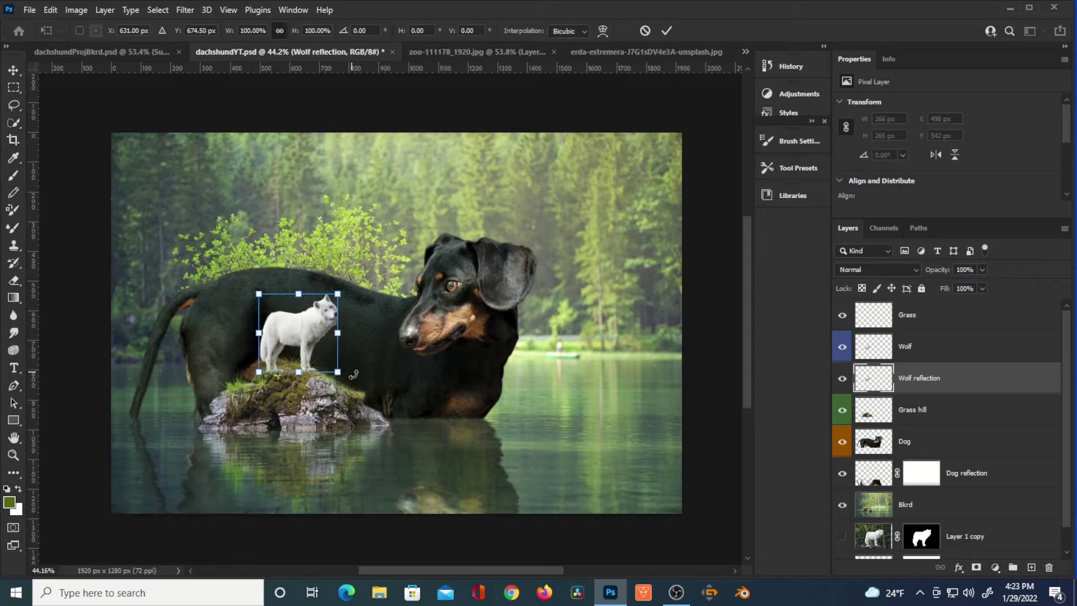
right_click(288, 323)
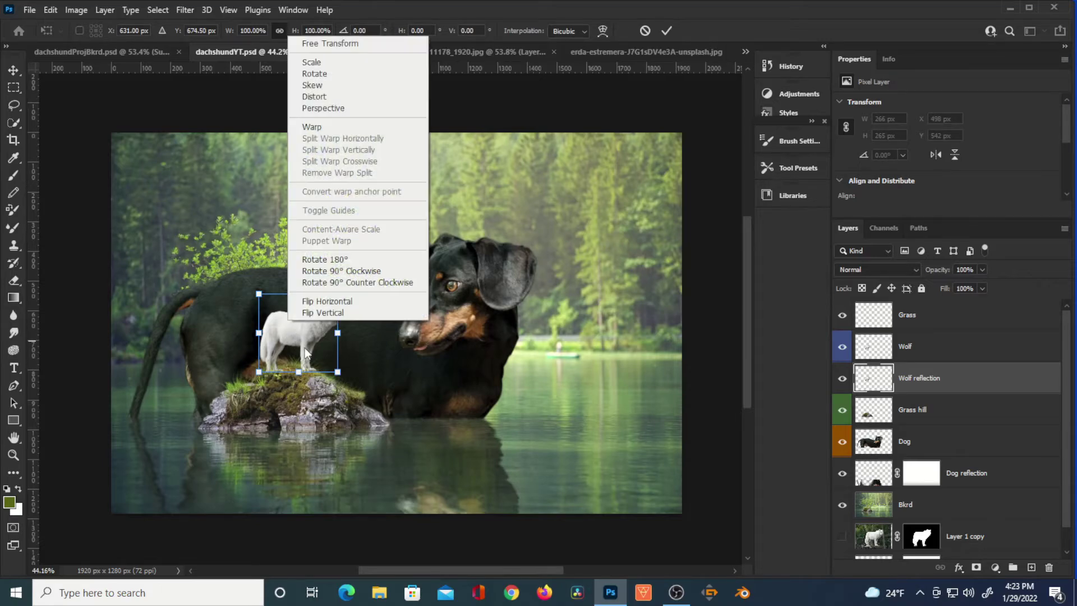
left_click(342, 315)
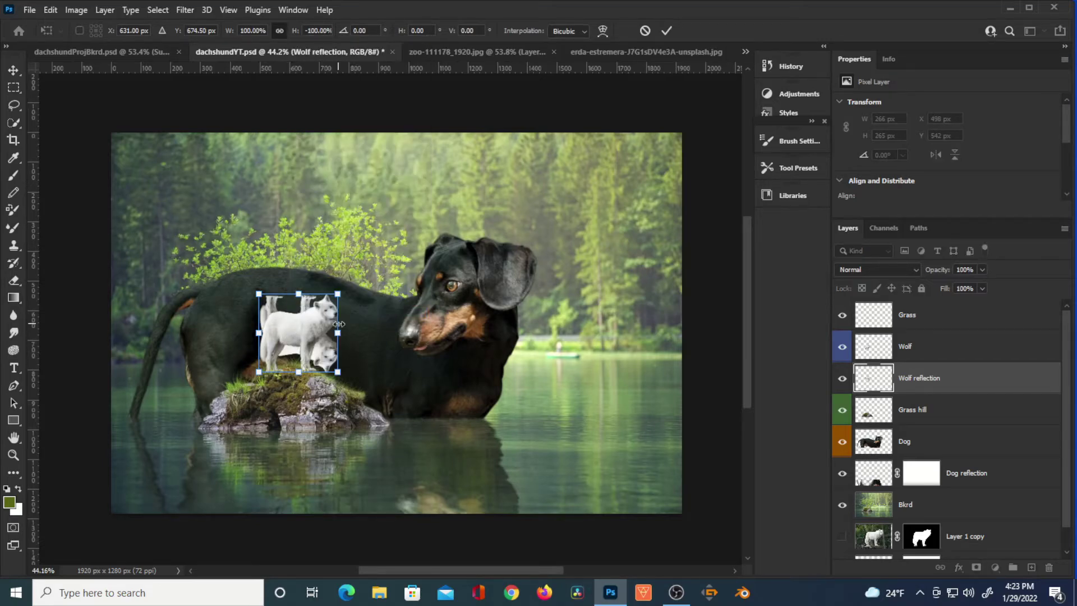
left_click_drag(328, 366, 323, 552)
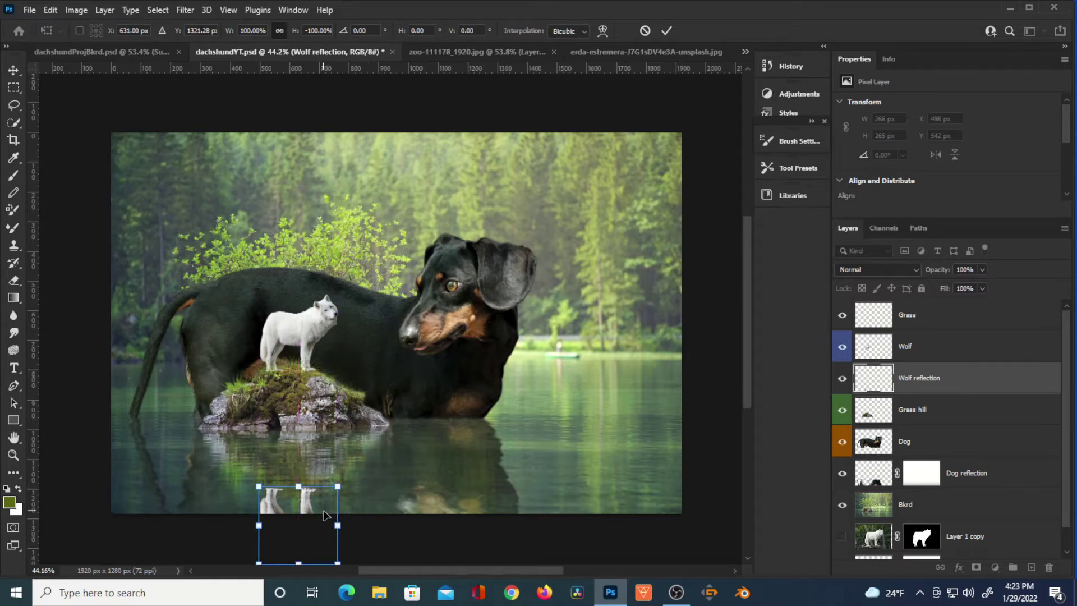
left_click_drag(324, 512, 322, 514)
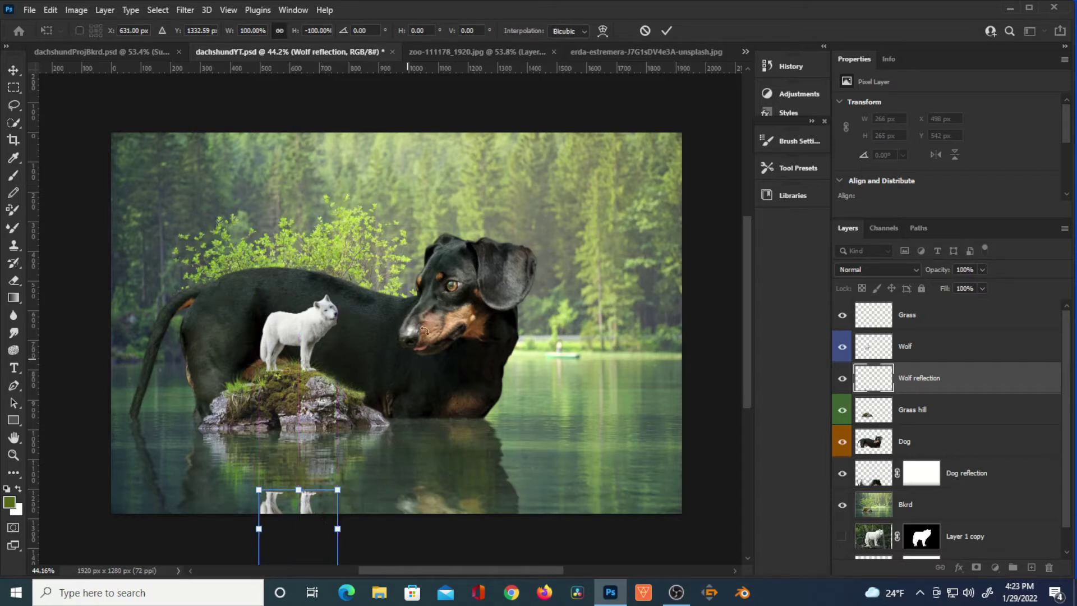
left_click(666, 30)
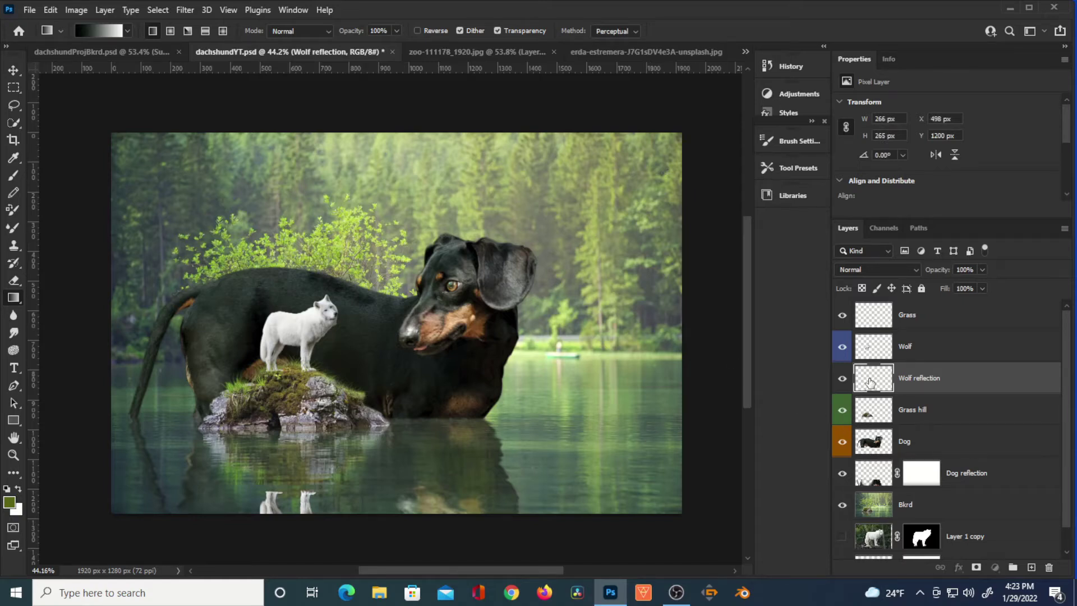
Step: Lower the Wolf reflection layer's opacity to 65% and distort it with the Ripple filter
left_click_drag(942, 272, 917, 287)
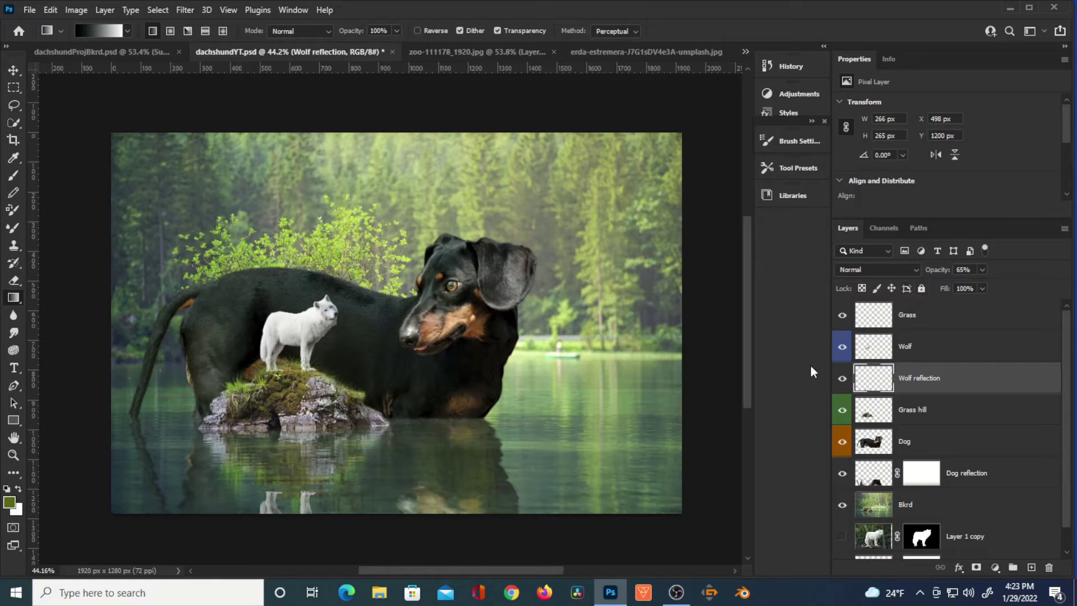
left_click(187, 12)
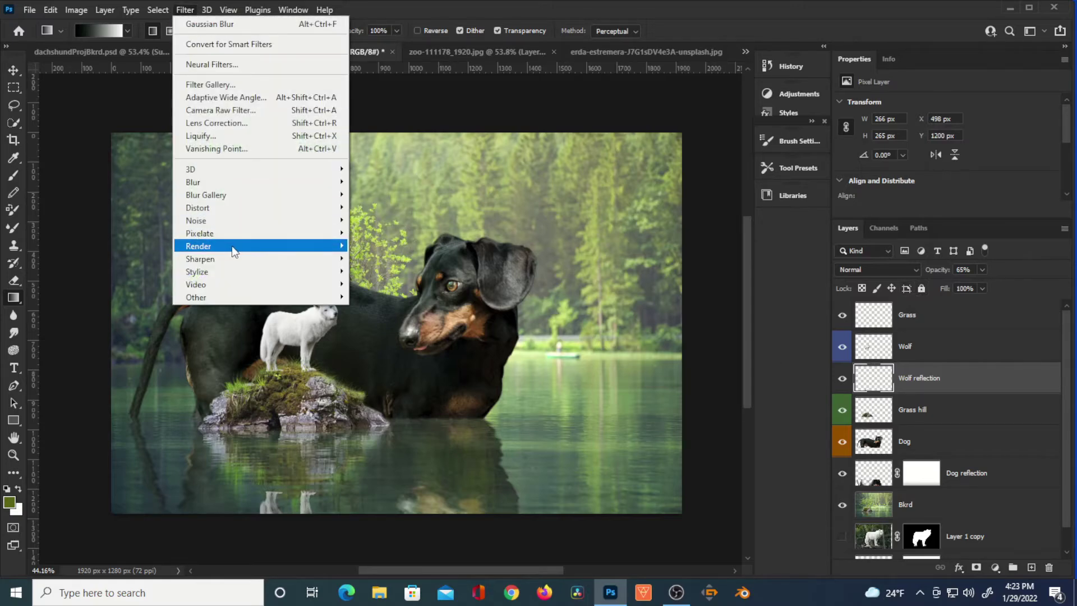
mouse_move(299, 210)
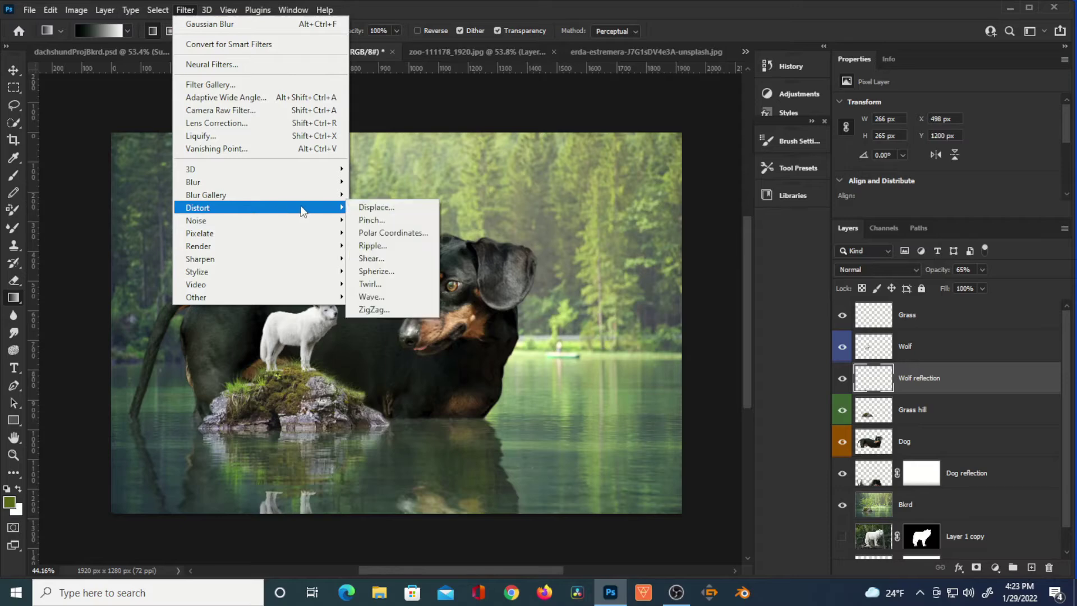
left_click(381, 247)
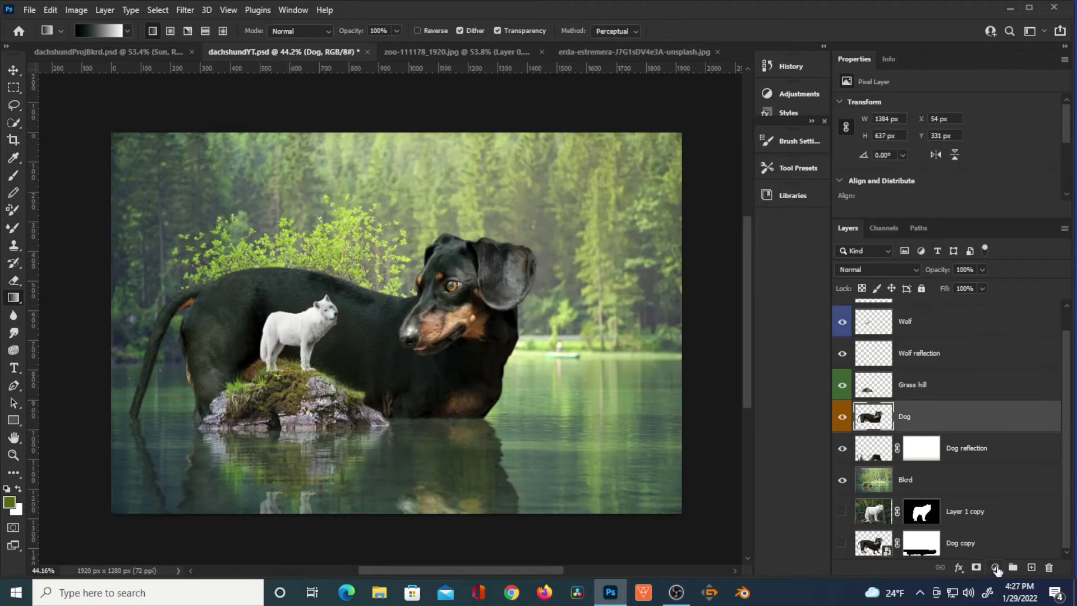
Step: Add a Curves adjustment clipped to the Dog layer and darken it by pulling the curve's white end point down to below mid-level
left_click(995, 567)
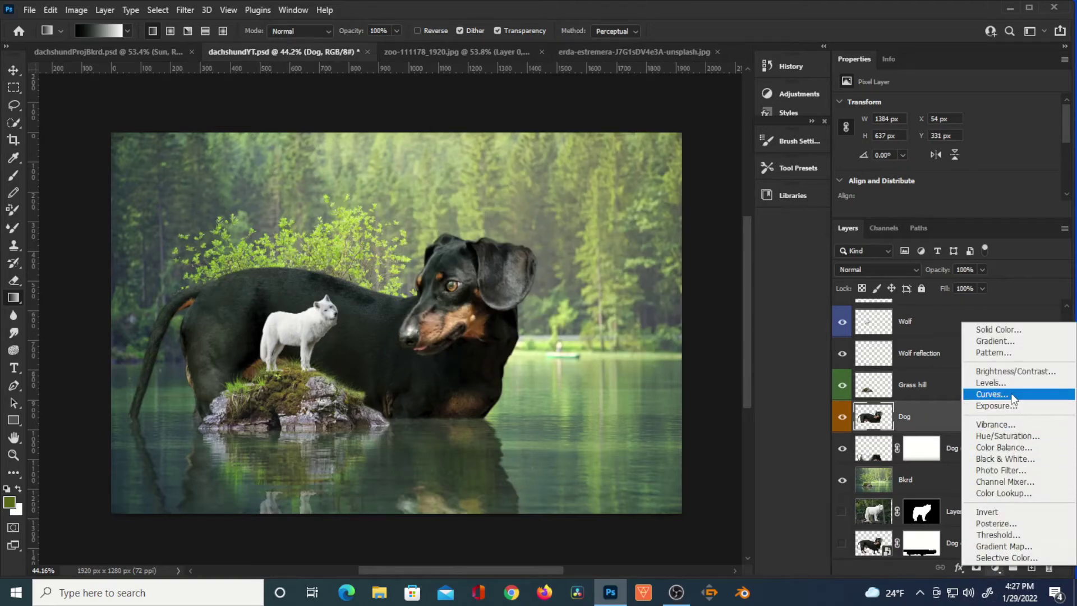
left_click(992, 394)
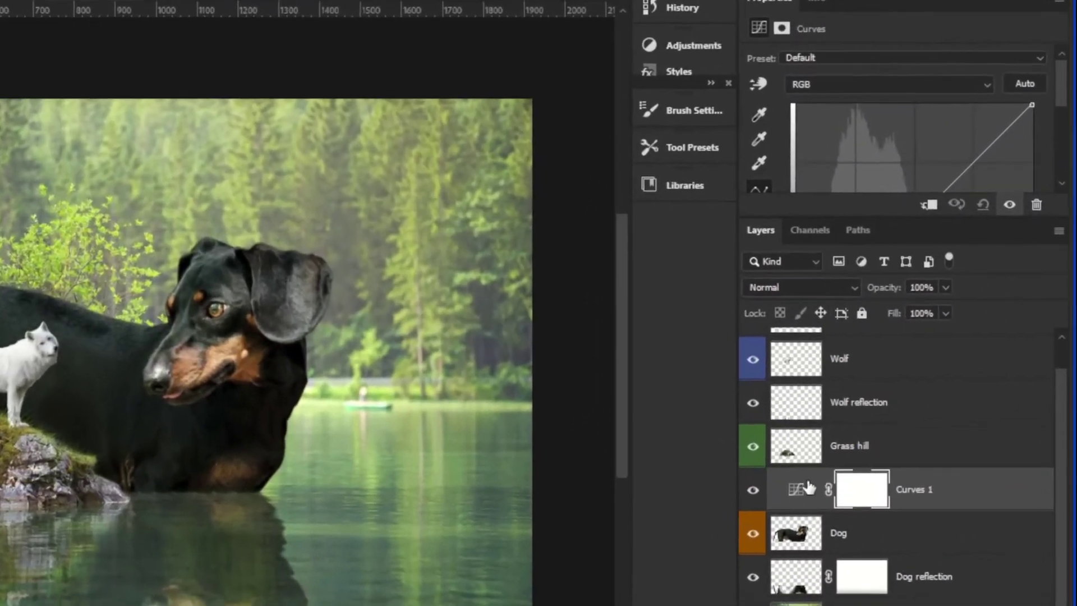
left_click(929, 205)
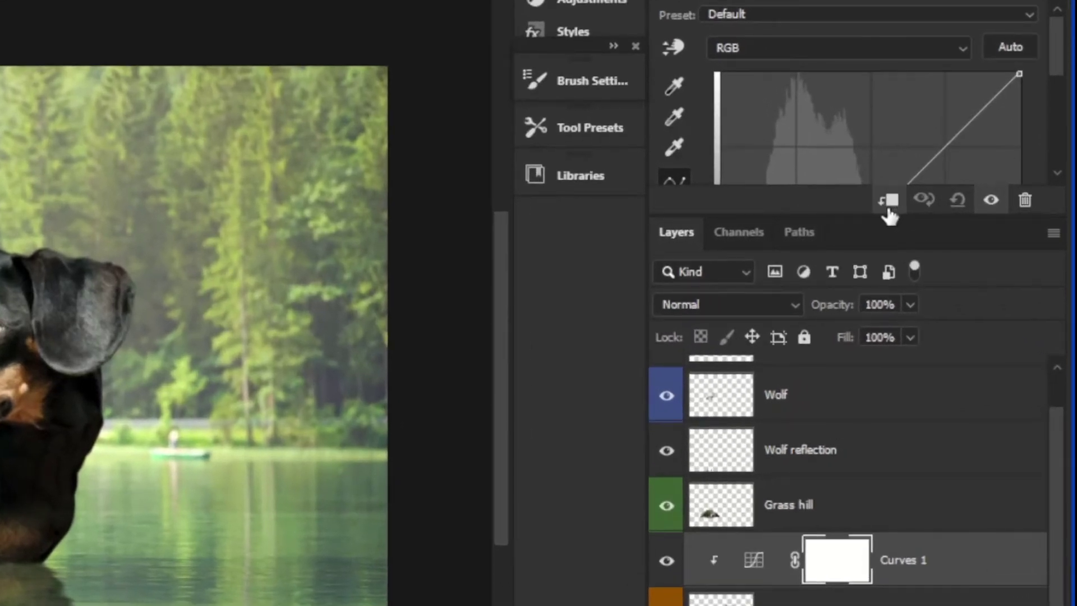
left_click_drag(847, 213, 854, 334)
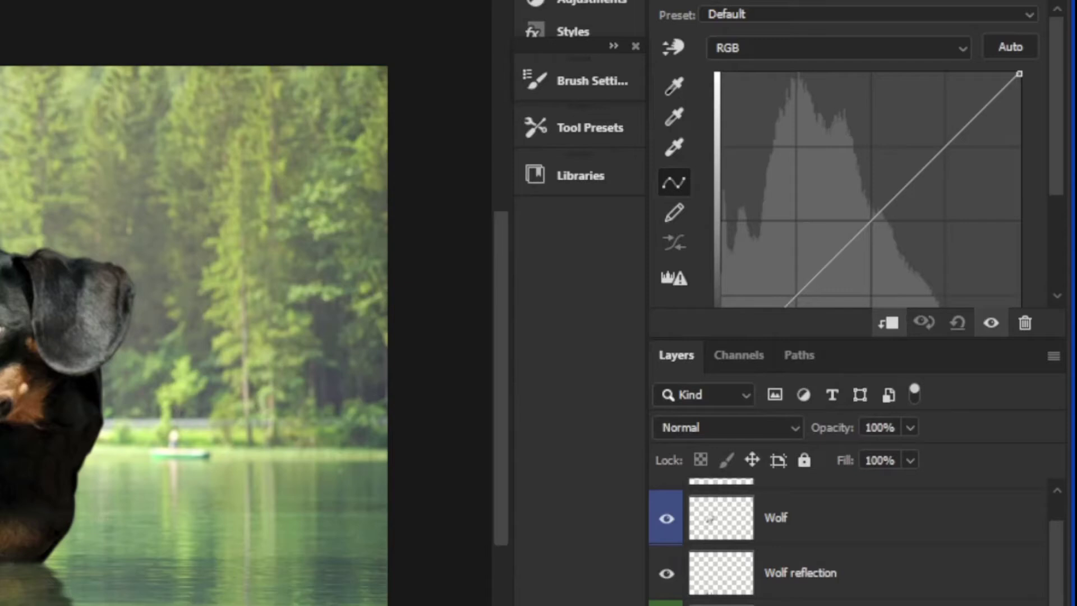
left_click_drag(853, 336, 853, 440)
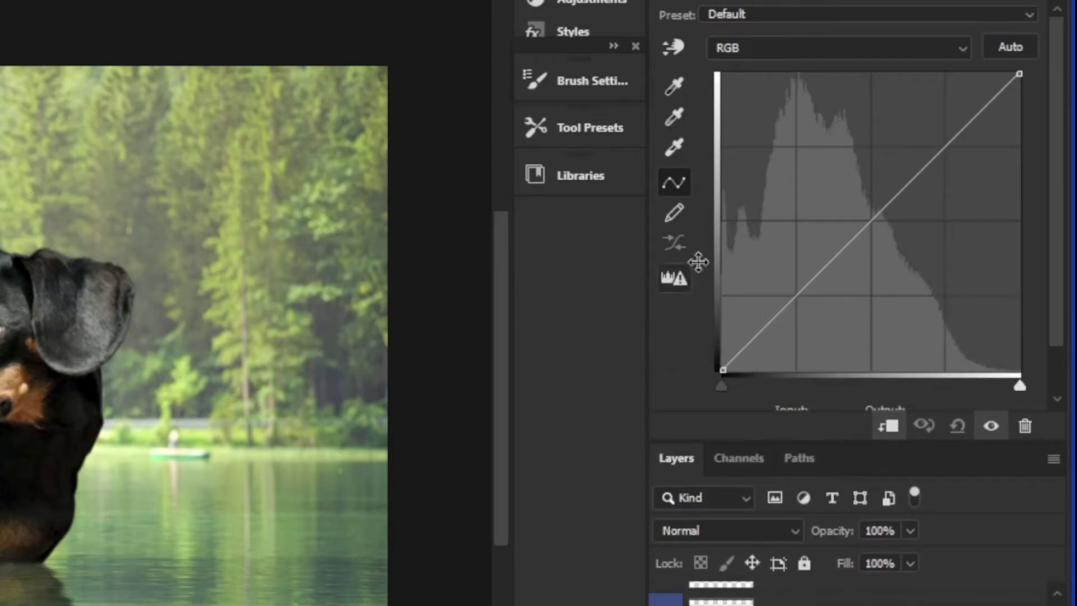
left_click_drag(1021, 75, 1072, 236)
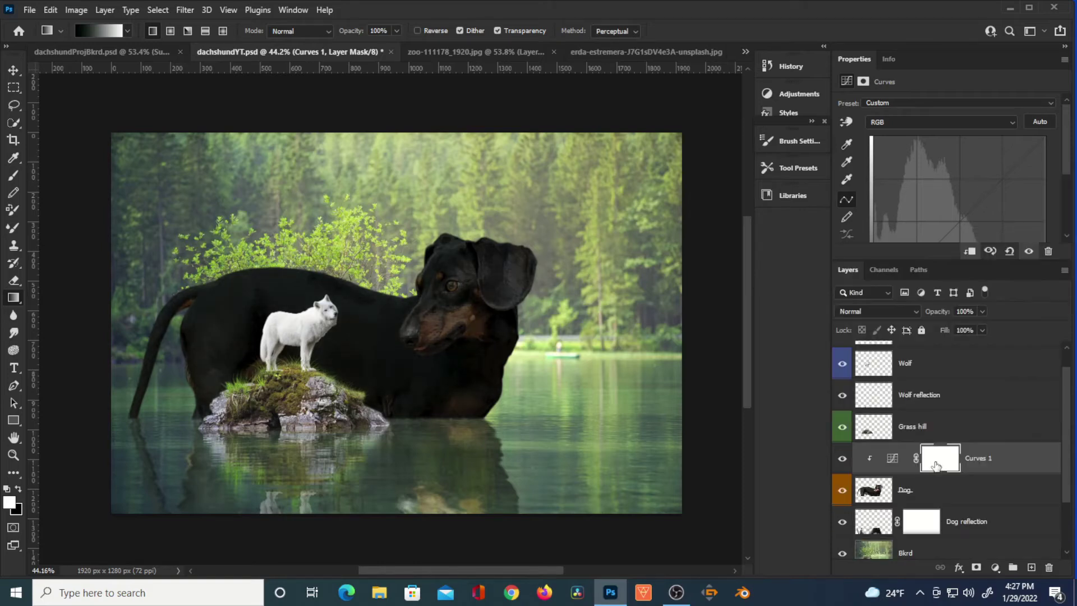
Step: Invert the Curves 1 layer mask to black and choose the Brush tool for painting on it
left_click(941, 546)
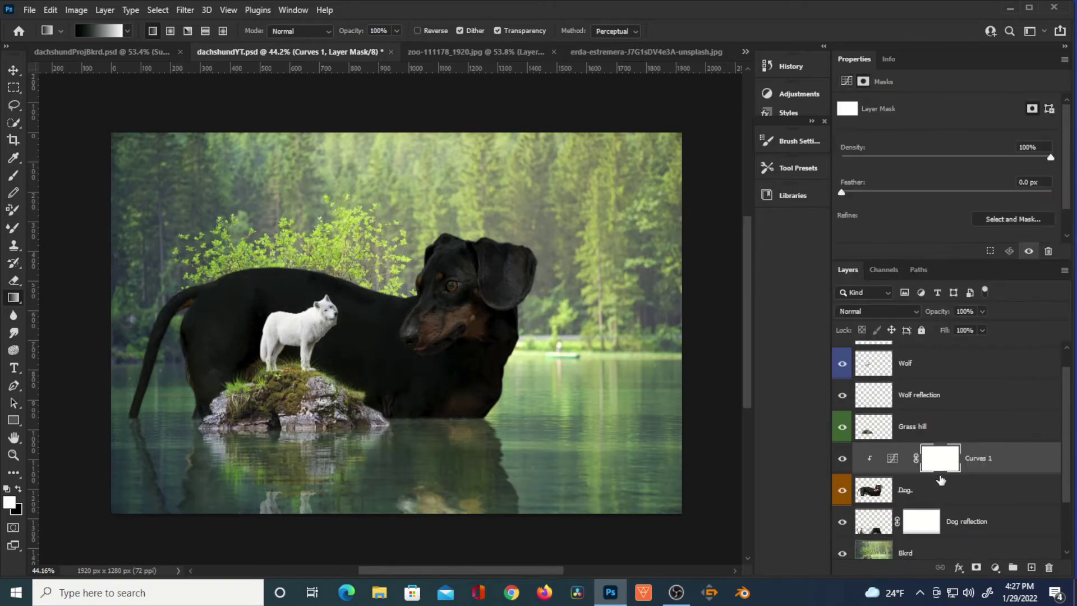
key("ctrl+i")
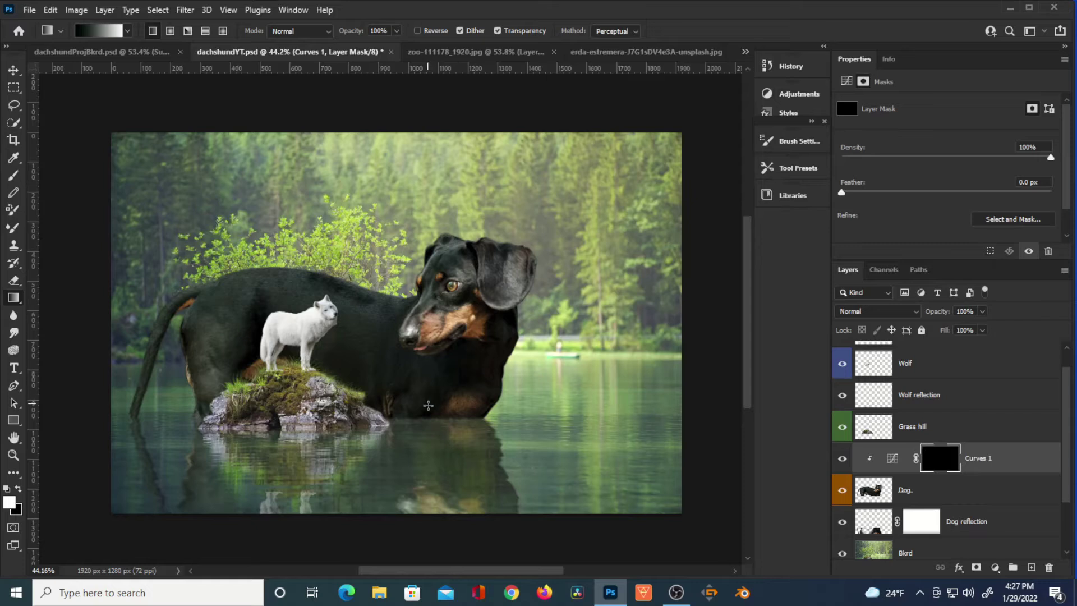
key("b")
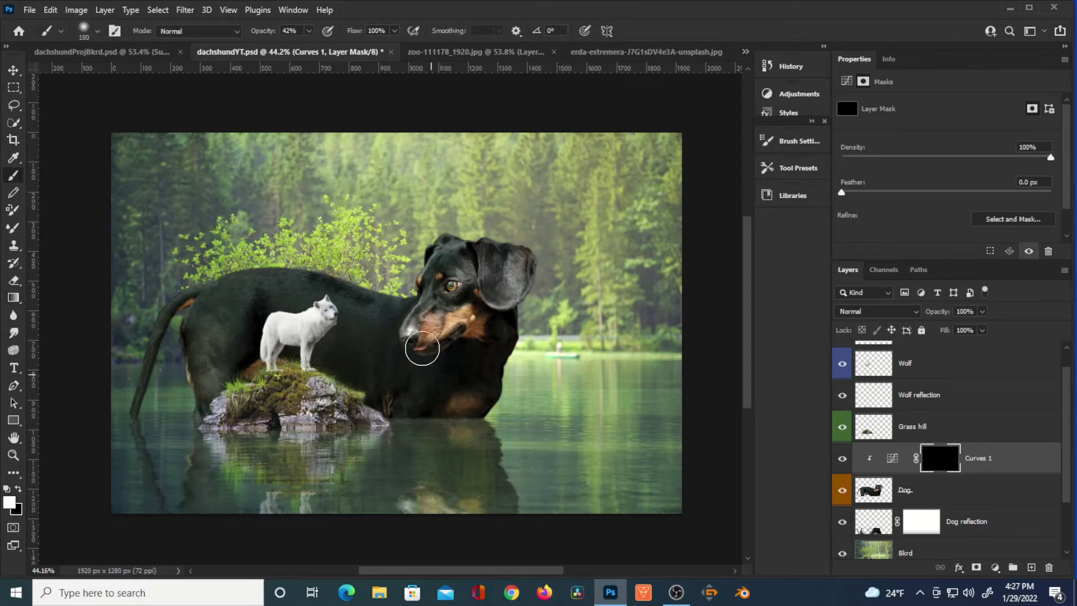
Step: Try darkening the dog's head by painting white on the Curves 1 mask at 100% brush opacity, and undo the stroke
left_click_drag(258, 34, 291, 35)
mouse_move(476, 235)
left_mouse_down()
mouse_move(431, 345)
mouse_move(488, 233)
left_mouse_up()
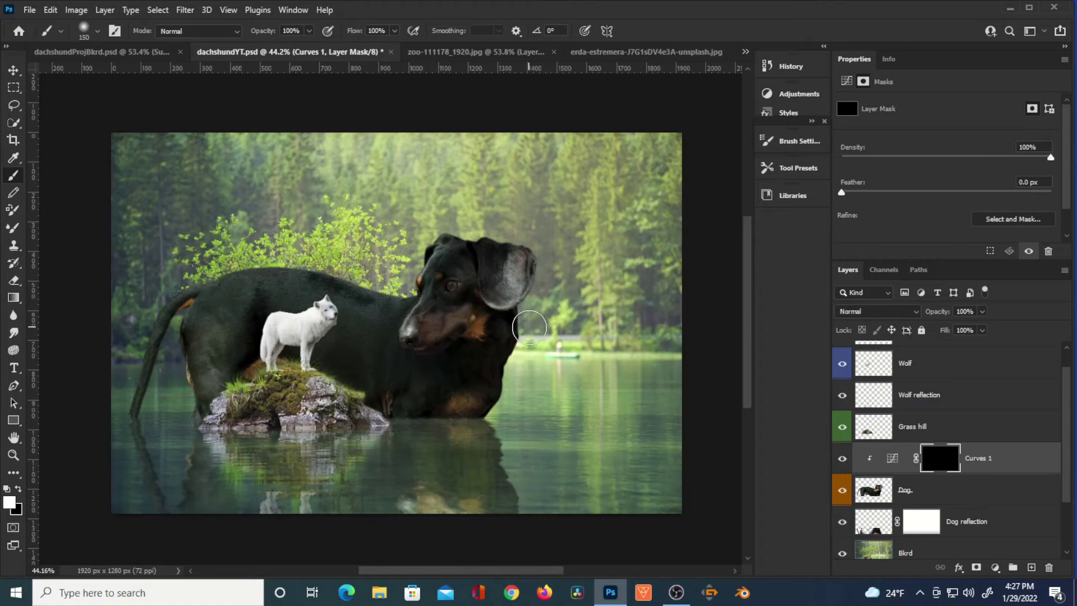
key("ctrl+z")
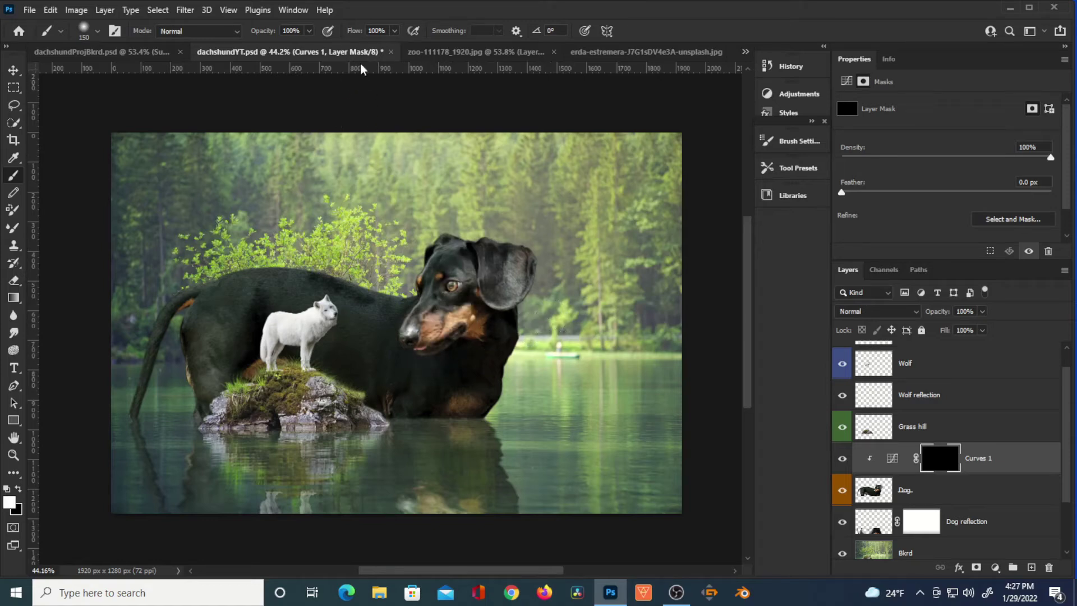
Step: Darken the dog's chest and lower neck by painting white on the Curves 1 mask with 40% brush opacity and 30% flow
left_click_drag(267, 33, 227, 47)
mouse_move(355, 31)
left_mouse_down()
mouse_move(347, 34)
mouse_move(359, 34)
left_mouse_up()
mouse_move(407, 389)
left_mouse_down()
mouse_move(413, 344)
mouse_move(421, 356)
mouse_move(396, 348)
mouse_move(406, 356)
left_mouse_up()
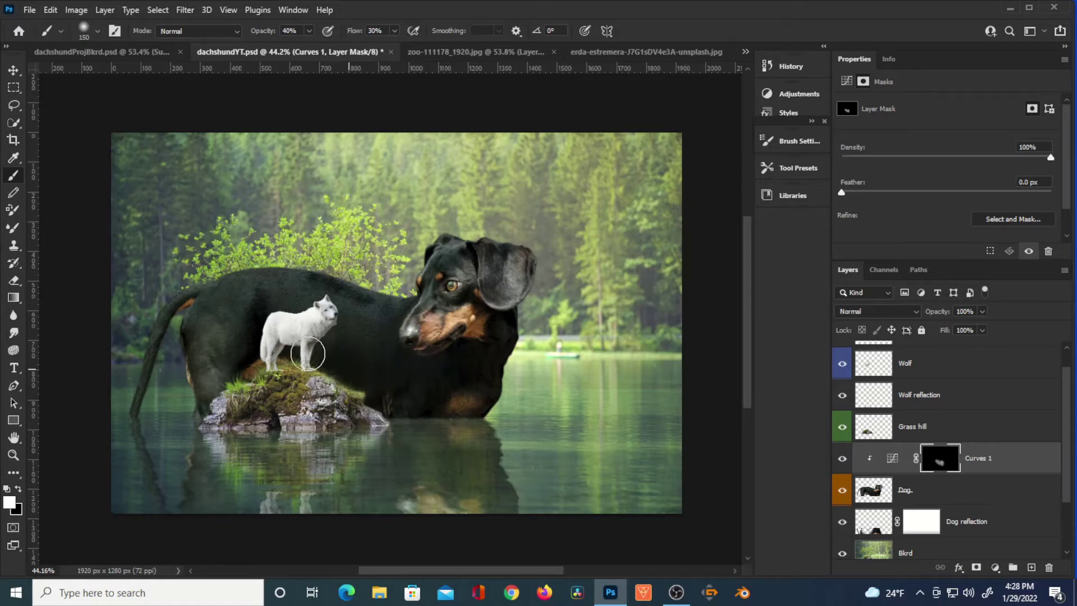
Step: Paint shading over the dog's belly, hind legs and tail on the Curves 1 mask, resizing the brush as needed, and compare before and after
mouse_move(215, 389)
left_mouse_down()
mouse_move(194, 406)
mouse_move(199, 391)
mouse_move(218, 382)
mouse_move(185, 452)
mouse_move(276, 380)
mouse_move(212, 404)
mouse_move(223, 373)
mouse_move(189, 410)
mouse_move(221, 402)
mouse_move(222, 383)
mouse_move(164, 397)
mouse_move(136, 397)
left_mouse_up()
key("bracketleft")
key("bracketleft")
key("bracketleft")
key("bracketleft")
key("bracketleft")
key("bracketleft")
key("bracketleft")
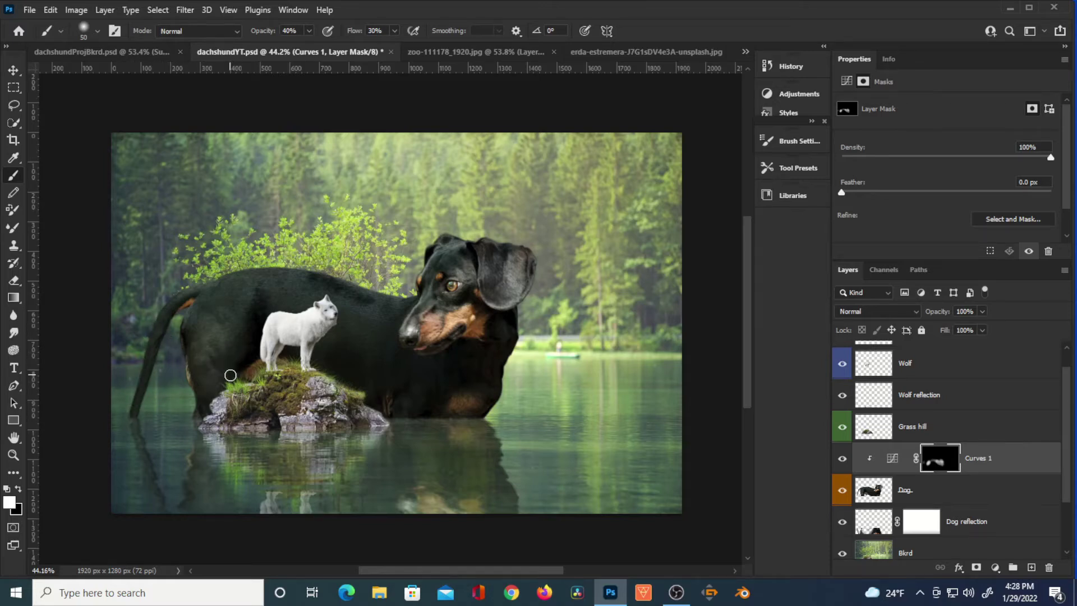
key("bracketright")
key("bracketright")
key("bracketright")
key("bracketright")
key("bracketright")
key("bracketright")
key("bracketright")
mouse_move(194, 374)
left_mouse_down()
mouse_move(185, 313)
mouse_move(201, 359)
left_mouse_up()
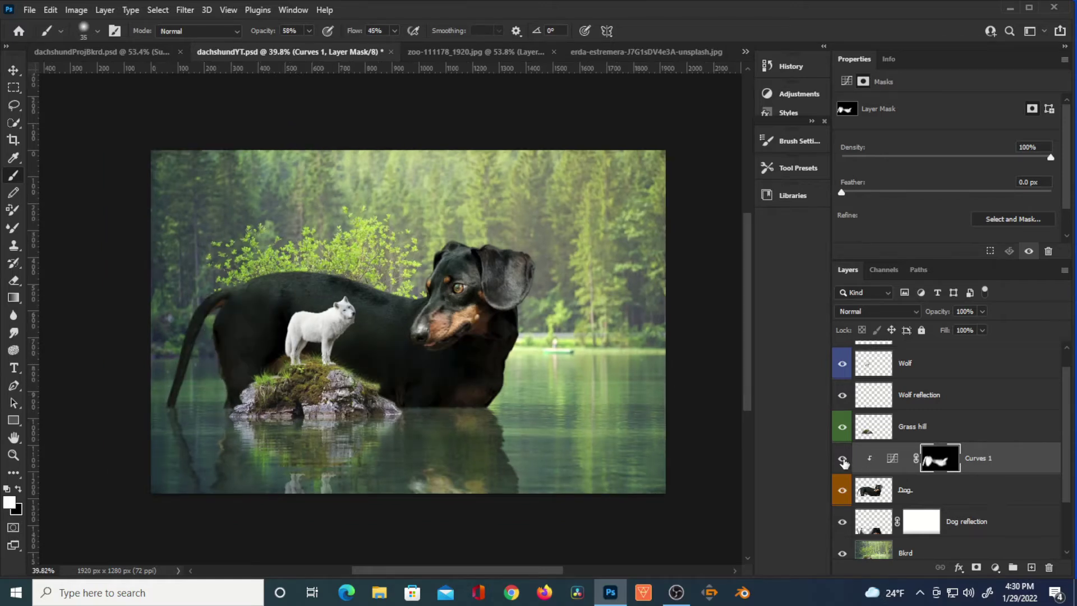
left_click(843, 460)
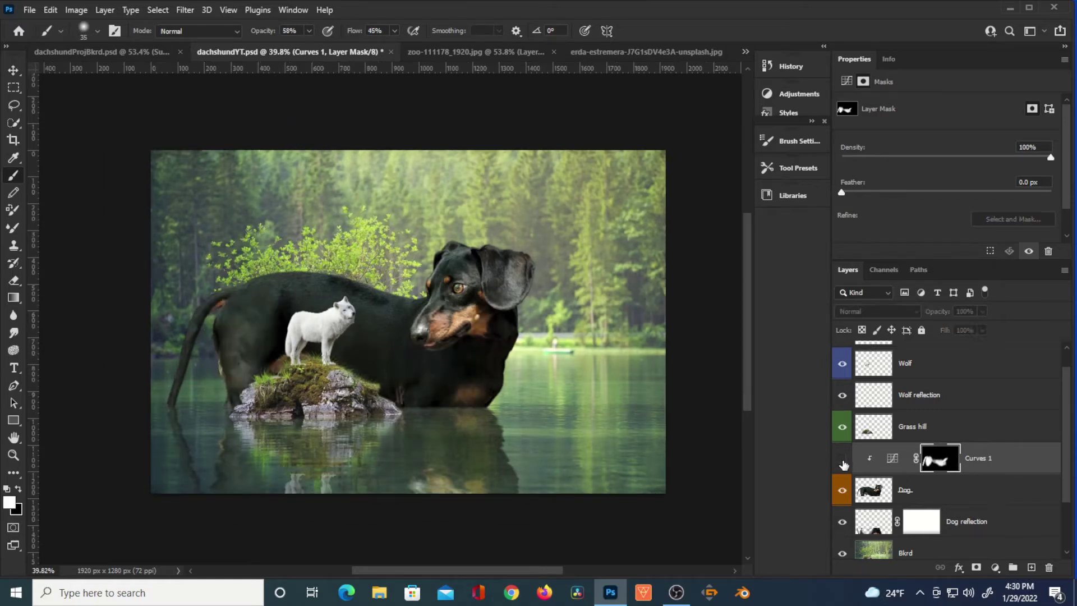
left_click(843, 461)
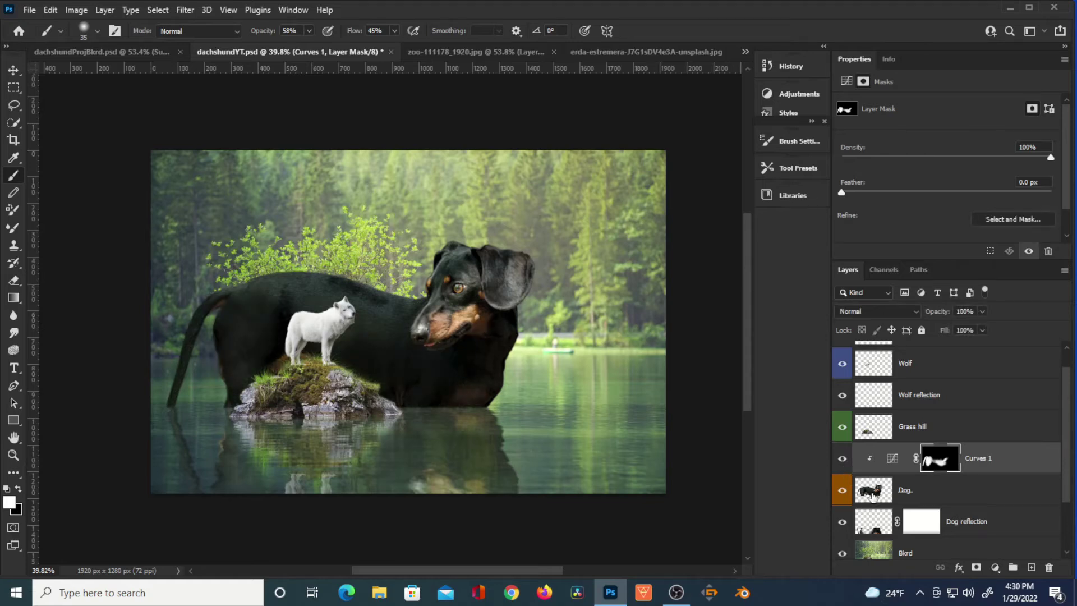
Step: Add a second Curves adjustment clipped directly above the Dog layer and brighten it with a curve point at input 100, output 226
left_click(874, 494)
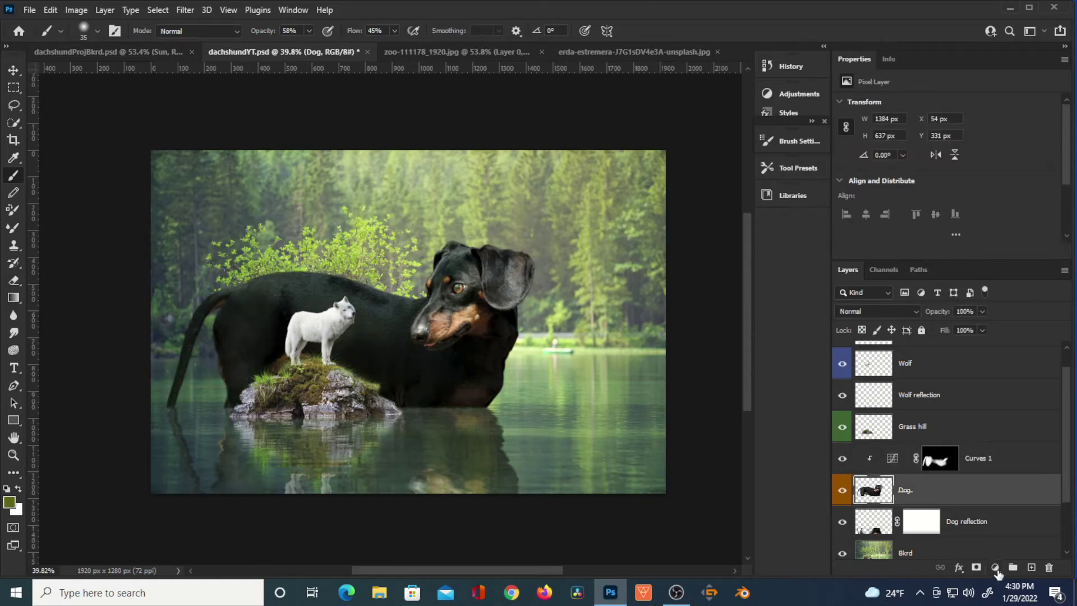
left_click(995, 568)
left_click(1007, 399)
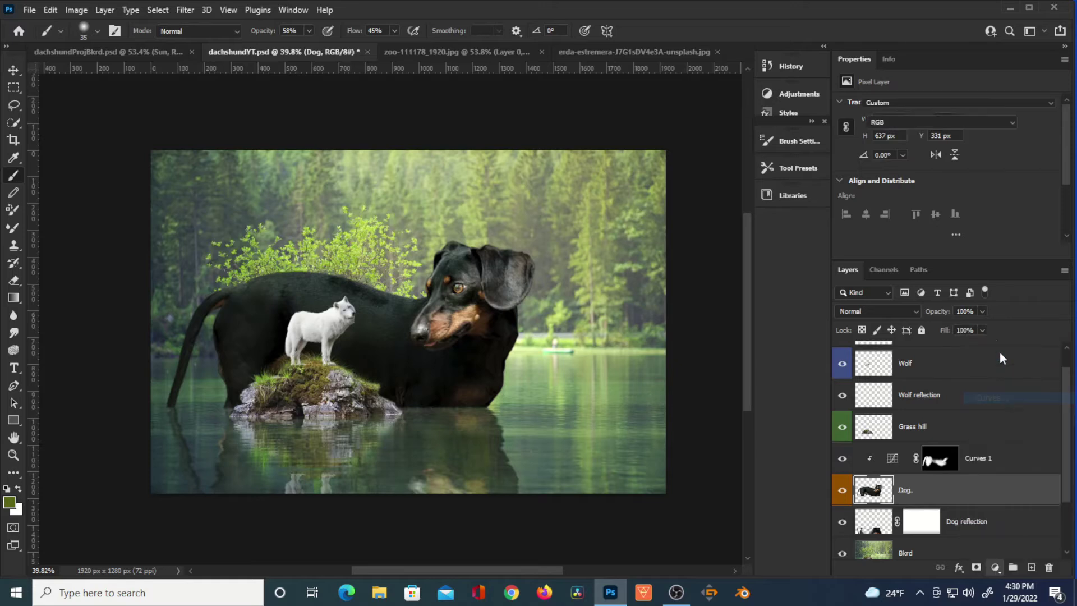
left_click_drag(950, 261, 944, 366)
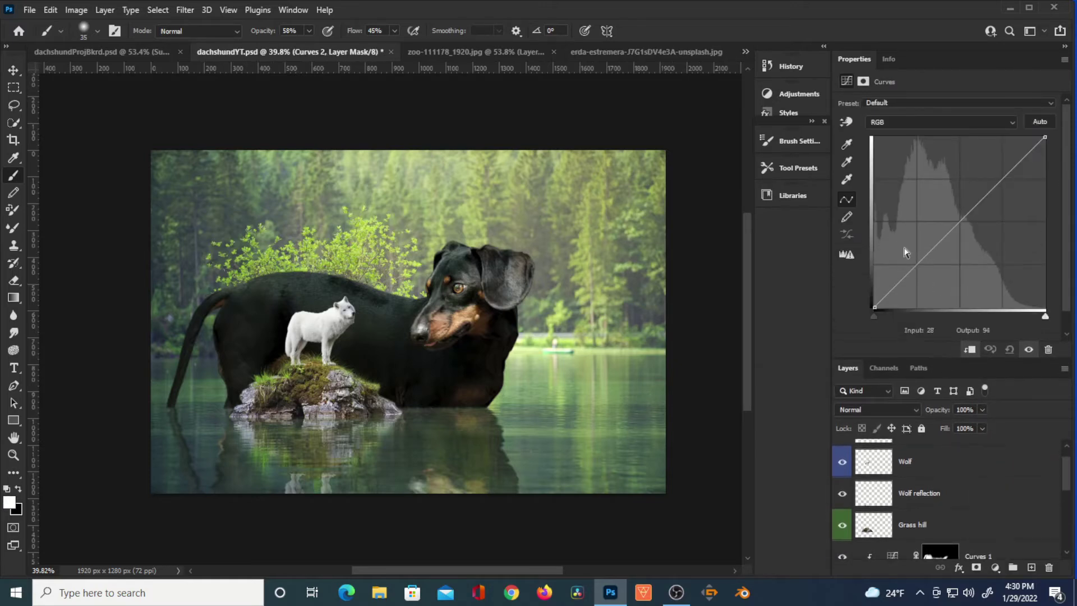
left_click_drag(971, 211, 941, 156)
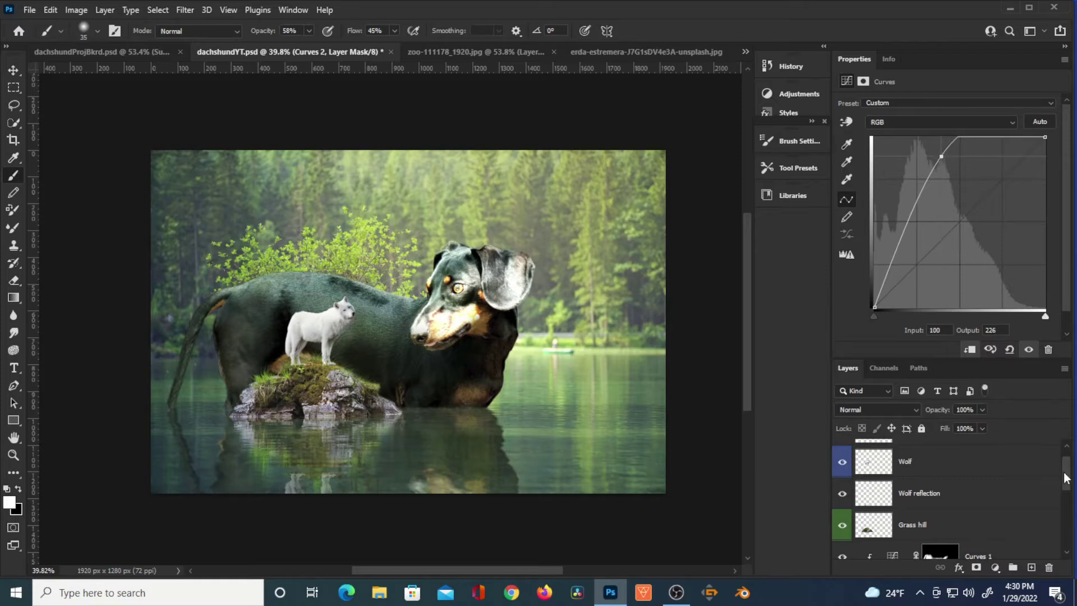
Step: Rename the Curves 2 layer as highlights and the Curves 1 layer as Darken, with the highlights mask left active
left_click_drag(1067, 484, 1051, 509)
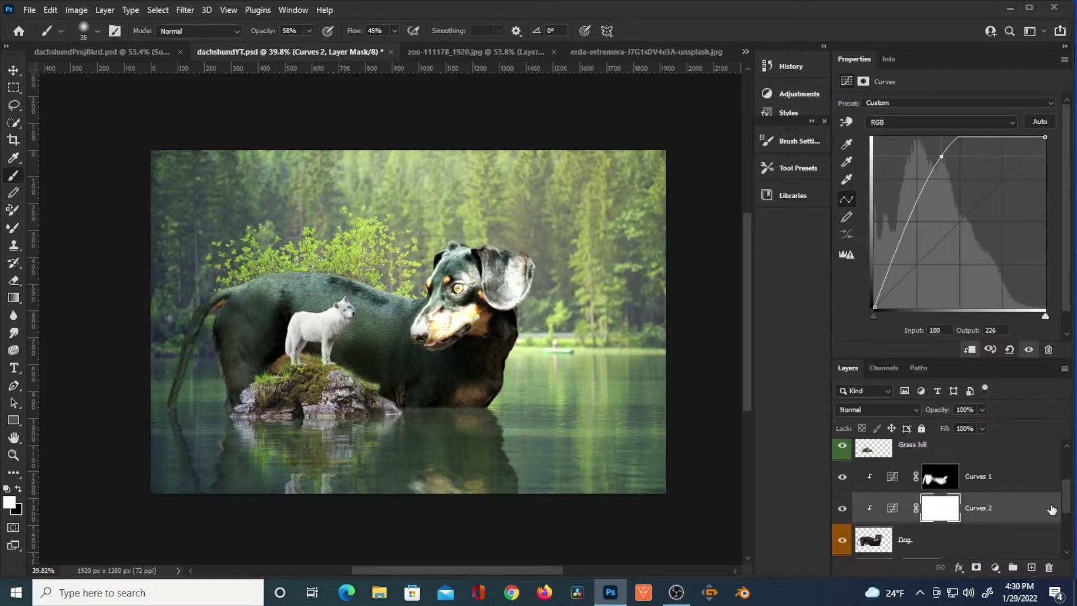
double_click(979, 509)
type("highlights")
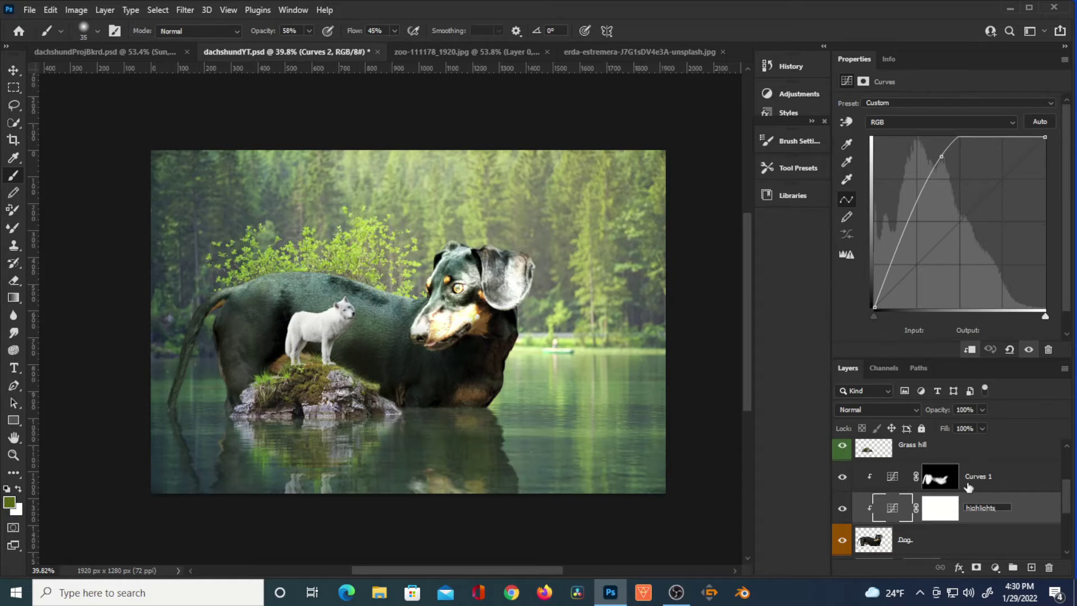
key("Return")
double_click(976, 477)
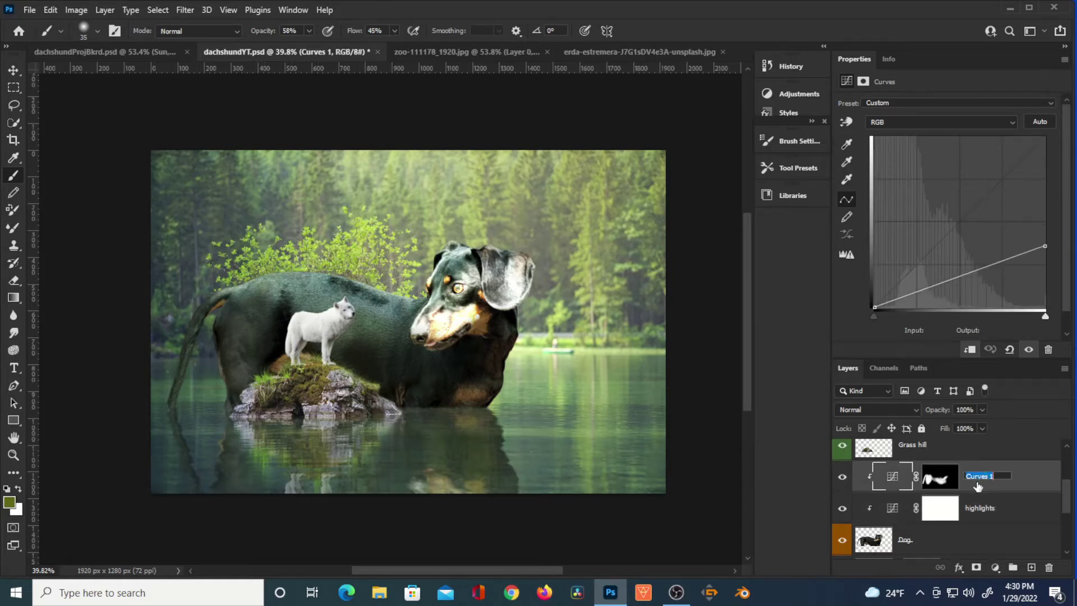
type("Darken")
left_click(941, 514)
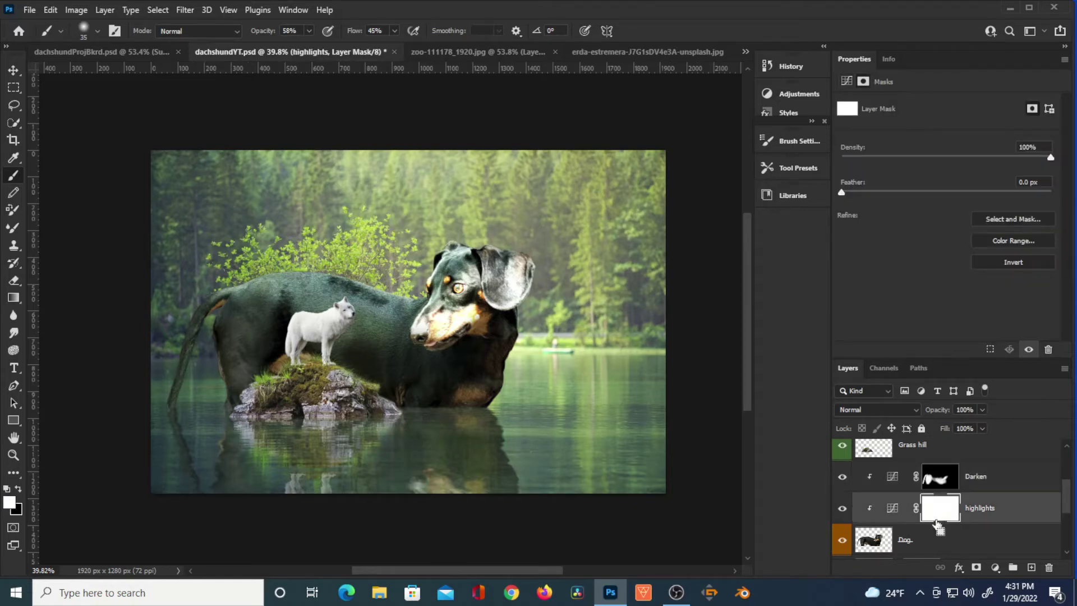
Step: Invert the highlights layer mask to black
key("ctrl+i")
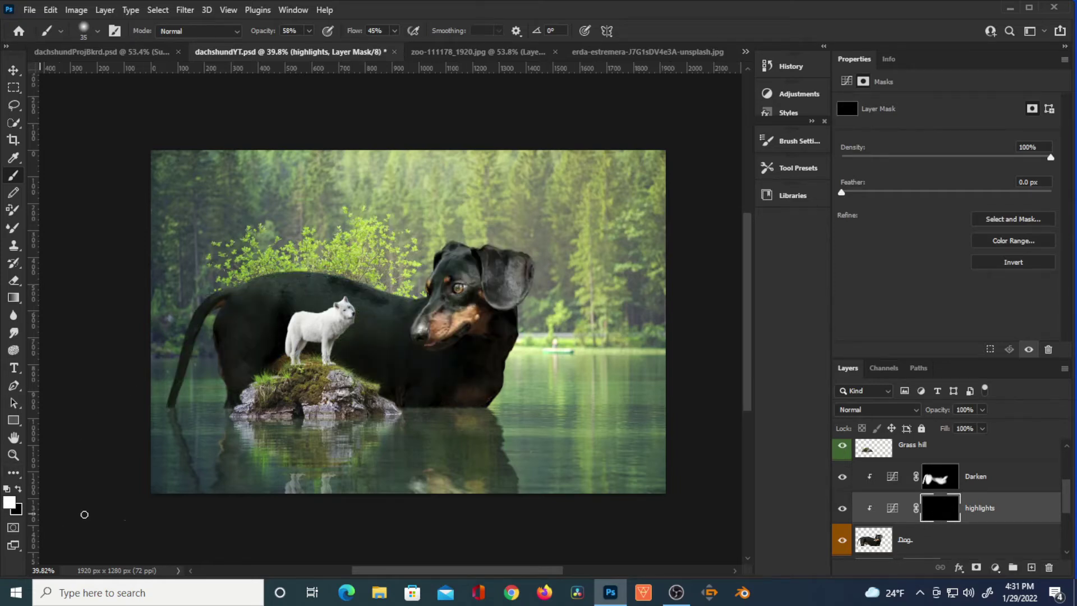
left_click_drag(264, 32, 387, 31)
mouse_move(392, 312)
left_mouse_down()
mouse_move(384, 342)
mouse_move(395, 297)
left_mouse_up()
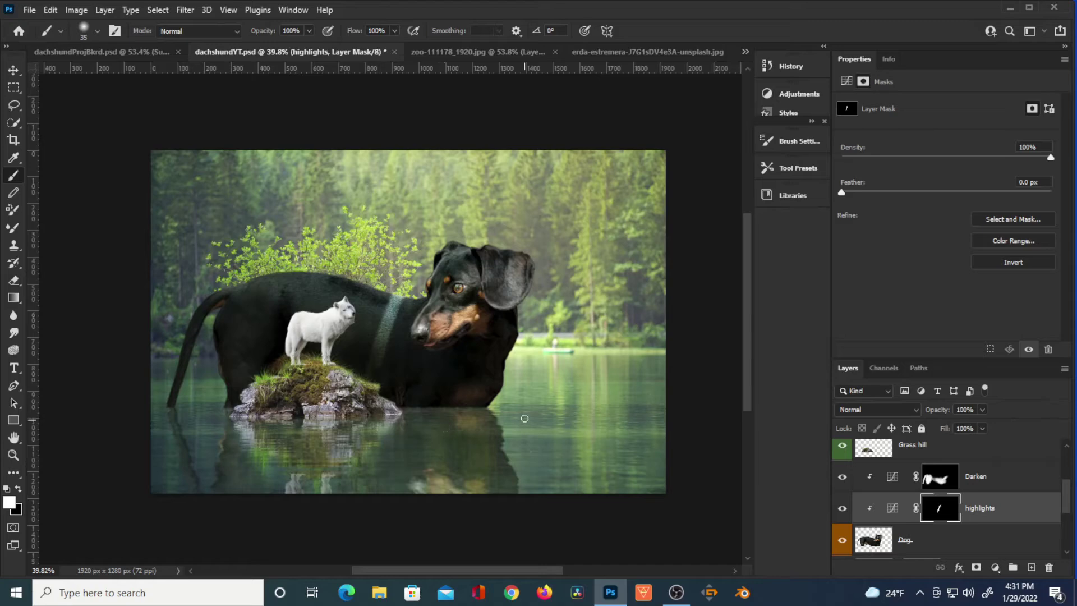
key("ctrl+z")
Step: Paint white at 45% opacity and 45% flow on the highlights mask along the dog's chest, ear and the top of its head
scroll(463, 305, "up", 3)
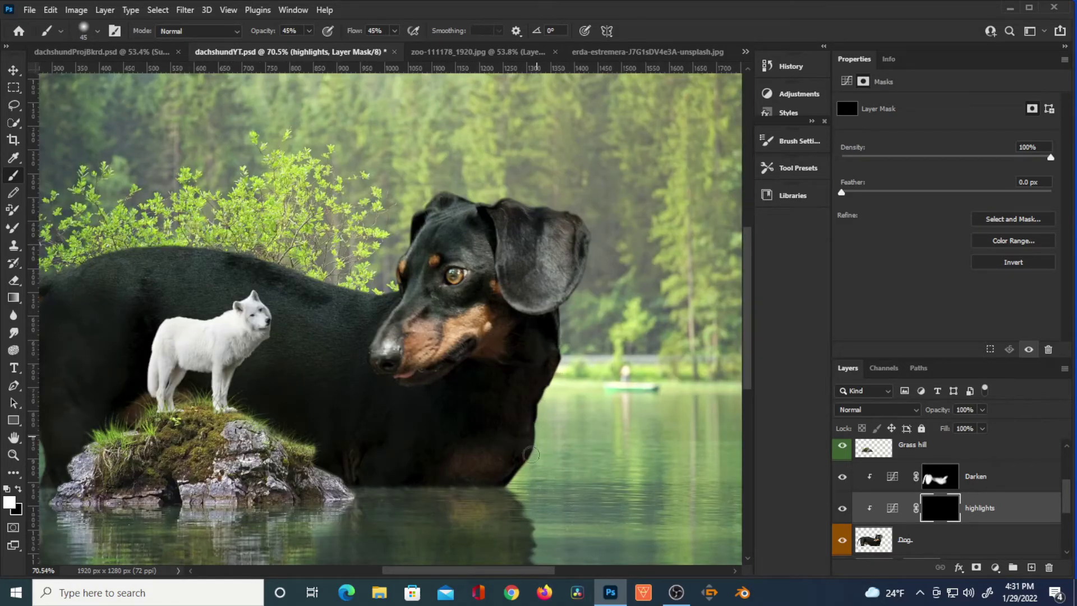
left_click_drag(547, 435, 524, 337)
mouse_move(536, 201)
left_mouse_down()
mouse_move(481, 200)
mouse_move(581, 212)
mouse_move(550, 203)
mouse_move(568, 206)
mouse_move(588, 219)
mouse_move(584, 267)
mouse_move(569, 292)
mouse_move(587, 275)
mouse_move(592, 233)
left_mouse_up()
mouse_move(500, 194)
left_mouse_down()
mouse_move(465, 204)
mouse_move(470, 194)
mouse_move(456, 192)
mouse_move(413, 216)
mouse_move(419, 195)
mouse_move(493, 198)
left_mouse_up()
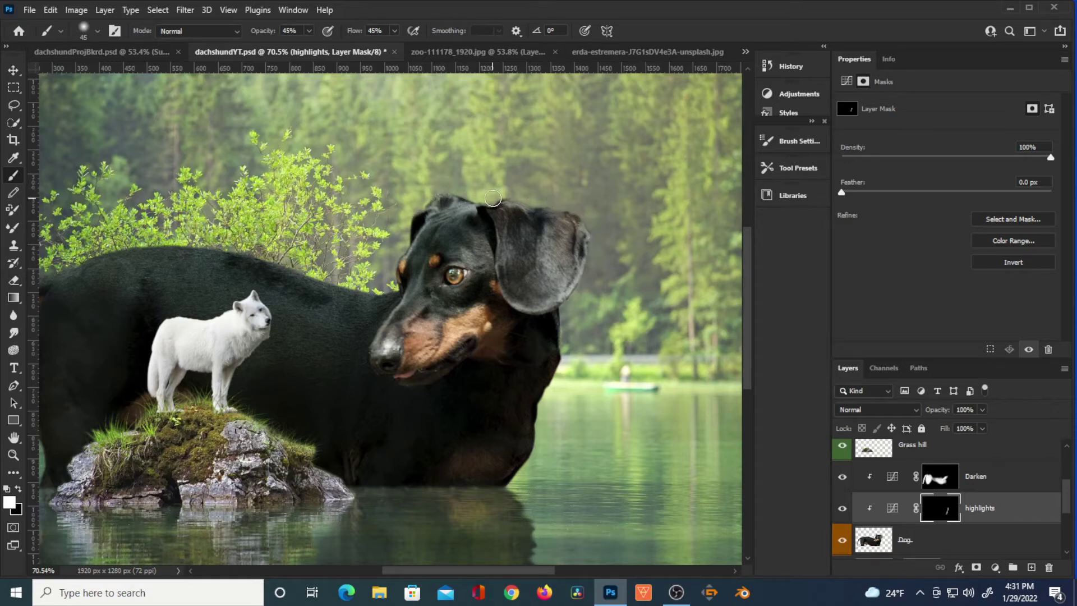
left_click(328, 31)
left_click_drag(477, 212, 478, 201)
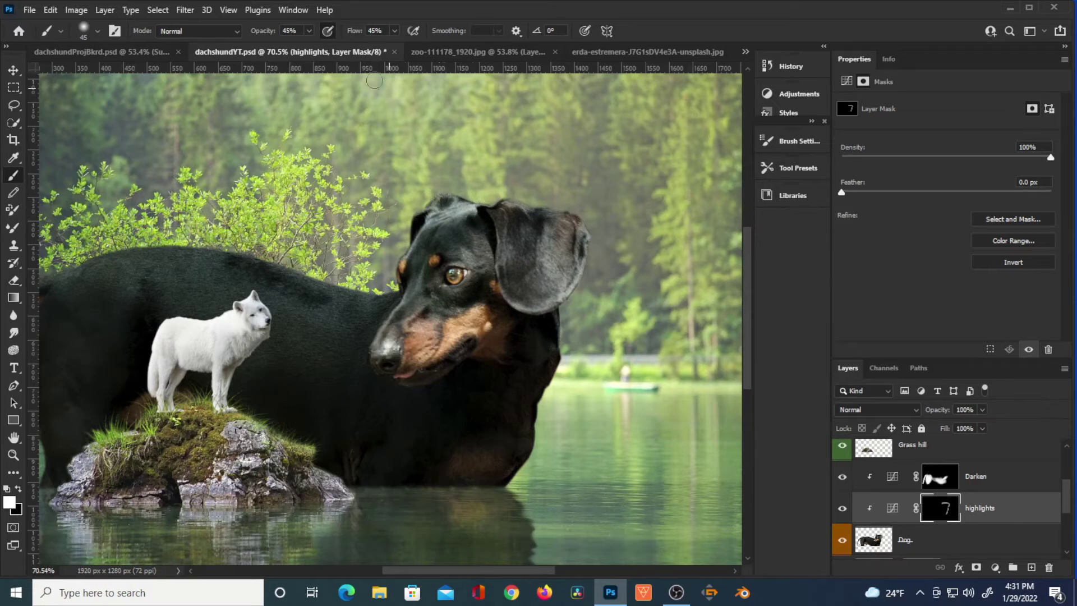
Step: Paint highlights along the dog's back and rump on the highlights mask with the brush at 76% opacity and 56% flow
mouse_move(262, 33)
left_mouse_down()
mouse_move(245, 45)
mouse_move(285, 34)
left_mouse_up()
left_click_drag(357, 35, 324, 58)
key("shift+2")
key("shift+6")
key("4")
key("shift+3")
key("shift+5")
mouse_move(264, 262)
left_mouse_down()
mouse_move(146, 247)
mouse_move(376, 286)
mouse_move(84, 255)
left_mouse_up()
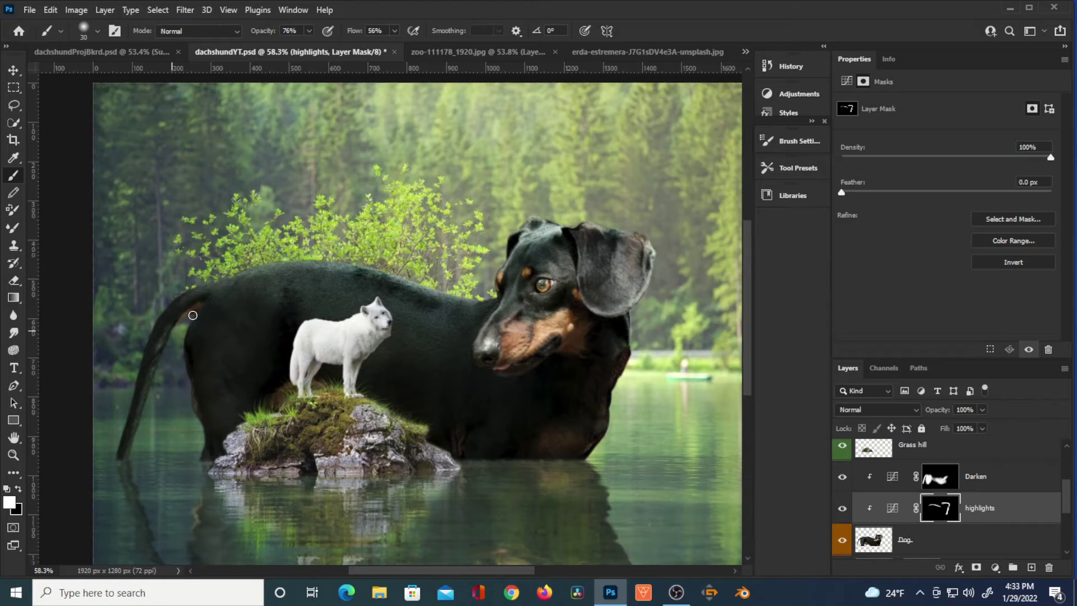
left_click_drag(195, 313, 193, 319)
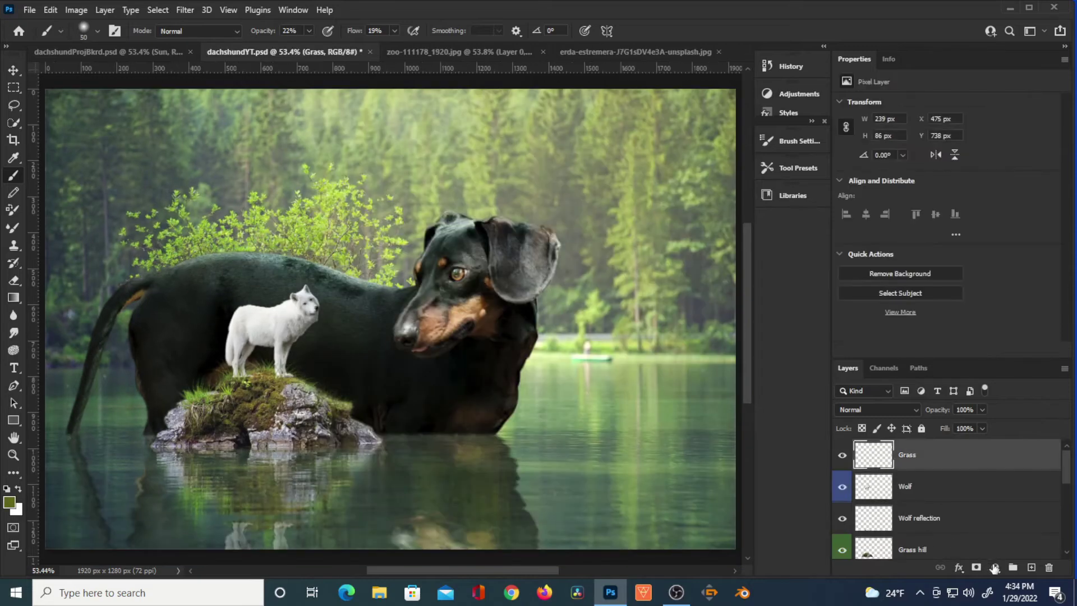
Step: Add a new layer above Grass and name it Sun
left_click(1030, 568)
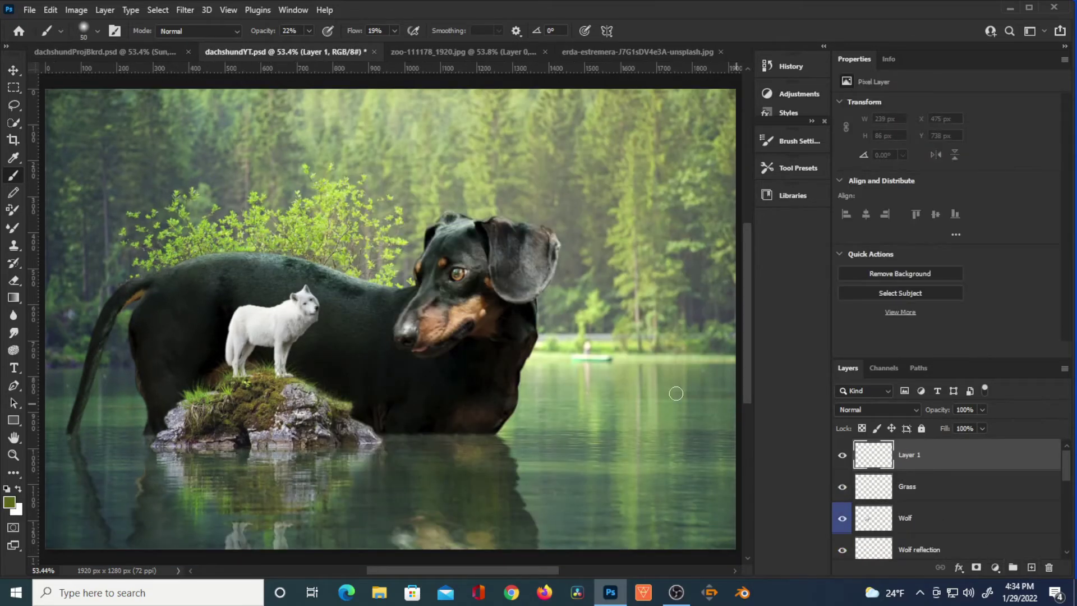
scroll(445, 405, "down", 3)
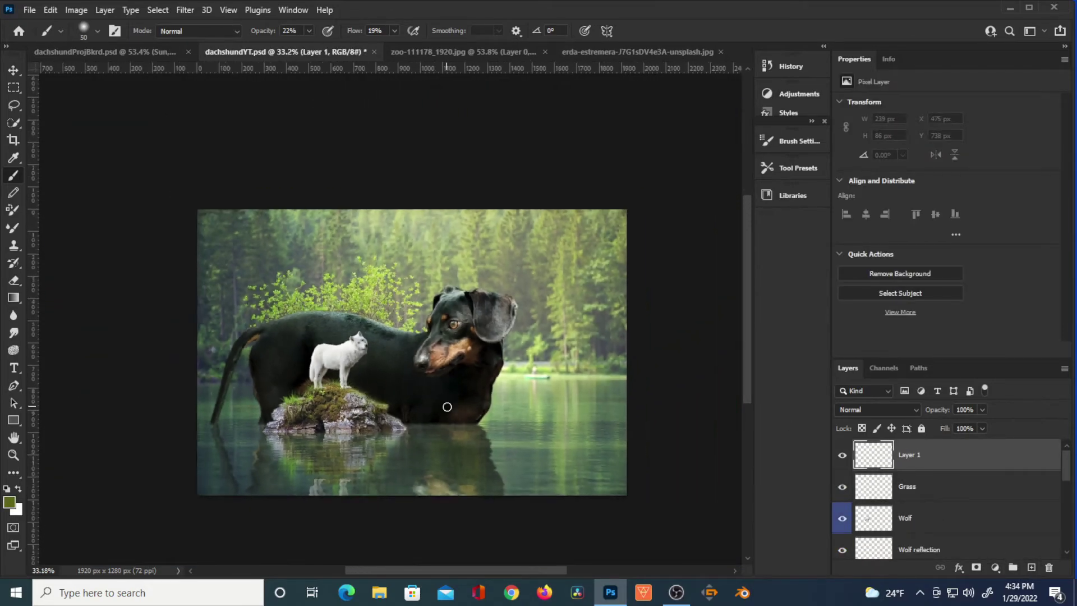
double_click(916, 458)
type("S")
key("Return")
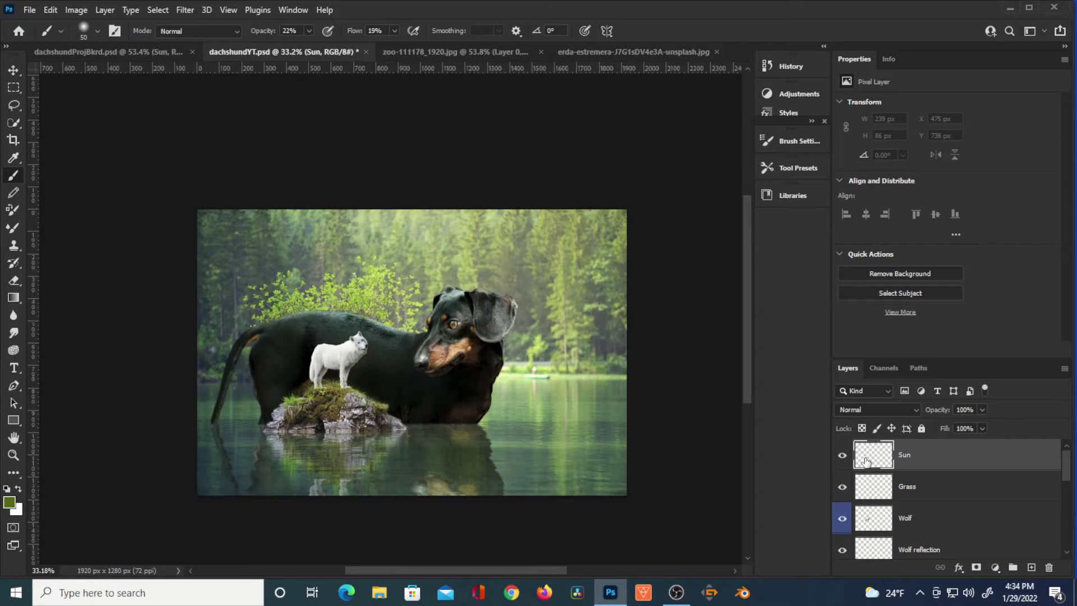
Step: Set the foreground color to the pale yellow fff4b4
left_click(9, 503)
left_click_drag(442, 473, 454, 479)
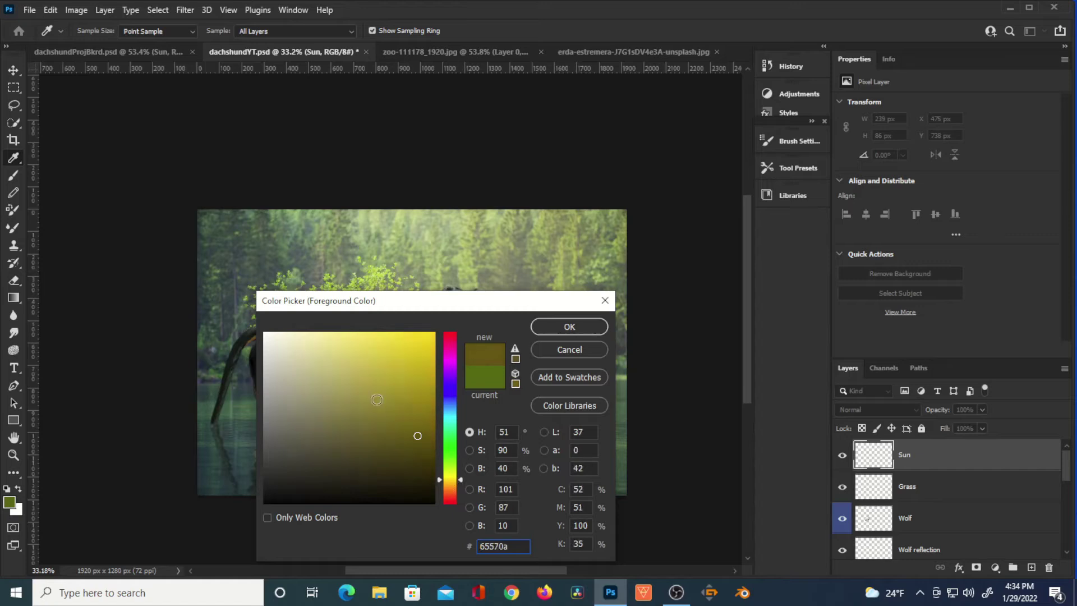
left_click(304, 332)
left_click_drag(304, 331, 313, 325)
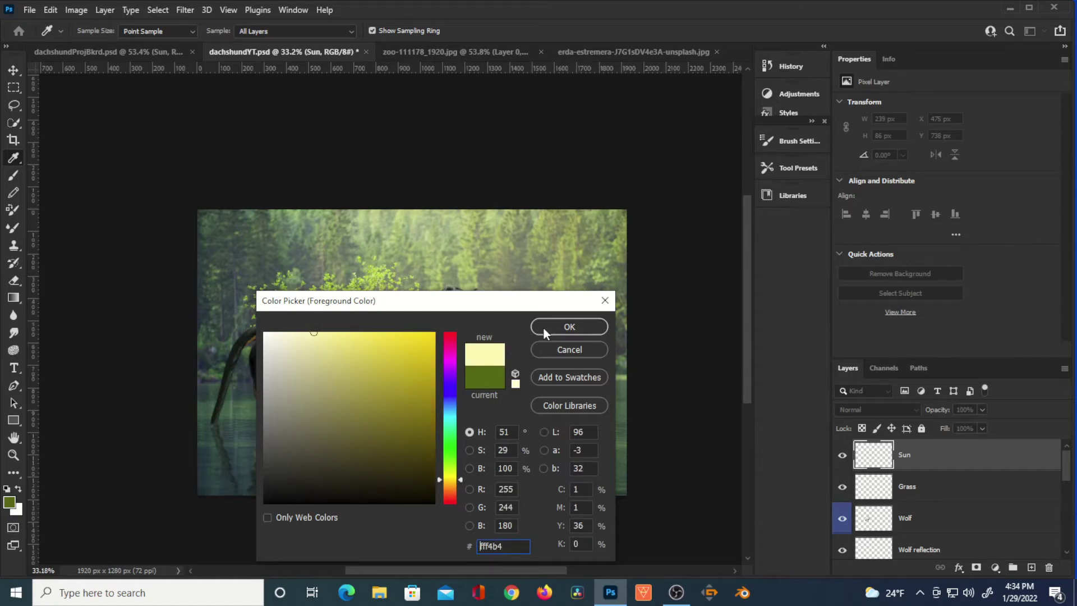
left_click(543, 326)
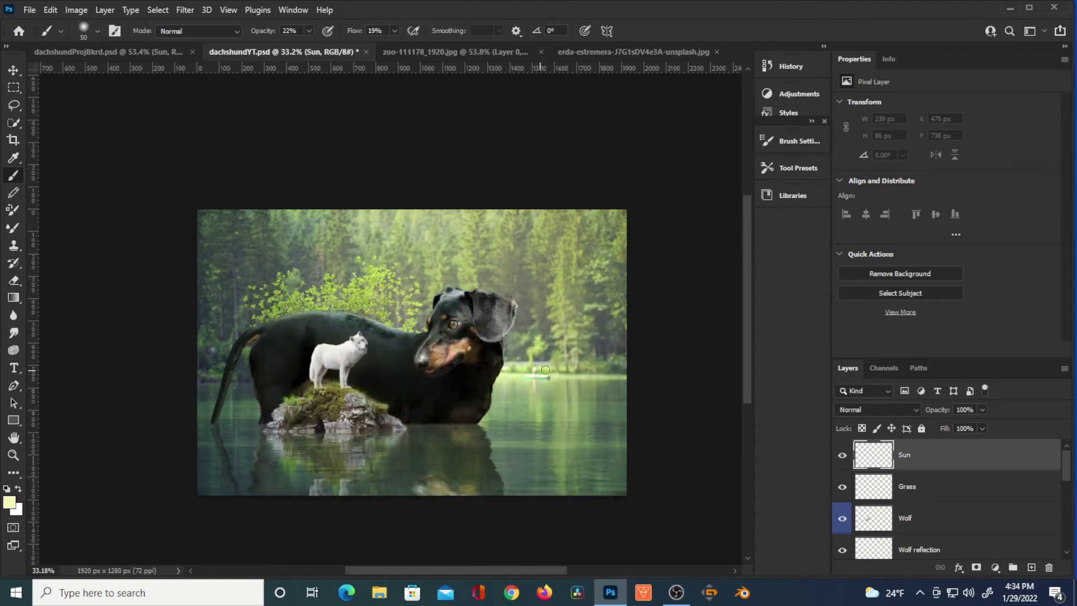
Step: Paint a sun glow in the image's upper-right area on the Sun layer with a 1700 px soft brush at 100% opacity and flow
key("bracketright")
key("bracketright")
key("bracketright")
key("bracketright")
key("bracketright")
key("bracketright")
key("bracketright")
key("bracketright")
key("bracketright")
key("bracketright")
key("bracketright")
key("bracketright")
key("bracketright")
key("bracketright")
key("bracketright")
key("bracketright")
key("bracketright")
key("bracketright")
key("bracketright")
key("bracketright")
key("bracketright")
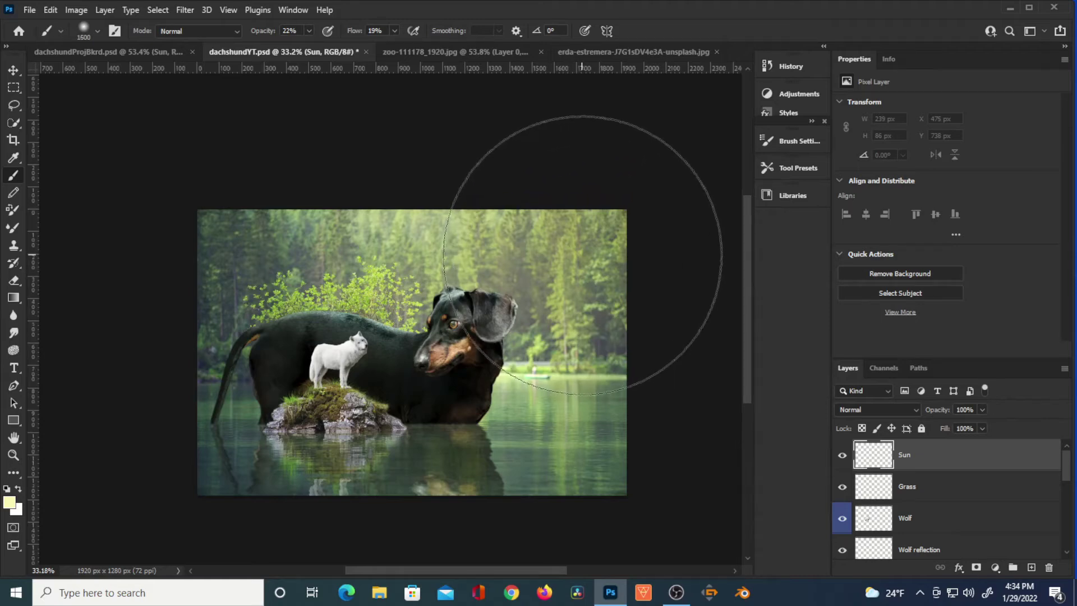
key("bracketright")
key("bracketright")
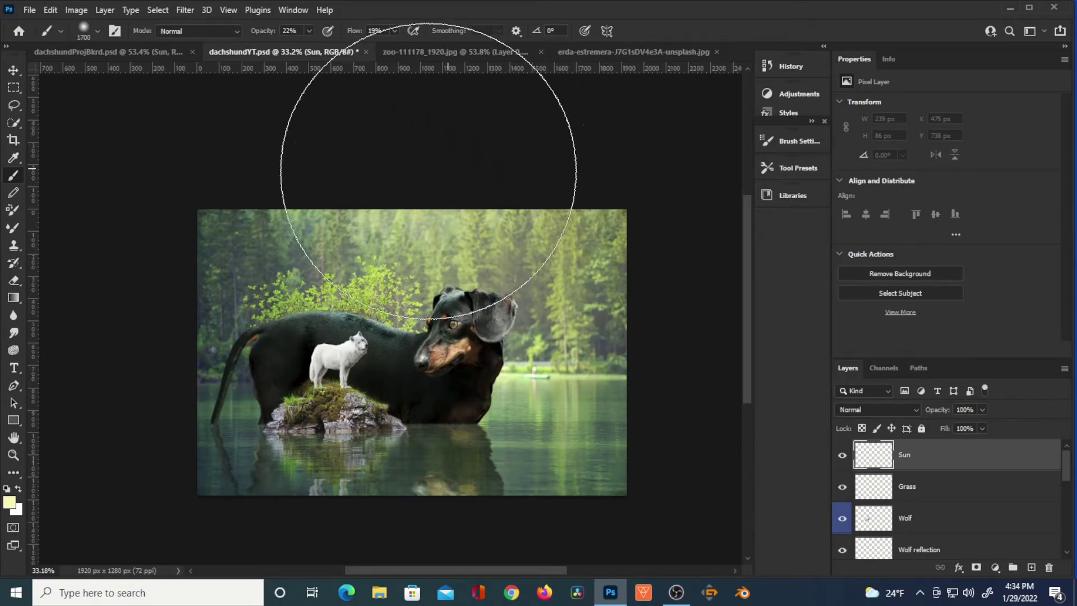
left_click_drag(259, 31, 364, 53)
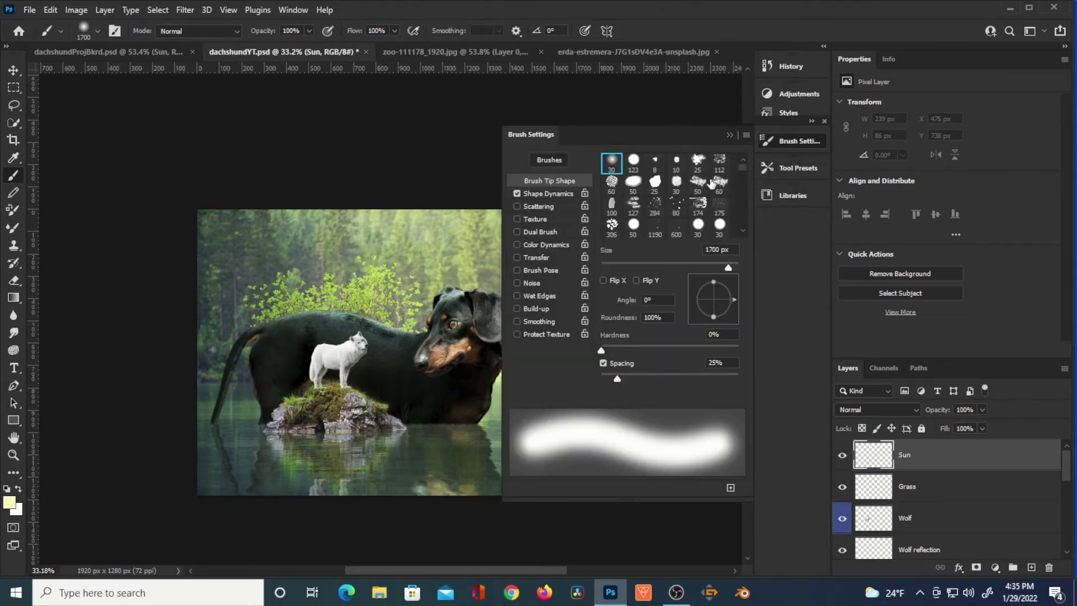
left_click(729, 135)
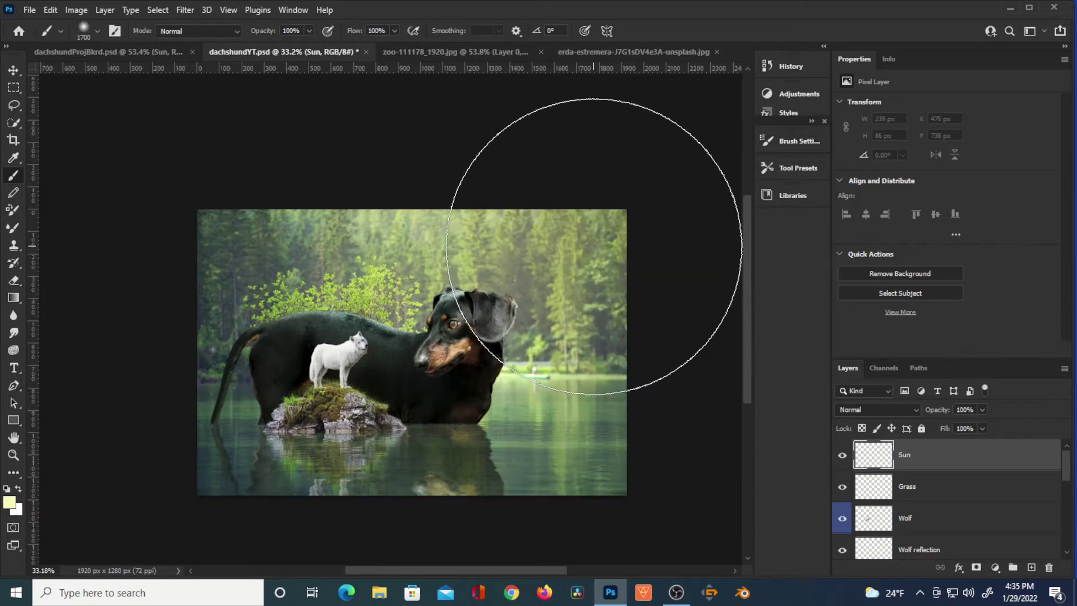
left_click(596, 247)
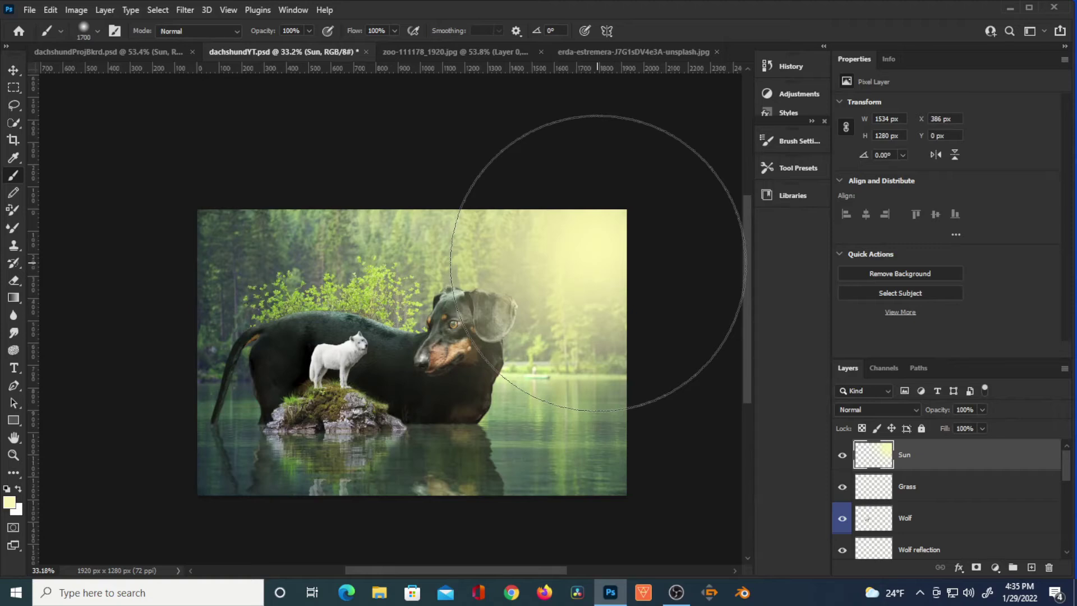
Step: Reduce the Sun layer's opacity to 58%
key("ctrl+s")
left_click(974, 407)
type("7")
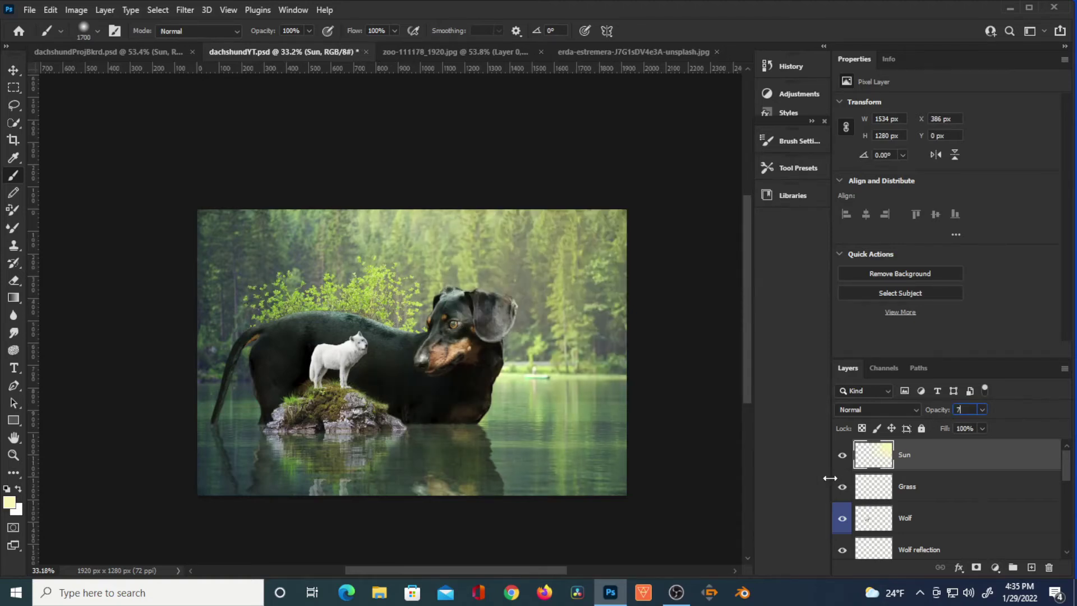
type("3")
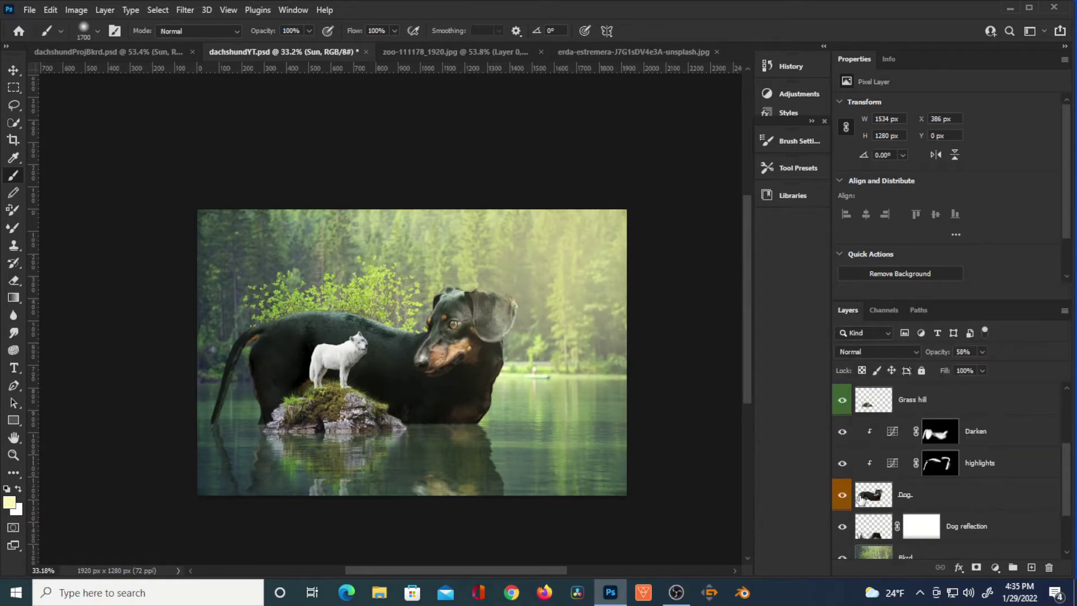
Step: Add a Hue/Saturation adjustment clipped to the Dog layer and enable Colorize
left_click(868, 499)
left_click(996, 568)
left_click(1011, 440)
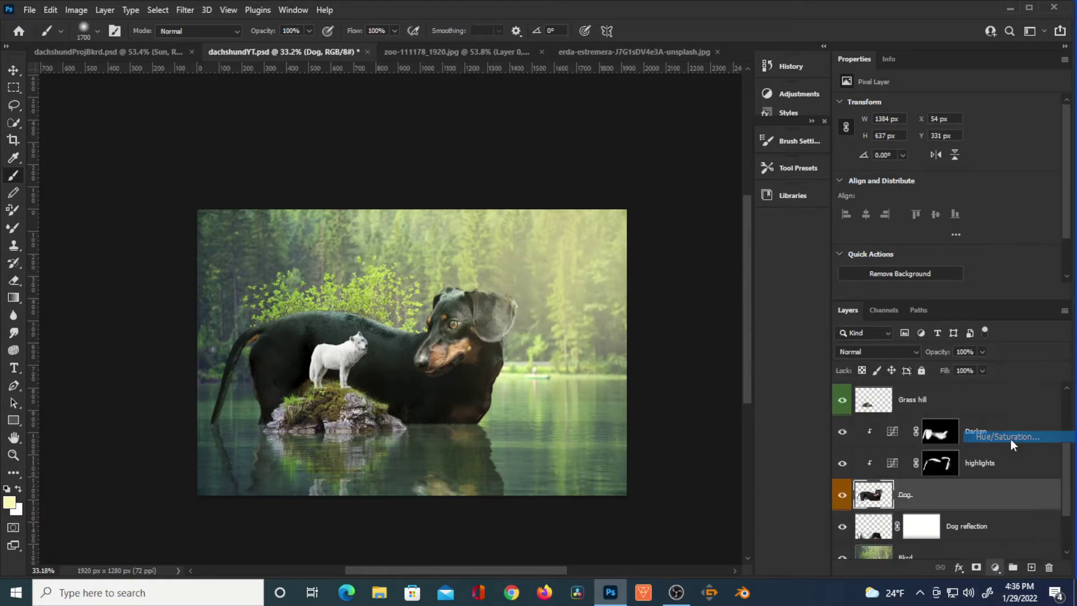
left_click(908, 225)
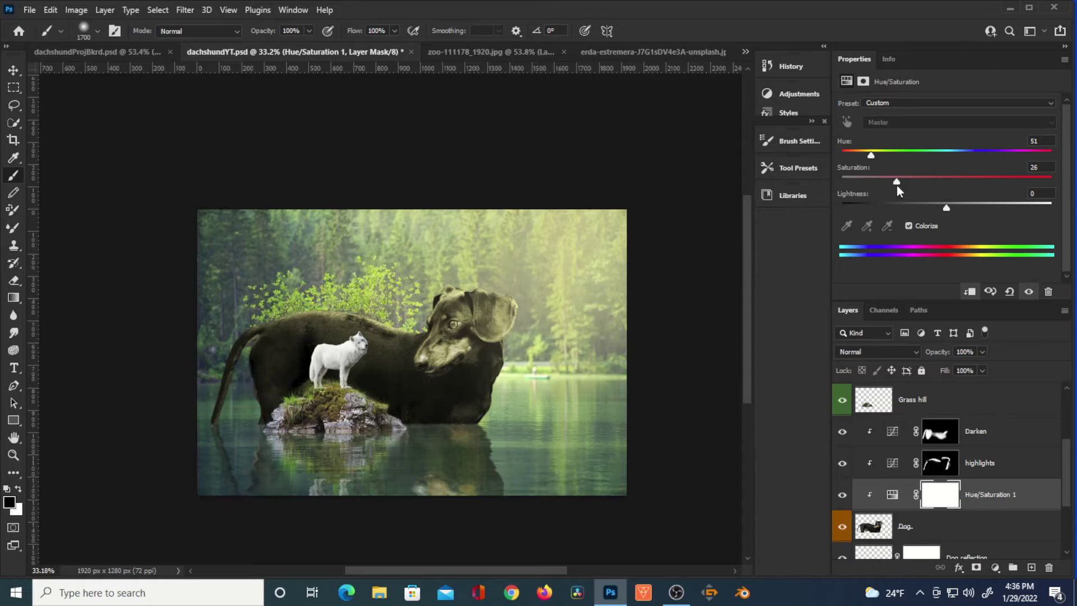
Step: Set the dog's Hue/Saturation adjustment to hue 38 and saturation 100, and invert its mask to black
left_click_drag(896, 183, 1051, 183)
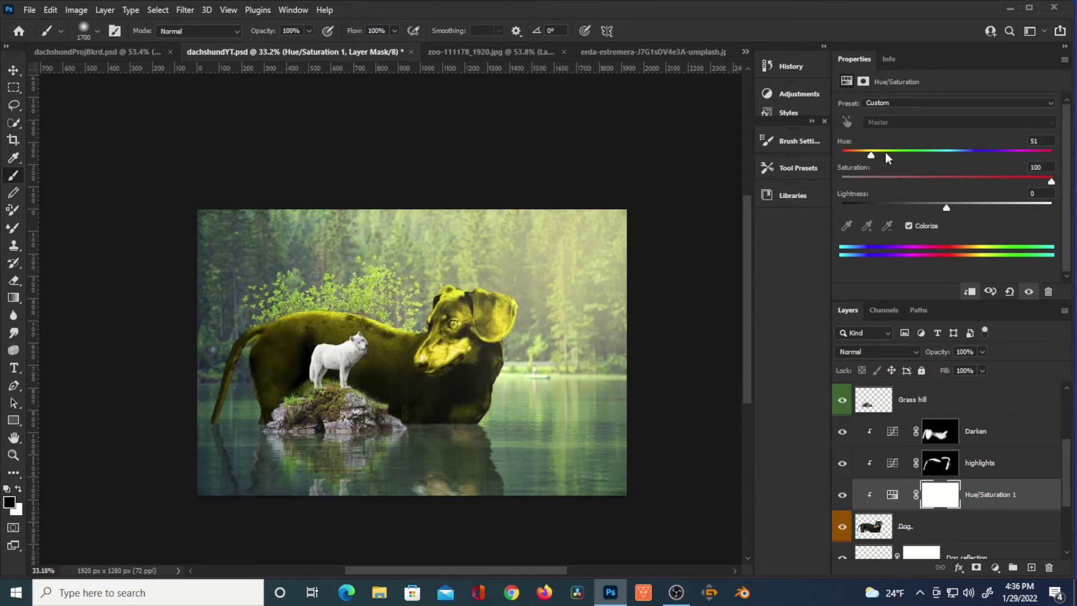
left_click_drag(871, 155, 862, 152)
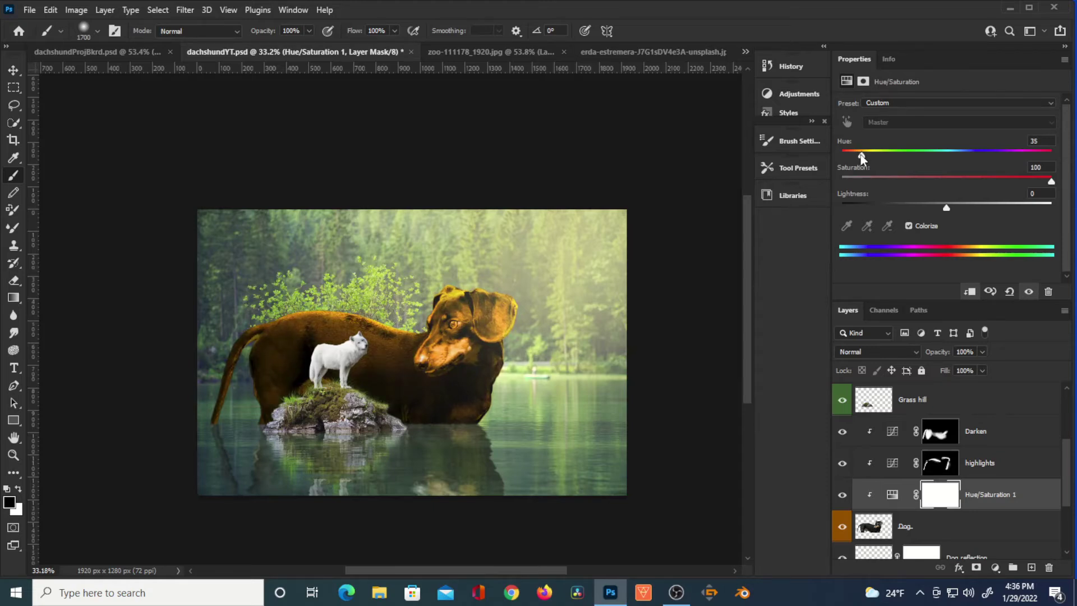
left_click_drag(864, 154, 864, 153)
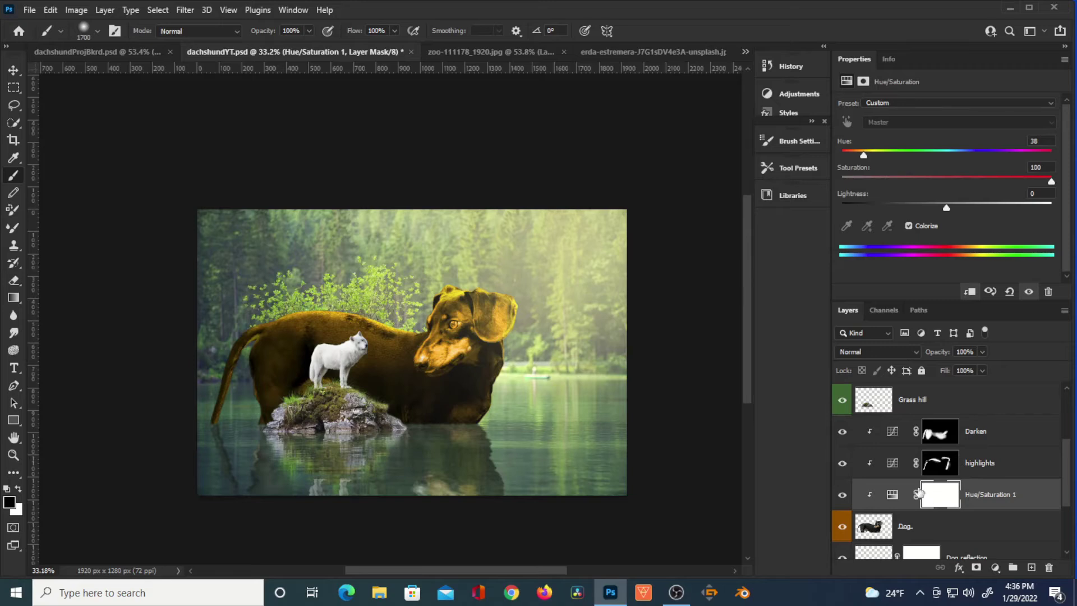
mouse_move(946, 215)
left_mouse_down()
mouse_move(973, 211)
mouse_move(944, 215)
left_mouse_up()
left_click(938, 497)
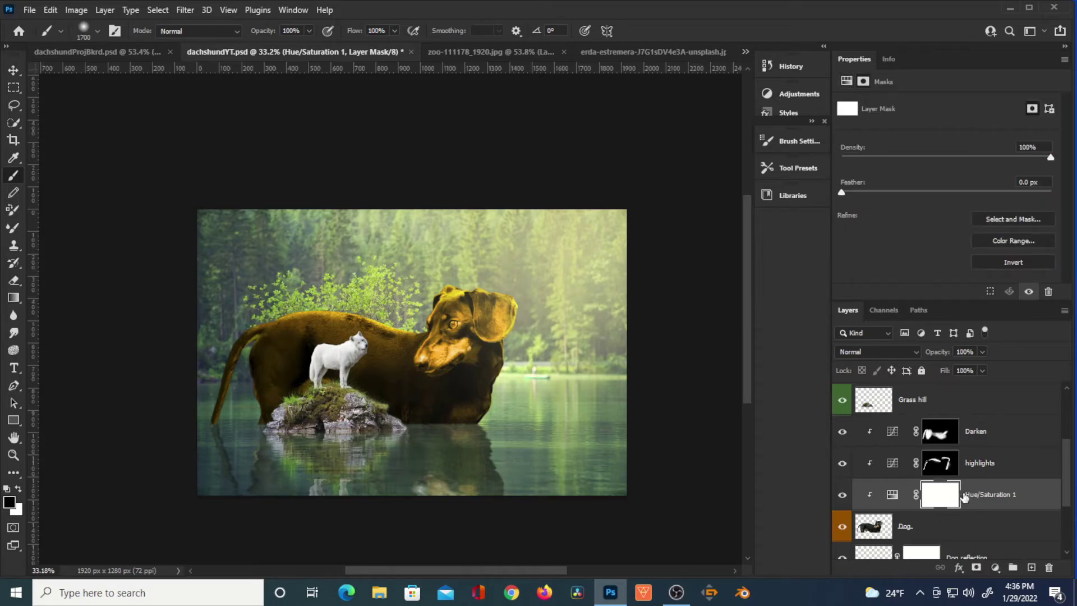
key("ctrl+i")
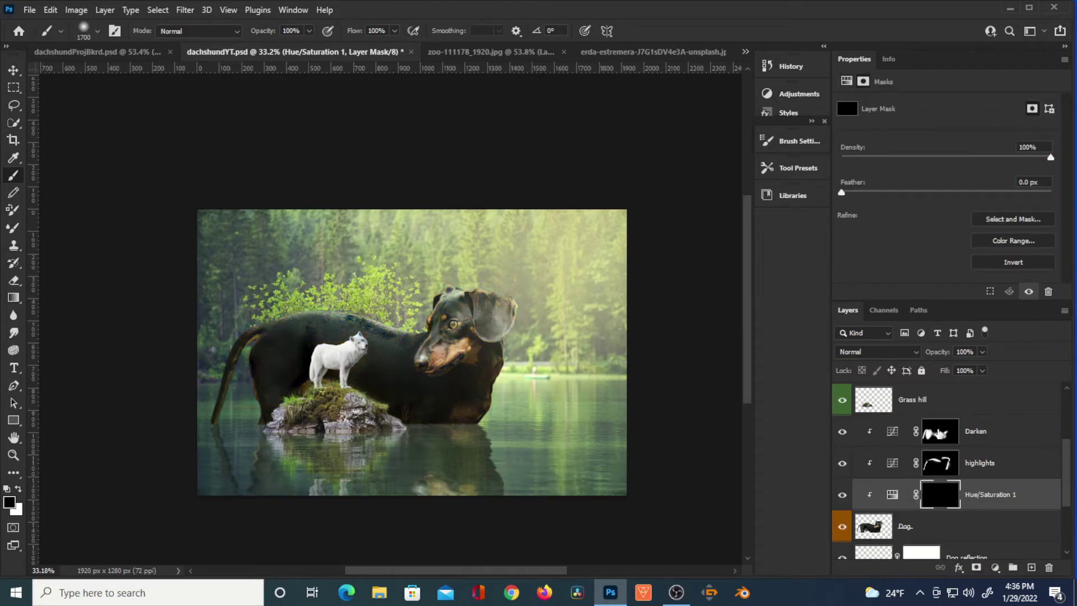
Step: Add another clipped Hue/Saturation adjustment directly above the Dog layer, beneath Sun highlights
left_click(887, 526)
left_click(996, 567)
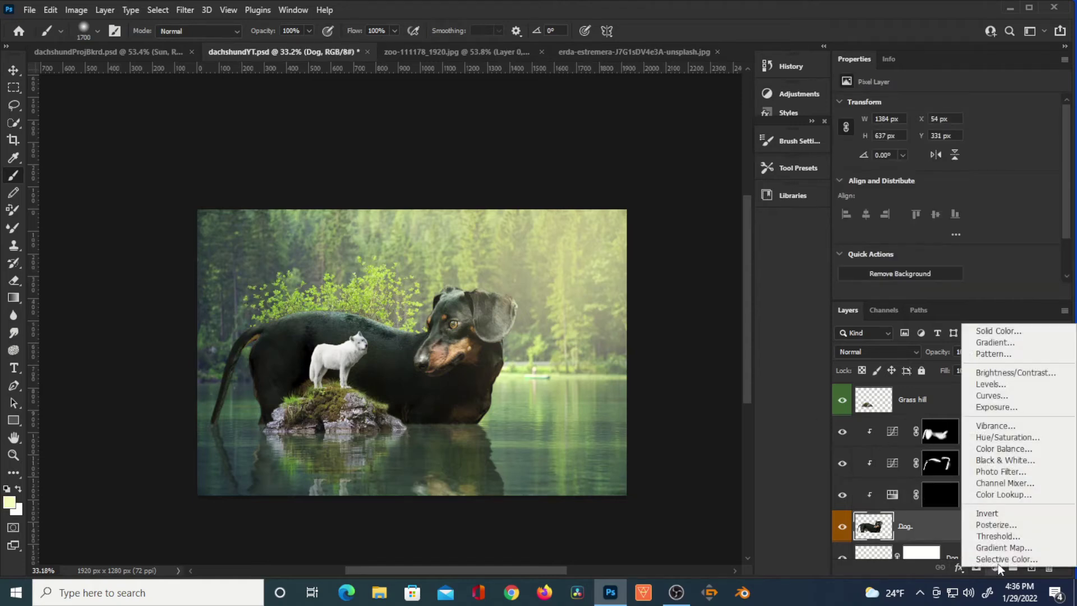
left_click(1006, 438)
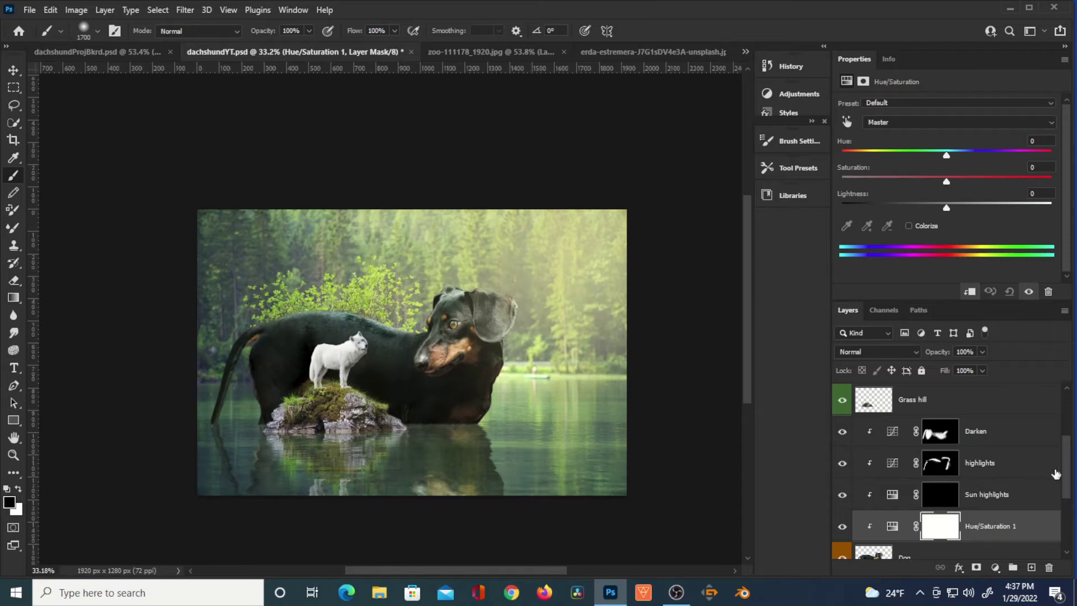
left_click_drag(1066, 476, 1066, 501)
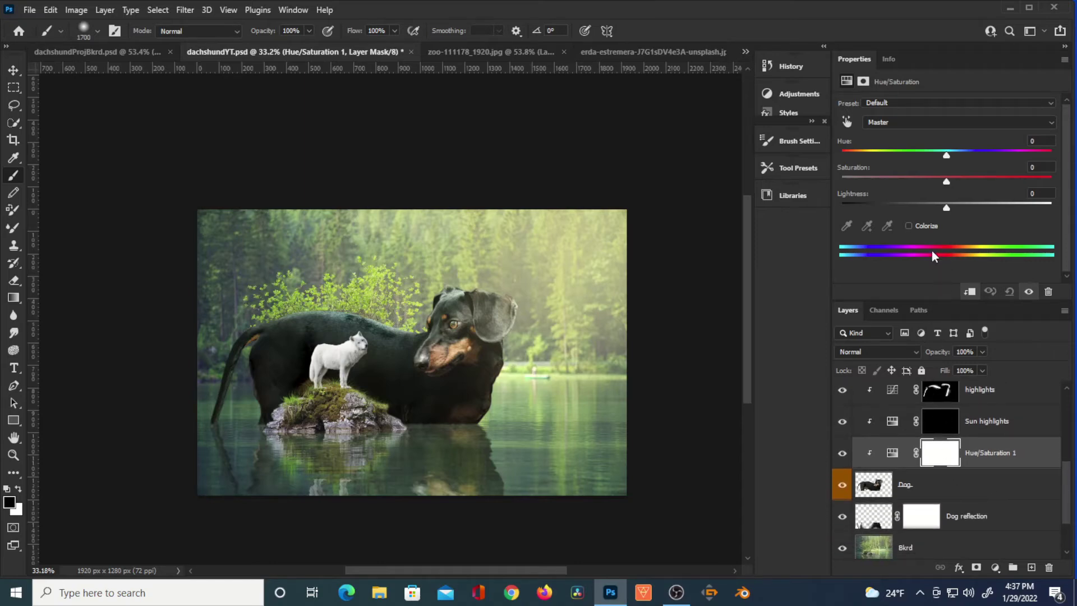
Step: Colorize the dog with the new Hue/Saturation adjustment, fine-tuning saturation and shifting the hue to a yellow-green tint
left_click(909, 226)
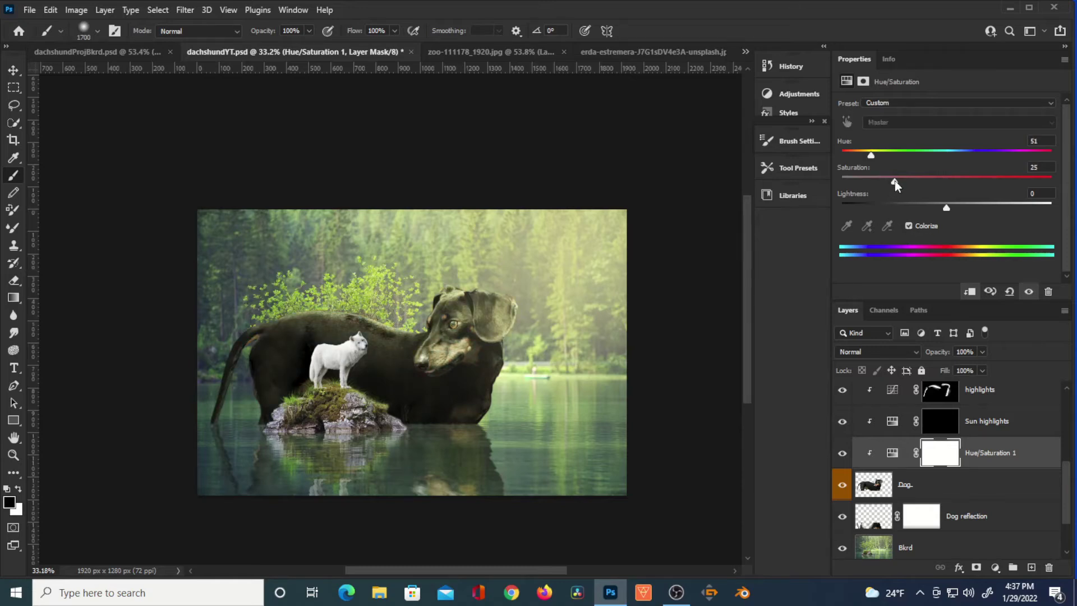
left_click_drag(897, 178, 898, 177)
left_click_drag(881, 155, 876, 155)
left_click(938, 446)
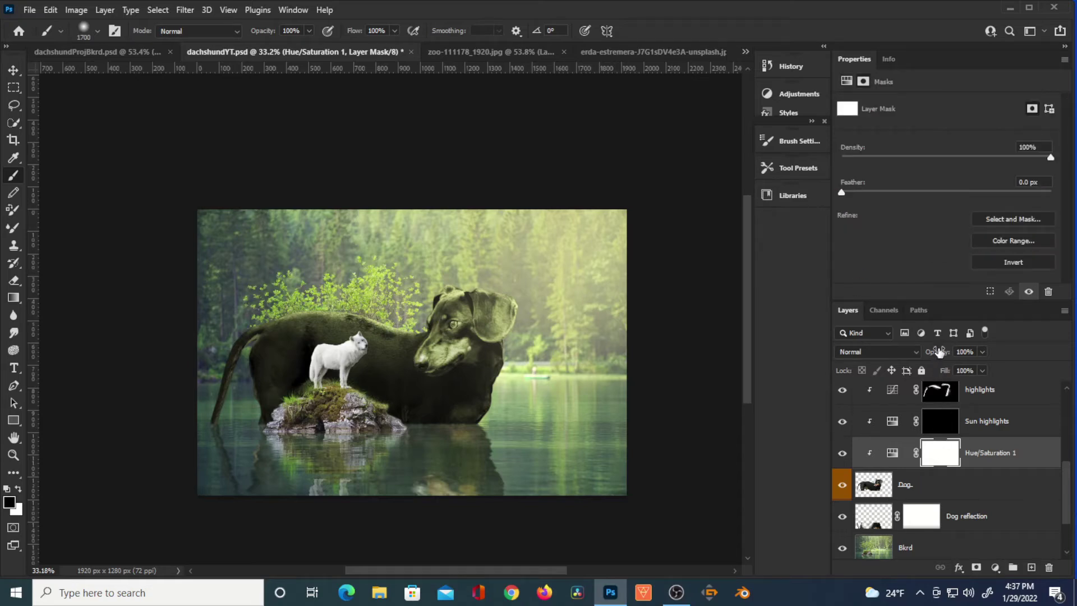
Step: Lower the opacity of the Hue/Saturation 1 adjustment layer to 41%
left_click_drag(939, 352, 825, 418)
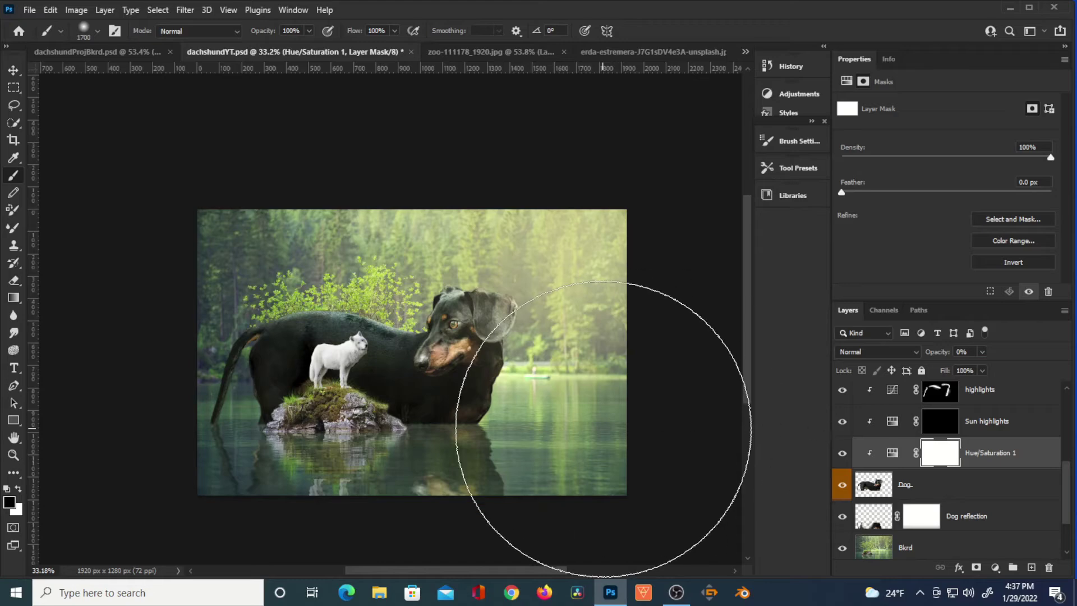
key("ctrl+0")
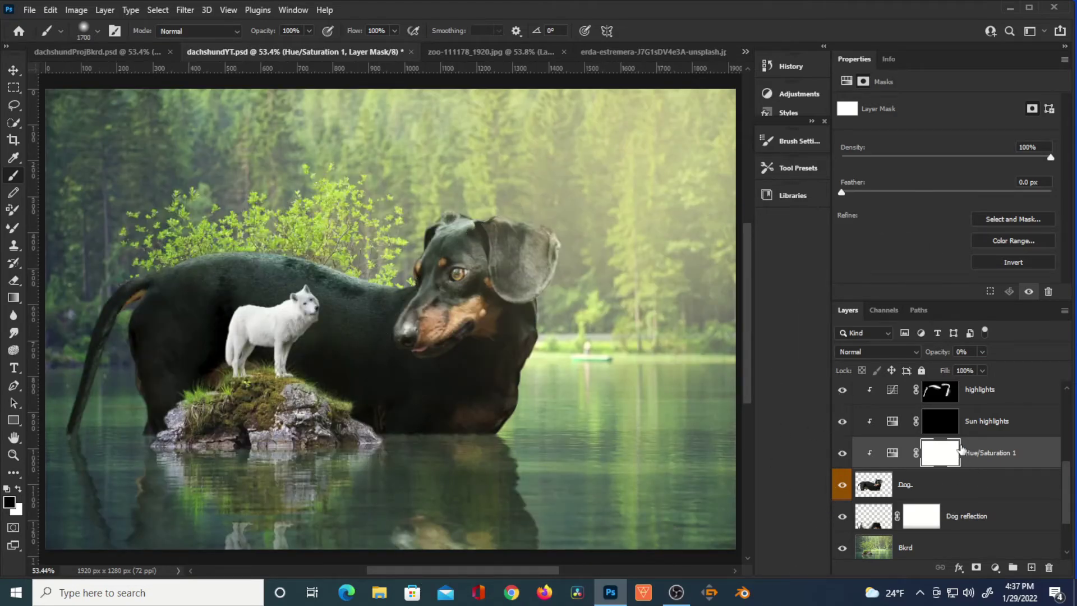
left_click_drag(940, 356, 931, 357)
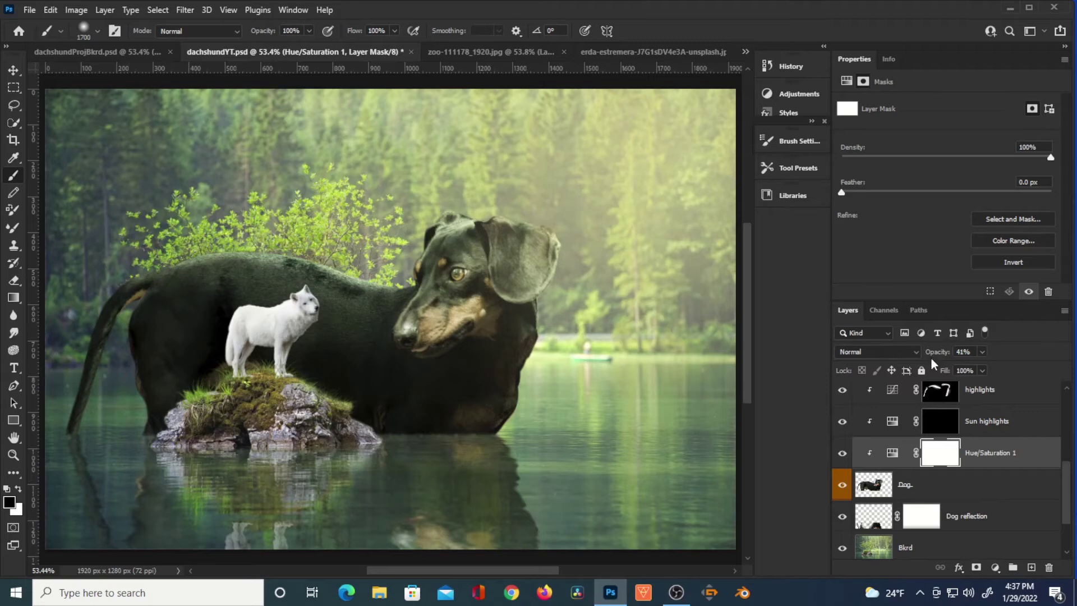
Step: Compare the dog with and without the Hue/Saturation 1 tint
left_click(842, 457)
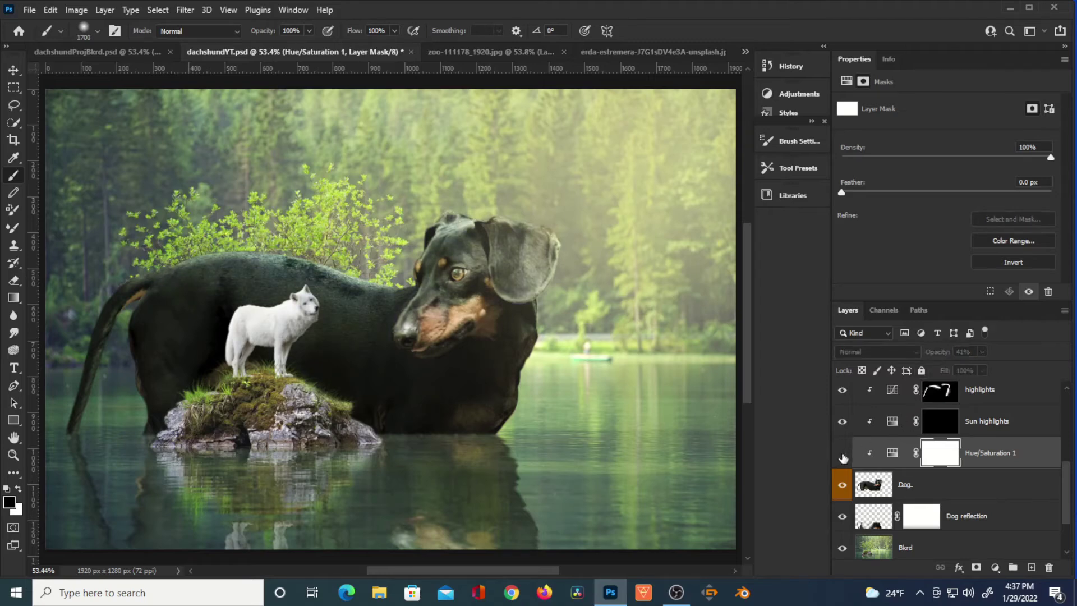
left_click(843, 455)
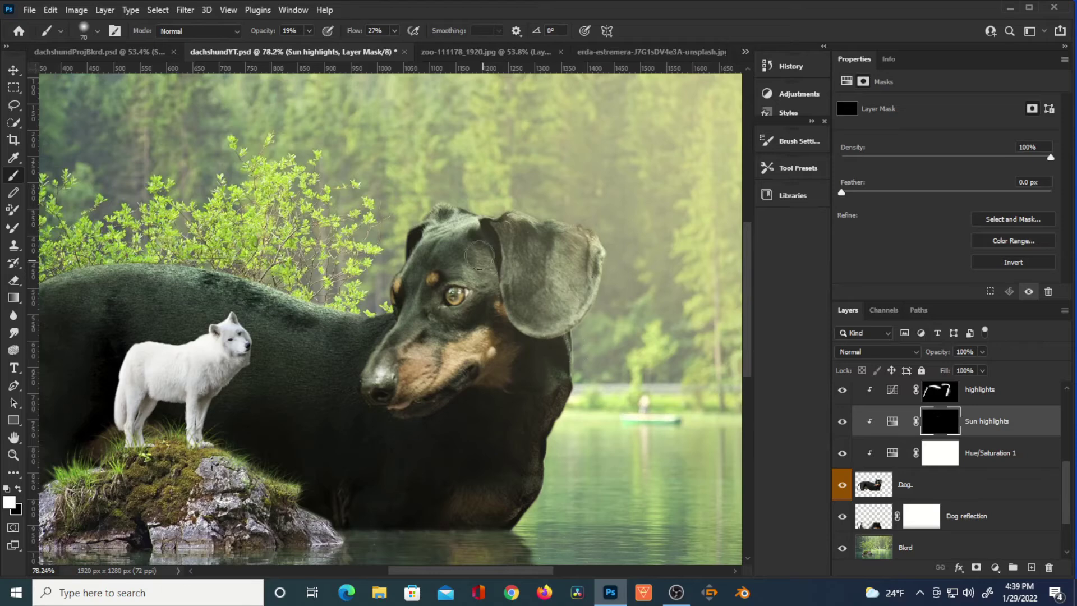
Step: Paint sun highlights onto the Sun highlights mask over the dog's head and ear edge, reducing brush opacity and setting flow to 15%
mouse_move(480, 255)
left_mouse_down()
mouse_move(461, 232)
mouse_move(473, 217)
mouse_move(441, 230)
mouse_move(486, 213)
mouse_move(450, 227)
mouse_move(474, 212)
mouse_move(424, 212)
mouse_move(450, 195)
mouse_move(446, 209)
mouse_move(485, 198)
left_mouse_up()
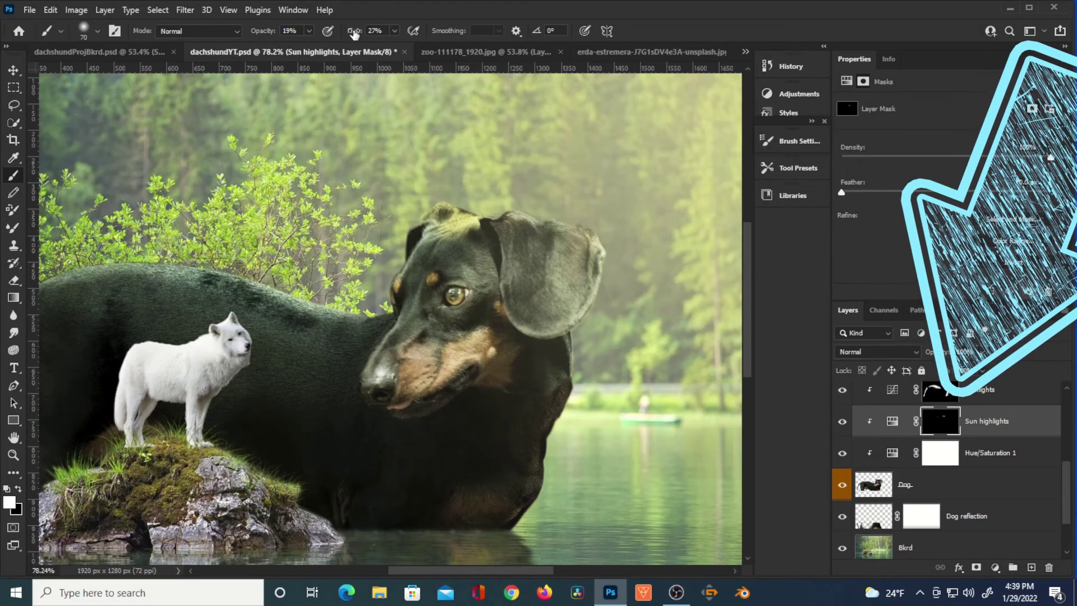
left_click_drag(355, 35, 348, 36)
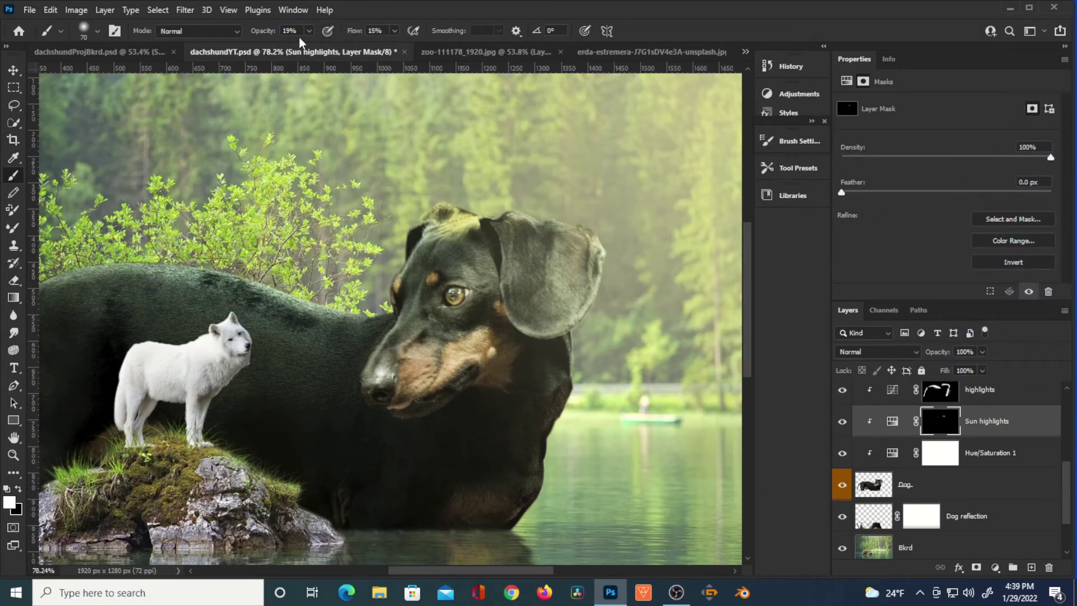
left_click_drag(269, 35, 258, 34)
left_click_drag(588, 220, 603, 246)
Step: Paint finer sun highlights along the dog's chest, back and tail with a smaller brush, raising opacity to 39% and flow to 47%
key("bracketleft")
key("bracketleft")
mouse_move(570, 339)
left_mouse_down()
mouse_move(567, 375)
mouse_move(577, 384)
mouse_move(572, 371)
left_mouse_up()
key("bracketleft")
mouse_move(574, 349)
left_mouse_down()
mouse_move(356, 315)
mouse_move(237, 277)
mouse_move(280, 278)
left_mouse_up()
left_click_drag(270, 33, 273, 32)
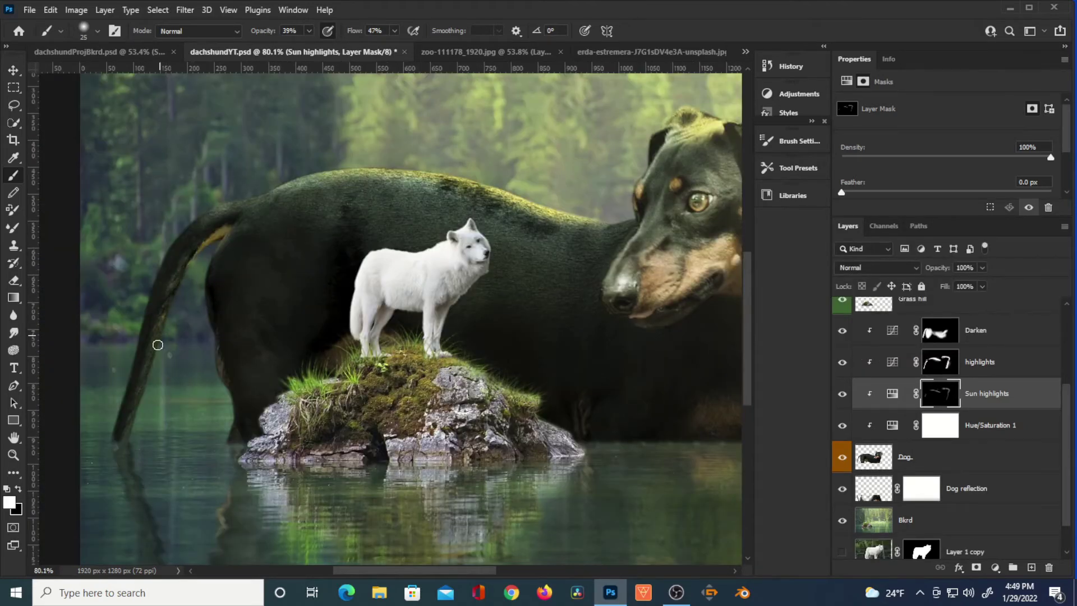
left_click_drag(163, 325, 136, 419)
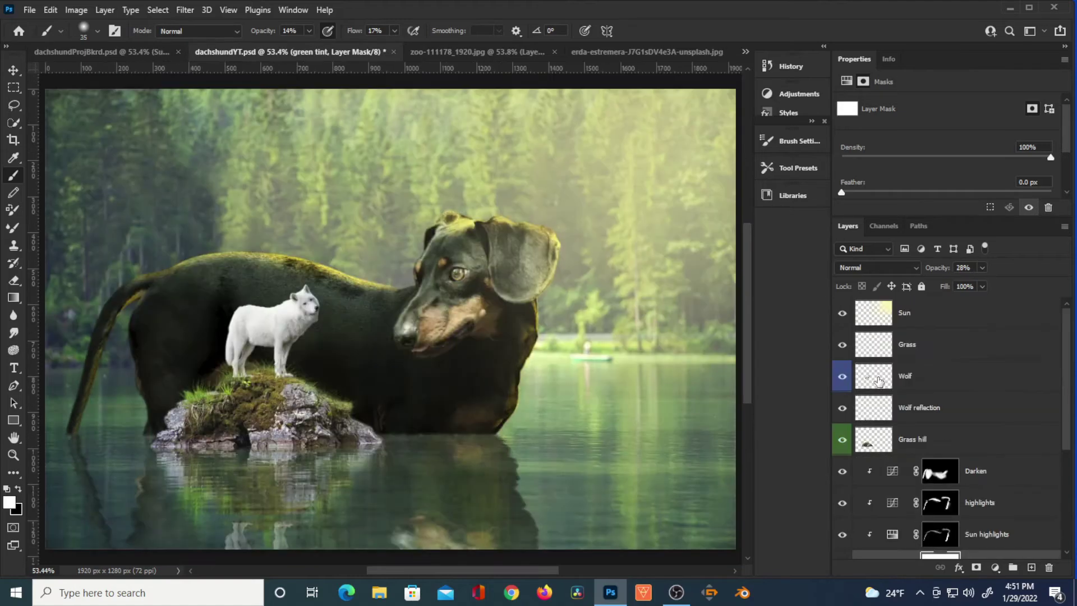
Step: Add a Curves adjustment directly above the Wolf layer and clip it to that layer
left_click_drag(874, 376, 892, 424)
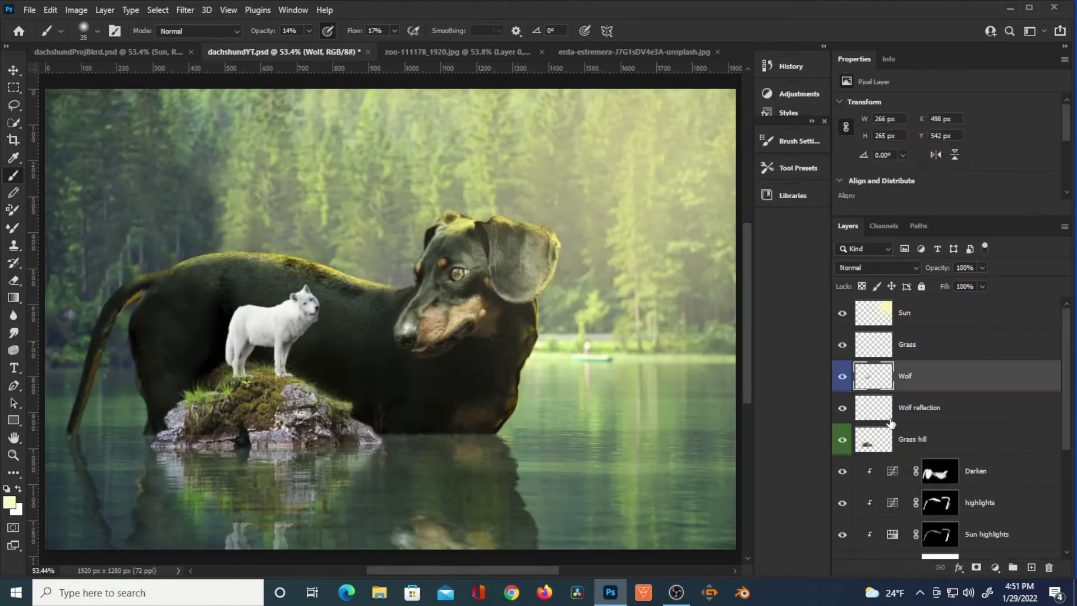
left_click(995, 567)
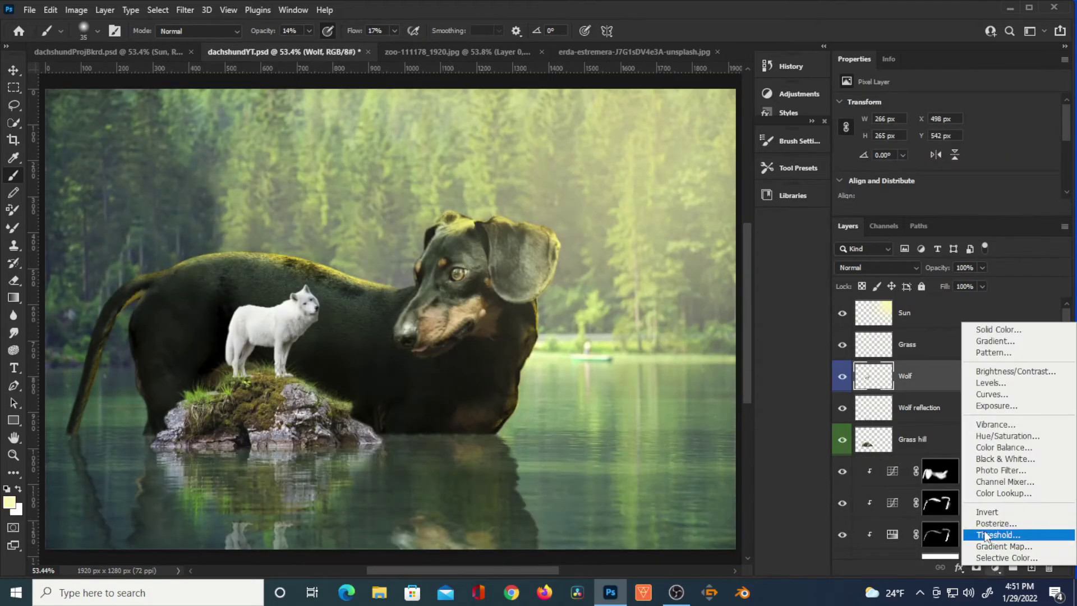
left_click(992, 395)
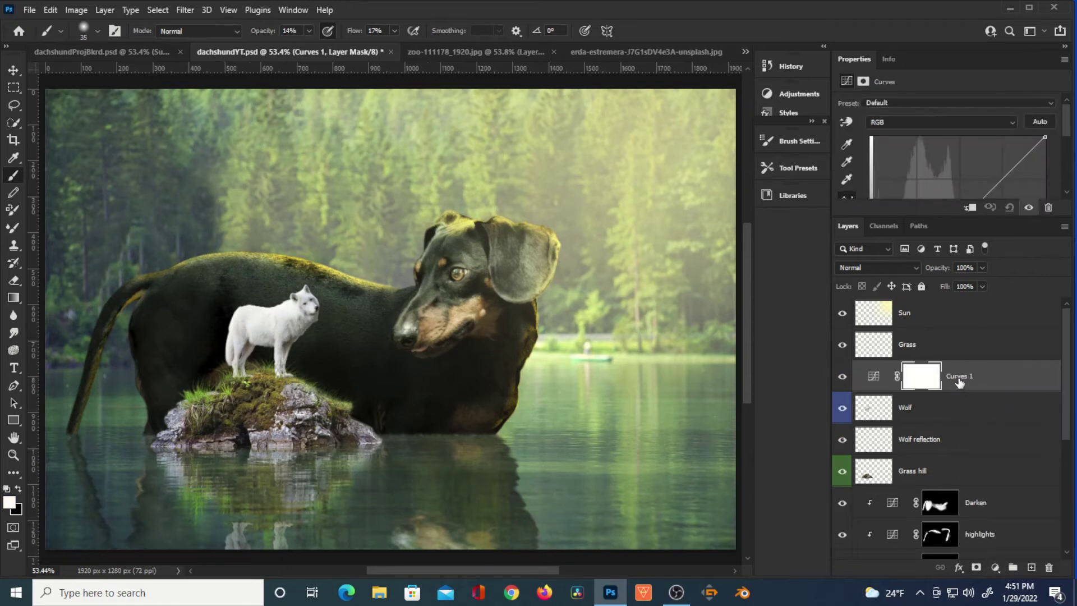
left_click_drag(945, 217, 945, 335)
left_click_drag(1046, 140, 1054, 162)
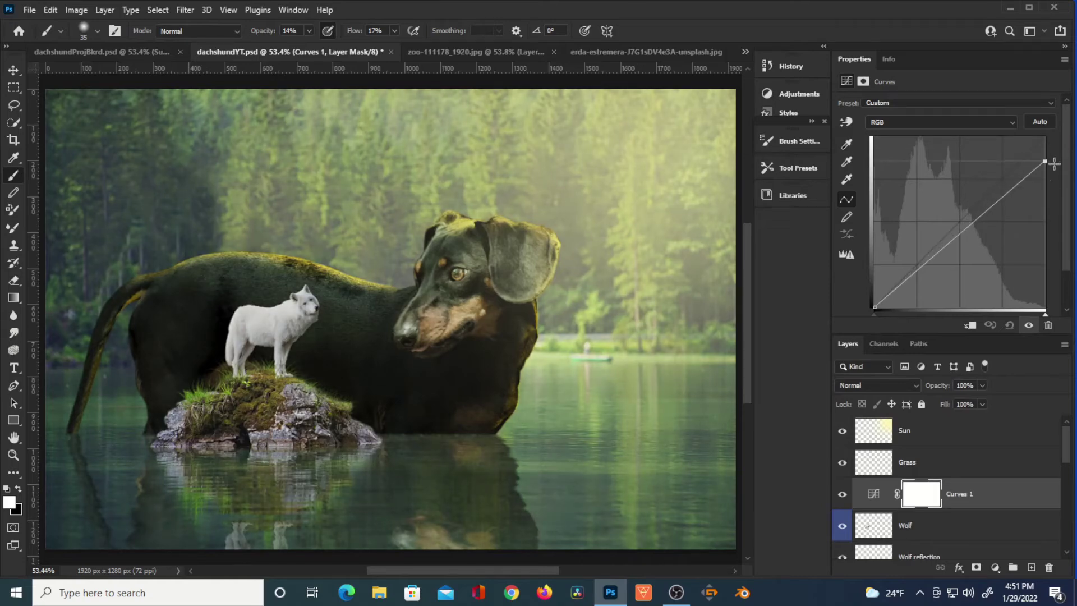
left_click(970, 326)
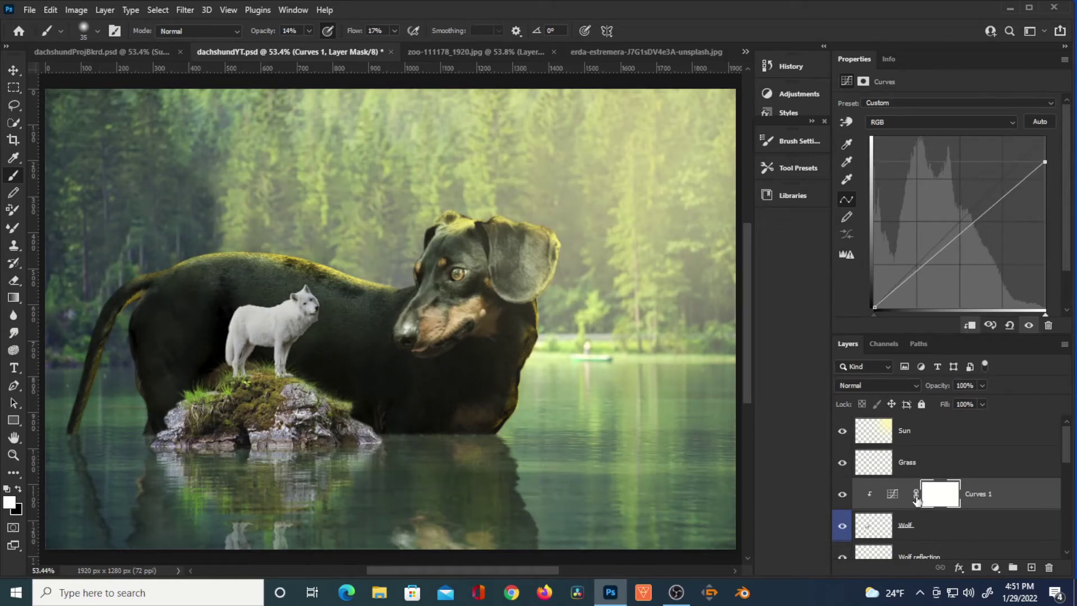
Step: Pull the curve's white point down to strongly darken the wolf, and invert the Curves 1 mask to black
left_click_drag(1045, 162, 1049, 244)
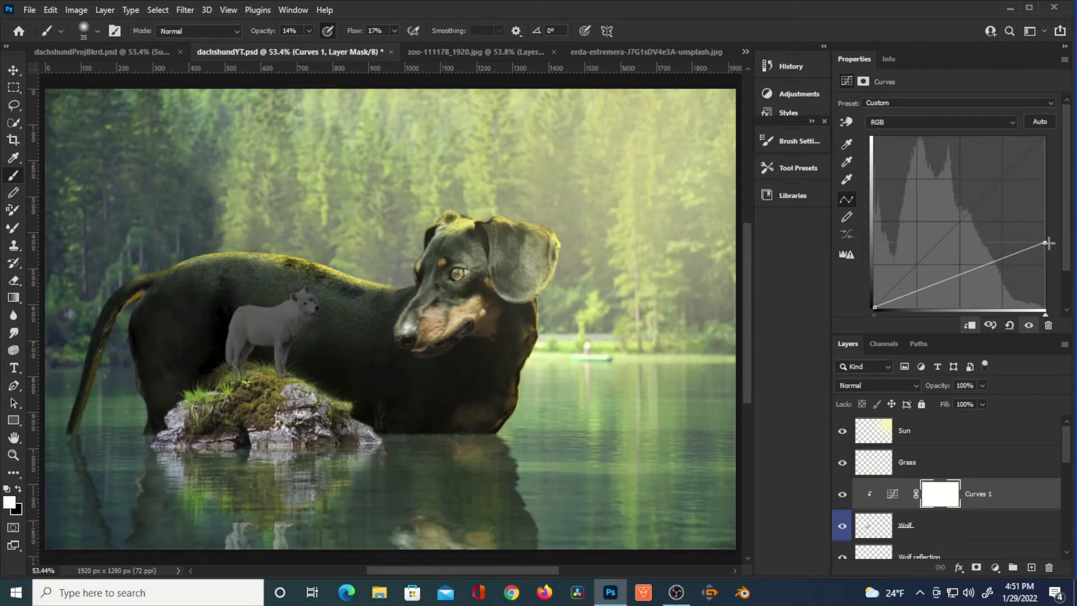
left_click_drag(1049, 243, 1047, 252)
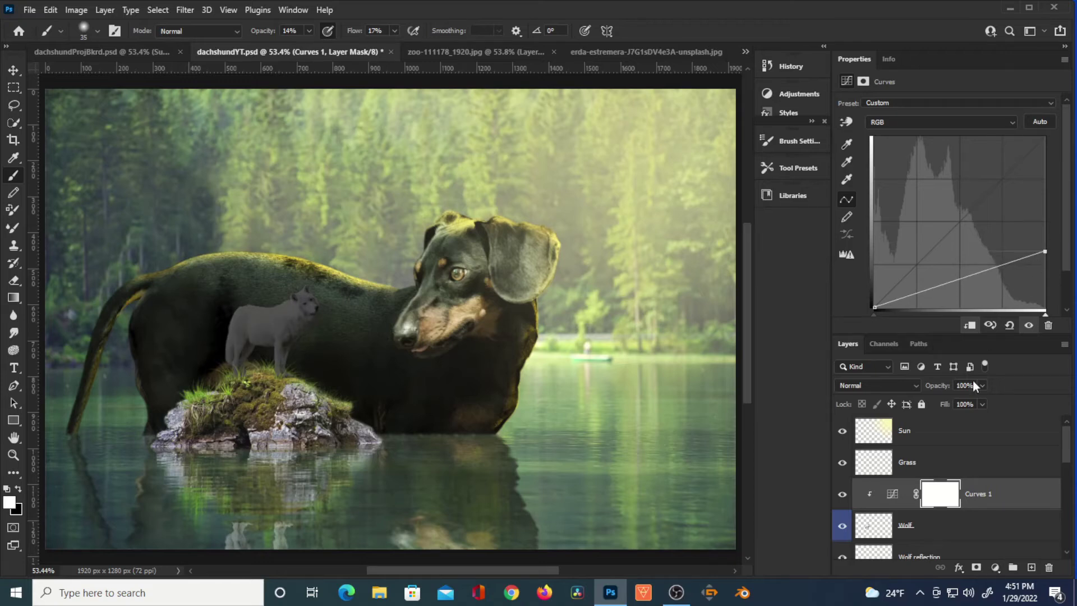
left_click(936, 499)
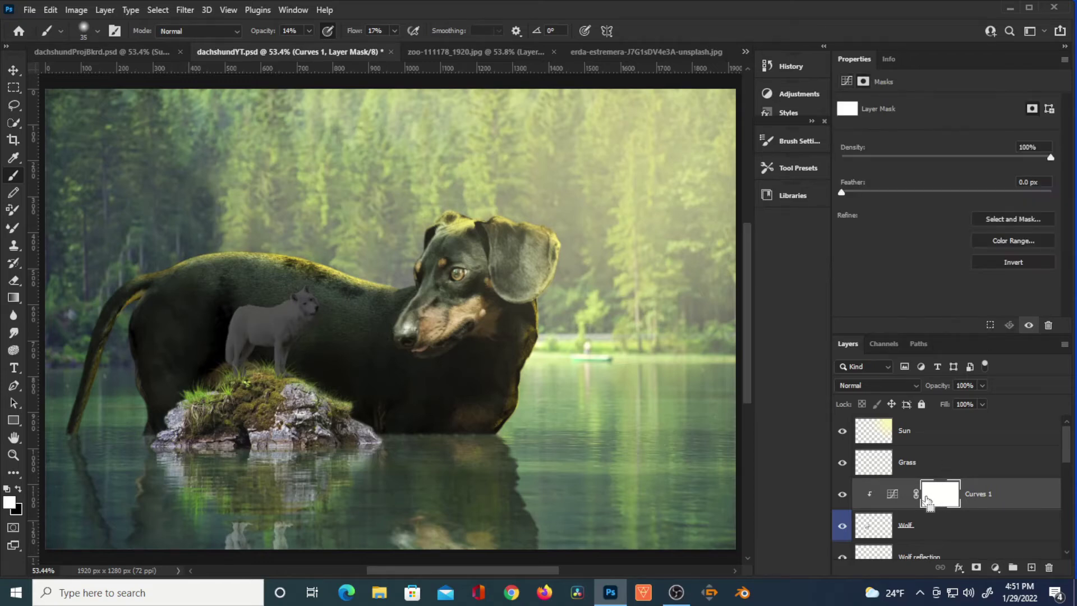
key("ctrl+i")
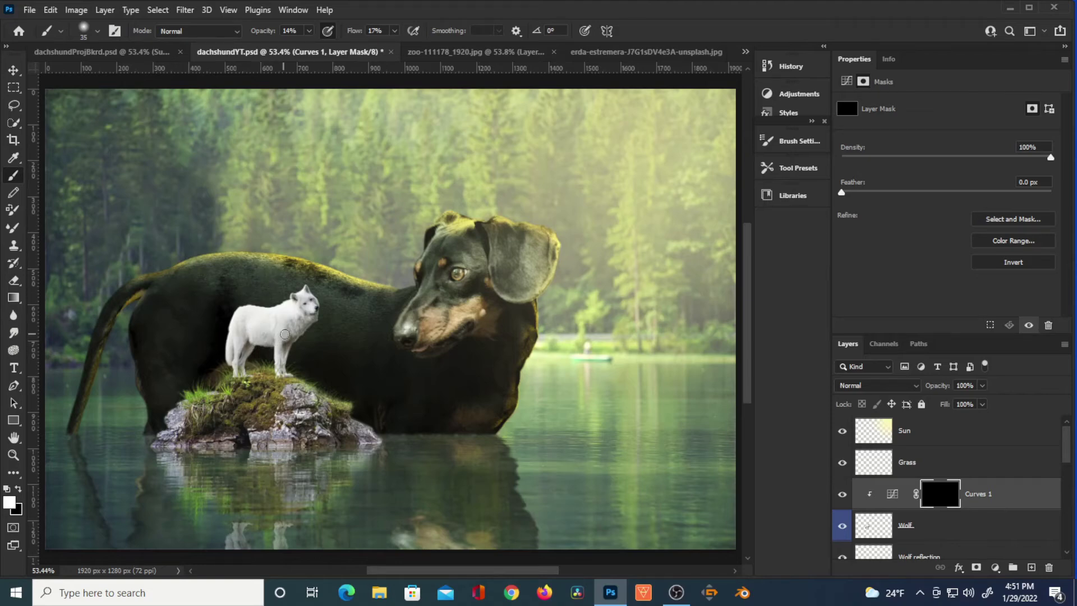
Step: Try a shadow stroke across the wolf's body at 100% brush opacity and flow, and undo it
scroll(285, 334, "up", 2)
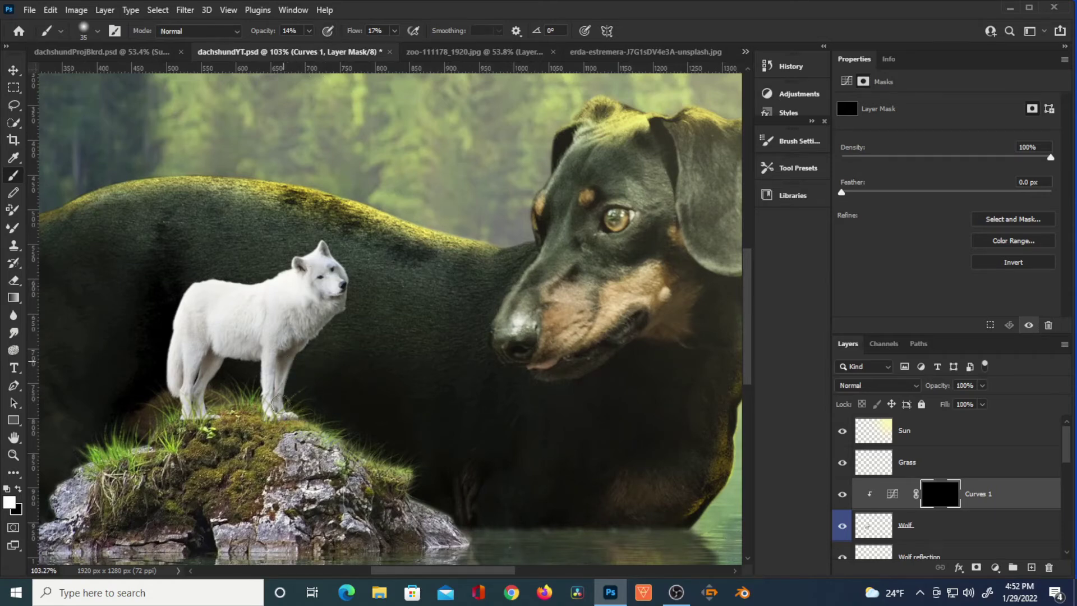
key("0")
key("shift+0")
left_click_drag(258, 260, 244, 353)
key("ctrl+z")
Step: Paint soft shadows on the wolf's tail and hindquarters in the Curves 1 mask with brush opacity 21% and flow 29%
key("2")
key("1")
key("shift+2")
key("shift+9")
mouse_move(179, 389)
left_mouse_down()
mouse_move(170, 343)
mouse_move(168, 393)
mouse_move(180, 306)
mouse_move(168, 373)
mouse_move(182, 399)
left_mouse_up()
key("bracketleft")
mouse_move(176, 382)
left_mouse_down()
mouse_move(164, 371)
mouse_move(177, 309)
left_mouse_up()
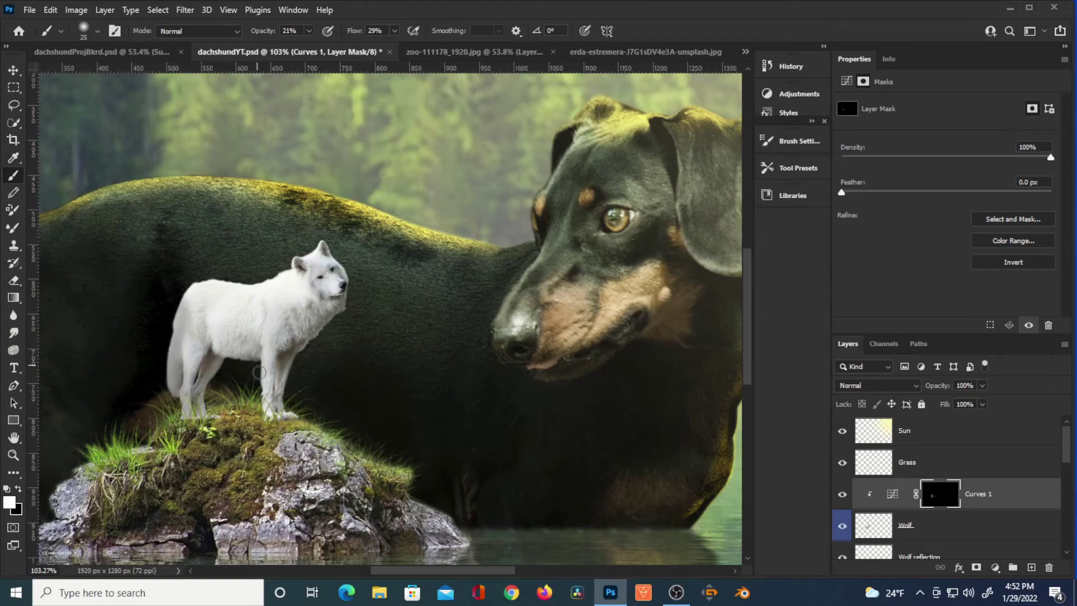
left_click(328, 31)
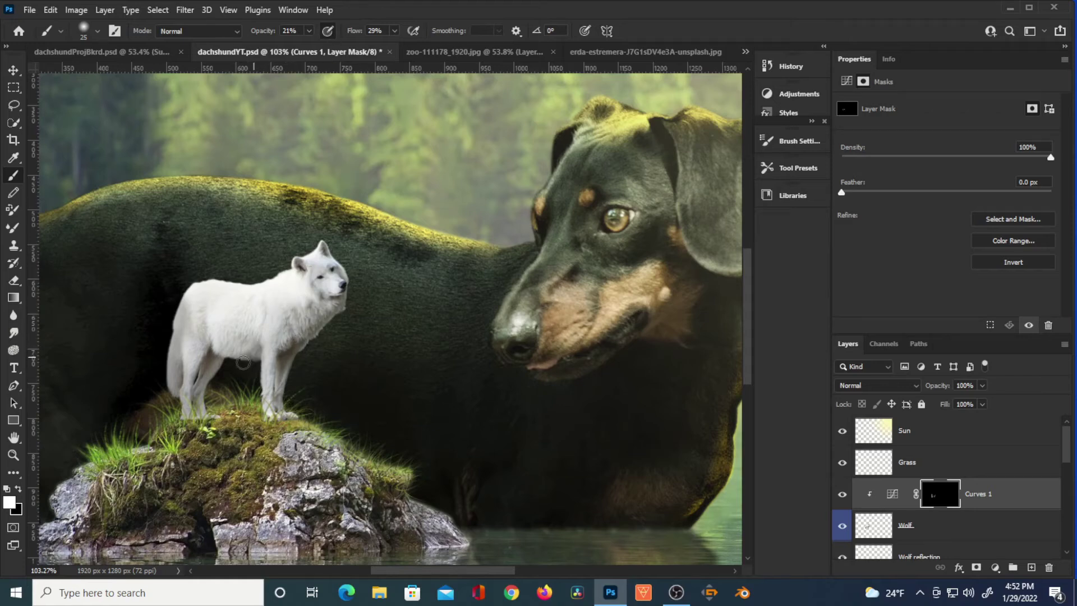
Step: Add a clipped Hue/Saturation adjustment directly above the Wolf layer, beneath Curves 1
left_click(878, 533)
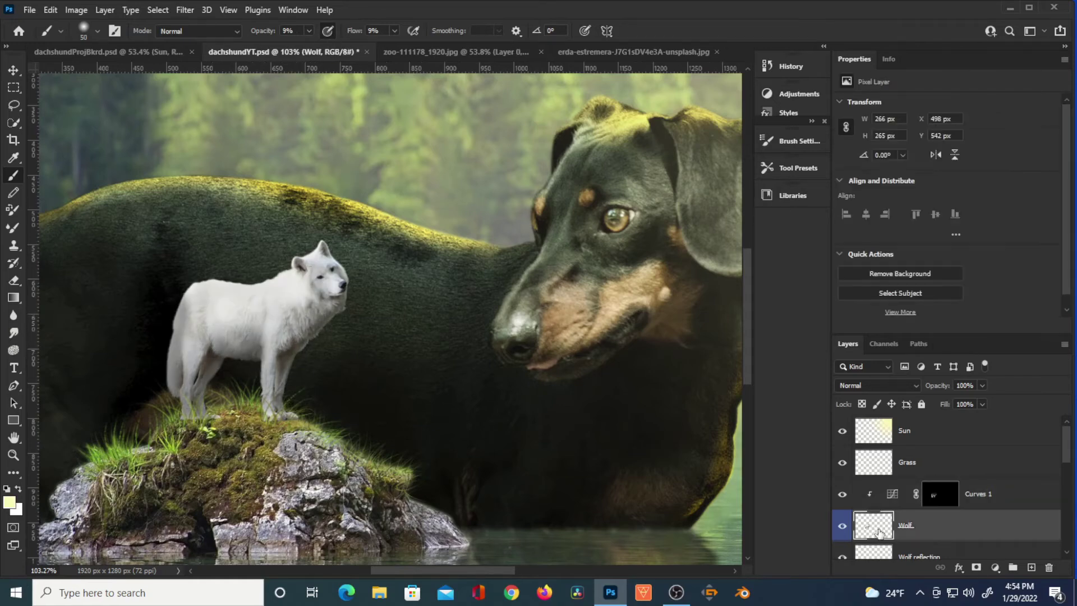
left_click(995, 567)
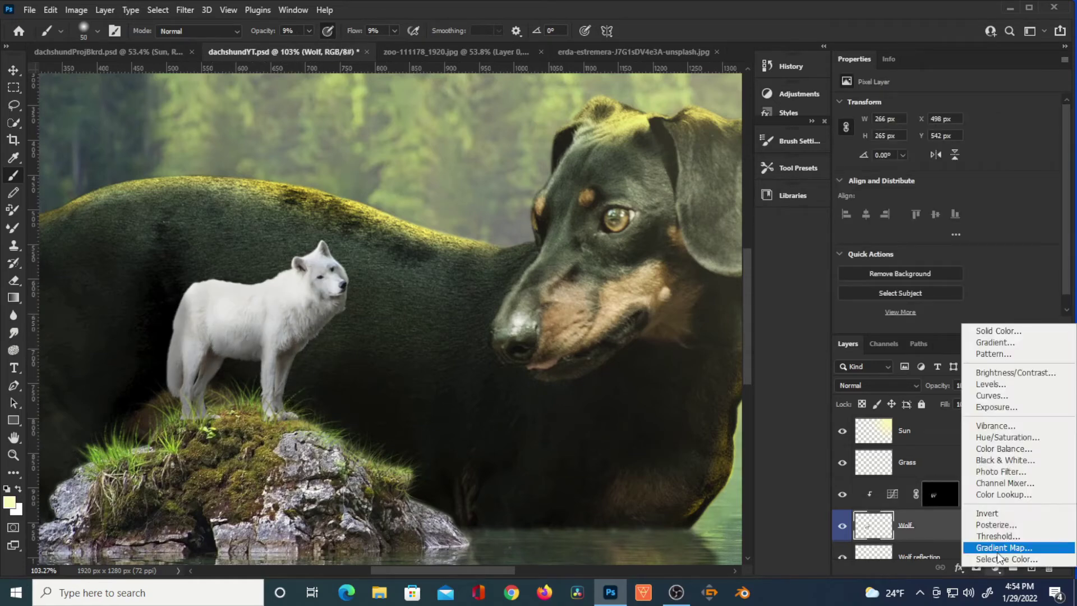
left_click(1016, 436)
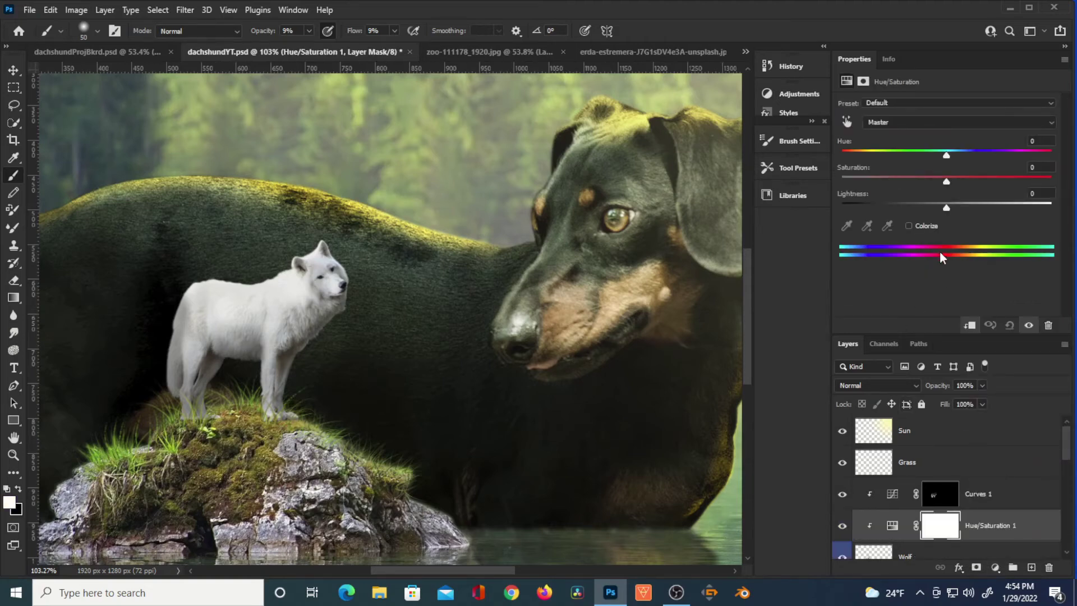
Step: Colorize the wolf's Hue/Saturation adjustment with hue 42 and saturation 100, and invert its mask to black
left_click(909, 226)
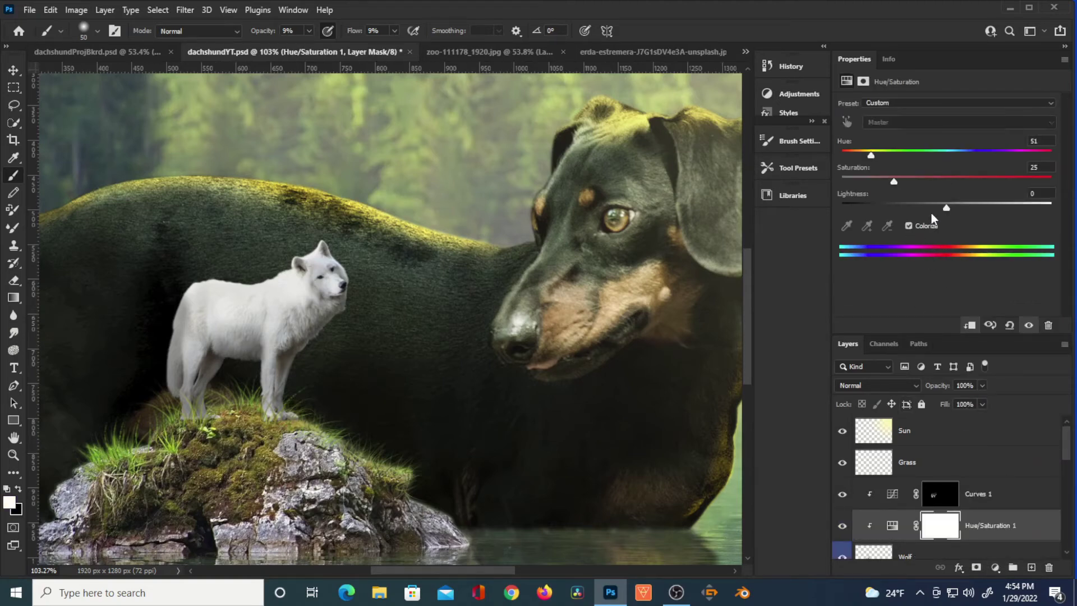
left_click_drag(907, 179, 1073, 201)
left_click(1046, 143)
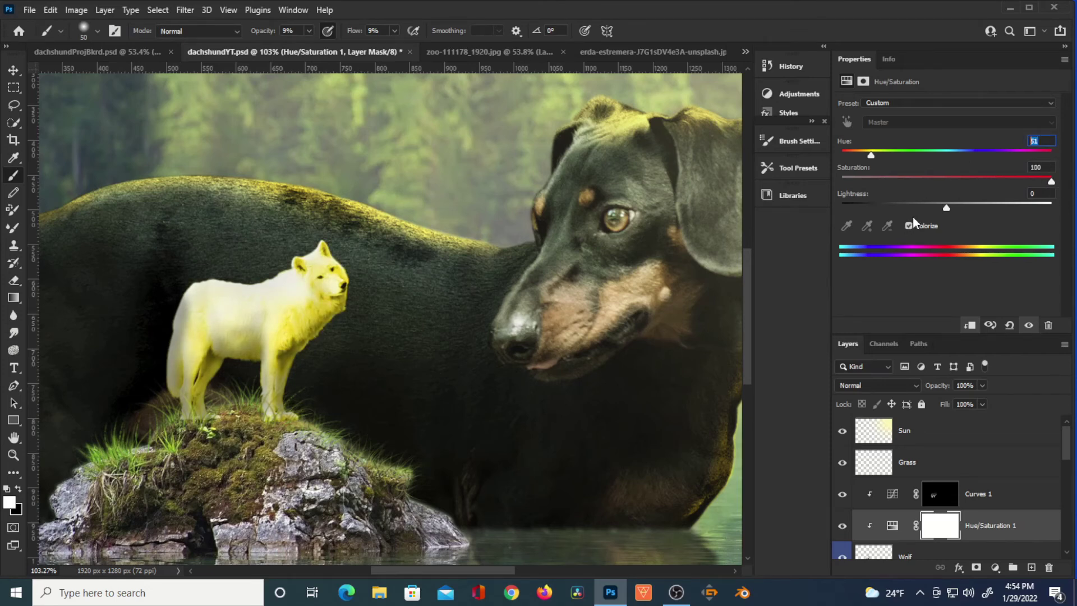
type("42")
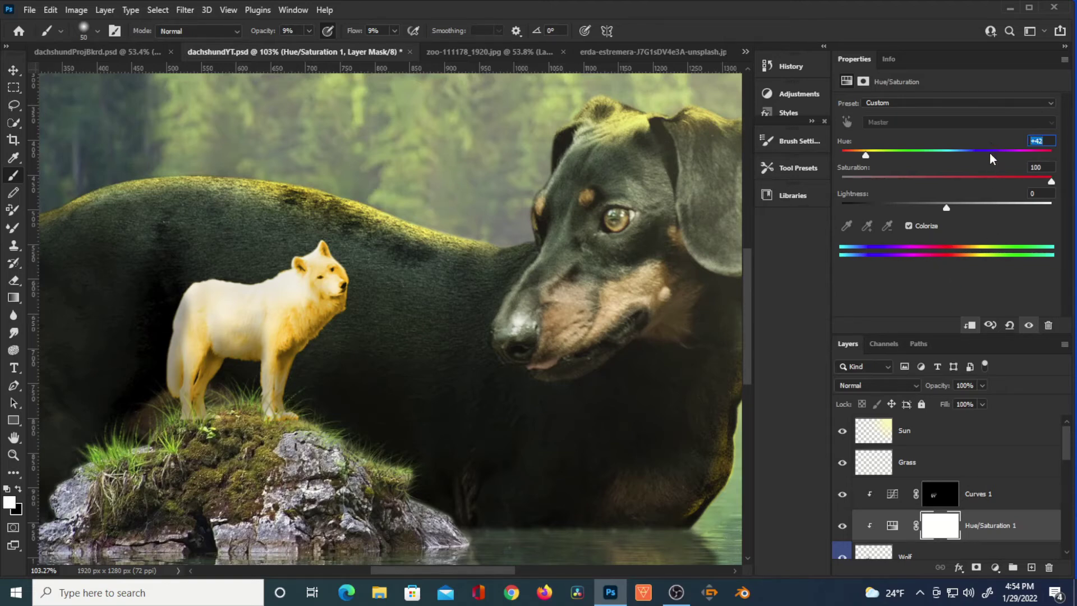
left_click(937, 530)
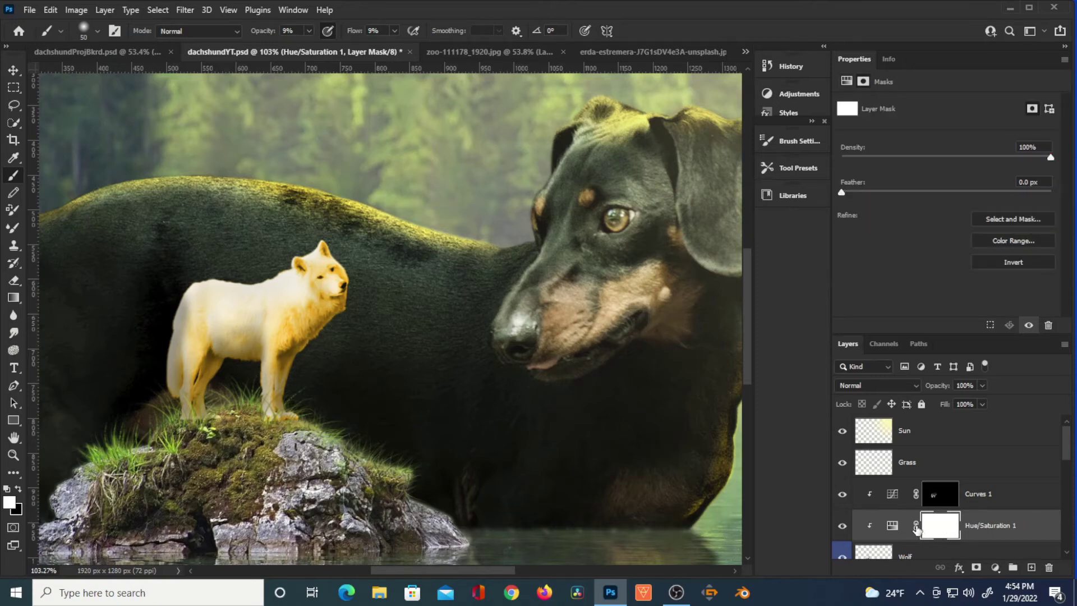
key("ctrl+i")
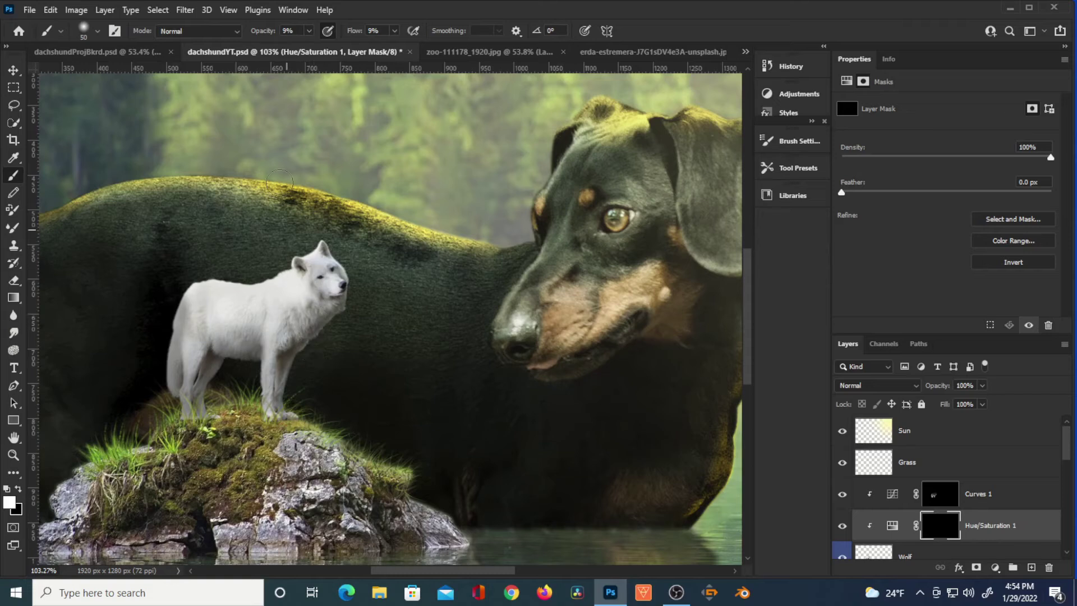
Step: Try a golden highlight stroke across the wolf's body at 100% brush opacity and flow, and undo it
key("0")
left_click(374, 31)
type("100")
left_click_drag(248, 314, 248, 381)
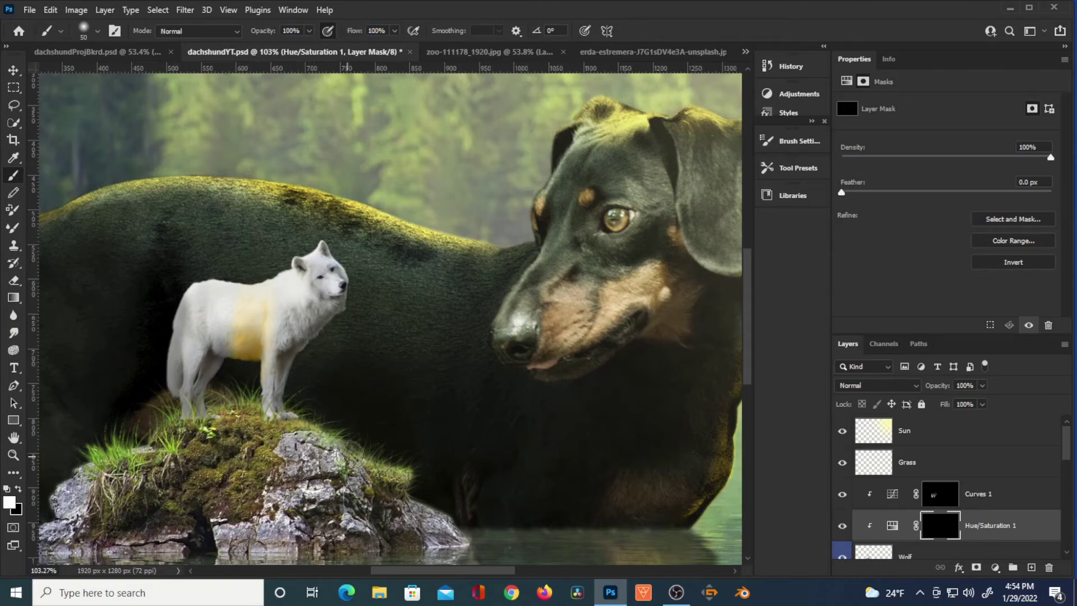
key("ctrl+z")
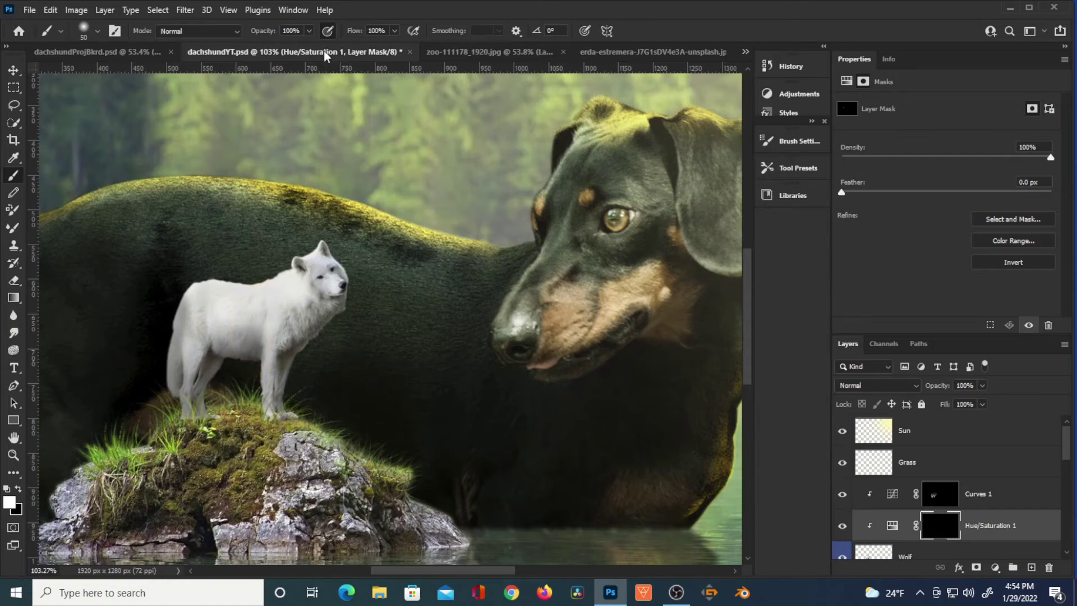
Step: Paint golden sun highlights around the wolf's head in the Hue/Saturation mask using a smaller brush, opacity 21% and flow 17%
key("bracketleft")
key("2")
key("1")
key("shift+1")
key("shift+7")
mouse_move(342, 264)
left_mouse_down()
mouse_move(351, 279)
mouse_move(310, 257)
left_mouse_up()
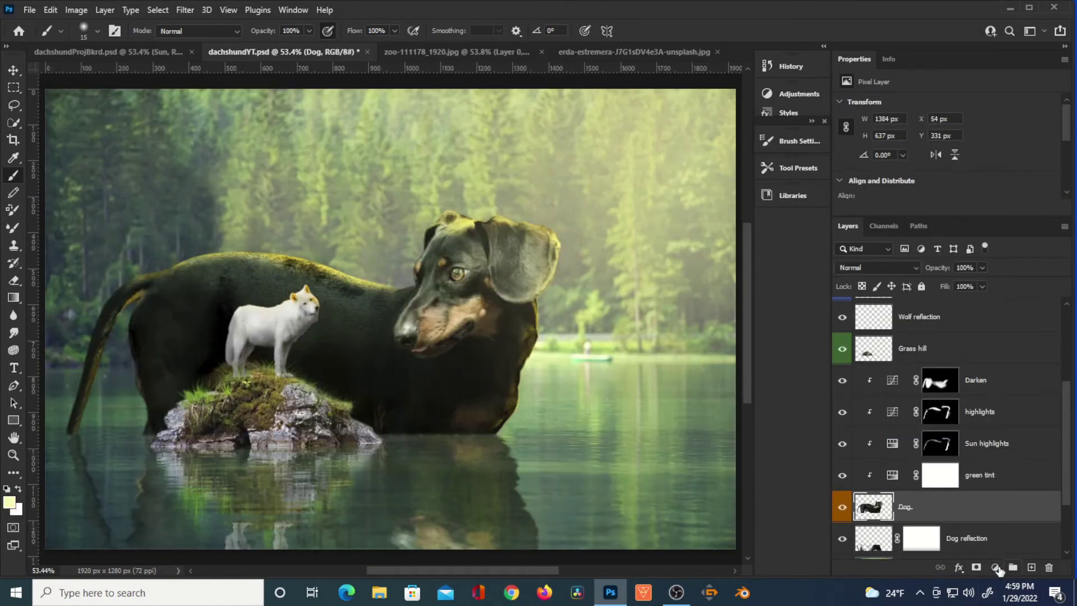
Step: Add a clipped Curves adjustment directly above the Dog layer and raise its curve to brighten the dog
left_click(995, 568)
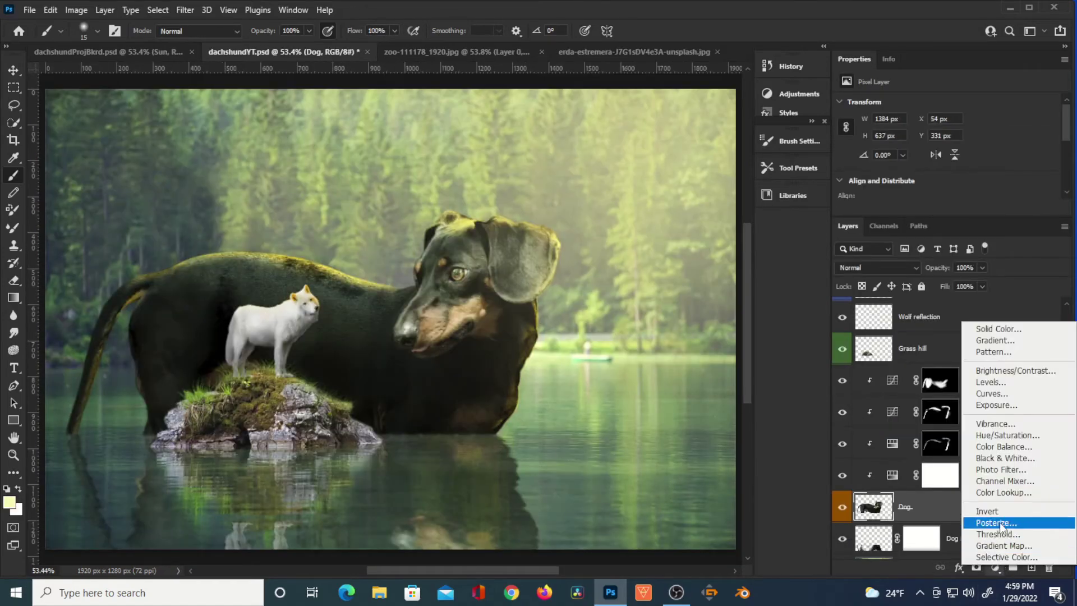
left_click(1010, 396)
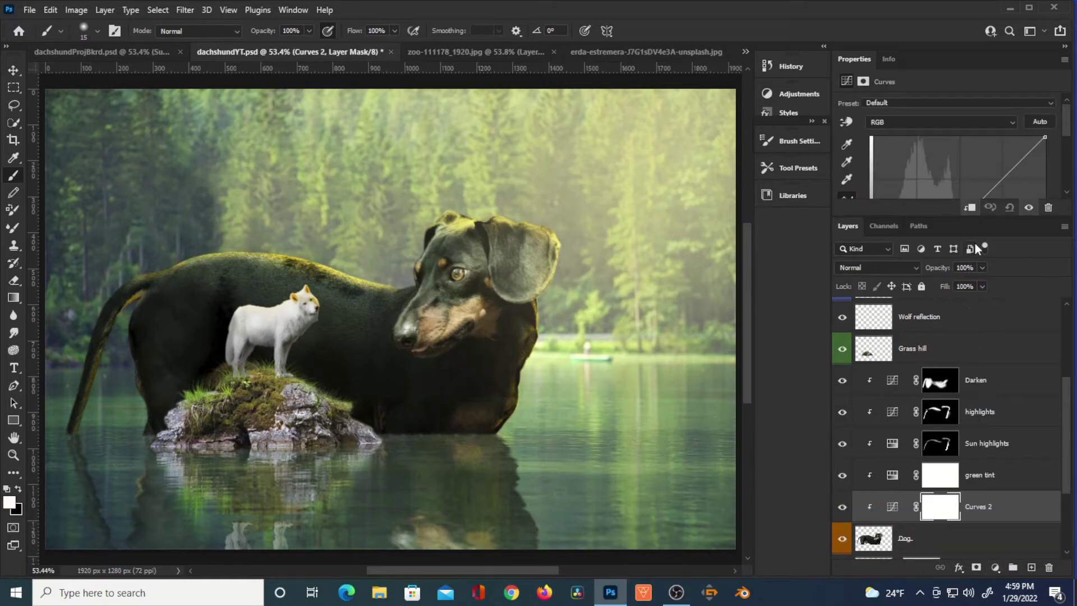
left_click_drag(946, 218, 943, 350)
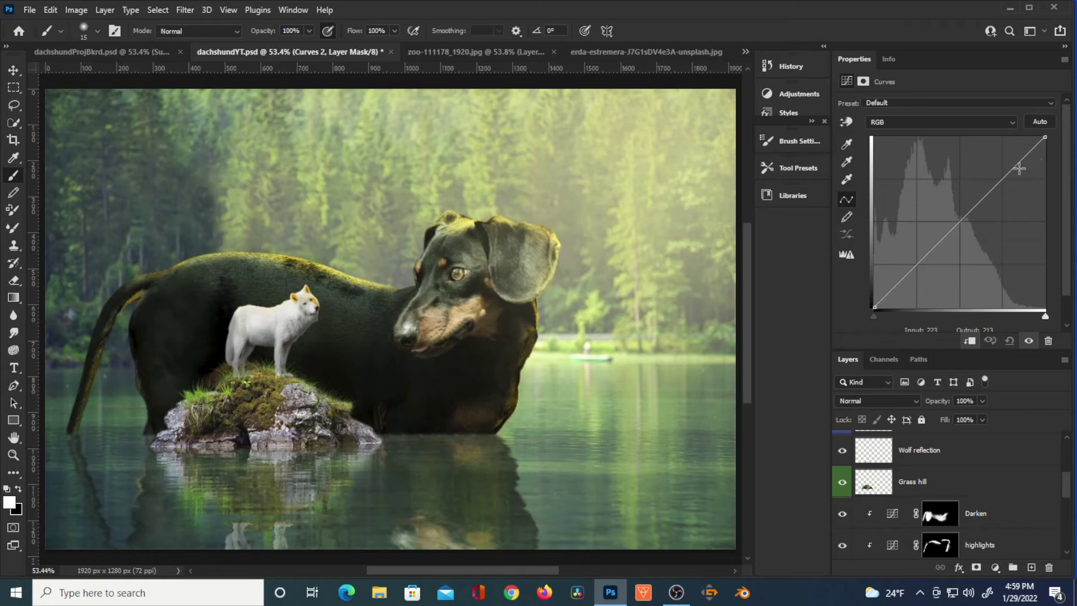
left_click_drag(1004, 177, 979, 152)
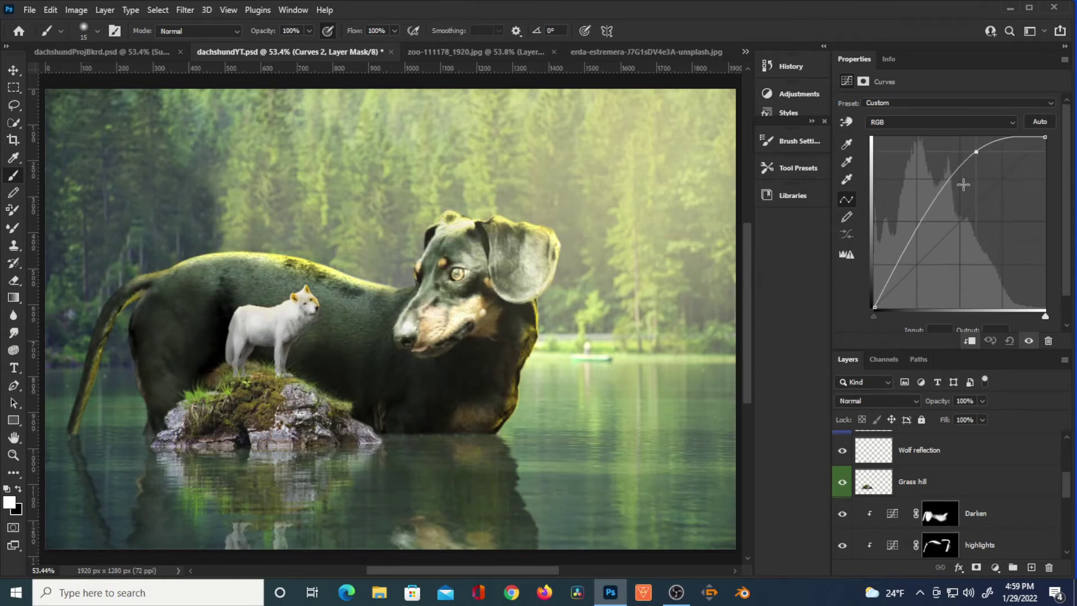
scroll(953, 493, "down", 3)
left_click(842, 502)
left_click(843, 503)
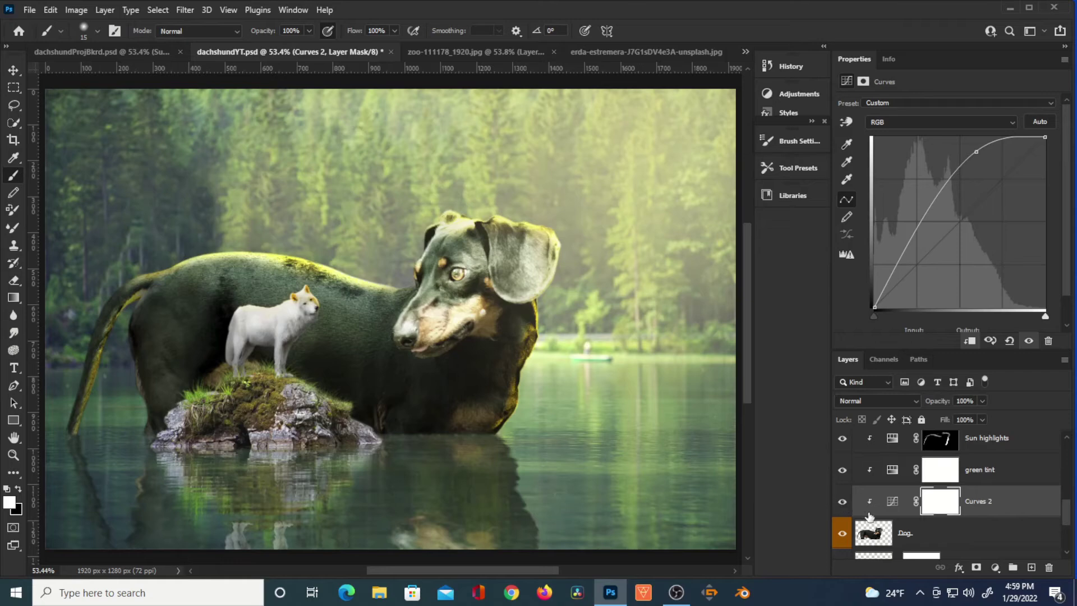
Step: Invert the dog's Curves mask to black and paint bright highlights along the ear edge and chest with a 20 px brush, opacity 71%, flow 77%
left_click(945, 504)
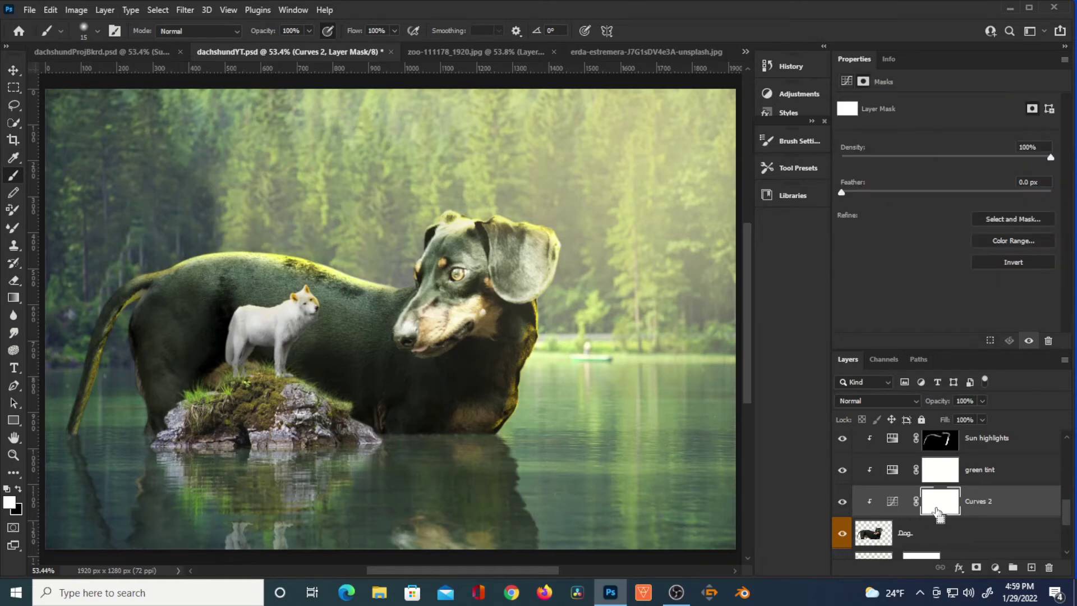
key("ctrl+i")
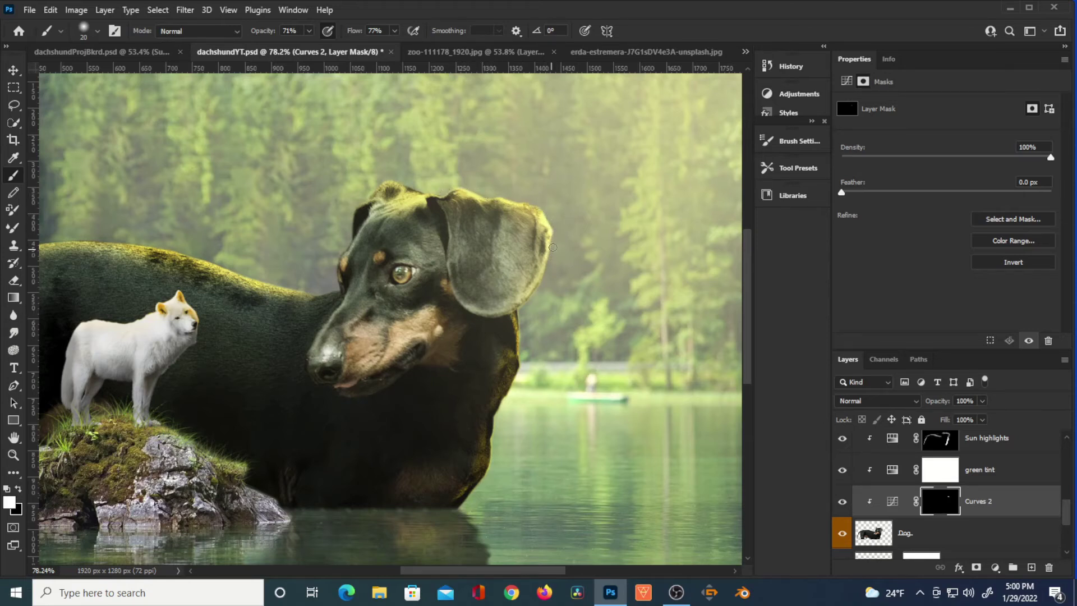
left_click_drag(542, 275, 532, 296)
left_click_drag(518, 345, 525, 362)
left_click_drag(497, 411, 488, 473)
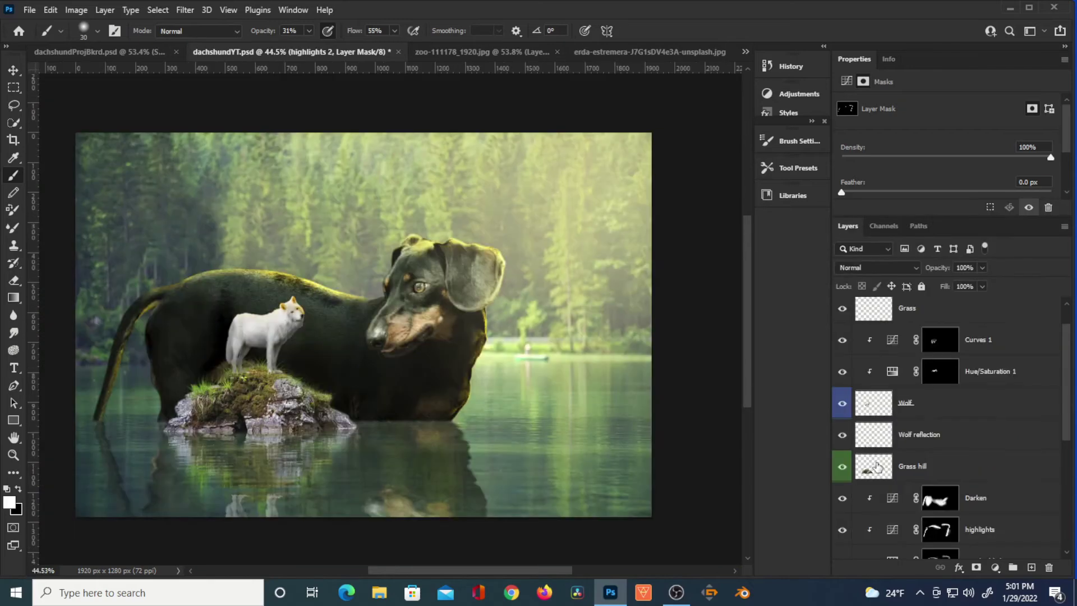
Step: Add a Curves adjustment clipped to the Grass hill layer and pull its white point far down to darken the rock
left_click(873, 467)
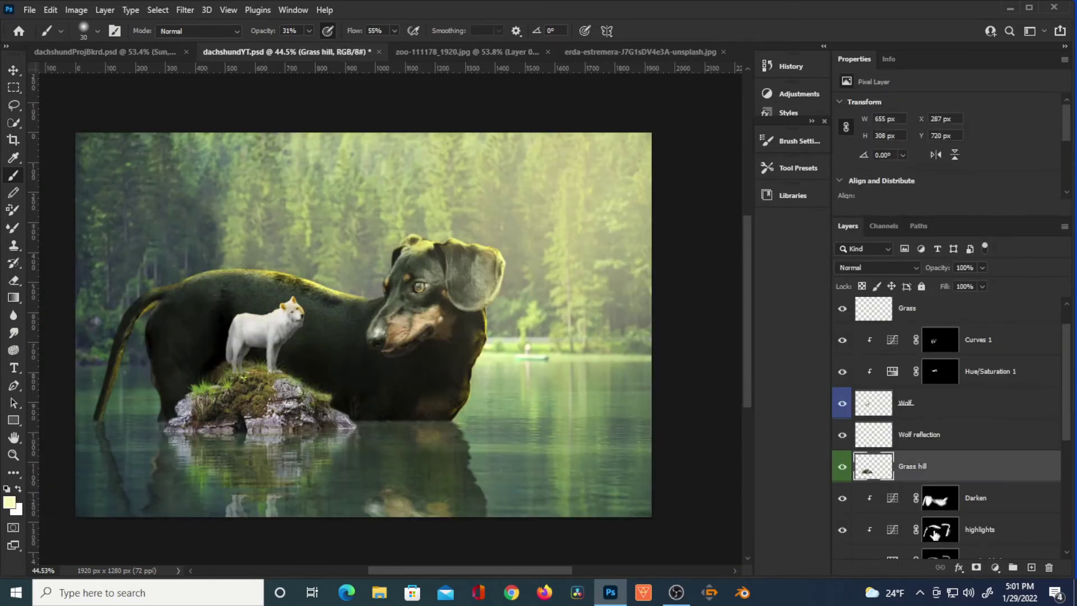
left_click(994, 568)
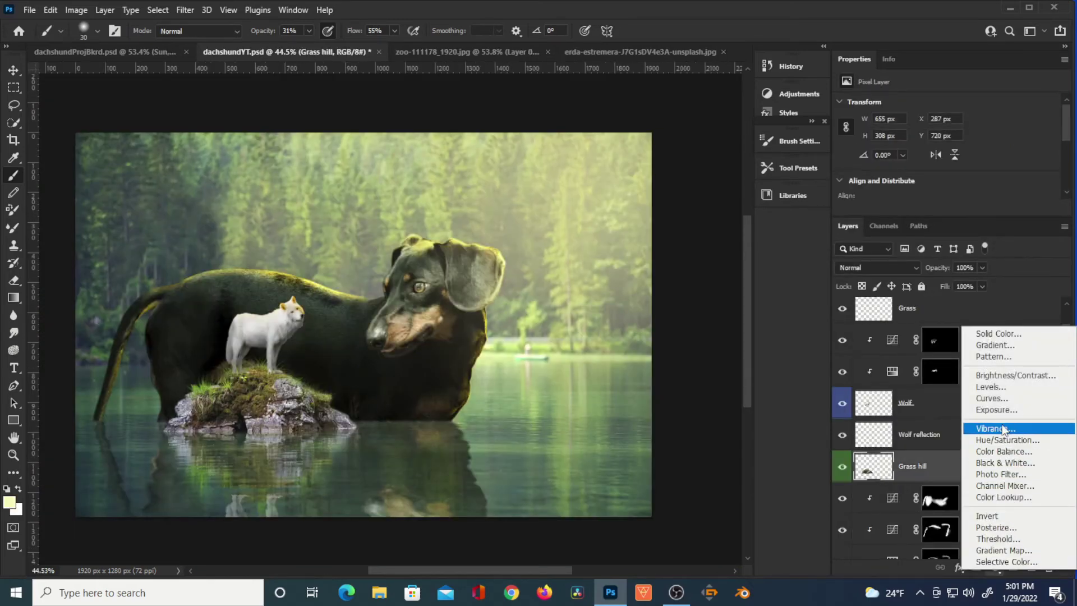
left_click(1001, 399)
left_click_drag(933, 463, 892, 484)
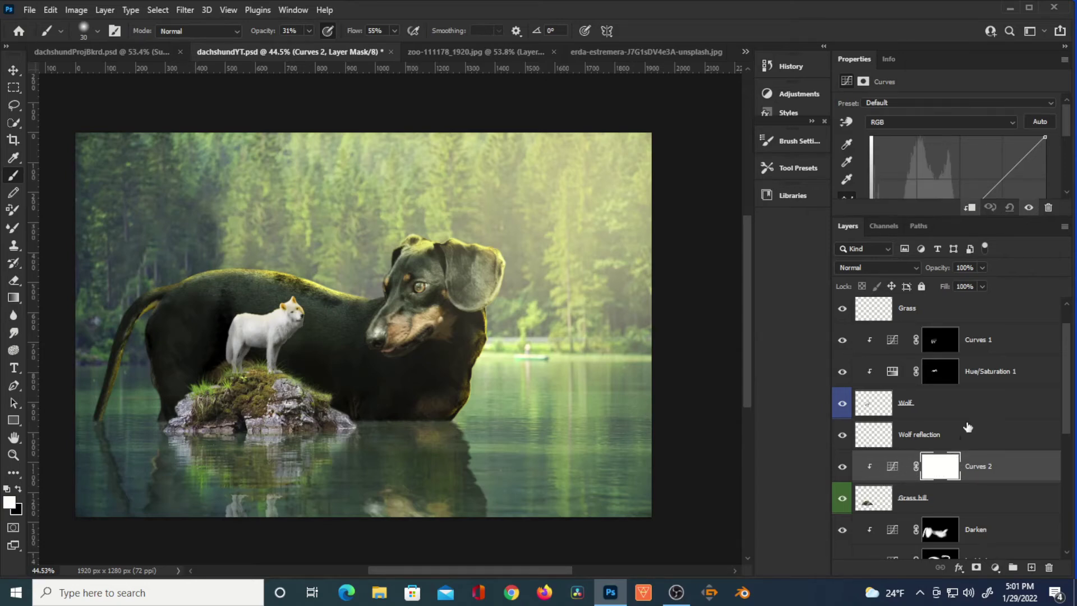
left_click_drag(945, 217, 944, 341)
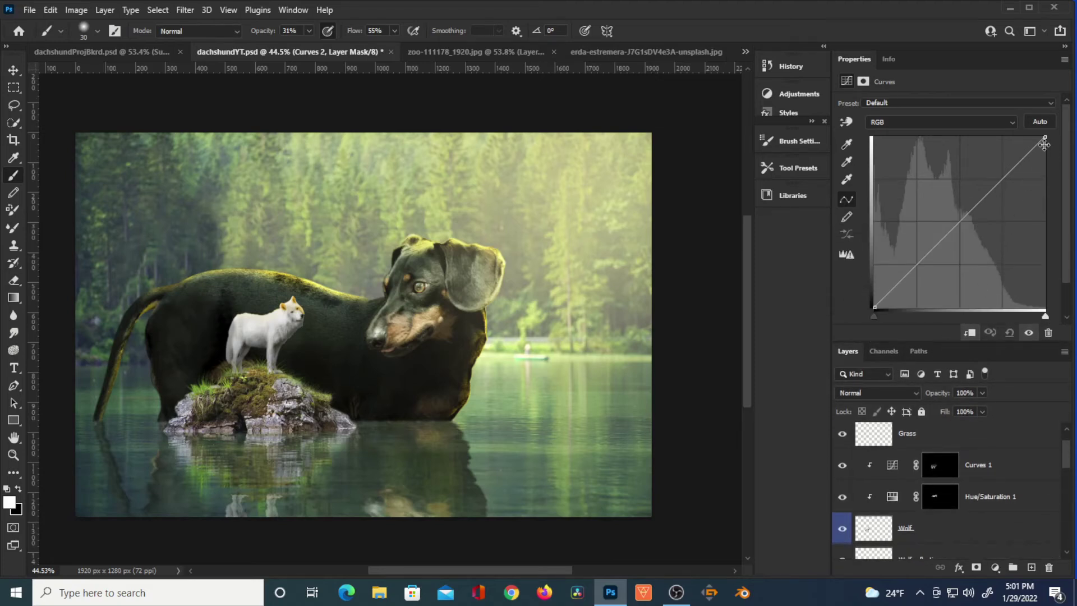
left_click_drag(1046, 138, 1064, 253)
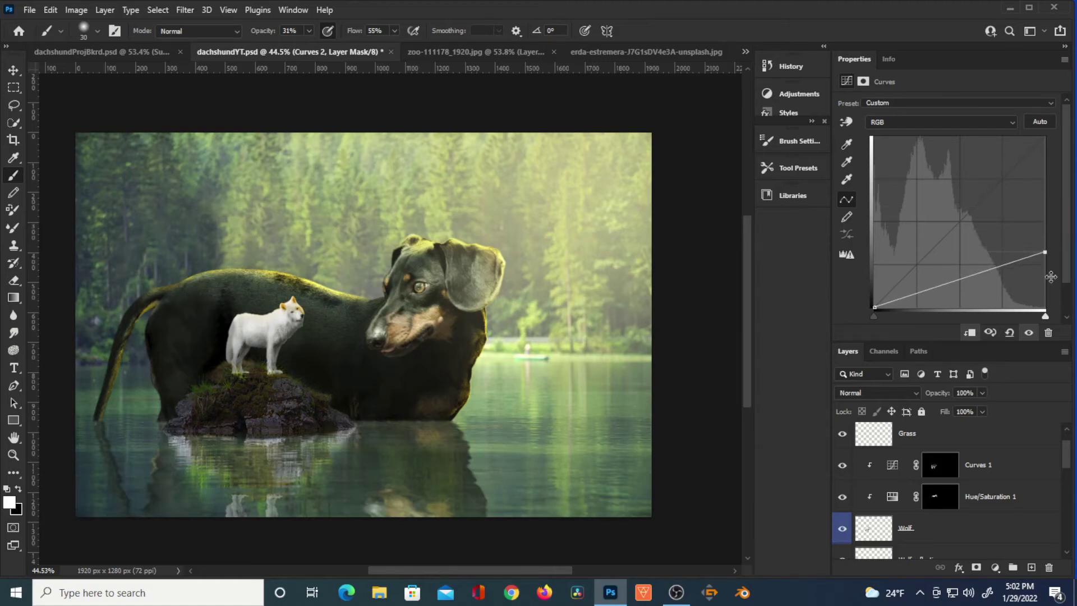
Step: Invert the Grass hill's Curves mask to black to hide the darkening
left_click_drag(951, 340, 950, 254)
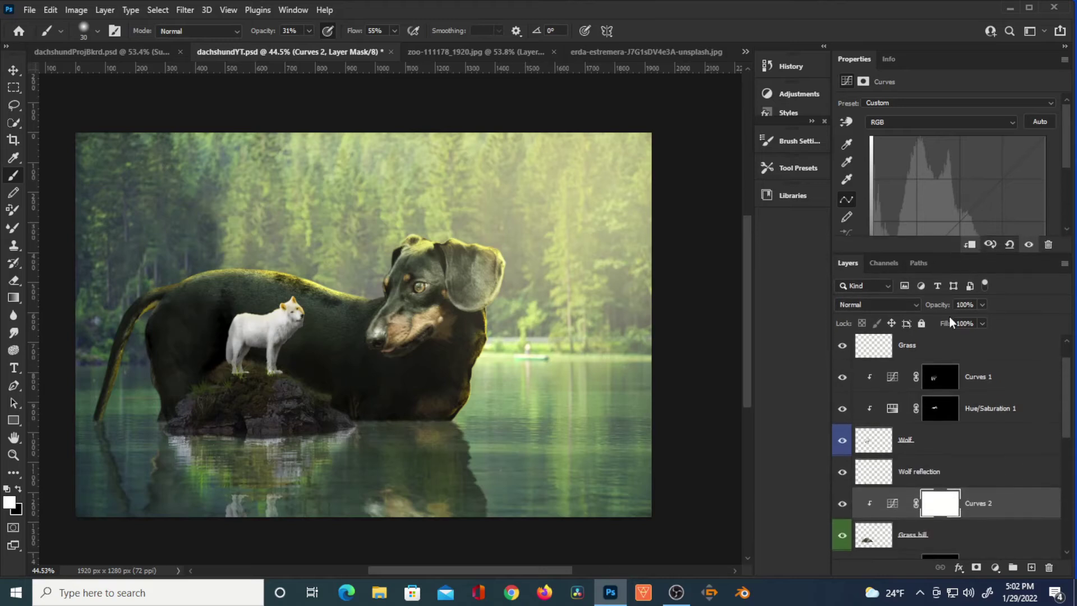
left_click(941, 506)
key("ctrl+i")
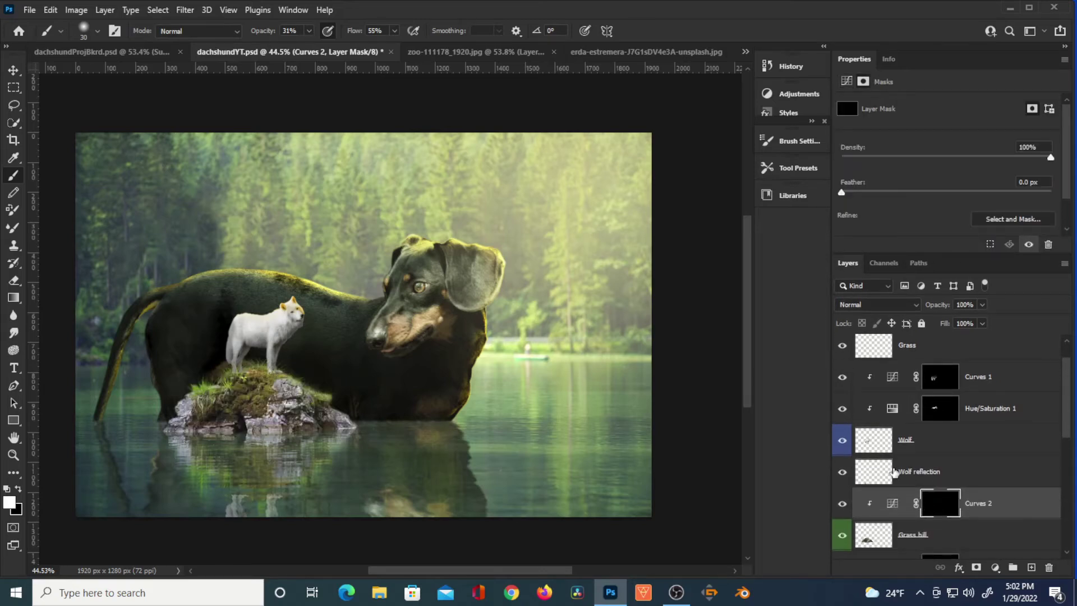
Step: Paint shadows over the rock's shaded side and base in the Curves mask with a 70 px brush, flow 33%, raising opacity to 41%
scroll(186, 379, "up", 3)
key("bracketright")
key("bracketright")
key("bracketright")
key("bracketright")
key("shift+3")
key("shift+3")
mouse_move(184, 392)
left_mouse_down()
mouse_move(168, 427)
mouse_move(192, 433)
mouse_move(178, 440)
mouse_move(204, 423)
mouse_move(236, 365)
mouse_move(255, 360)
mouse_move(263, 420)
mouse_move(271, 406)
mouse_move(283, 441)
mouse_move(214, 459)
mouse_move(256, 449)
mouse_move(169, 444)
mouse_move(135, 456)
mouse_move(182, 414)
mouse_move(203, 427)
mouse_move(202, 456)
mouse_move(203, 446)
mouse_move(171, 446)
left_mouse_up()
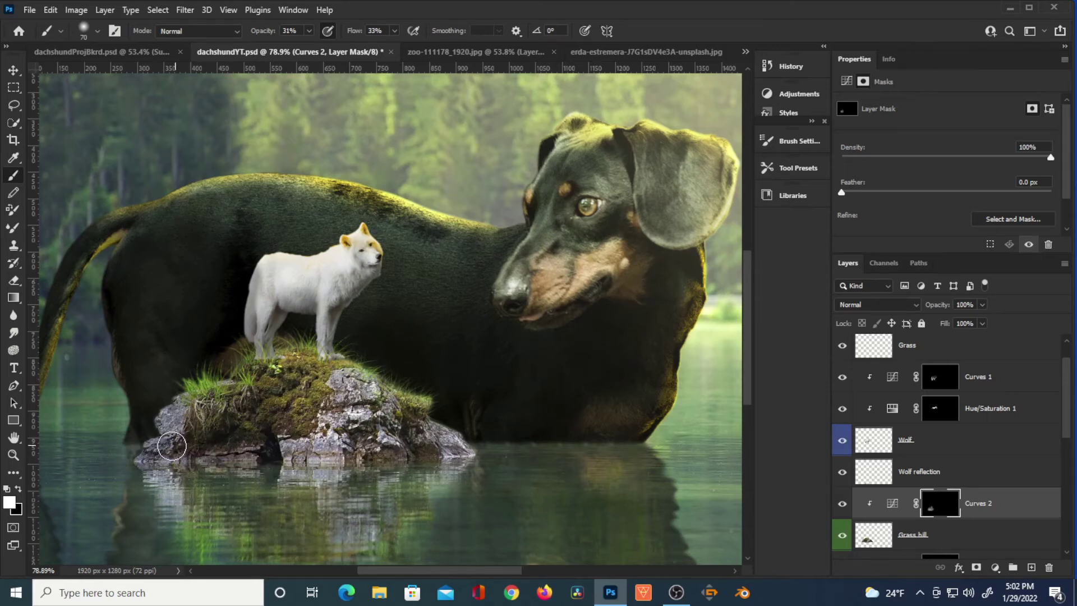
left_click_drag(264, 30, 327, 31)
mouse_move(179, 412)
left_mouse_down()
mouse_move(158, 454)
mouse_move(241, 372)
mouse_move(303, 436)
left_mouse_up()
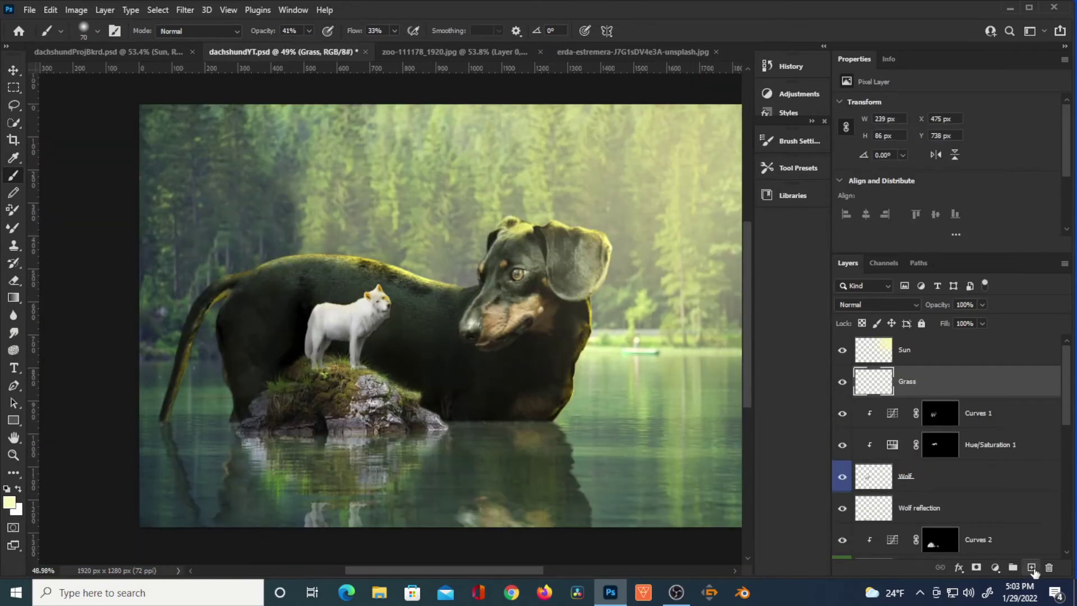
Step: Add a layer named Shadow below Grass and paint soft black shadows at the waterline around the tail and hind leg, opacity 22%, flow 19%
left_click(1031, 567)
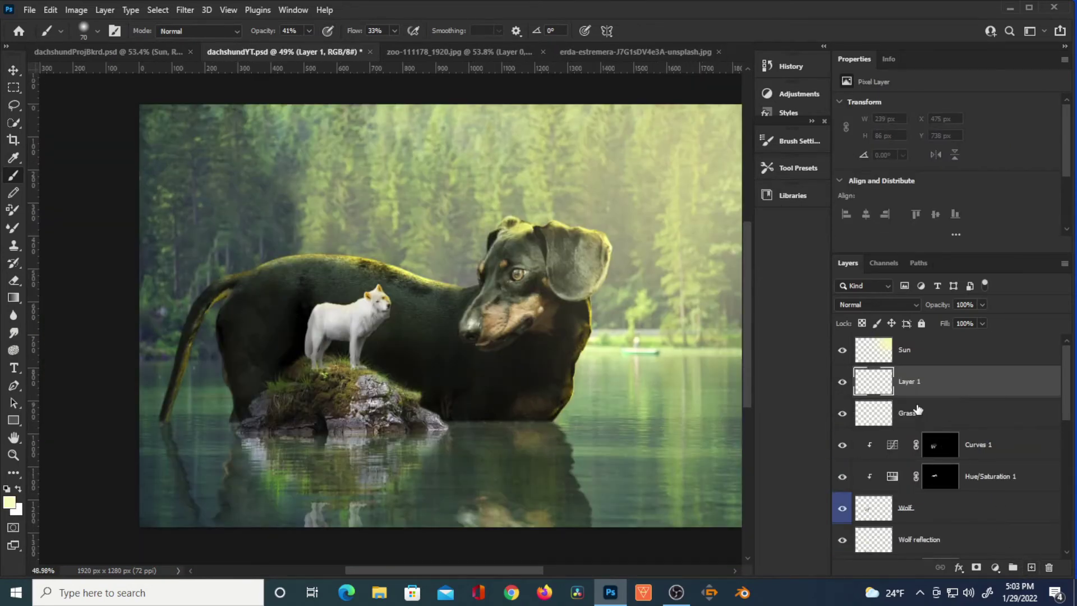
left_click_drag(884, 385, 882, 445)
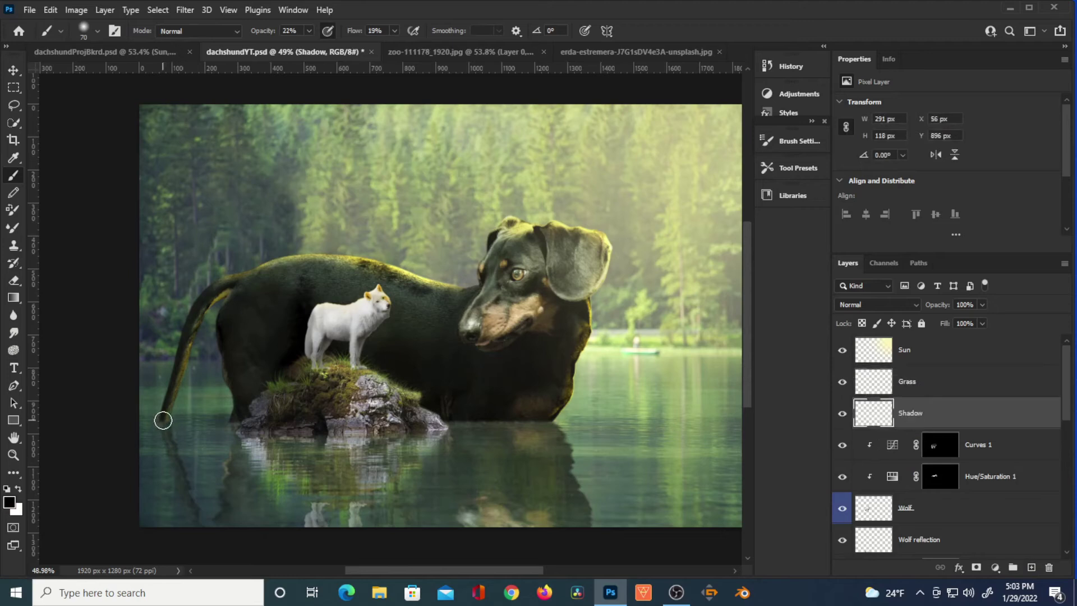
mouse_move(163, 420)
left_mouse_down()
mouse_move(140, 419)
mouse_move(208, 420)
mouse_move(230, 409)
mouse_move(226, 420)
mouse_move(132, 409)
mouse_move(221, 426)
mouse_move(132, 417)
mouse_move(237, 427)
mouse_move(169, 428)
mouse_move(156, 428)
mouse_move(260, 413)
left_mouse_up()
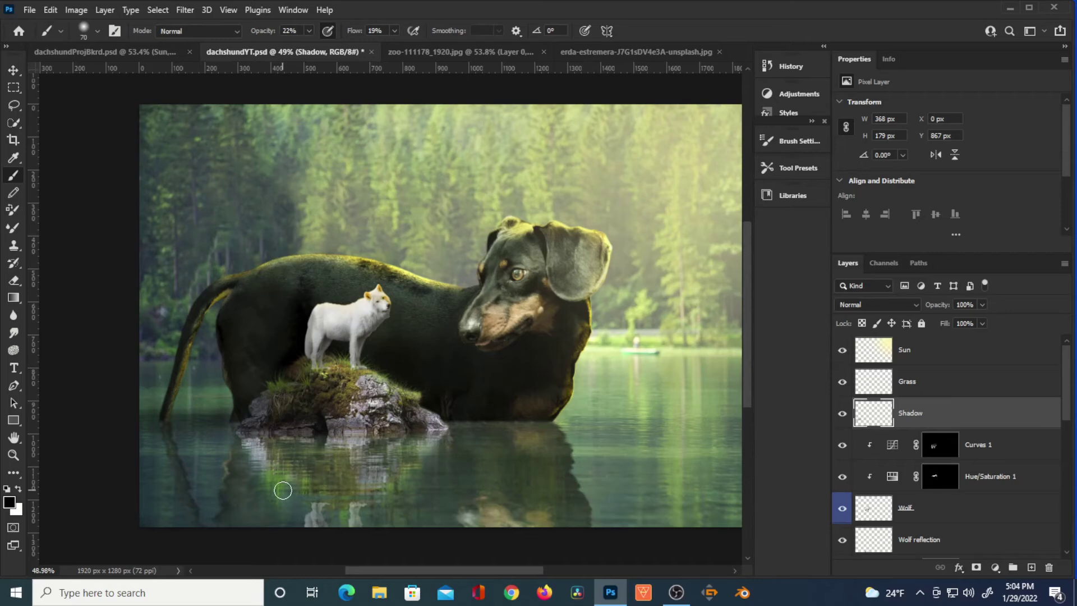
scroll(157, 401, "up", 4)
key("bracketleft")
key("bracketleft")
key("bracketleft")
key("bracketleft")
key("bracketleft")
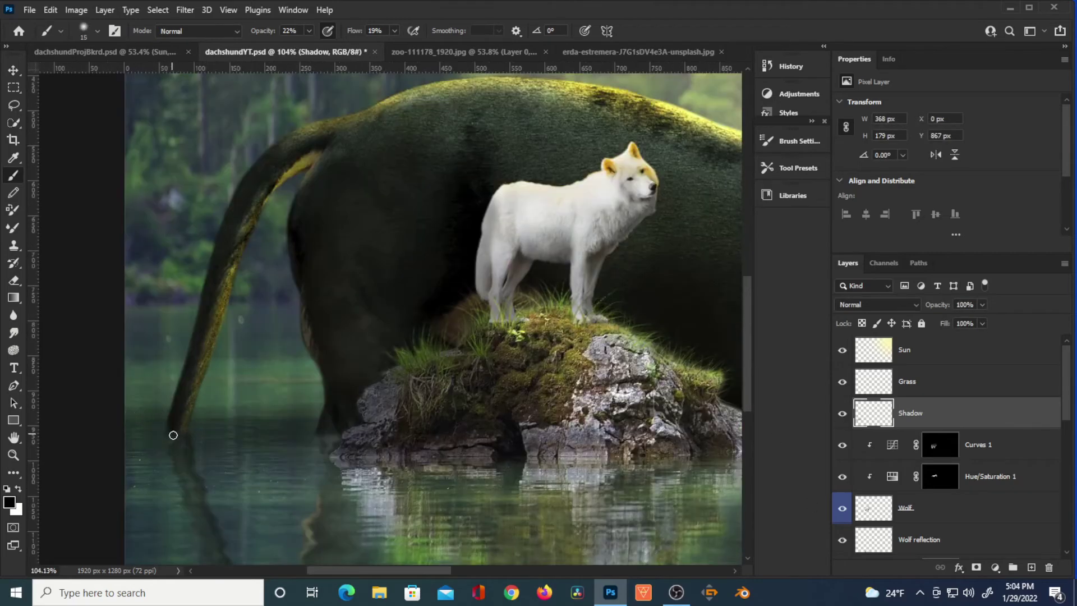
scroll(189, 456, "down", 4)
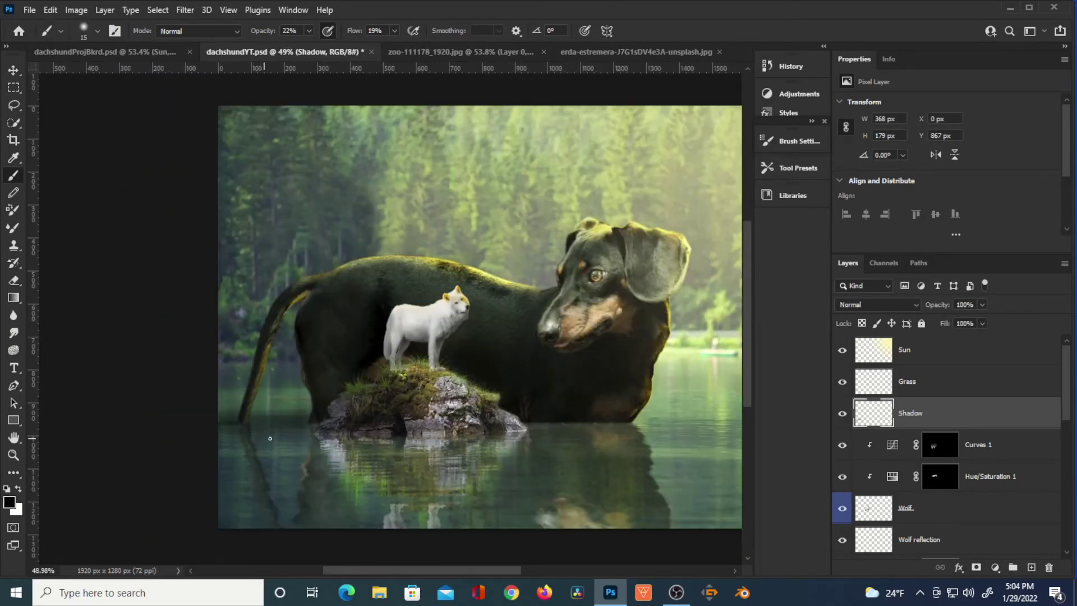
Step: Add a layer mask to the Shadow layer and paint out excess shadow with a 70 px black brush
left_click(976, 568)
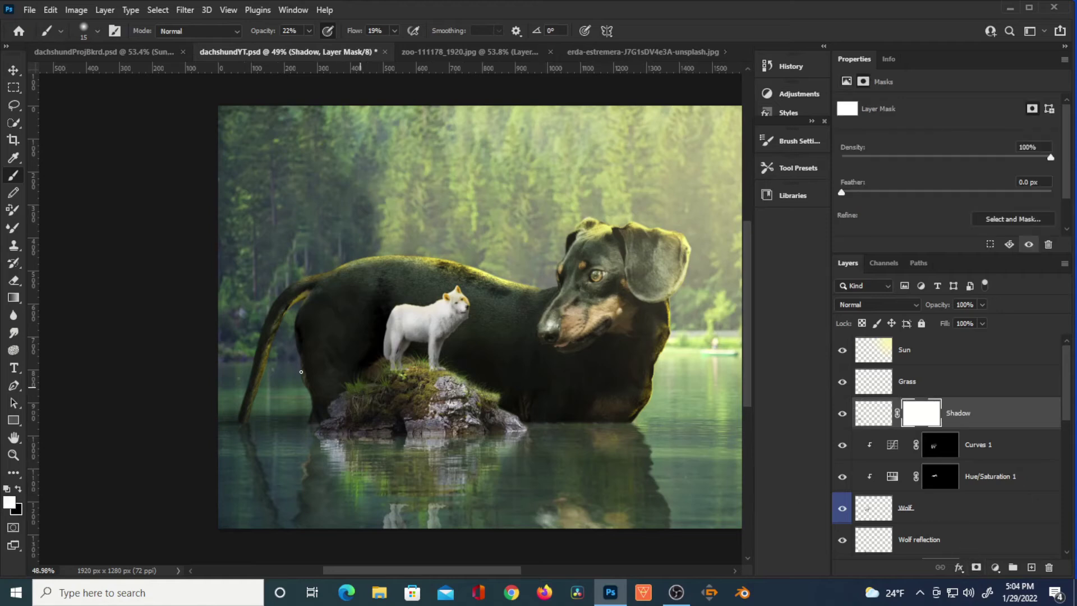
key("x")
key("bracketright")
key("bracketright")
key("bracketright")
key("bracketright")
key("ctrl+2")
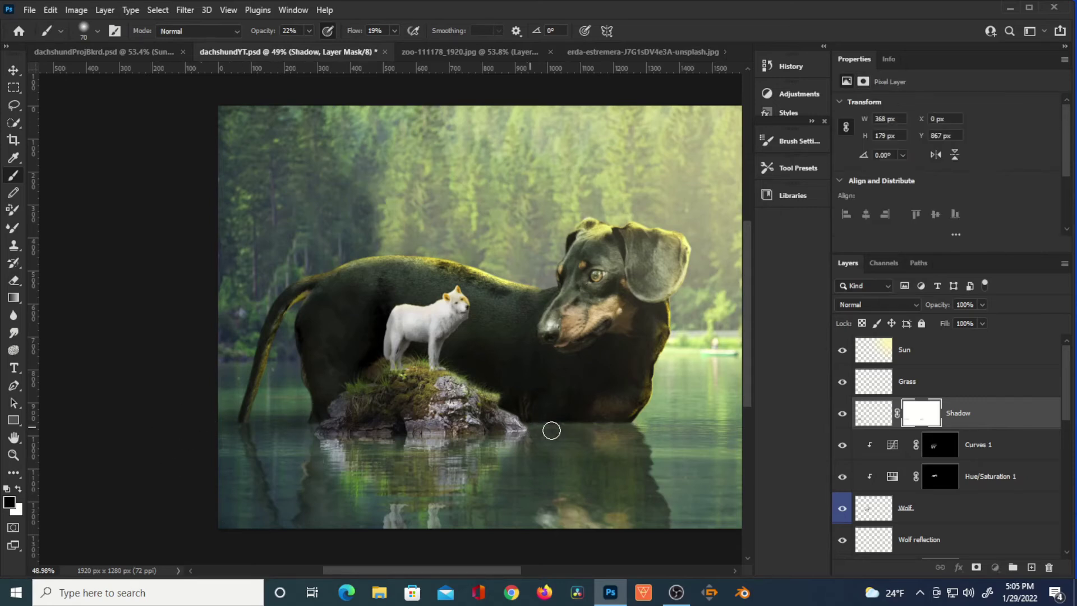
Step: Paint a darker shadow on the Shadow layer where the dog's chest meets the water at 42% brush opacity, and save the document
left_click(871, 419)
key("4")
key("2")
mouse_move(584, 426)
left_mouse_down()
mouse_move(518, 422)
mouse_move(622, 419)
mouse_move(516, 420)
mouse_move(574, 431)
mouse_move(518, 419)
mouse_move(515, 446)
mouse_move(570, 435)
mouse_move(527, 431)
mouse_move(569, 442)
mouse_move(469, 444)
mouse_move(564, 445)
mouse_move(457, 453)
mouse_move(542, 454)
mouse_move(436, 475)
mouse_move(517, 473)
mouse_move(473, 476)
mouse_move(615, 429)
mouse_move(565, 431)
mouse_move(617, 429)
mouse_move(528, 445)
mouse_move(597, 442)
mouse_move(514, 454)
mouse_move(582, 455)
mouse_move(481, 471)
mouse_move(549, 474)
mouse_move(460, 487)
mouse_move(514, 496)
mouse_move(449, 507)
mouse_move(587, 426)
mouse_move(525, 416)
mouse_move(577, 420)
left_mouse_up()
key("ctrl+s")
Step: Add a new layer above Shadow and name it ripples
left_click(1031, 568)
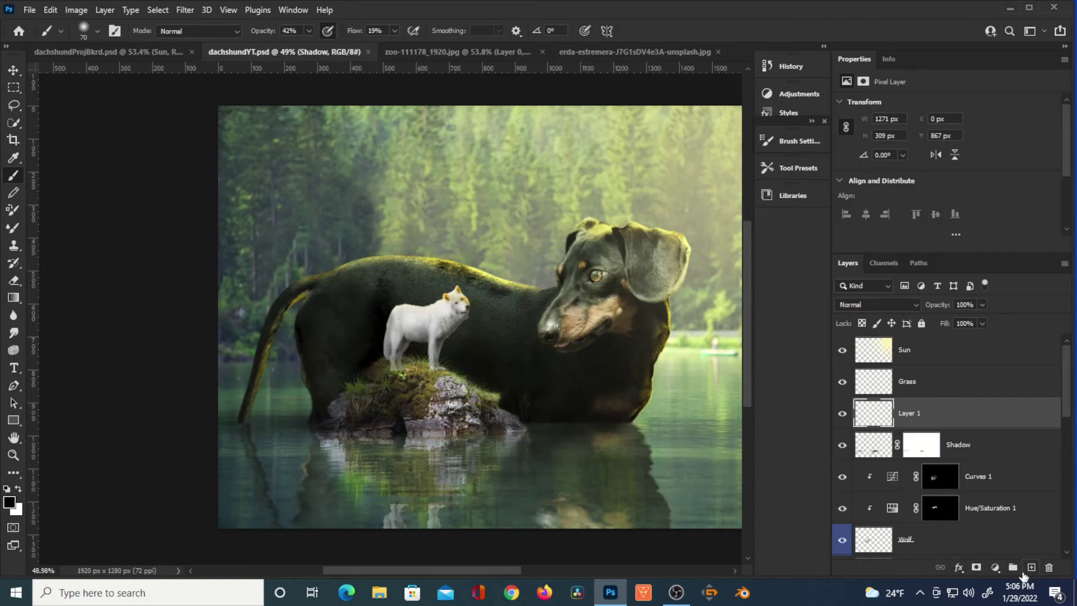
double_click(912, 419)
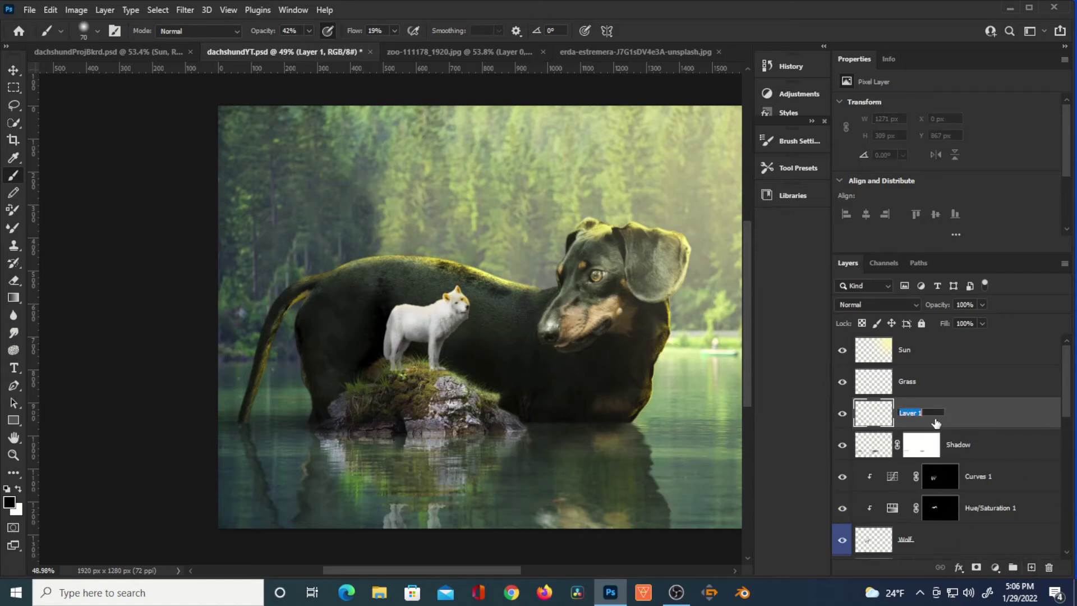
type("r")
key("Return")
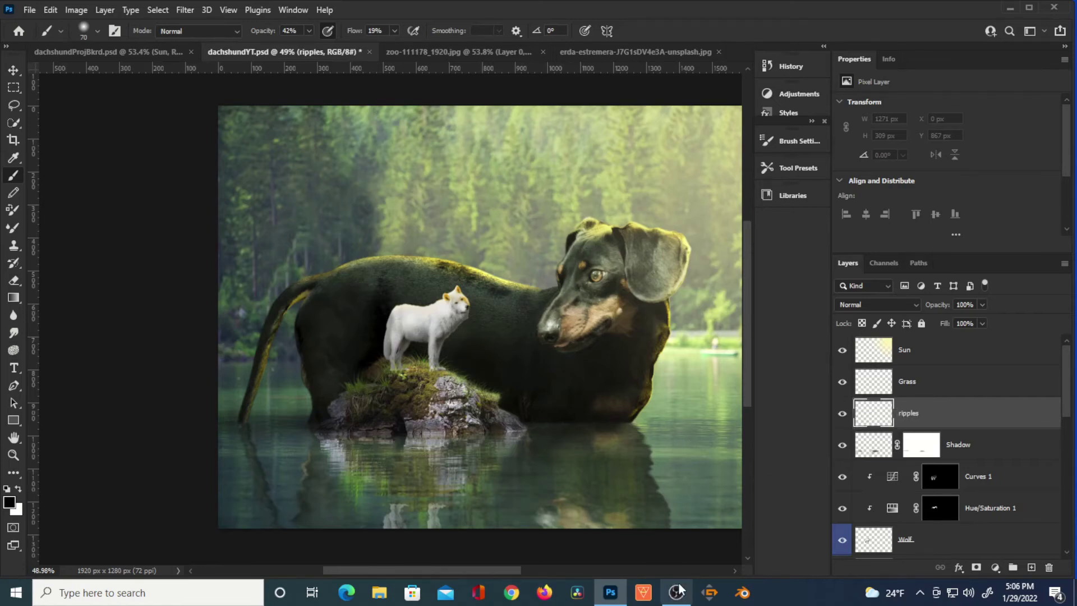
Step: Set the foreground colour to a bright, pale yellow-green based on a colour sampled from the sunlit lake
left_click(9, 502)
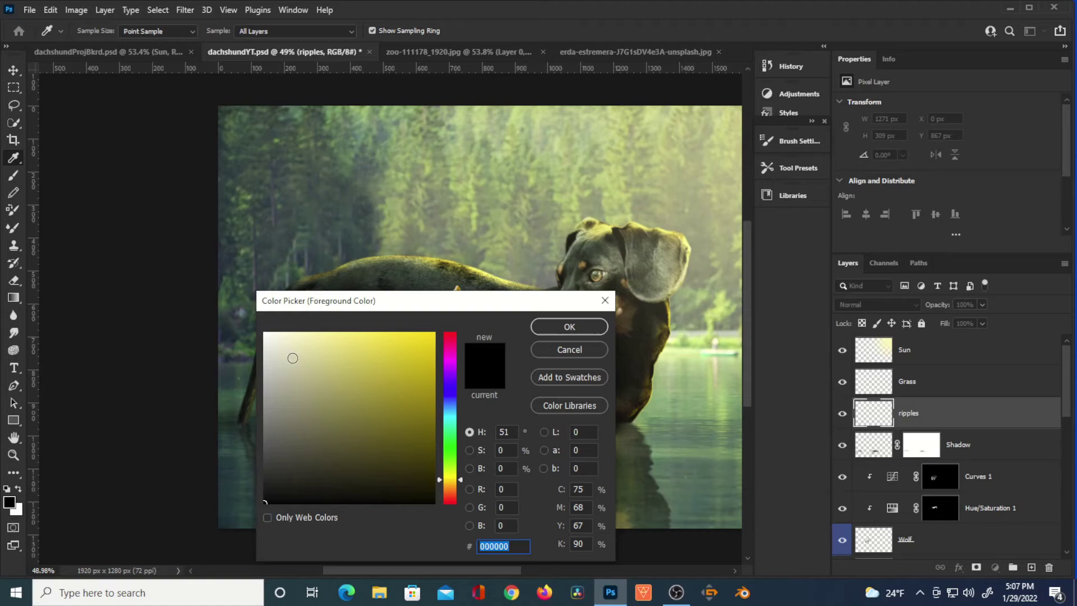
left_click(671, 366)
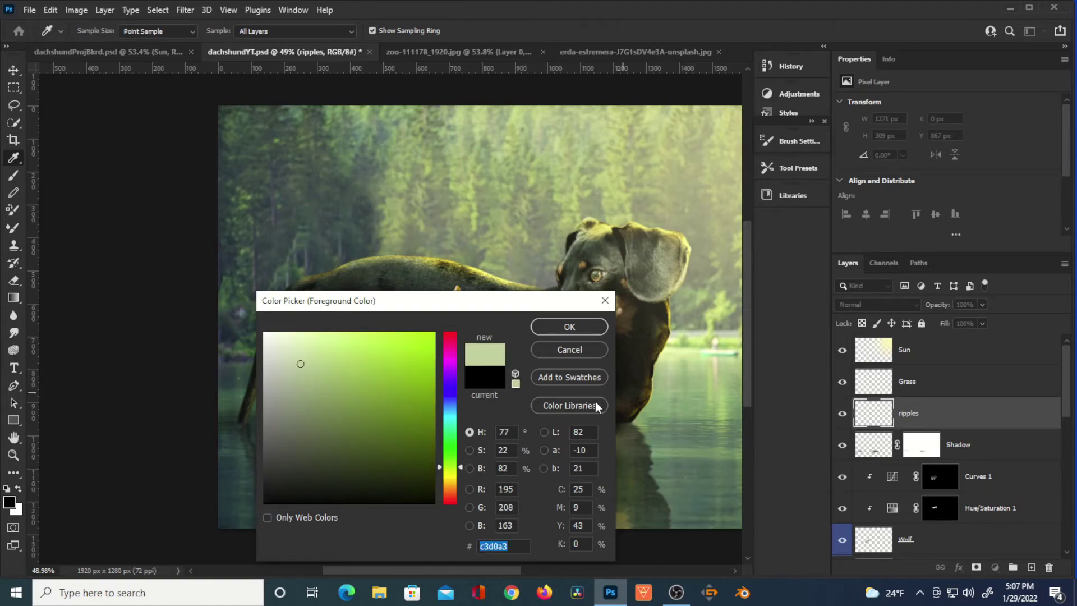
left_click(301, 332)
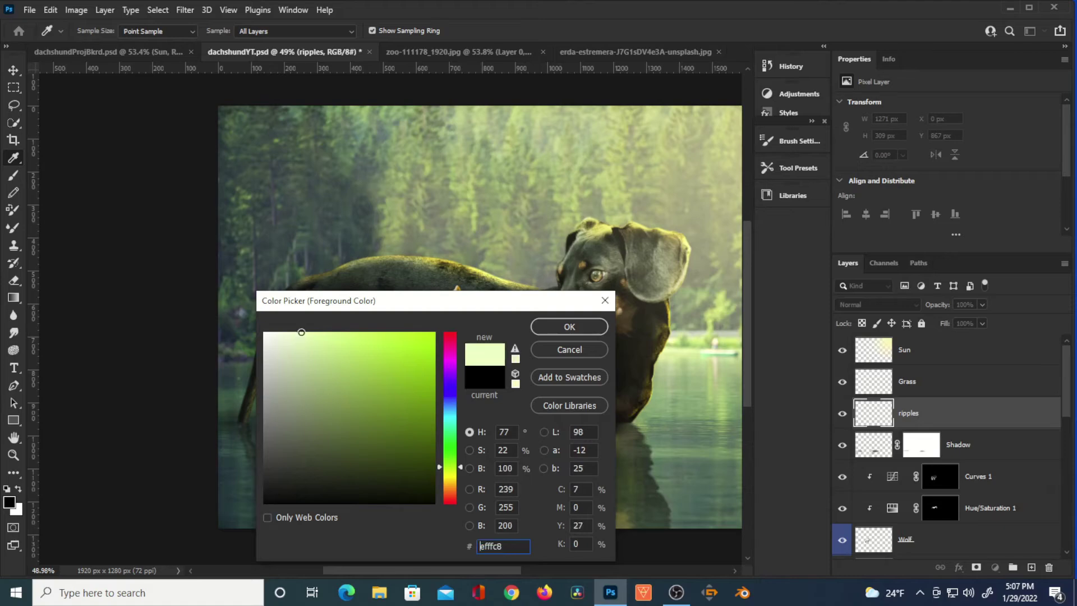
left_click(303, 333)
left_click(559, 327)
Step: Paint thin ripple highlights along the waterline under the dog's chest and belly with a 7 px brush, opacity 30%, flow 19%
key("b")
key("3")
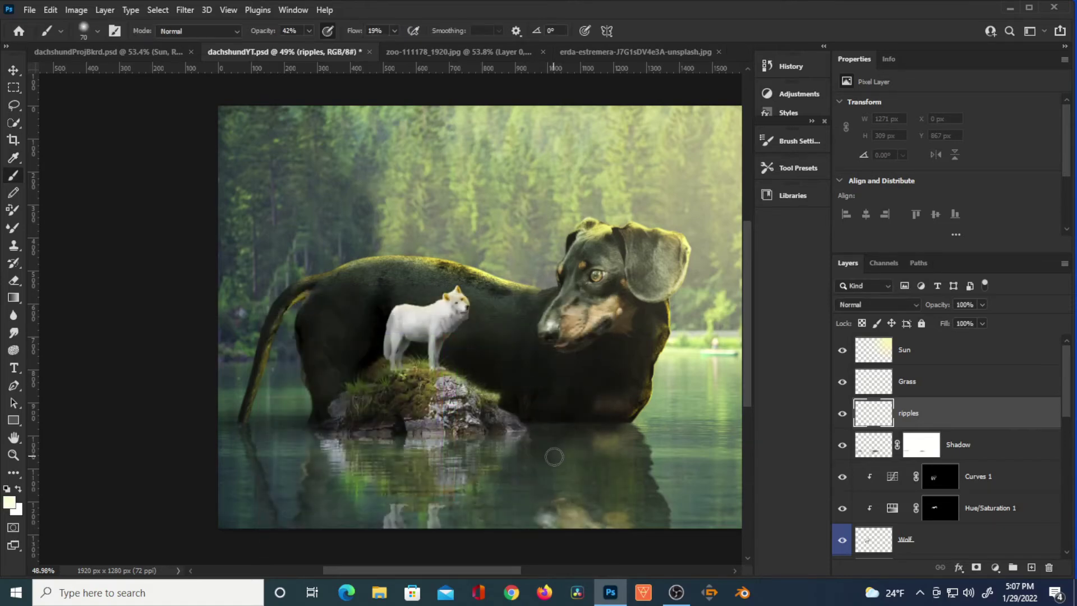
scroll(561, 431, "up", 5)
left_click_drag(525, 432, 509, 433)
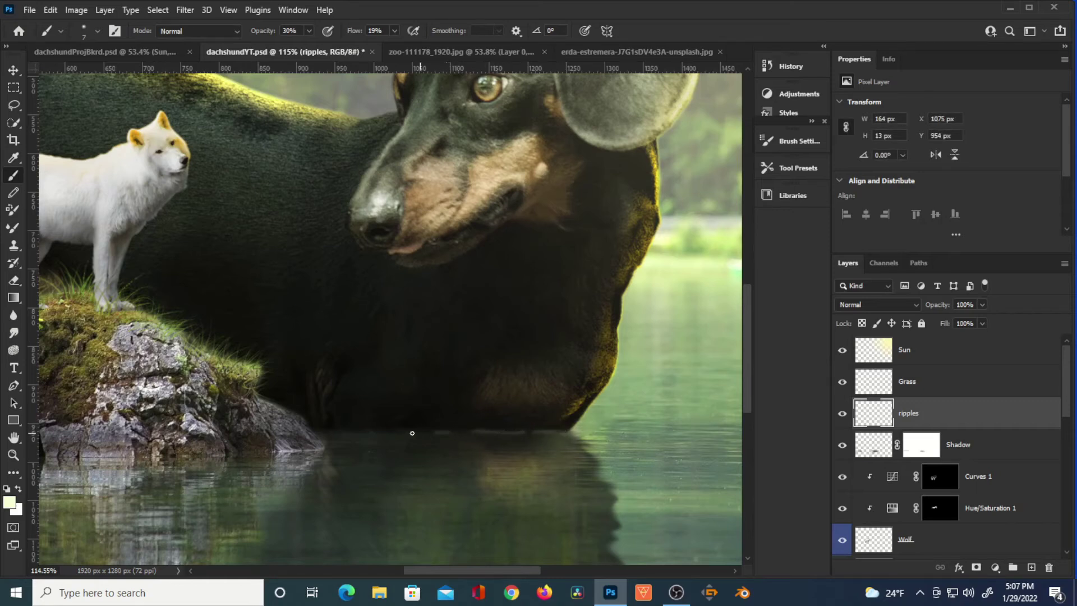
left_click_drag(369, 433, 336, 435)
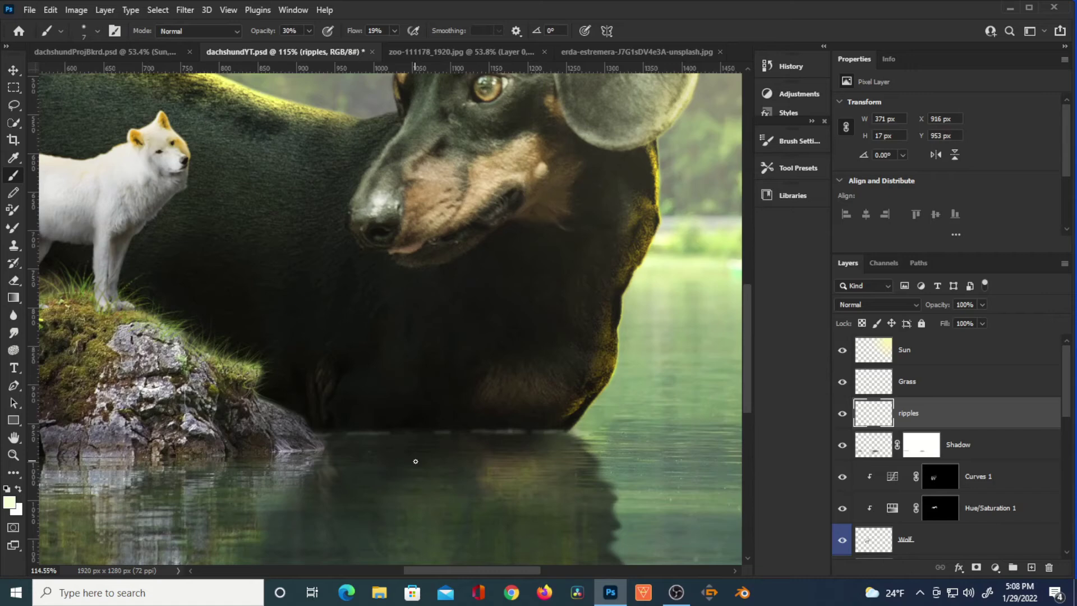
Step: Extend the ripple highlights along the waterline as far as the tail with a 5 px brush, opacity 35%, flow 31%
scroll(444, 459, "down", 5)
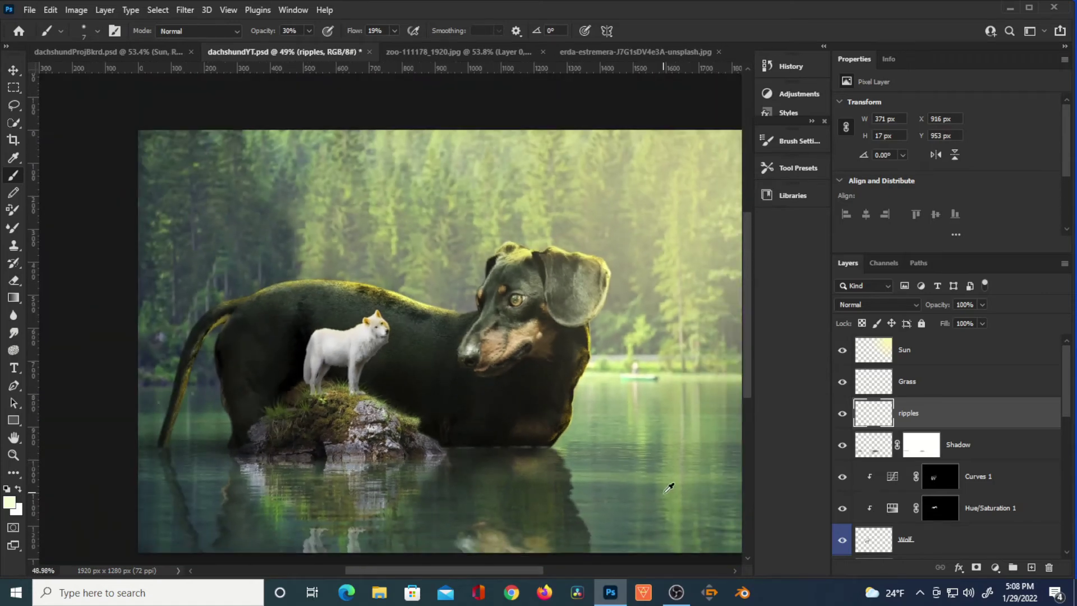
scroll(506, 443, "up", 5)
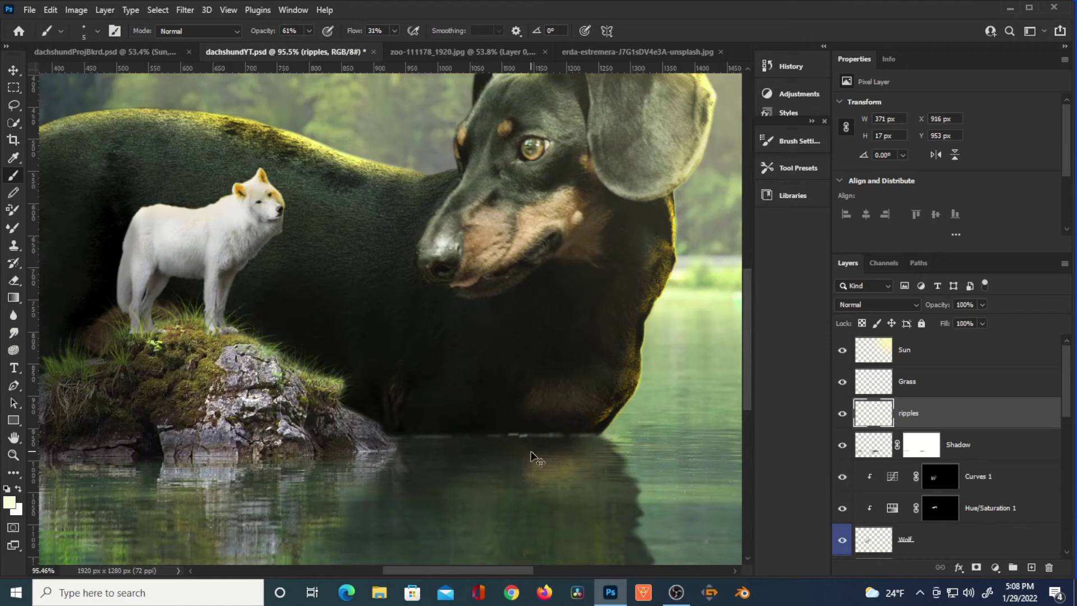
scroll(359, 434, "up", 2)
key("3")
key("5")
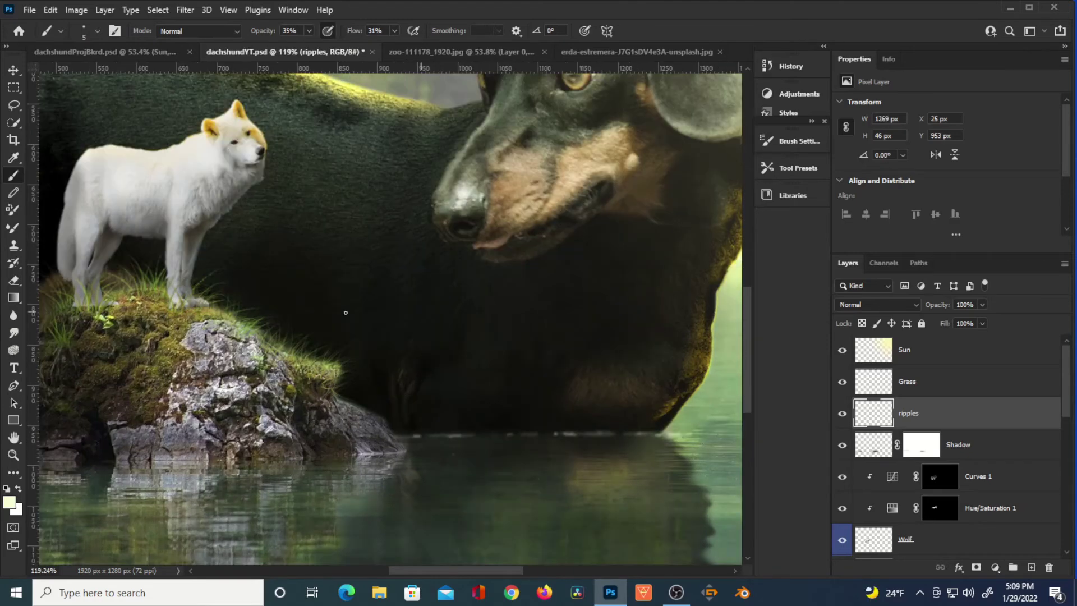
Step: Soften the painted ripples along the dog's waterline with a 20 px Smudge tool at 10% strength
left_click(14, 334)
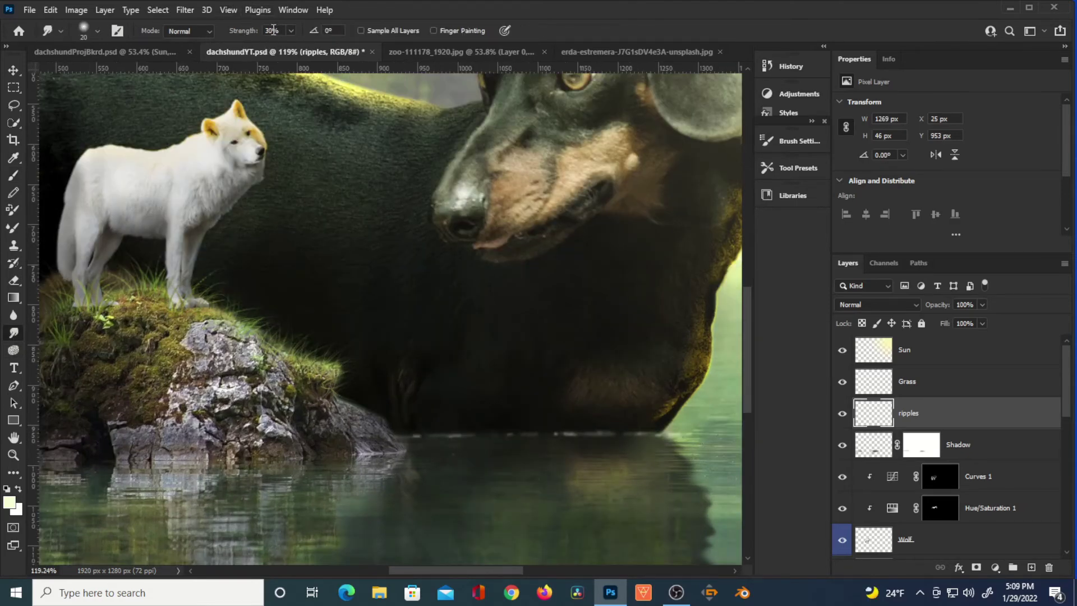
type("1")
type("1")
mouse_move(569, 434)
left_mouse_down()
mouse_move(657, 435)
mouse_move(418, 438)
left_mouse_up()
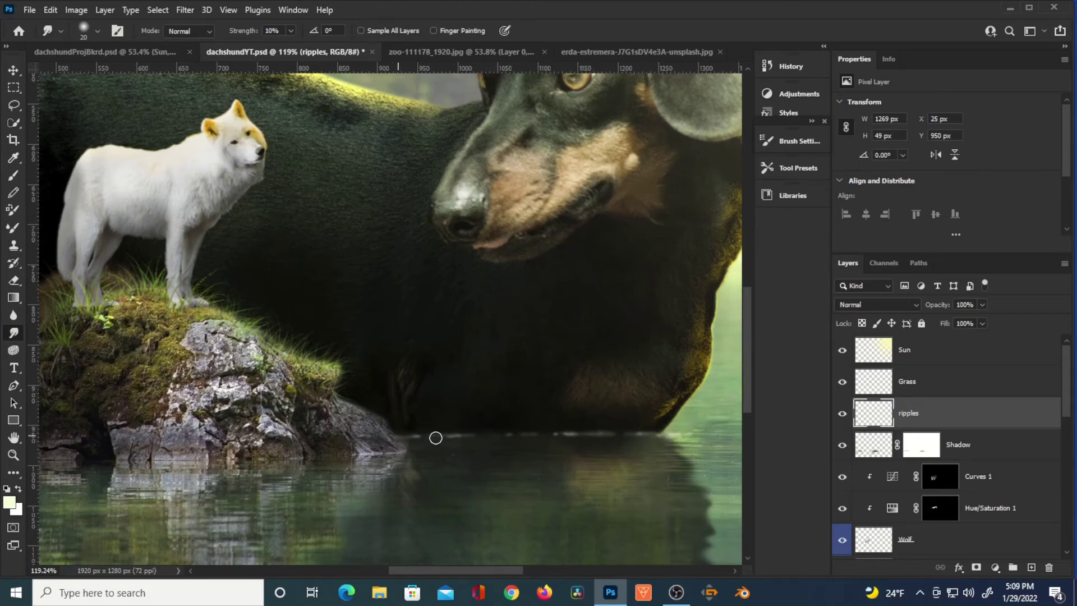
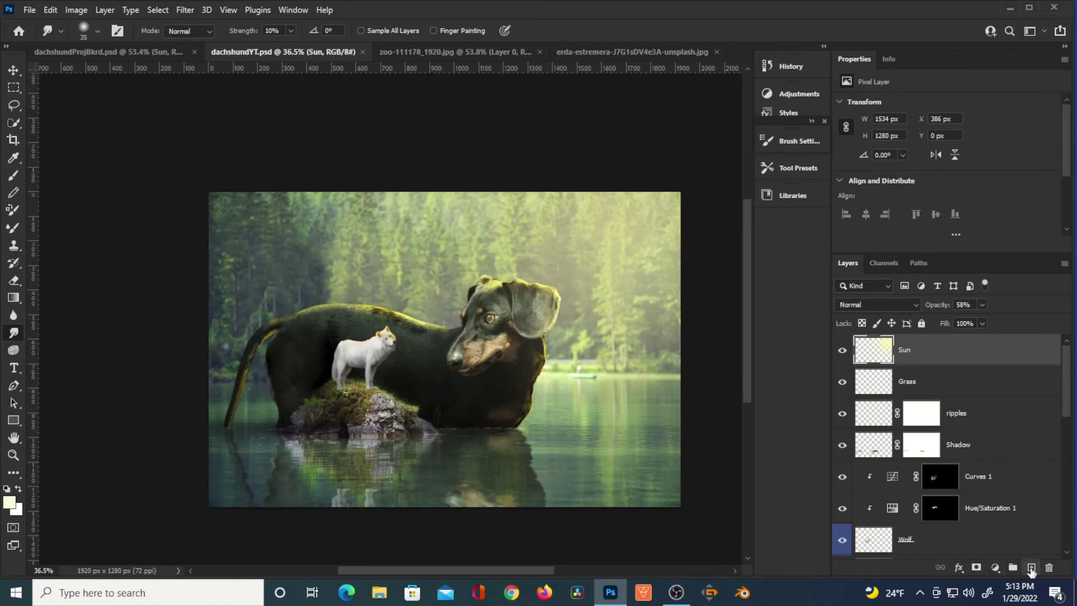
Step: Add a new layer above the Sun layer and name it Sun rays
left_click(1031, 567)
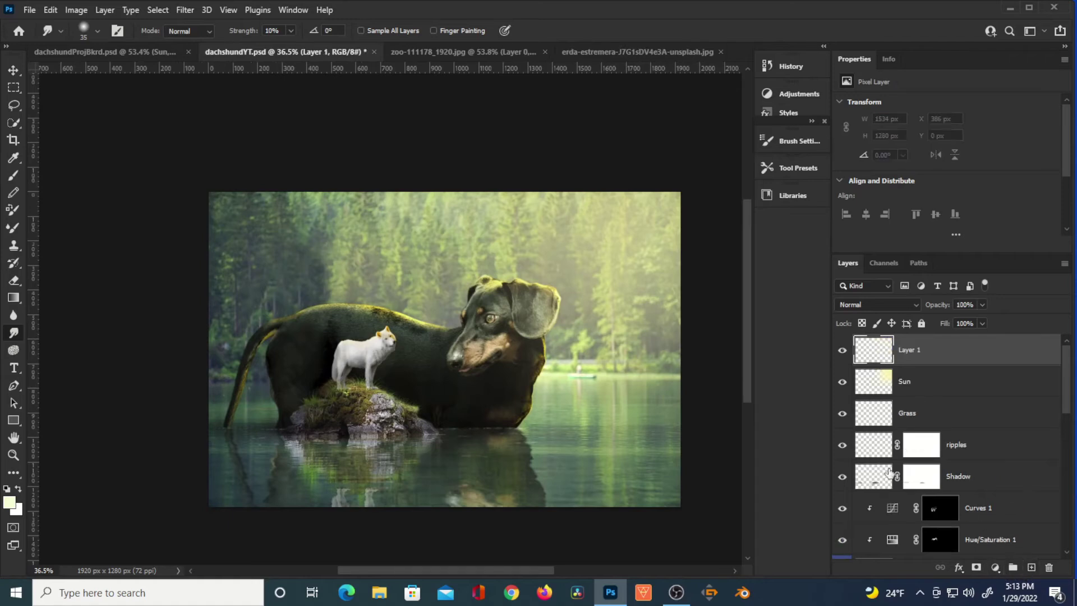
double_click(910, 350)
type("Sun rays")
key("Return")
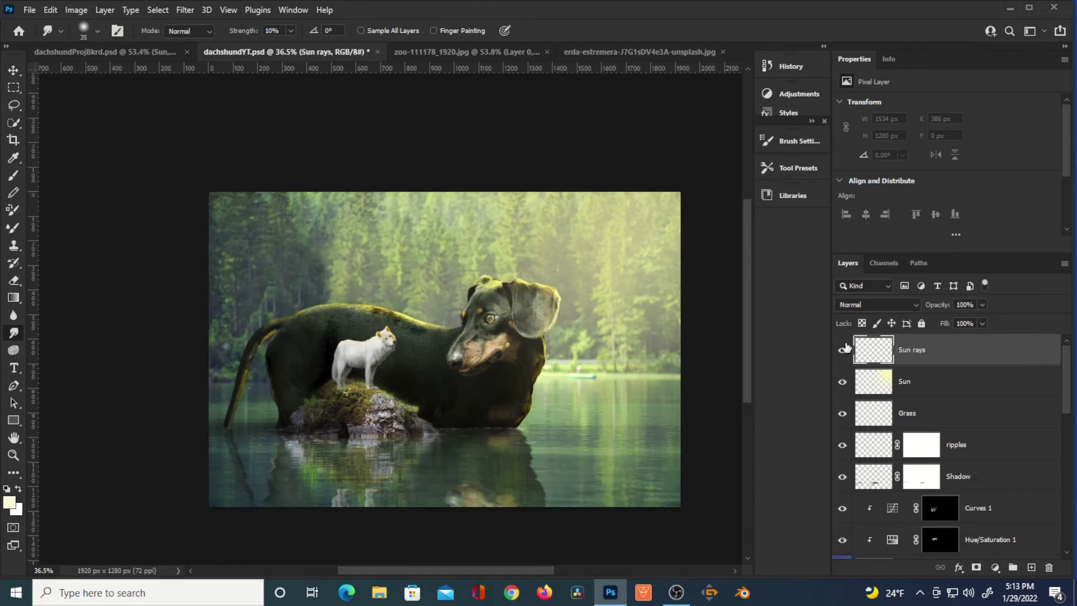
Step: Choose the Polygonal Lasso for drawing rays and set the foreground colour to pale yellow feffd7
key("shift+l")
left_click_drag(612, 254, 558, 224)
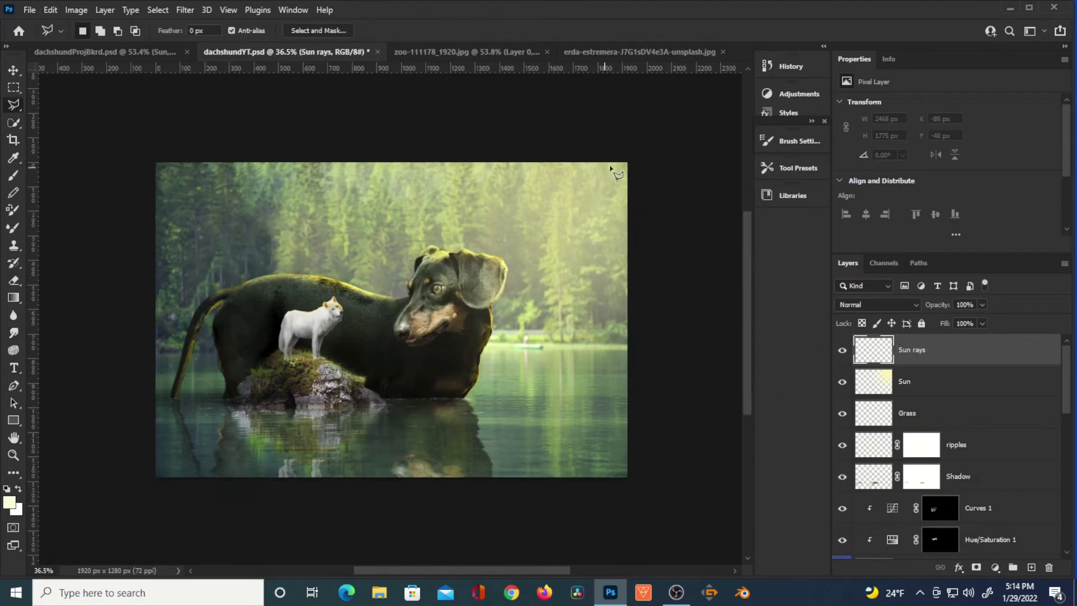
left_click(10, 502)
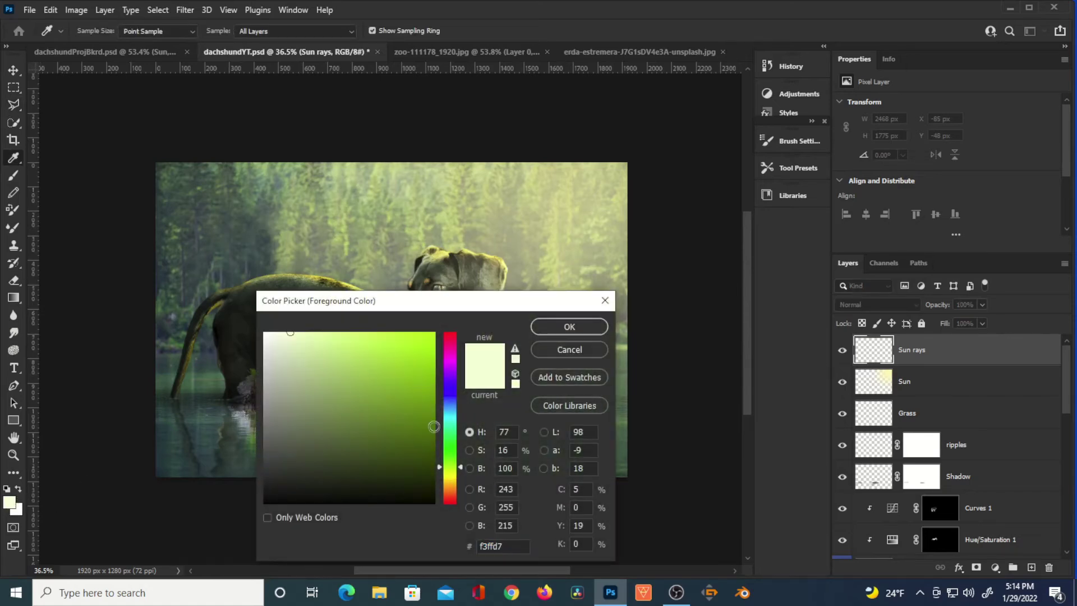
left_click(453, 474)
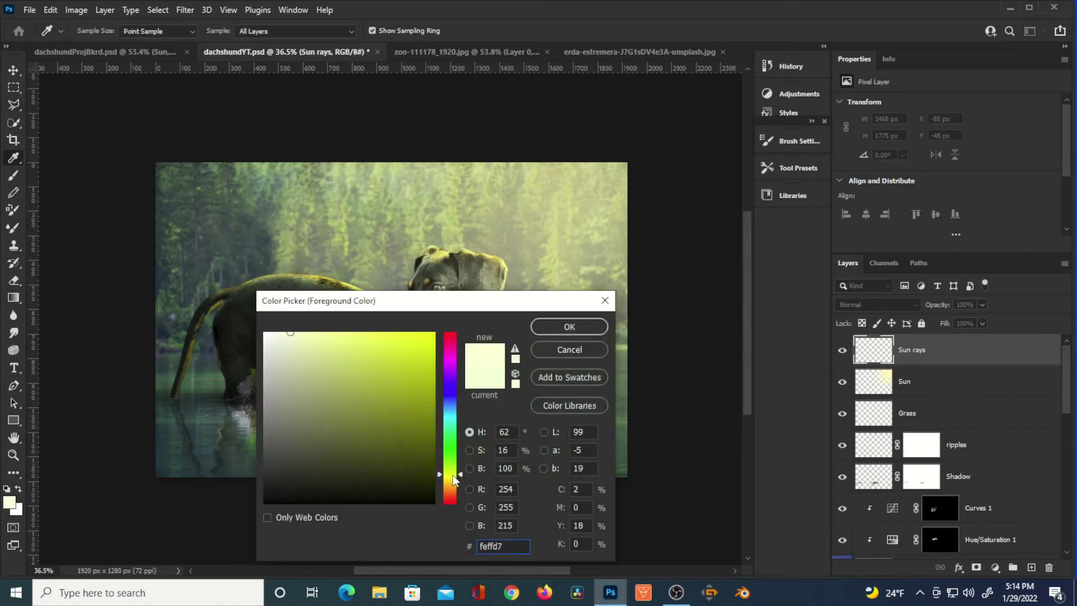
left_click(575, 327)
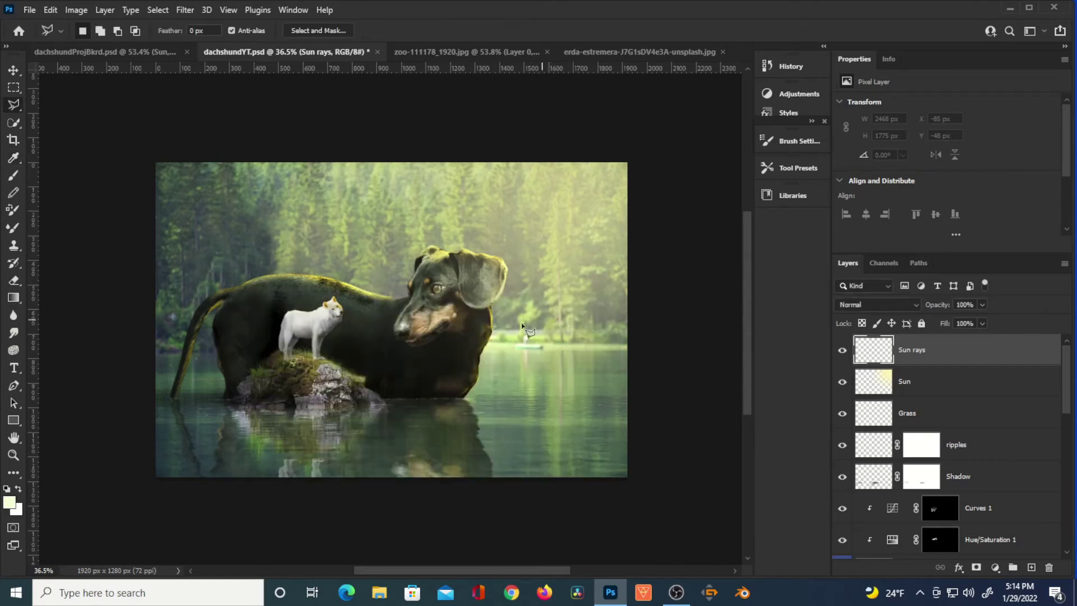
Step: Outline a widening ray from the image's upper-right corner across the dog's back to the left edge, fill it with the foreground colour and deselect
left_click(620, 150)
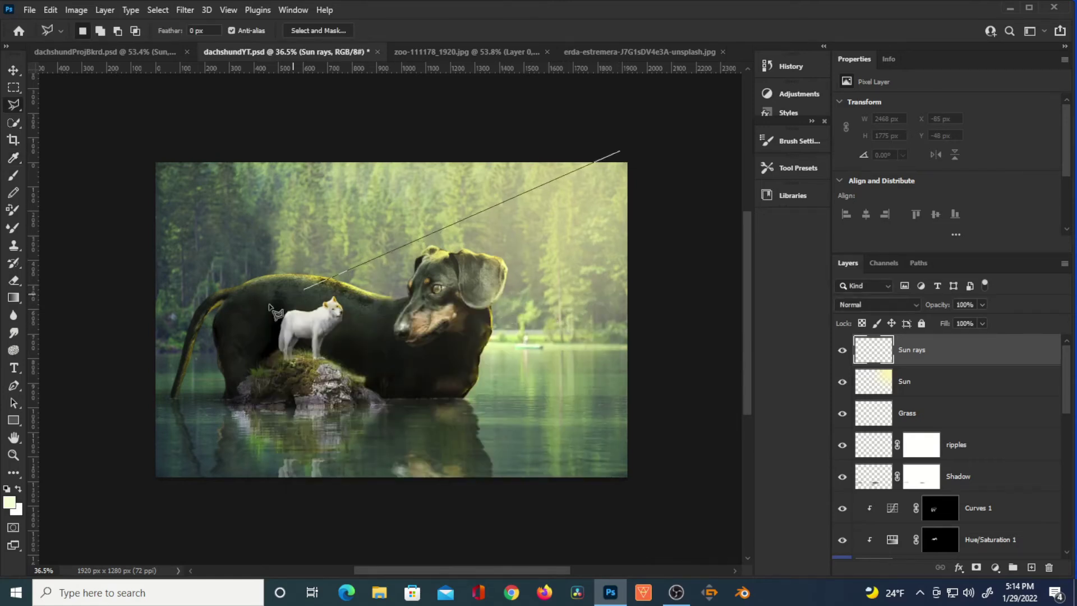
left_click(120, 362)
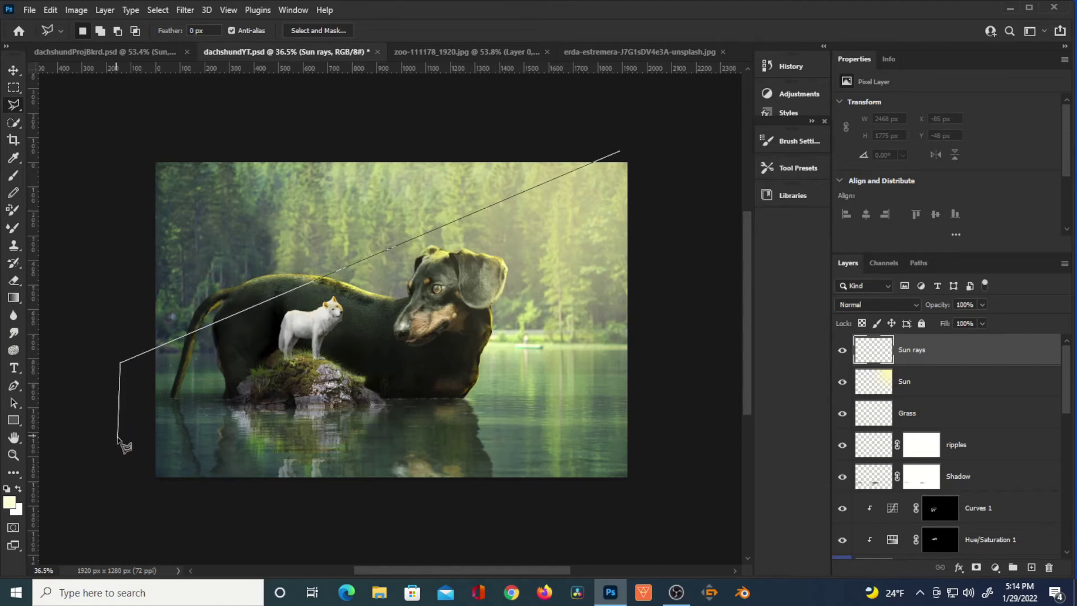
left_click(120, 416)
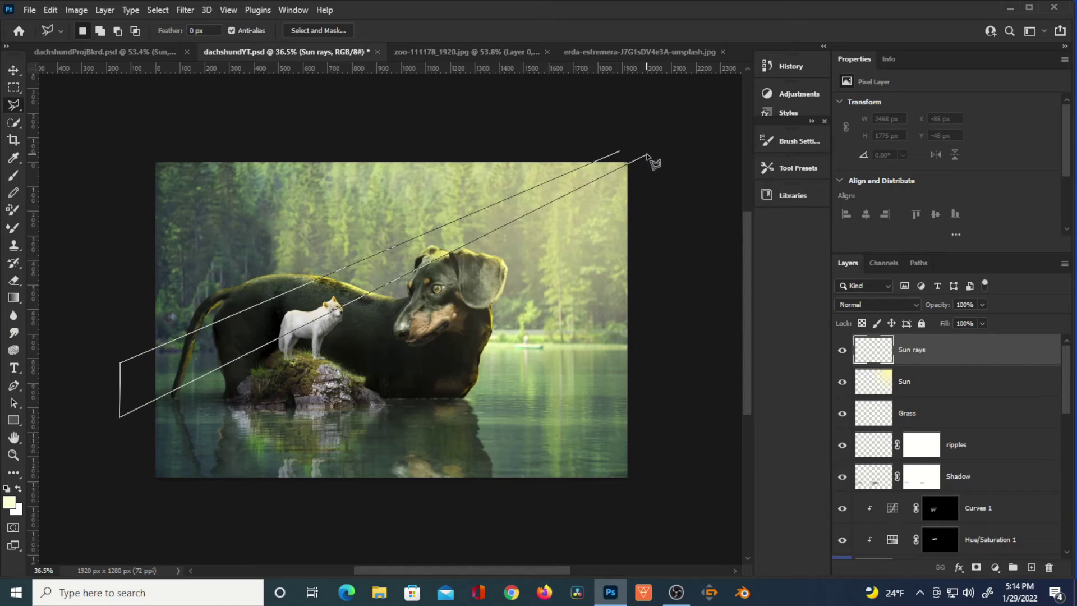
left_click(619, 151)
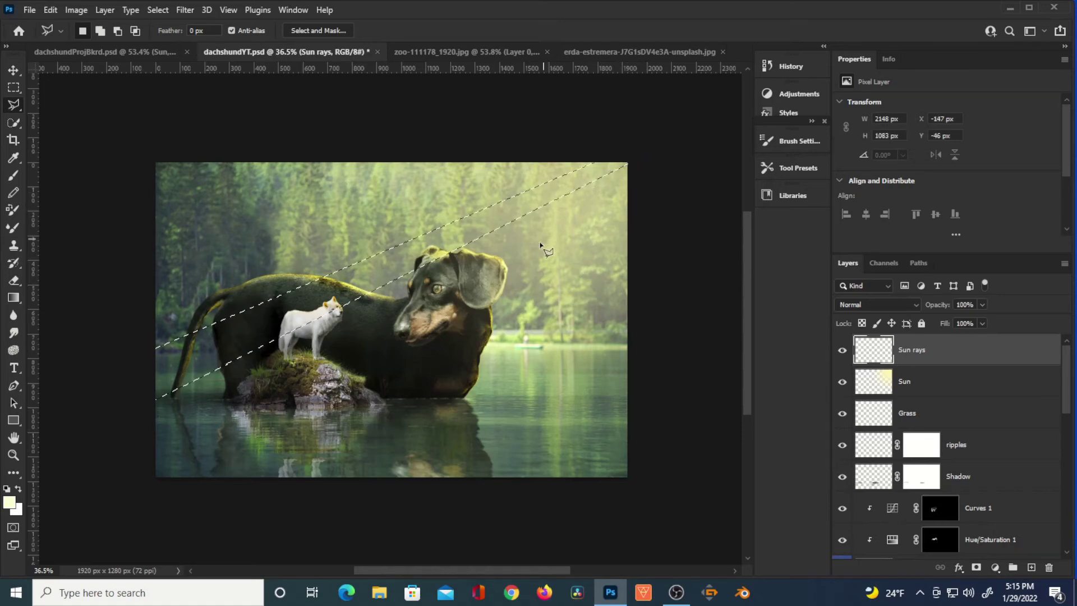
key("shift")
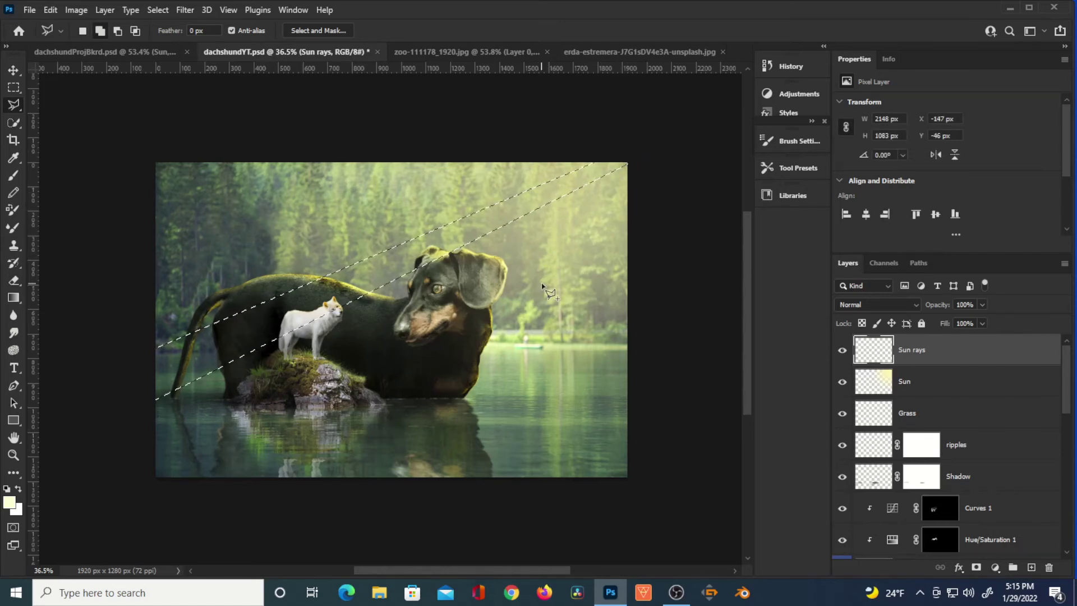
key("shift+BackSpace")
left_click(617, 140)
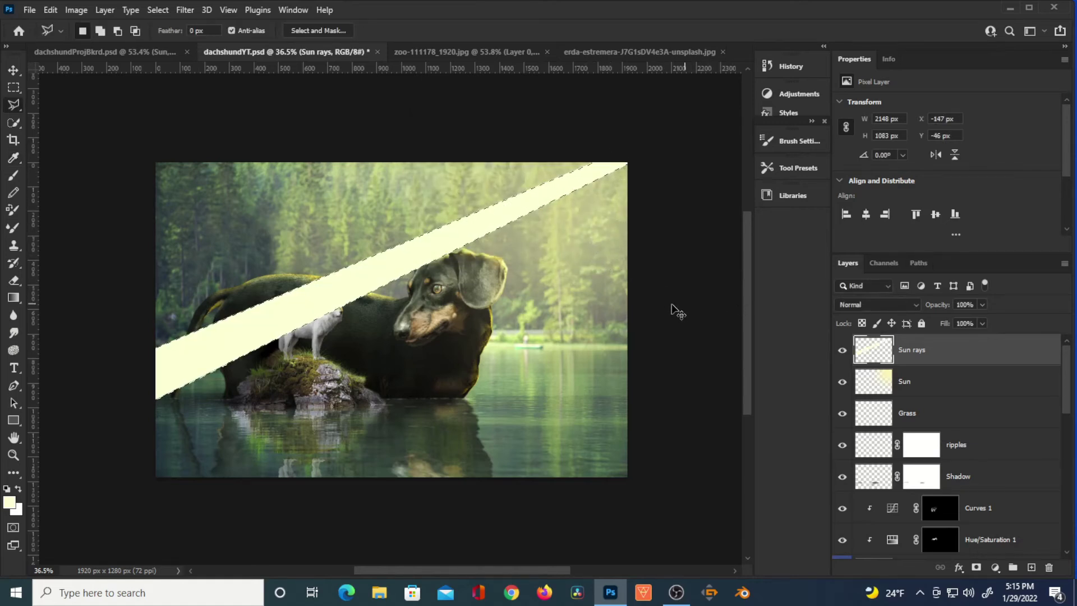
key("ctrl+d")
Step: Outline a second ray from the upper-right edge to the image's lower-left corner and fill it with the foreground colour
left_click(630, 174)
left_click(57, 510)
left_click(144, 510)
left_click(666, 188)
left_click(630, 173)
key("shift+F5")
left_click(630, 142)
Step: Outline a thin third ray just below the second, reaching the lake's bottom edge, and fill it with the foreground colour
left_click(641, 199)
left_click(234, 490)
left_click(283, 489)
left_click(640, 202)
key("shift+F5")
left_click(630, 142)
Step: Outline a steeper fourth ray from the right edge past the dog's chest to the image's bottom edge and fill it with the foreground colour
left_click(633, 213)
left_click(348, 490)
left_click(410, 489)
left_click(634, 214)
key("shift+F5")
left_click(630, 141)
Step: Soften the rays with an 18-pixel Gaussian Blur and lower the Sun rays layer's opacity to 21%
left_click(185, 10)
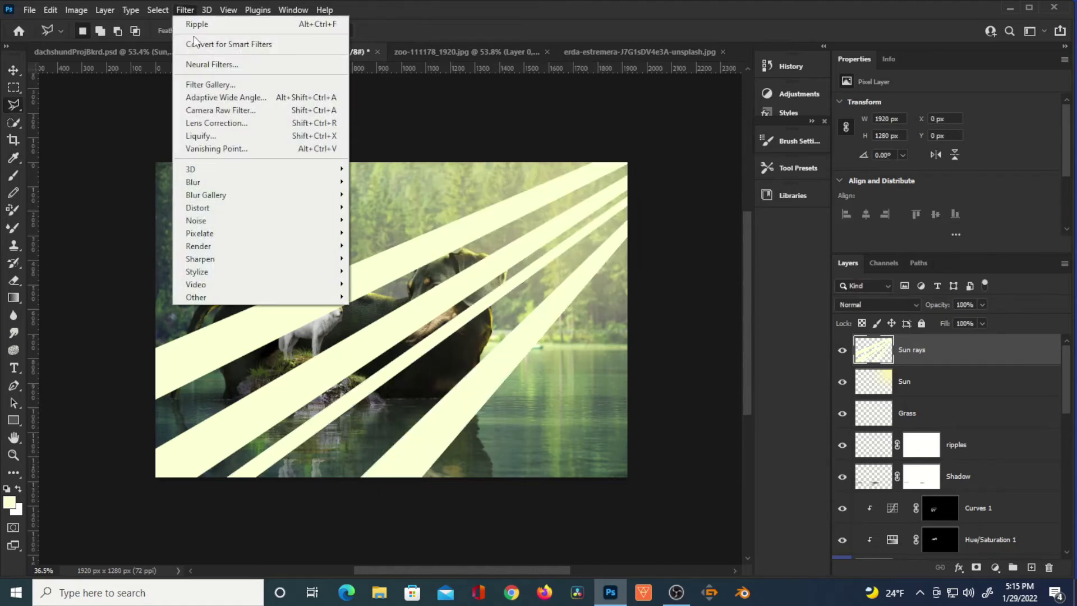
mouse_move(311, 186)
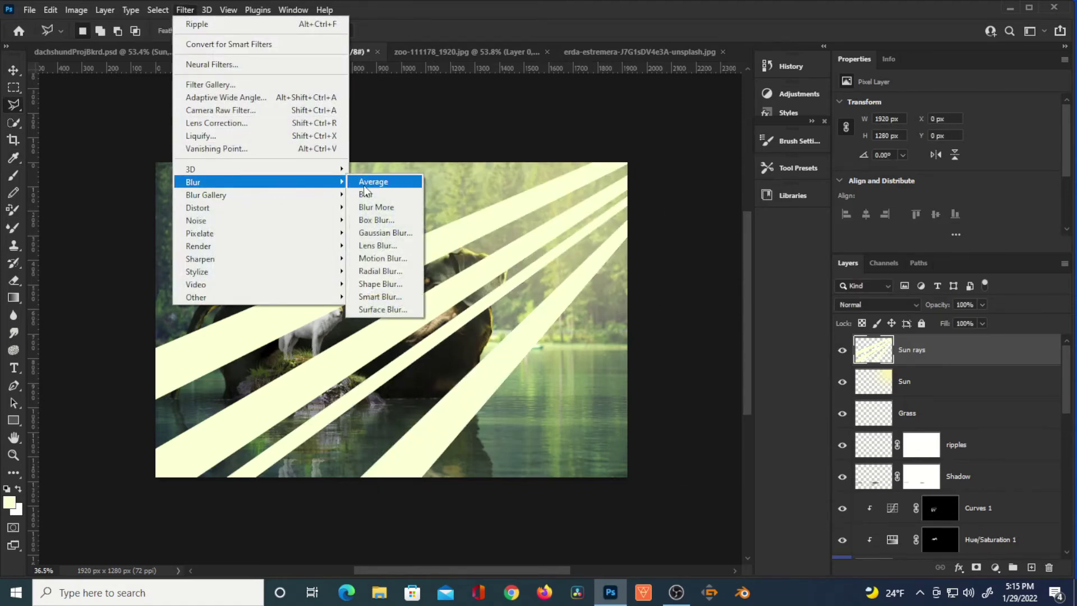
left_click(376, 232)
left_click_drag(445, 316, 492, 313)
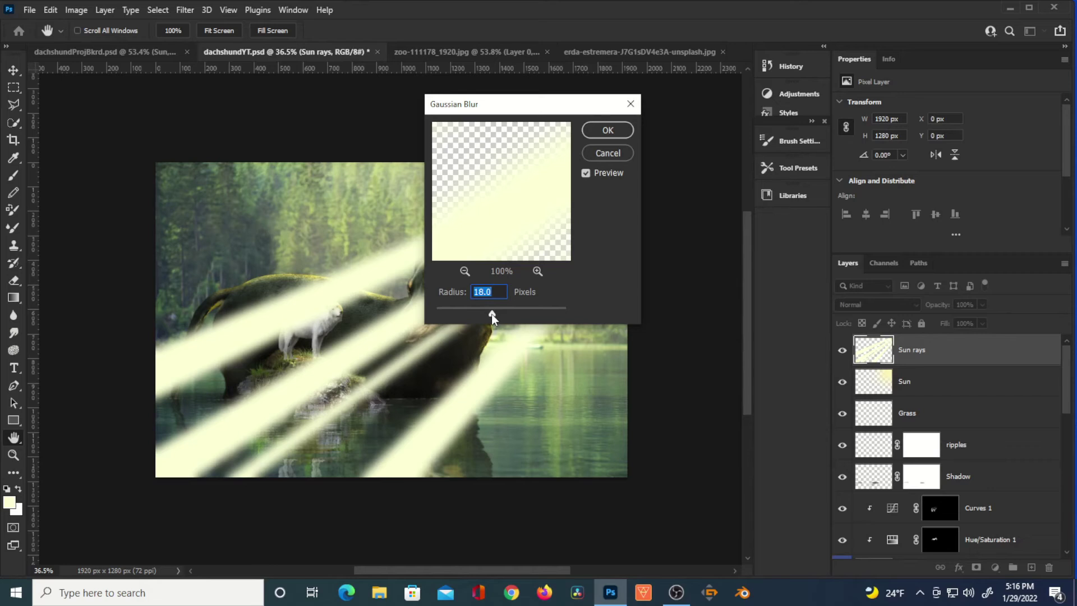
left_click(615, 130)
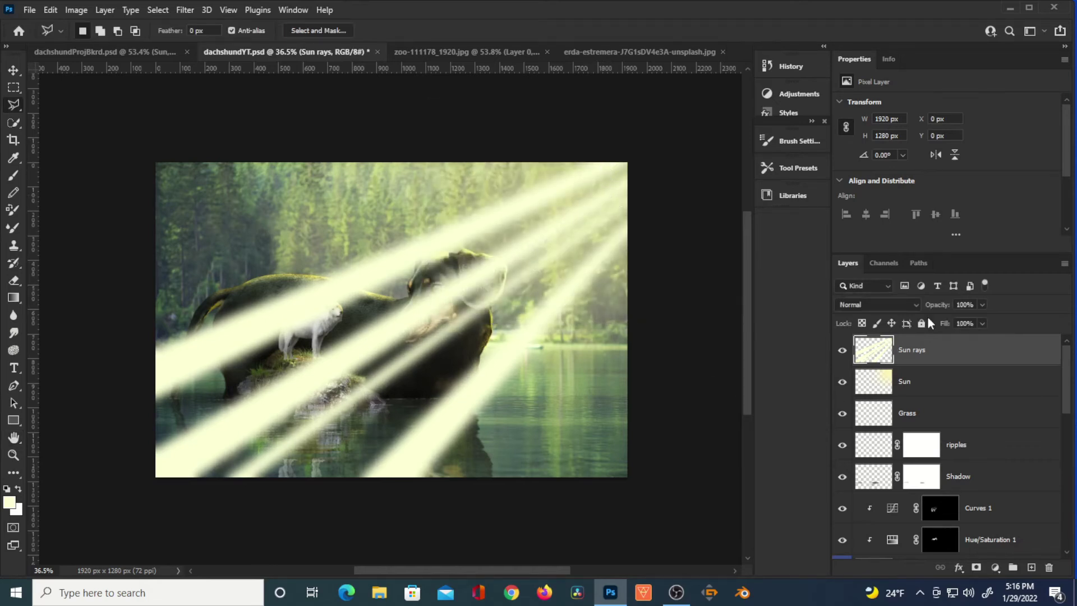
left_click_drag(943, 307, 882, 331)
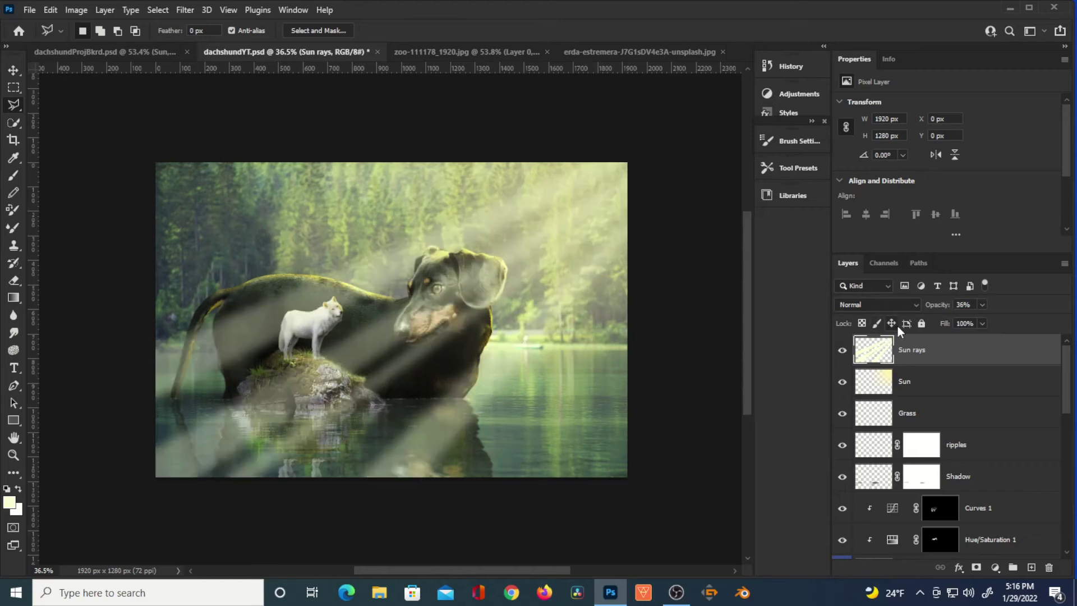
left_click_drag(936, 307, 931, 307)
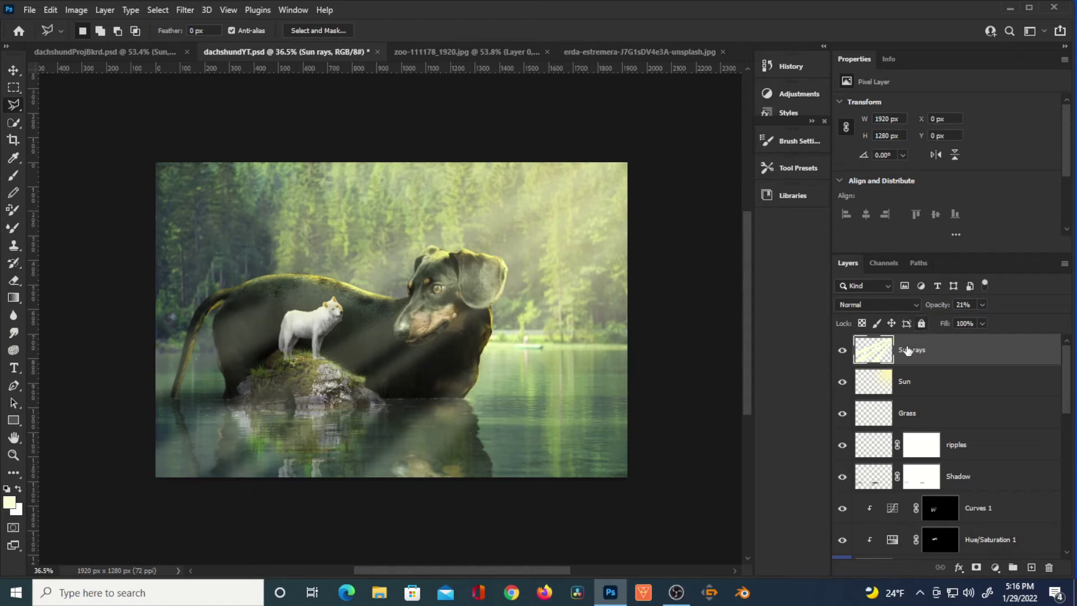
Step: Mask the Sun rays layer with a black-to-white linear gradient that fades the rays towards the image's lower-left corner, and fine-tune its opacity
left_click(976, 568)
key("d")
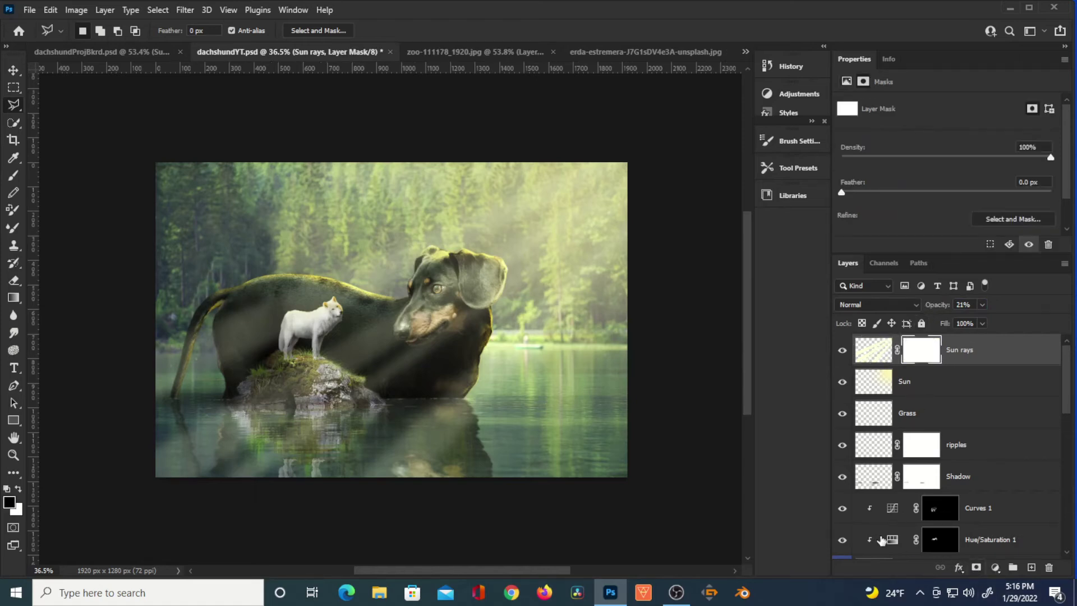
left_click(14, 298)
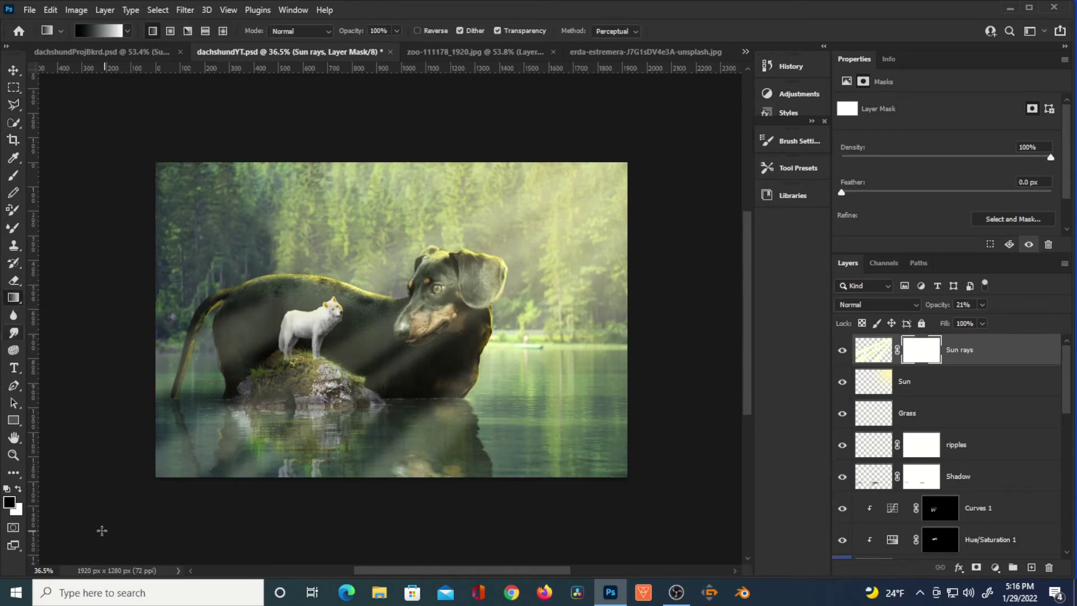
left_click_drag(60, 527, 522, 249)
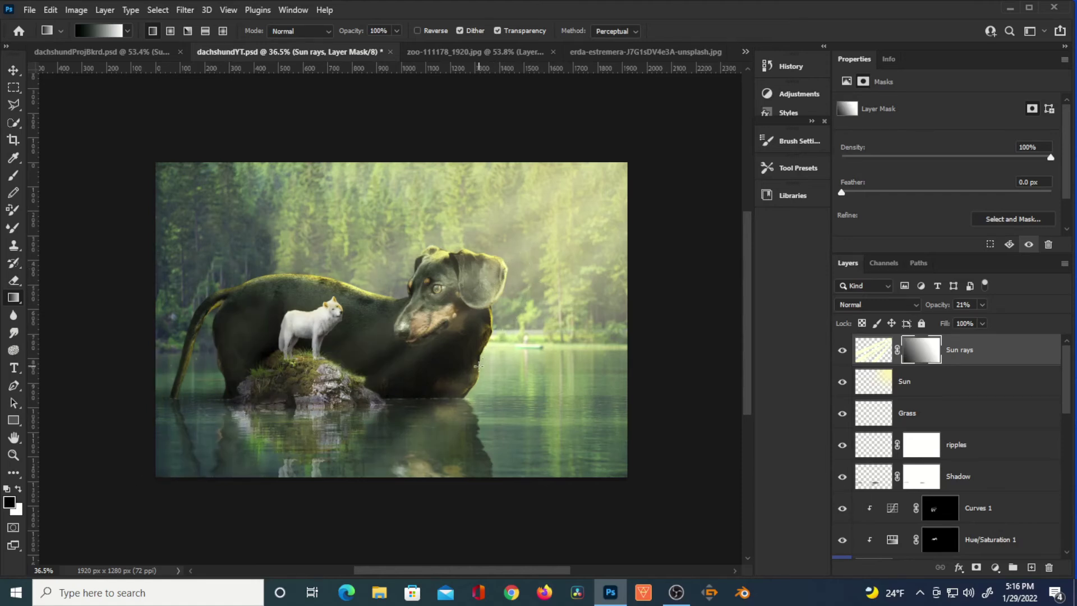
key("ctrl+z")
left_click_drag(71, 523, 541, 243)
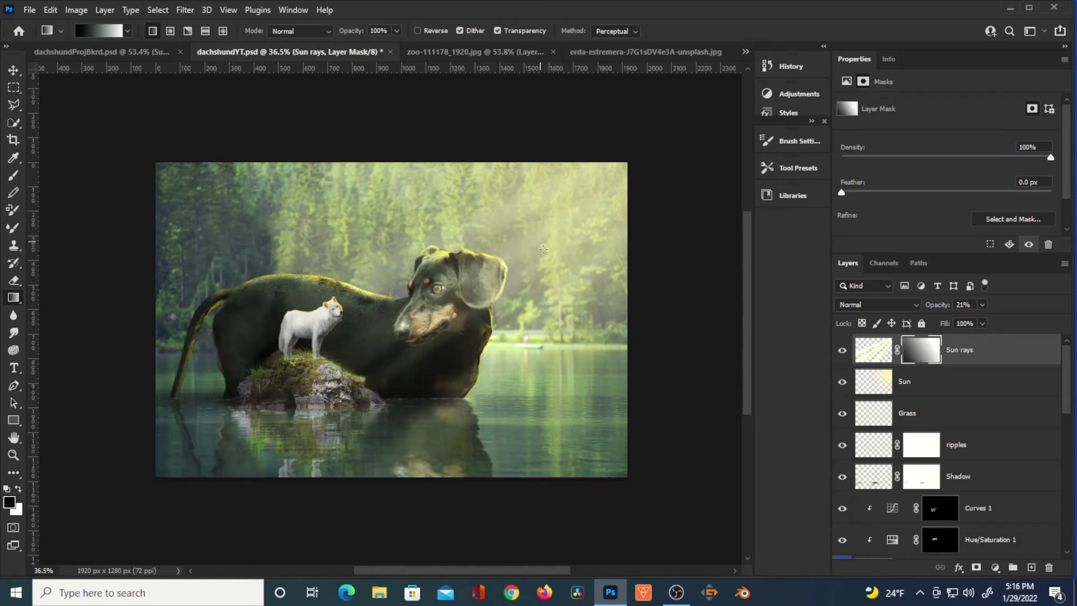
left_click(873, 350)
left_click_drag(939, 309, 936, 306)
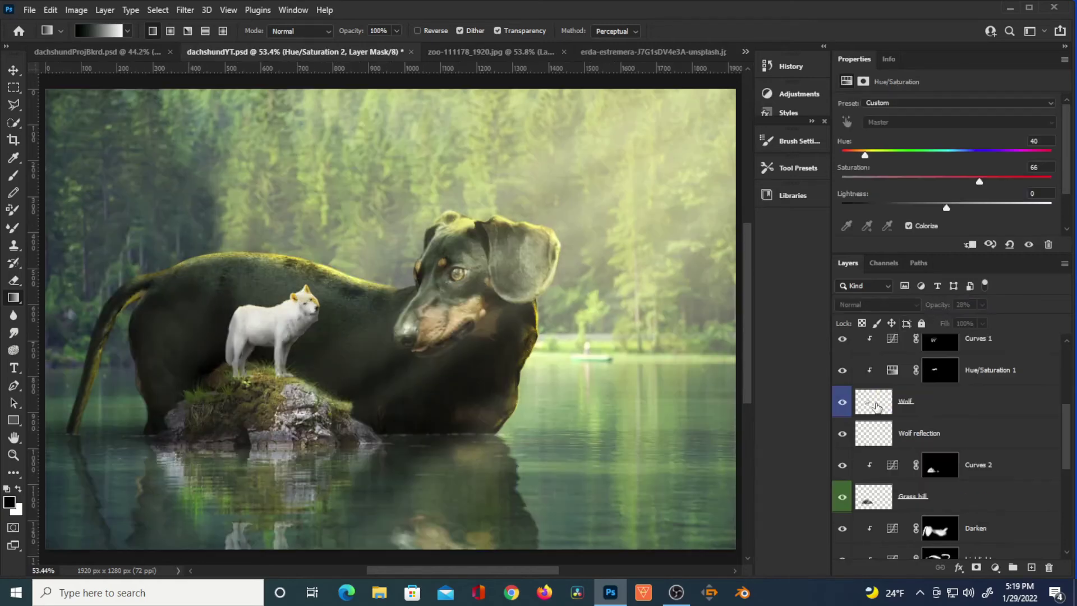
left_click(878, 408)
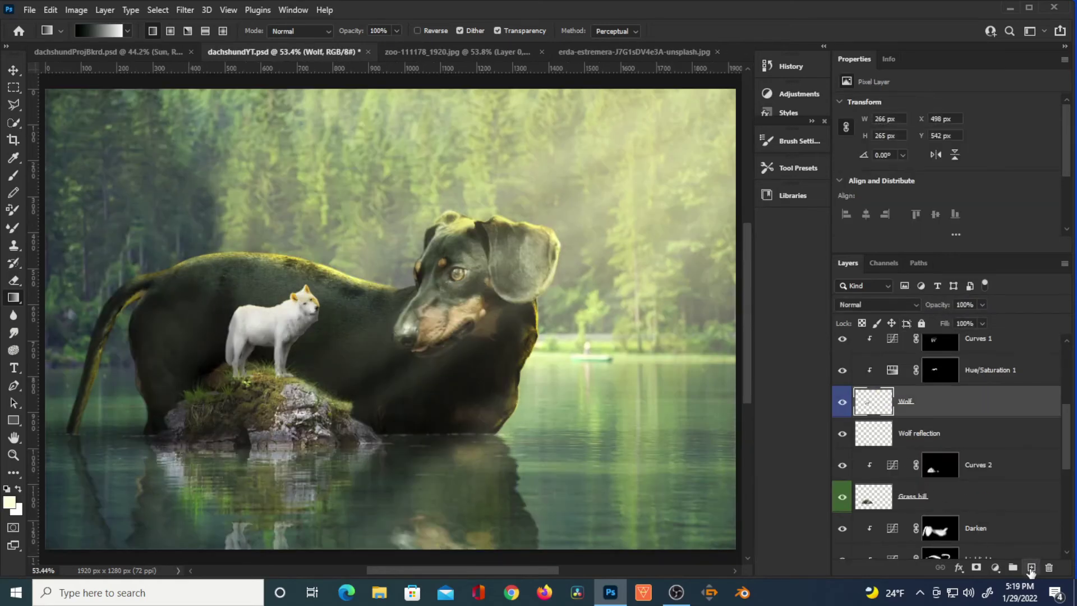
left_click(1031, 567)
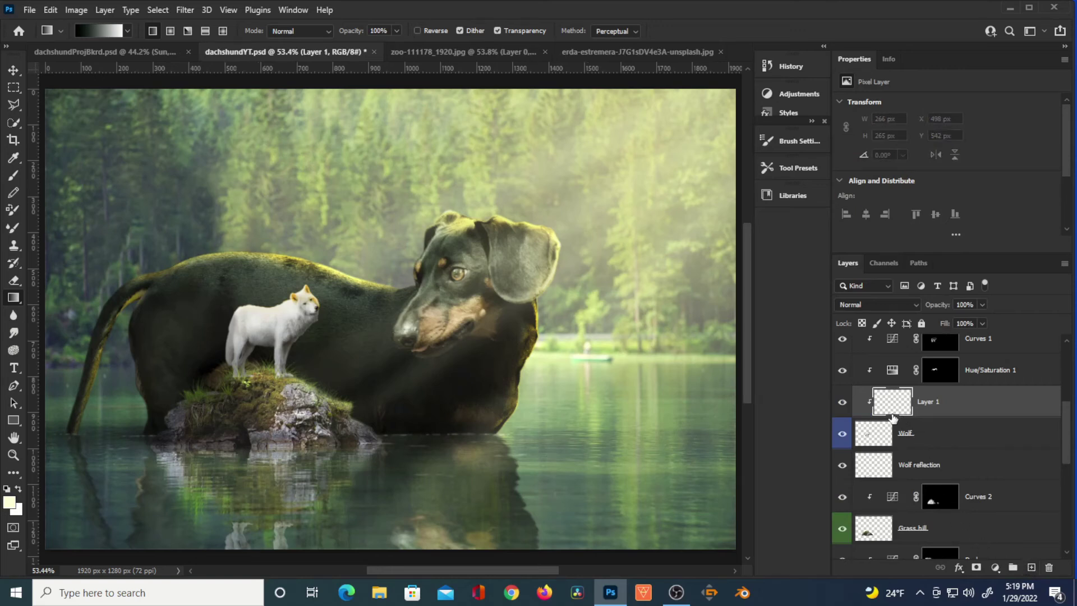
key("ctrl+z")
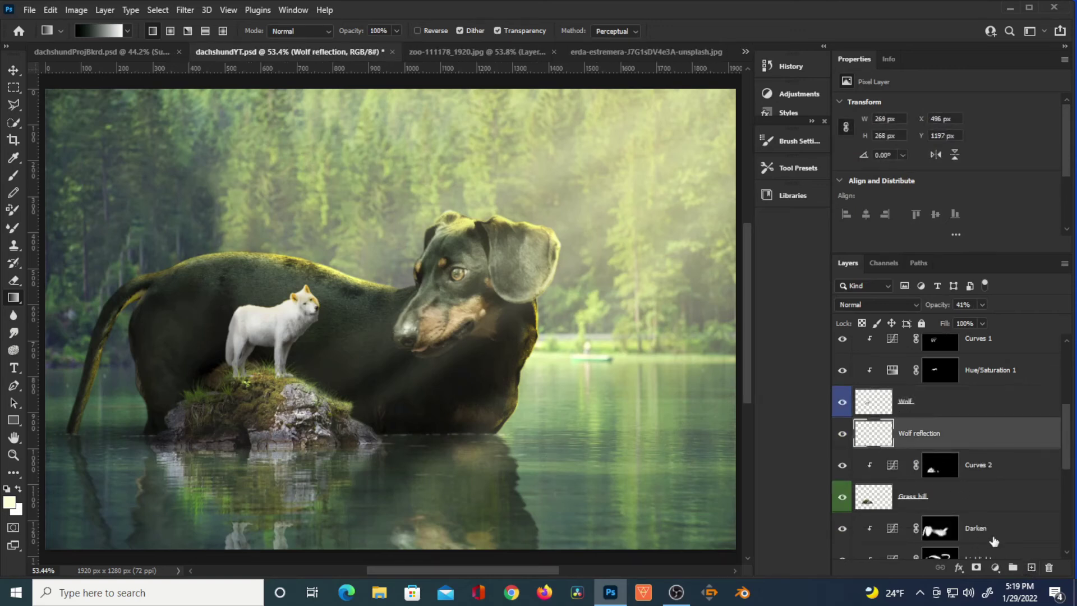
Step: Add a new layer between Wolf and Wolf reflection and name it Shadow wolf
left_click(1031, 568)
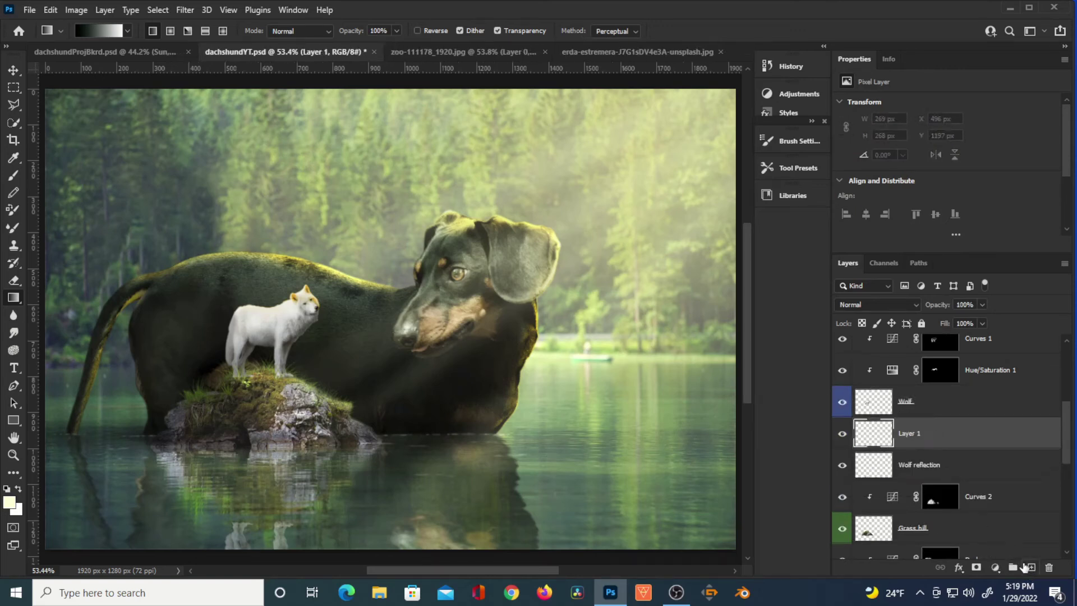
double_click(912, 436)
key("Return")
Step: Paint a soft black shadow on the grass between the wolf's legs with a 10 px brush
key("b")
key("d")
scroll(302, 361, "up", 5)
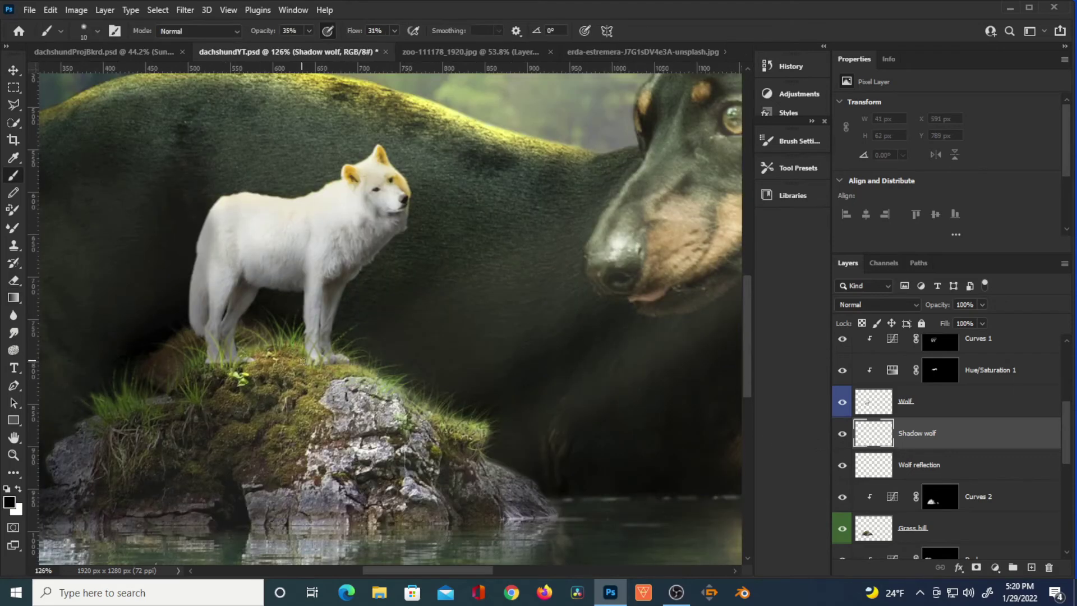
mouse_move(296, 361)
left_mouse_down()
mouse_move(261, 351)
mouse_move(294, 351)
left_mouse_up()
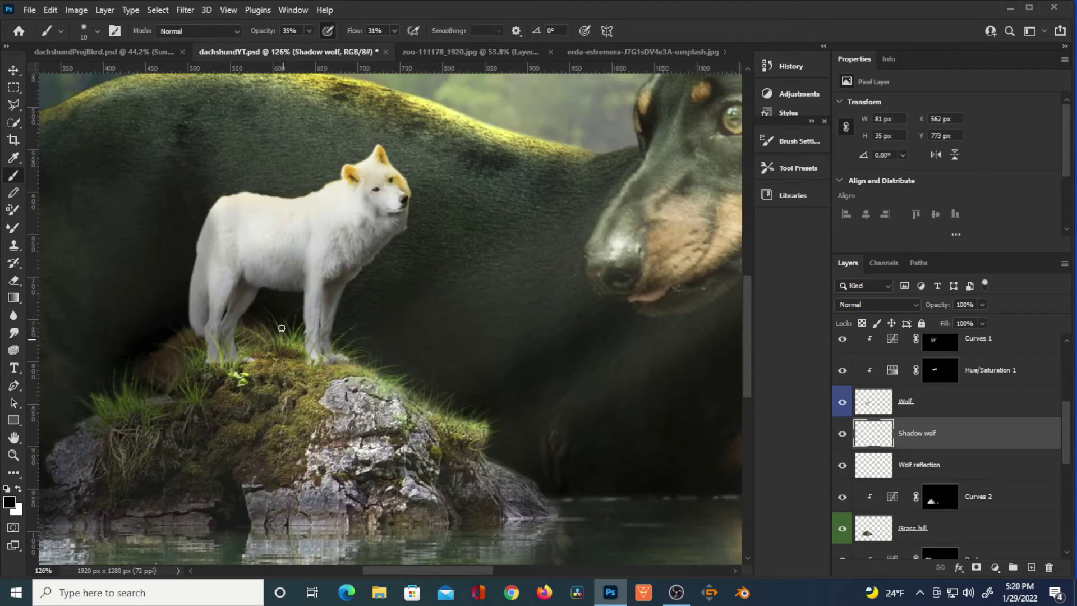
left_click_drag(353, 32, 346, 32)
mouse_move(300, 349)
left_mouse_down()
mouse_move(274, 365)
mouse_move(262, 353)
mouse_move(290, 350)
mouse_move(296, 361)
mouse_move(245, 351)
left_mouse_up()
Step: Reduce the brush size for painting the Curves 1 mask around the wolf's paws
scroll(259, 369, "up", 3)
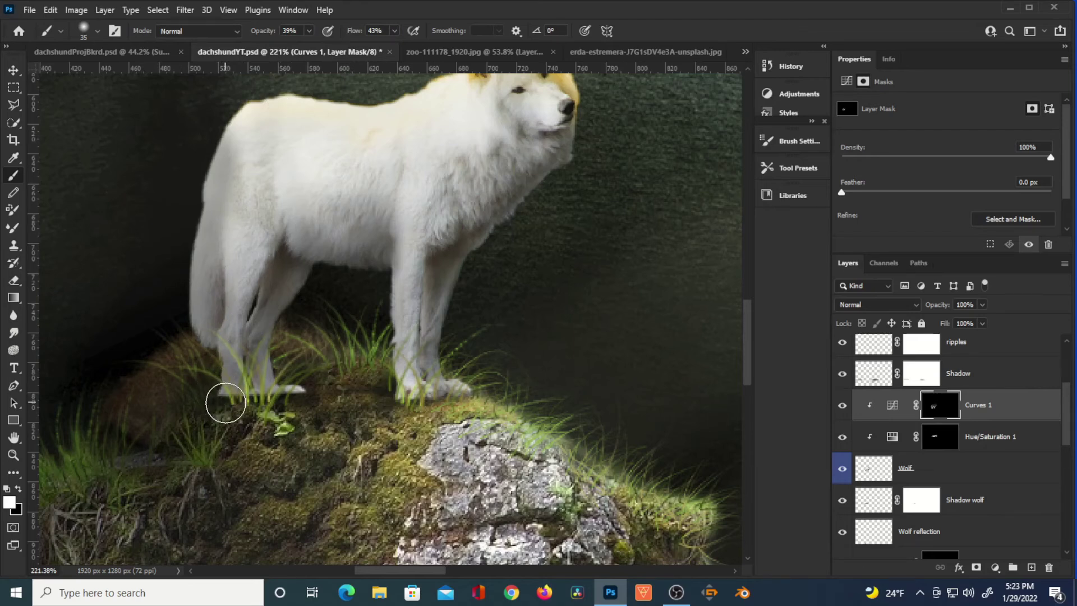
key("bracketleft")
key("bracketleft")
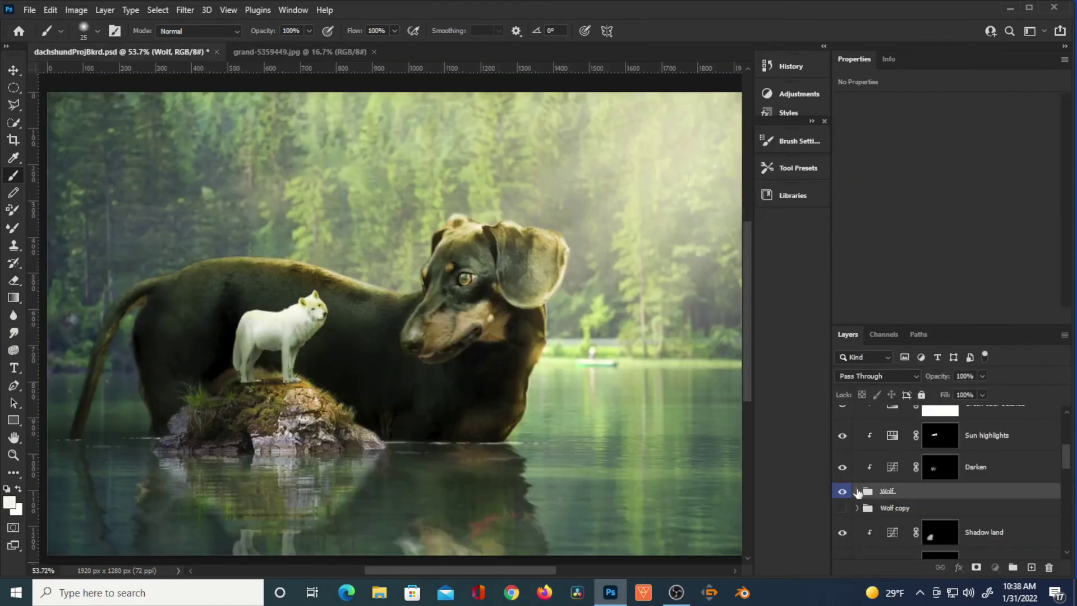
Step: Expand the Wolf group and its nested Wolf group to examine the wolf, reflection and shadow layers inside
left_click(857, 492)
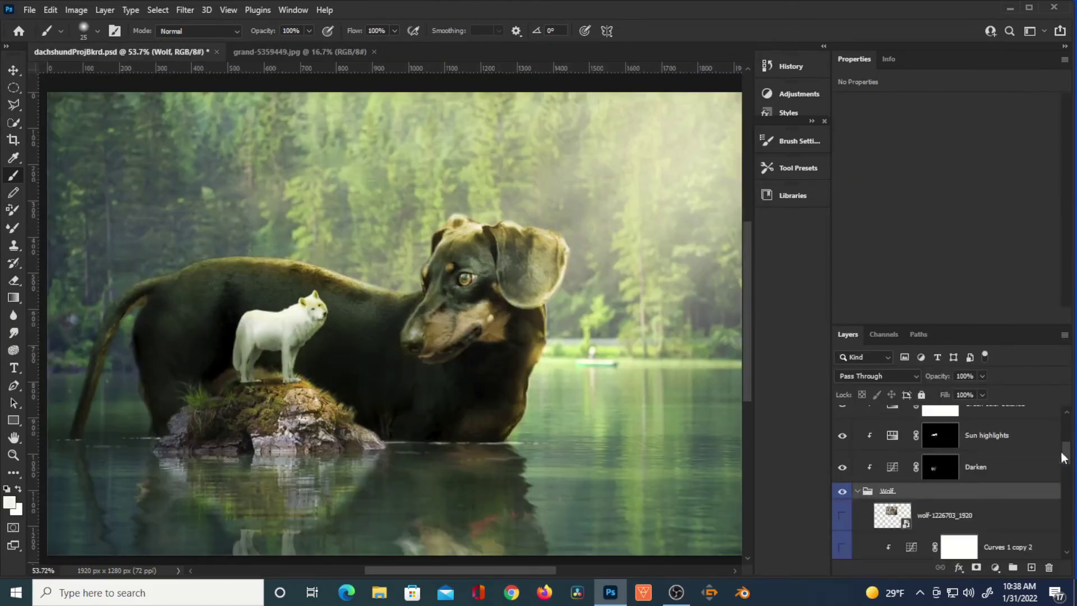
scroll(1068, 461, "down", 3)
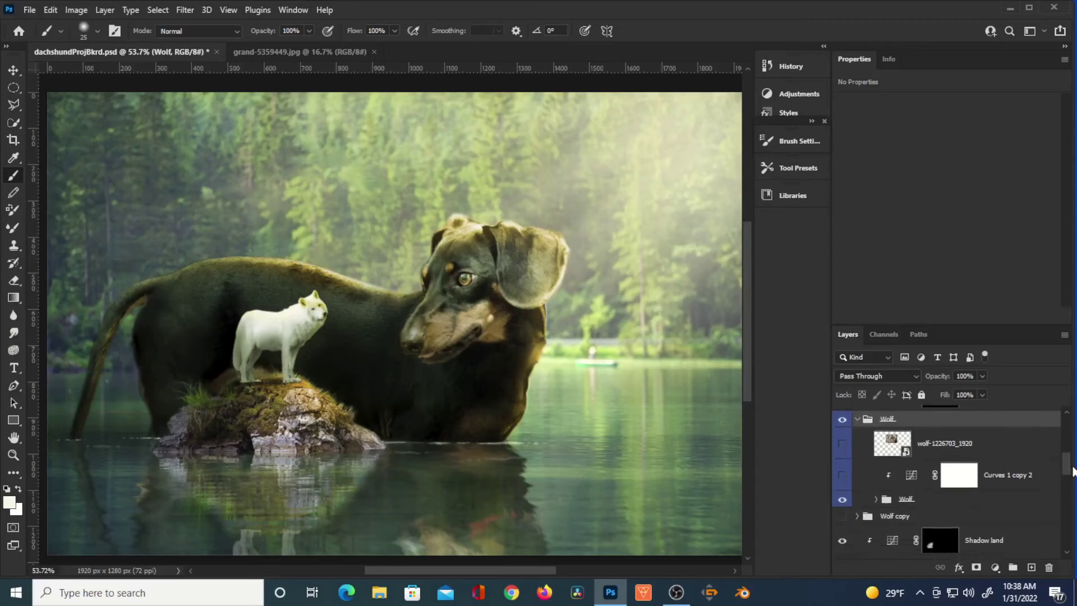
left_click(876, 499)
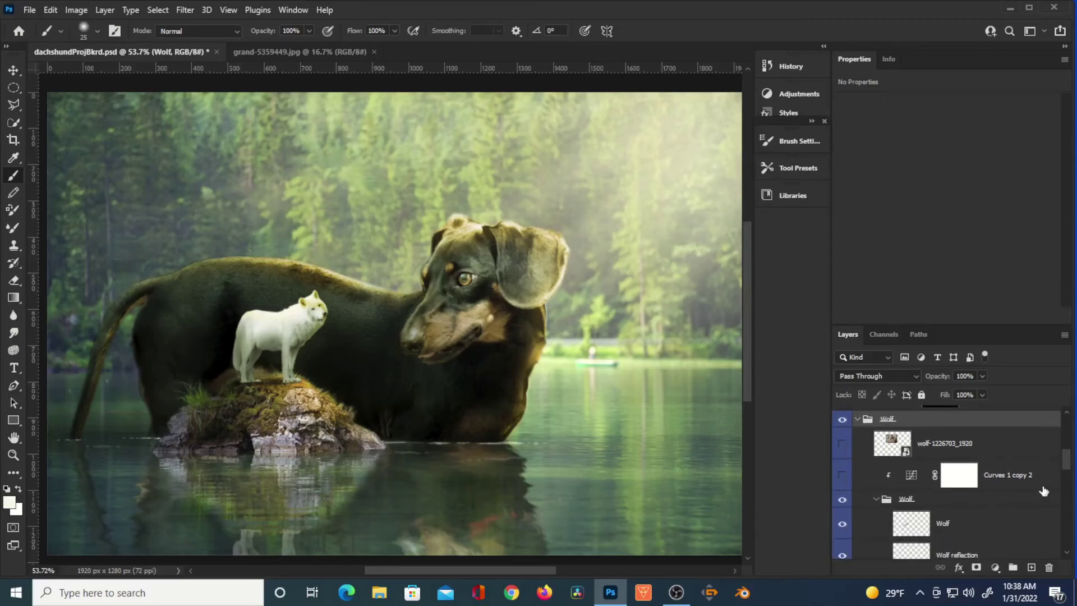
scroll(1067, 464, "down", 3)
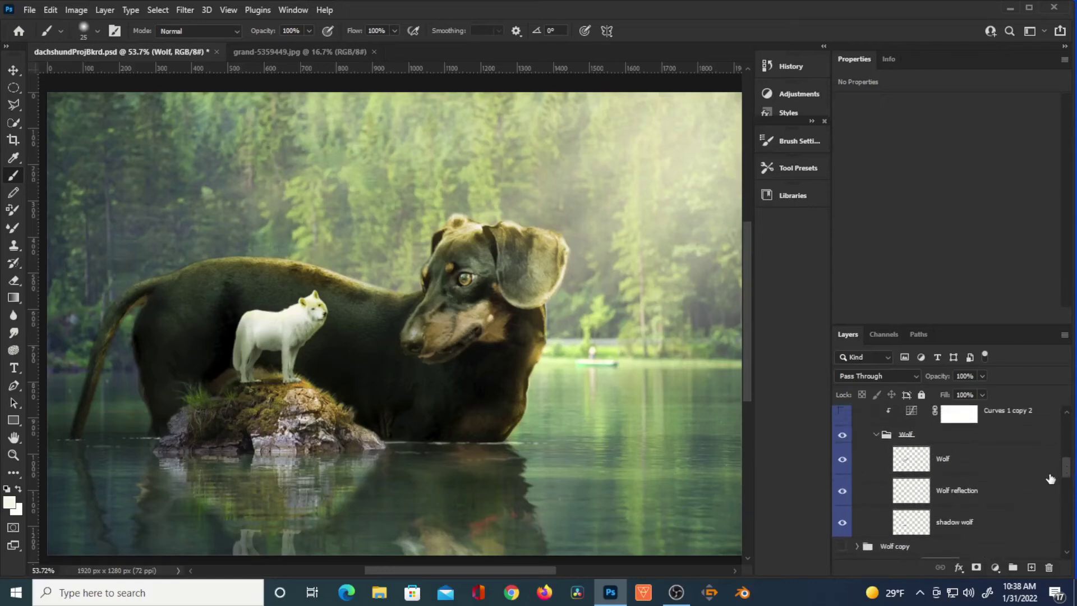
Step: Add a new layer above the Wolf layer inside the nested Wolf group and name it Hairs
left_click(931, 443)
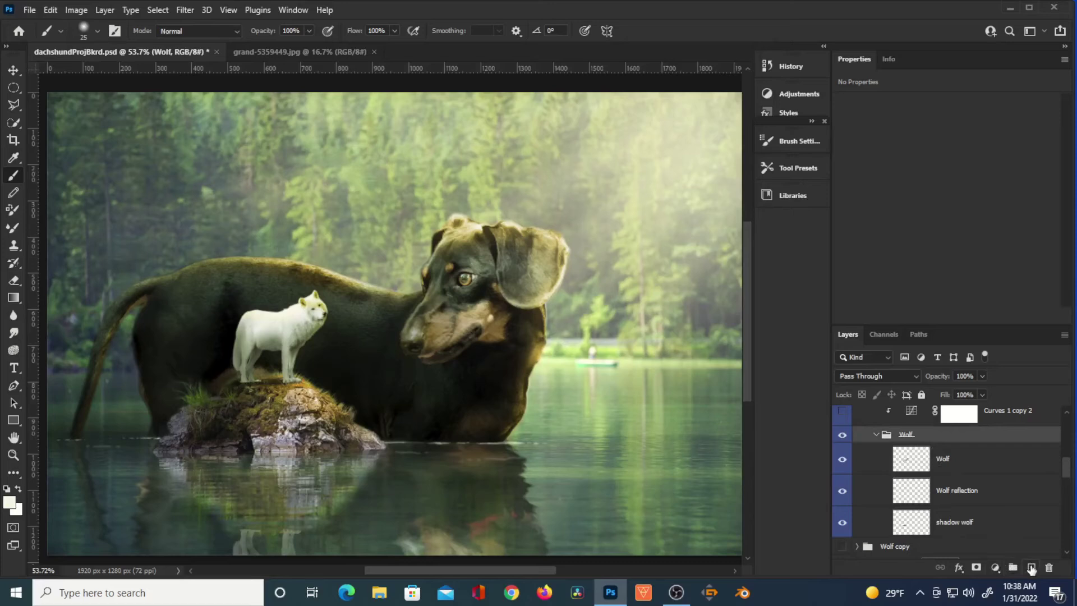
left_click(1031, 567)
double_click(948, 459)
type("H")
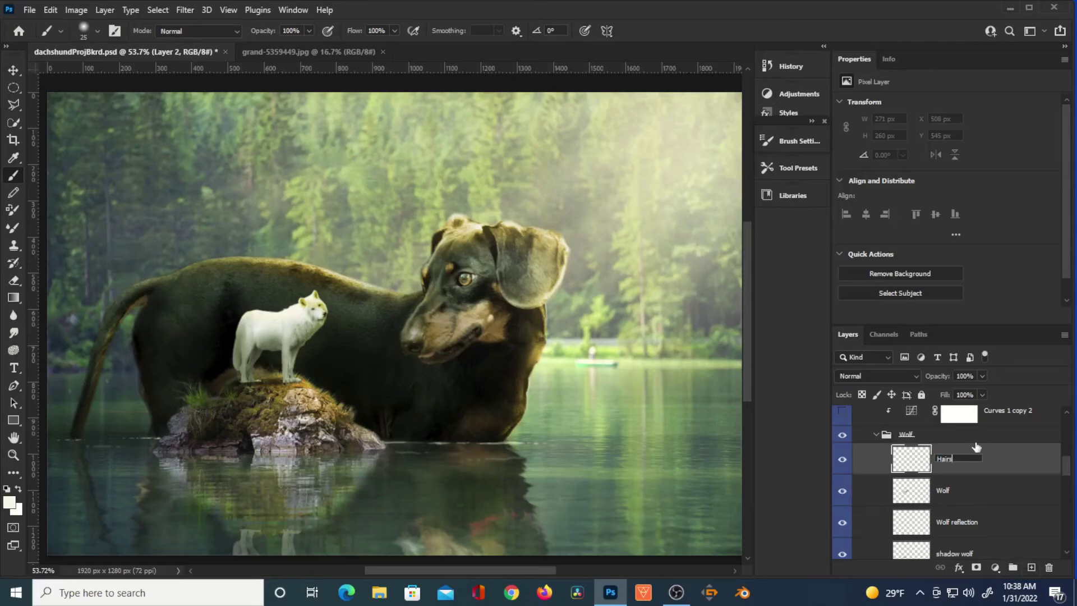
type("airs")
left_click(906, 470)
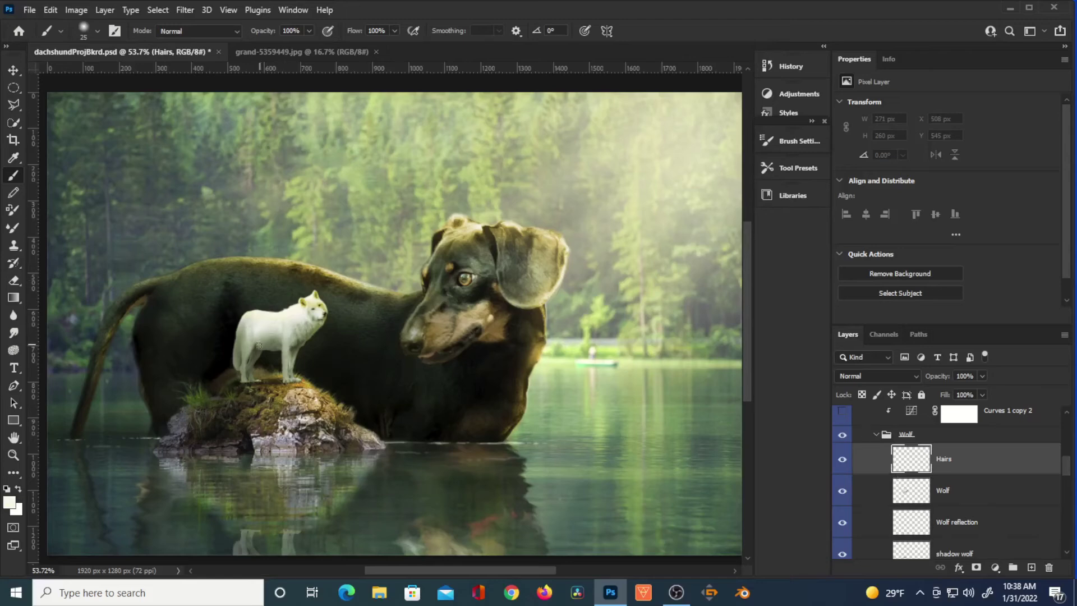
Step: Try a broad 90 px soft stroke in a sampled fur color above the wolf's back, and undo it
scroll(259, 329, "up", 5)
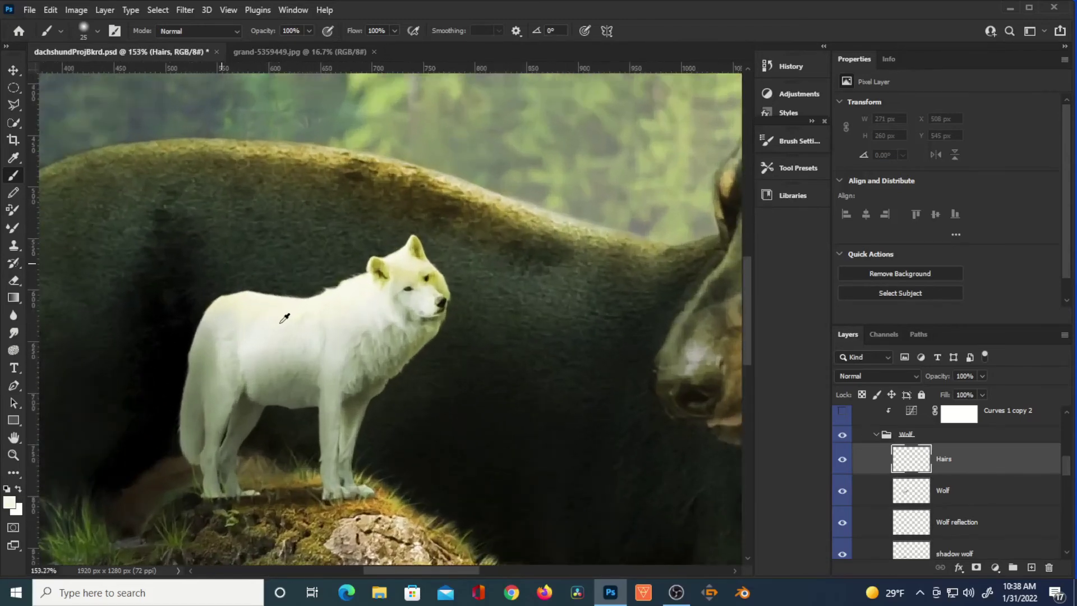
scroll(283, 319, "up", 1)
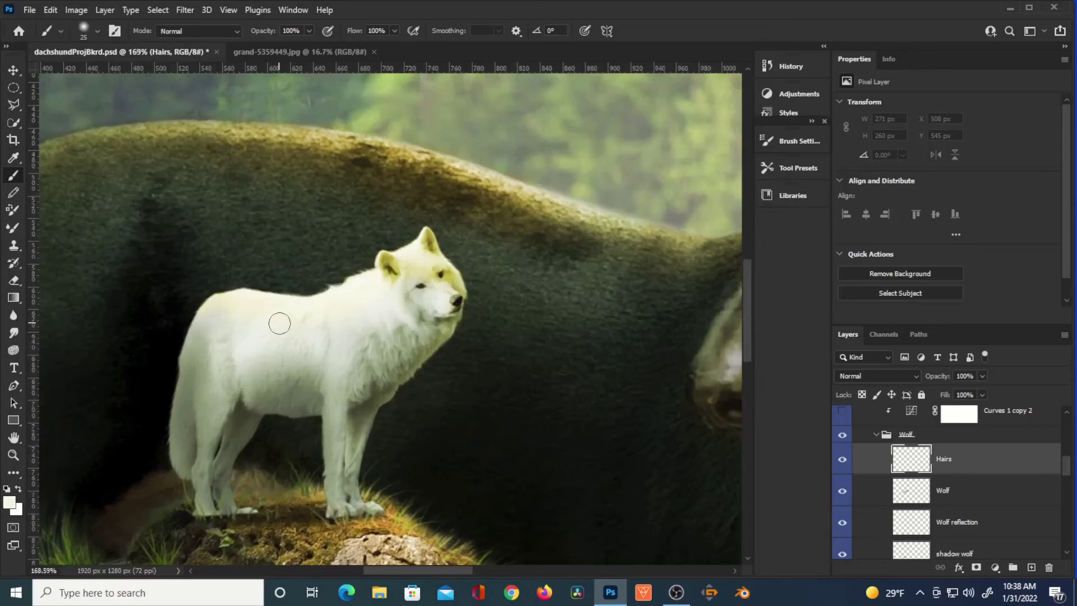
key("bracketright")
key("bracketright")
key("bracketright")
key("bracketright")
key("bracketright")
key("bracketright")
key("bracketright")
left_click(332, 295, "alt")
mouse_move(301, 308)
left_mouse_down()
mouse_move(249, 241)
mouse_move(194, 202)
mouse_move(242, 240)
mouse_move(293, 322)
mouse_move(216, 216)
mouse_move(233, 315)
left_mouse_up()
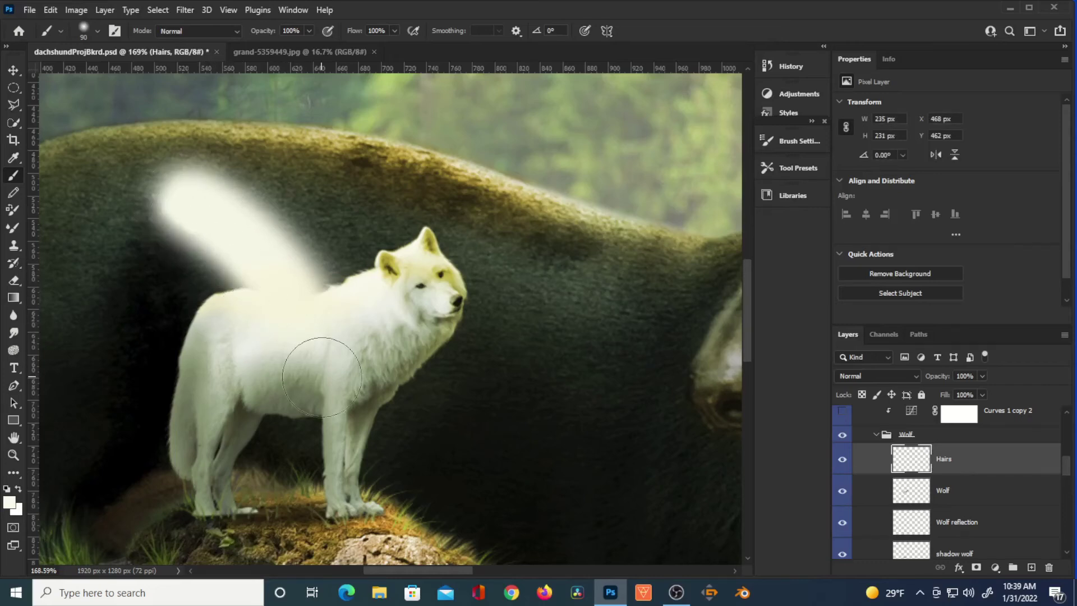
key("ctrl+z")
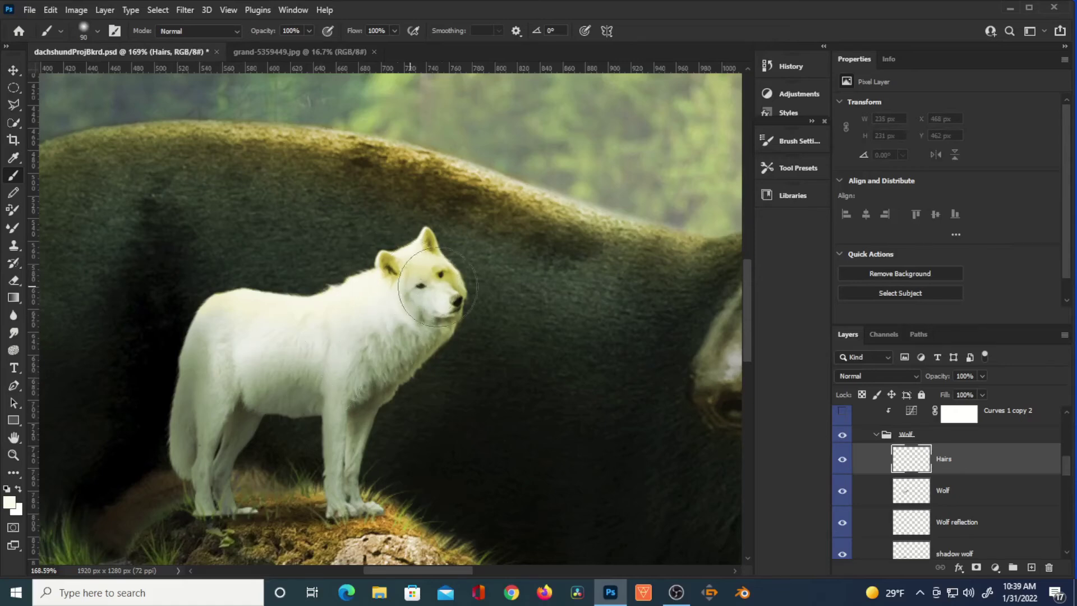
Step: Turn on Shape Dynamics with the size control on Fade at 45, and reduce the brush to 1 px
left_click(798, 141)
left_click(556, 193)
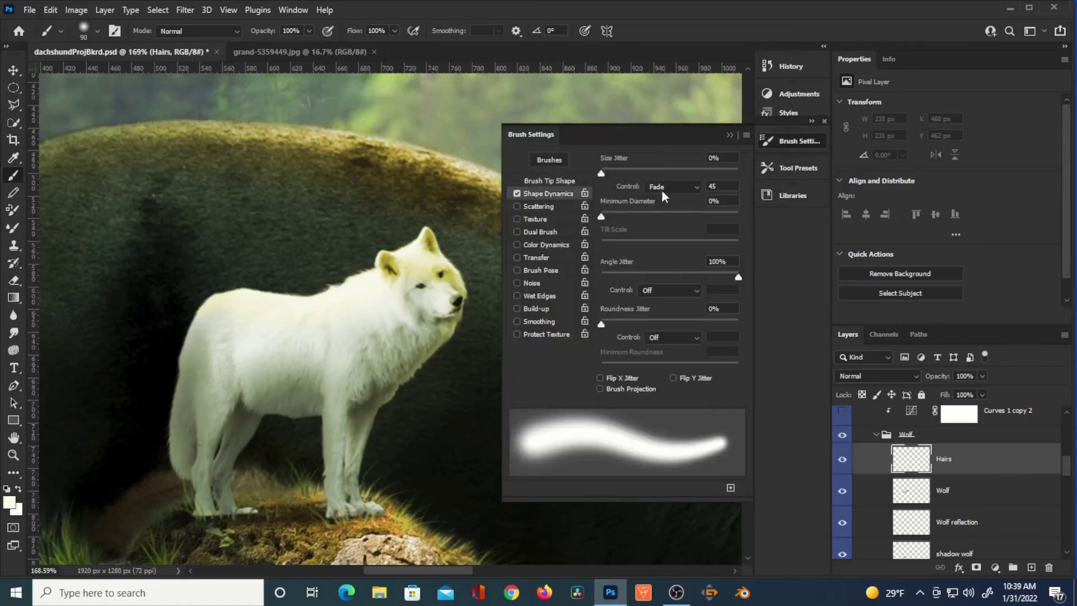
key("bracketleft")
key("bracketleft")
key("bracketleft")
key("bracketleft")
key("bracketleft")
key("bracketleft")
key("bracketleft")
key("bracketleft")
key("bracketleft")
key("bracketleft")
key("bracketleft")
key("bracketleft")
key("bracketleft")
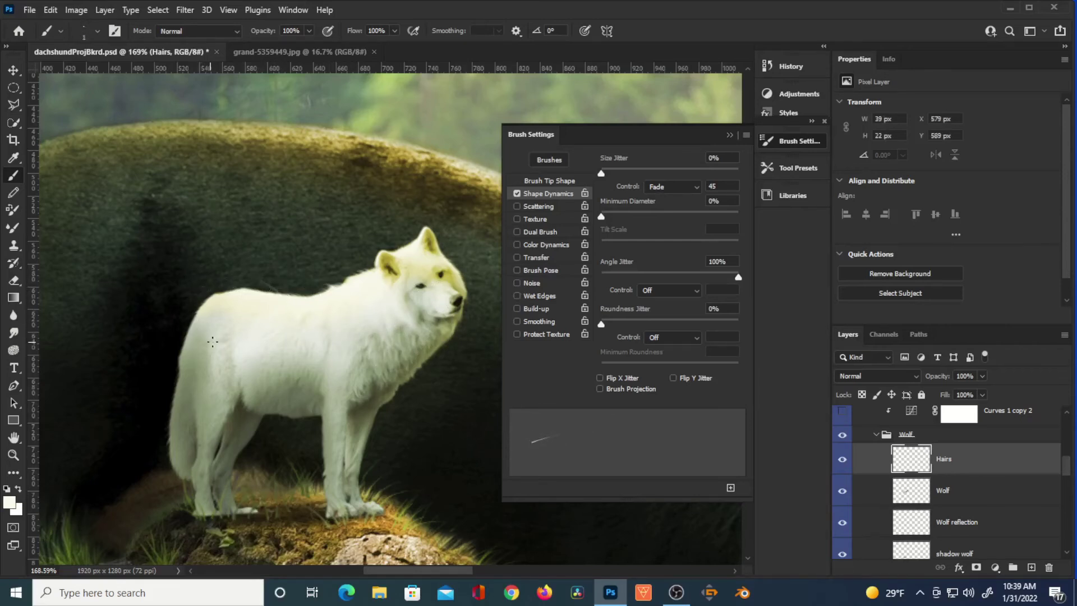
Step: Paint fine white hair strands along the wolf's tail, rump and back, shortening the brush fade to 18
left_click_drag(221, 337, 228, 349)
scroll(257, 311, "up", 3)
left_click_drag(145, 511, 138, 441)
left_click_drag(152, 393, 180, 230)
scroll(316, 253, "up", 3)
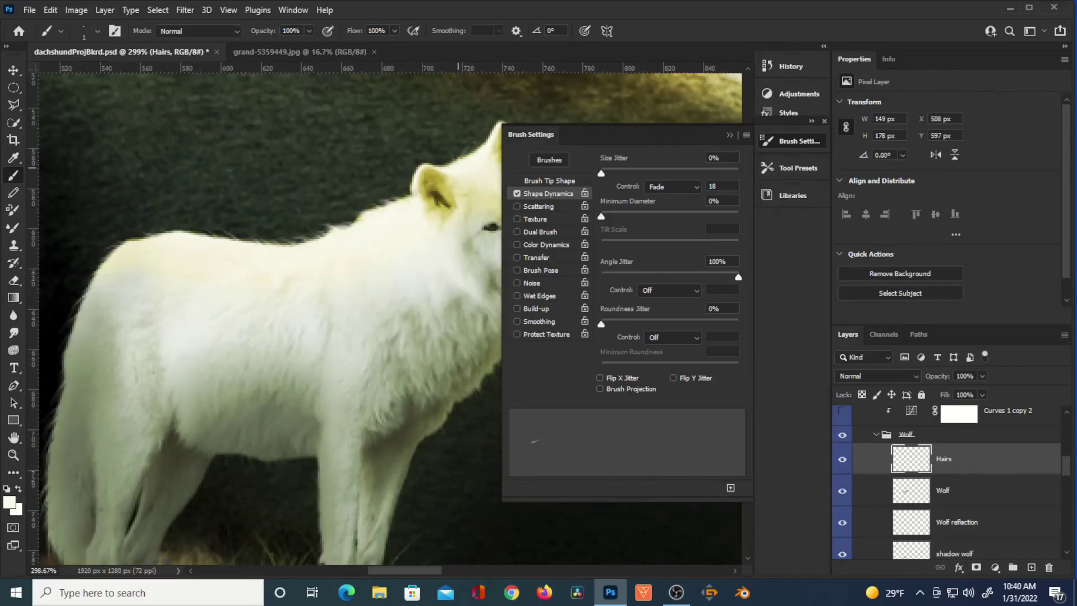
Step: Paint more fine hair strands around the wolf's outline in sampled fur colors, with the brush fade at 25
scroll(315, 253, "down", 5)
left_click(379, 371, "alt")
left_click(343, 401, "alt")
scroll(367, 387, "up", 5)
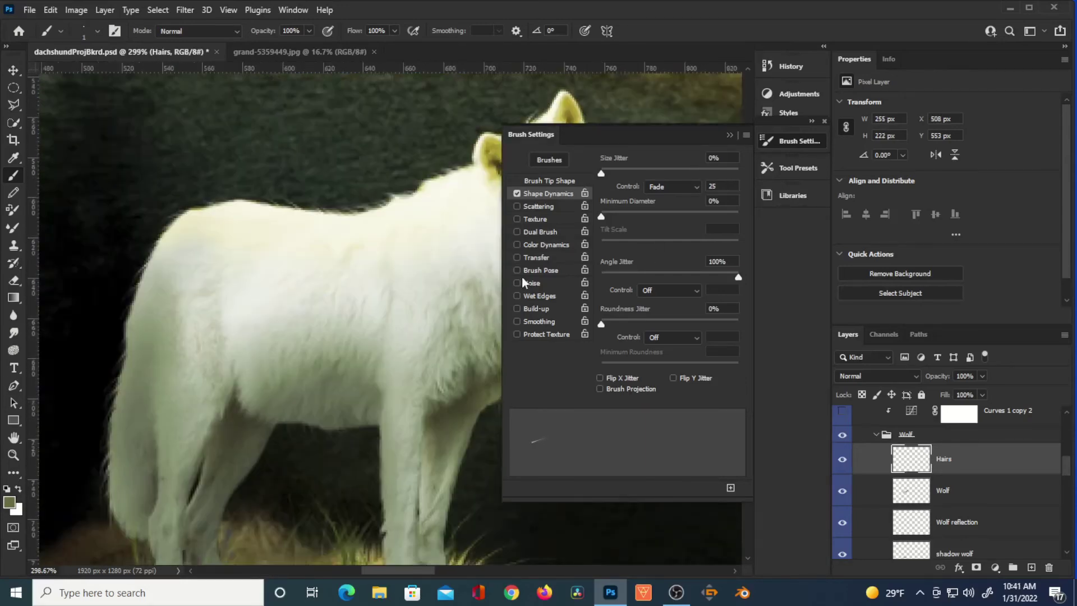
left_click_drag(133, 453, 234, 369)
left_click_drag(247, 252, 224, 365)
scroll(336, 314, "down", 5)
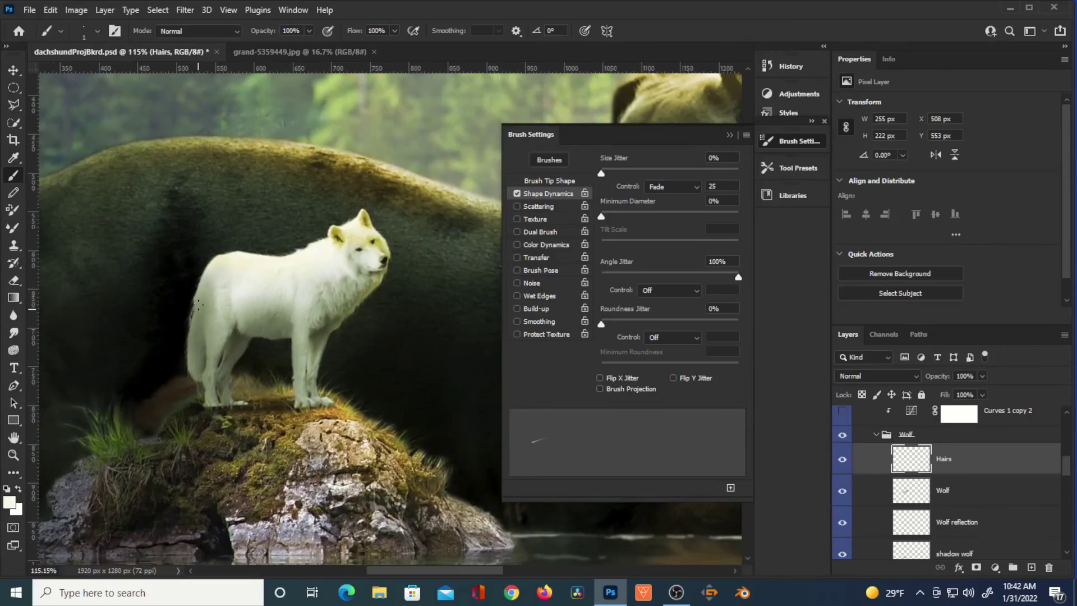
Step: Add a new clipped layer between the outer Wolf group and Darken, and name it More dark
left_click(920, 434)
left_click(1031, 567)
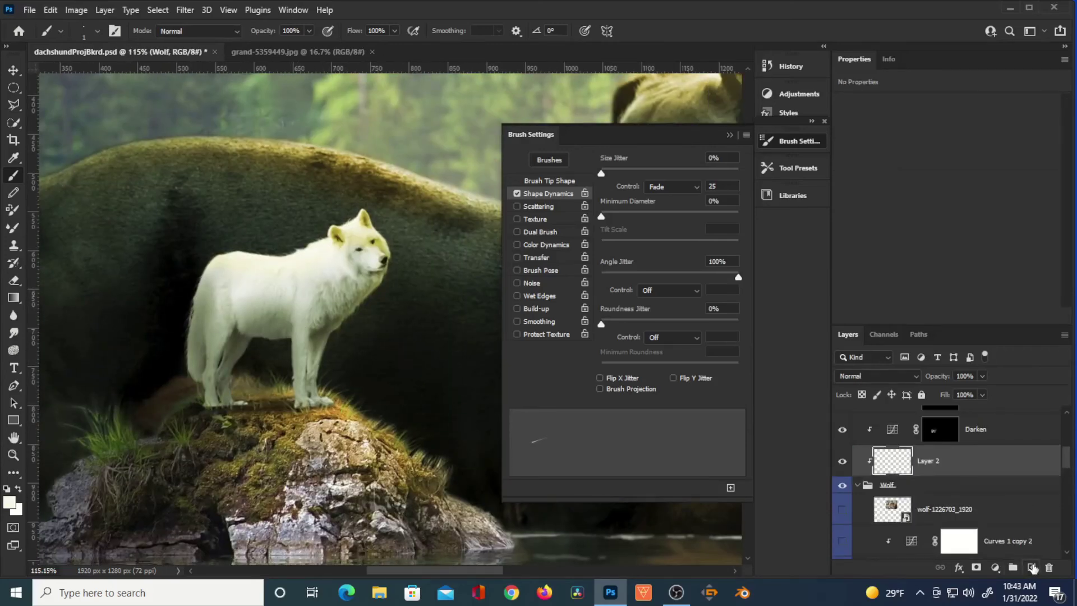
double_click(928, 462)
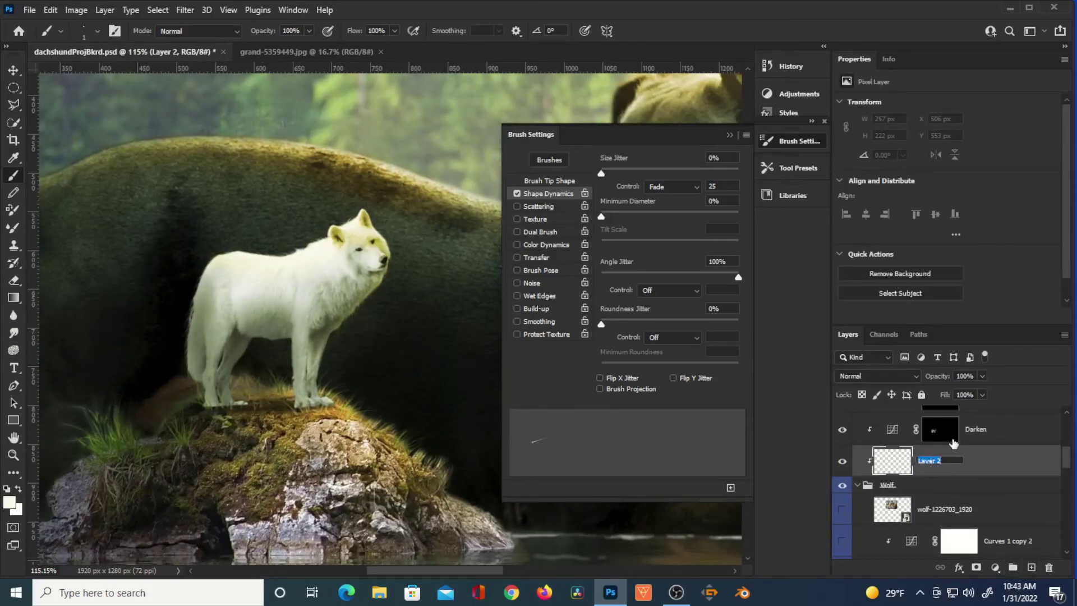
type("Mc")
key("Return")
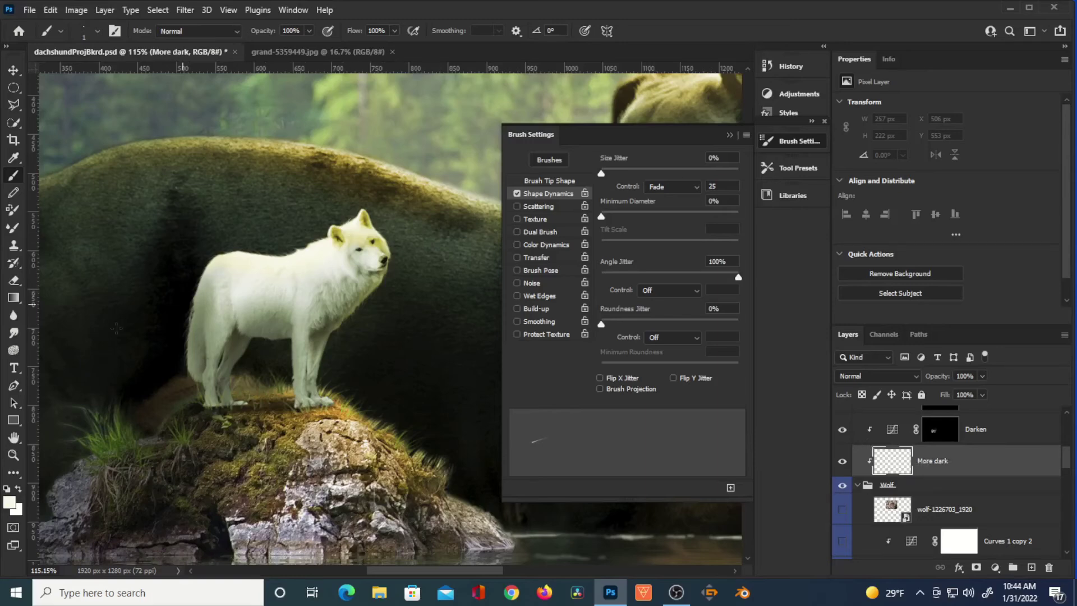
Step: Set the foreground color to black and enlarge the brush to 45 px
left_click(12, 504)
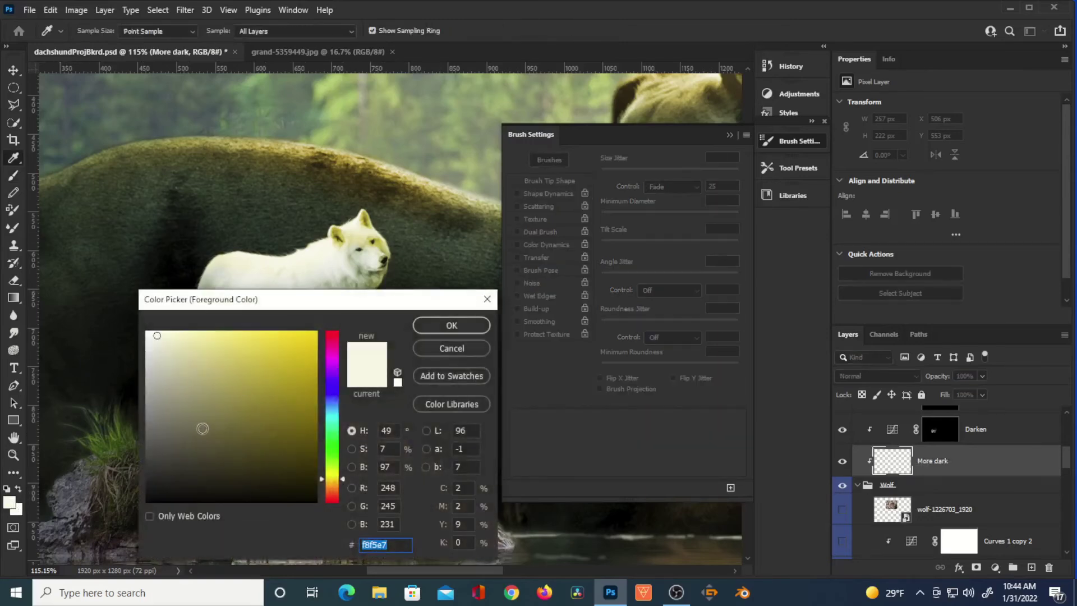
left_click_drag(206, 426, 134, 517)
left_click(432, 326)
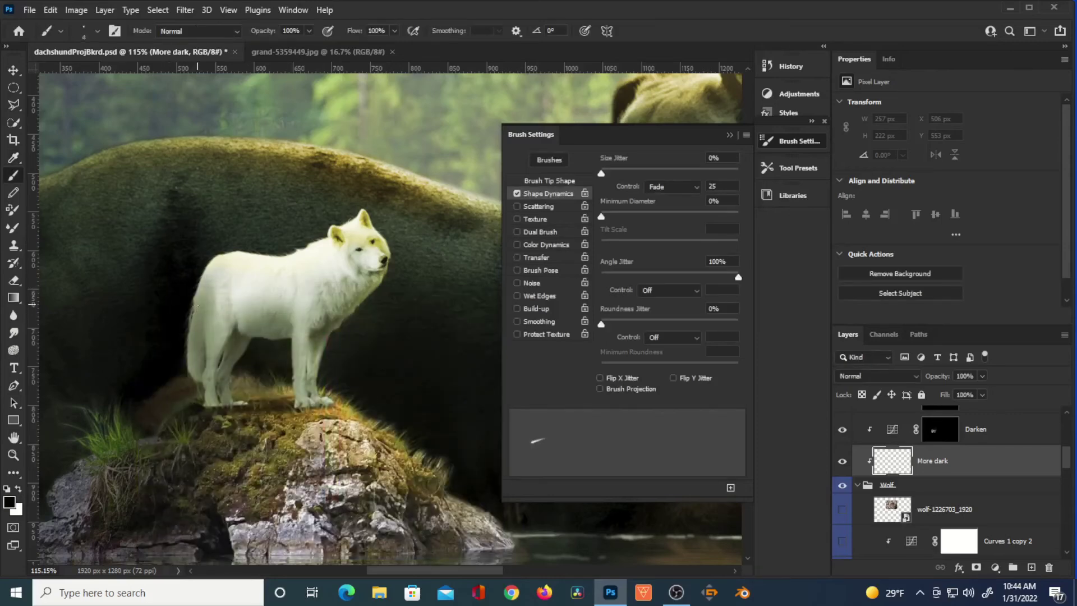
key("bracketright")
key("bracketright")
key("bracketright")
key("bracketright")
key("bracketright")
key("bracketright")
key("bracketright")
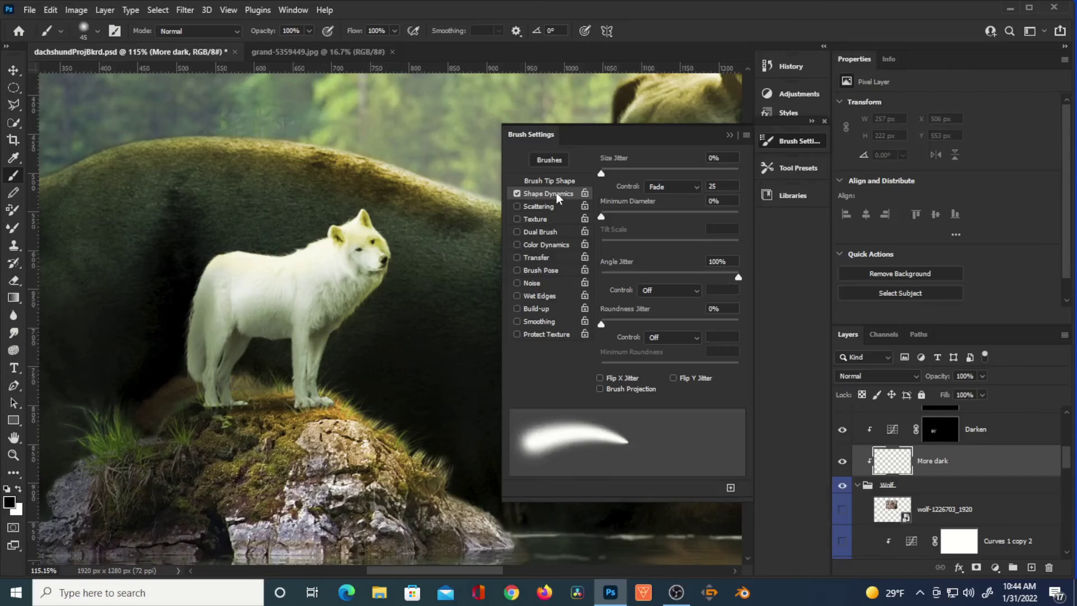
Step: Change the brush's size control to Pen Pressure and show its tip shape settings
left_click(686, 187)
left_click(680, 229)
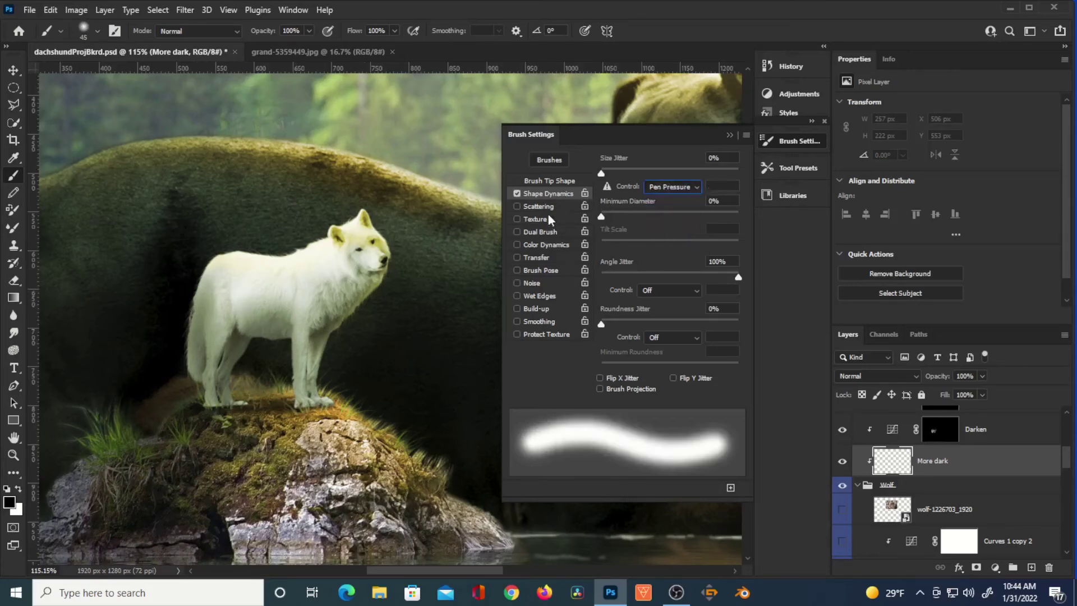
left_click(555, 182)
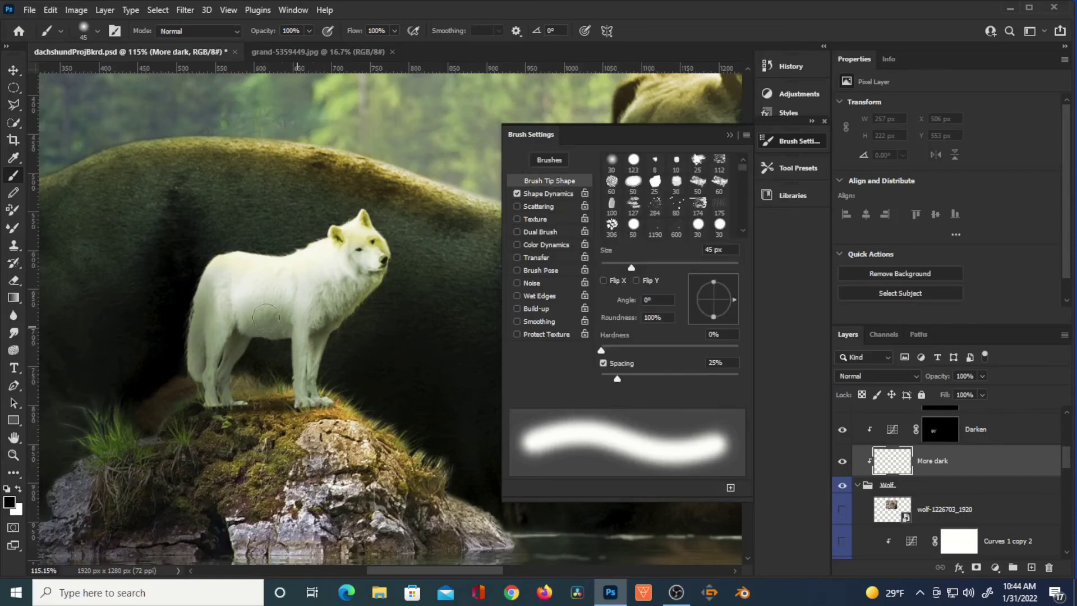
Step: Paint soft black shading along the wolf's tail, hind legs and front leg at 44% opacity and 32% flow
mouse_move(194, 279)
left_mouse_down()
mouse_move(200, 385)
mouse_move(242, 252)
mouse_move(284, 274)
mouse_move(211, 259)
mouse_move(198, 314)
mouse_move(225, 402)
mouse_move(251, 352)
mouse_move(322, 392)
mouse_move(246, 277)
left_mouse_up()
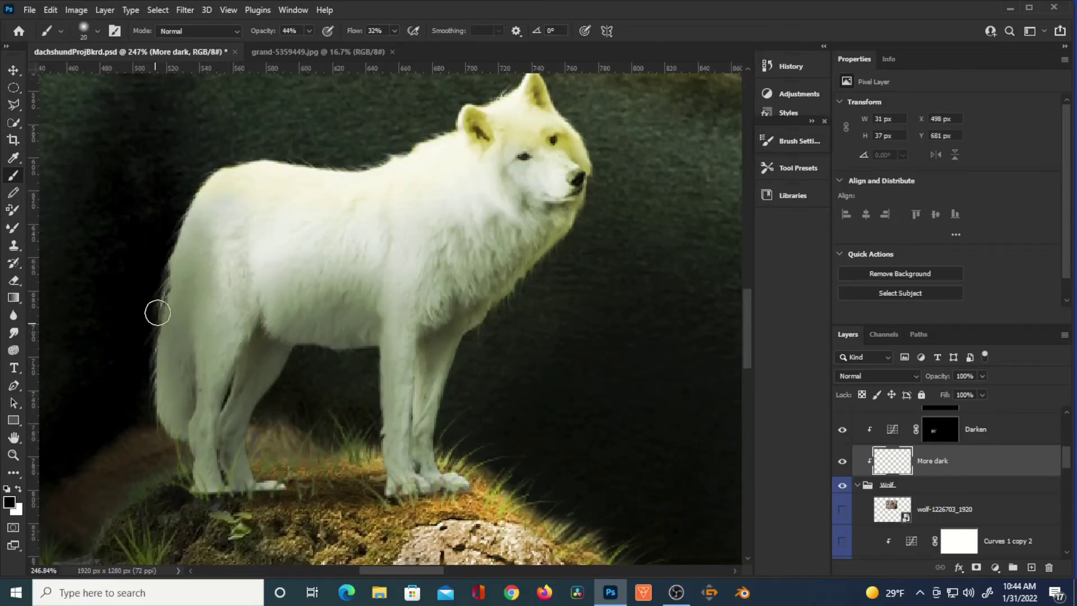
mouse_move(154, 310)
left_mouse_down()
mouse_move(179, 230)
mouse_move(168, 233)
mouse_move(184, 209)
mouse_move(147, 385)
mouse_move(156, 433)
mouse_move(156, 422)
mouse_move(179, 457)
mouse_move(188, 453)
mouse_move(191, 491)
mouse_move(210, 469)
left_mouse_up()
key("bracketleft")
key("bracketleft")
key("bracketleft")
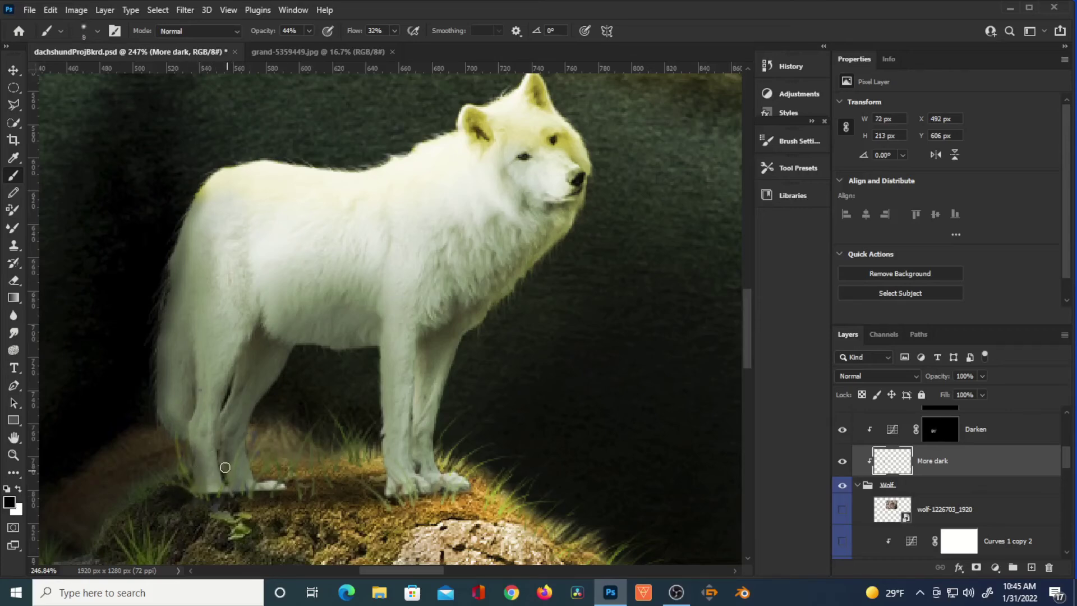
key("bracketright")
mouse_move(384, 483)
left_mouse_down()
mouse_move(379, 359)
mouse_move(380, 488)
left_mouse_up()
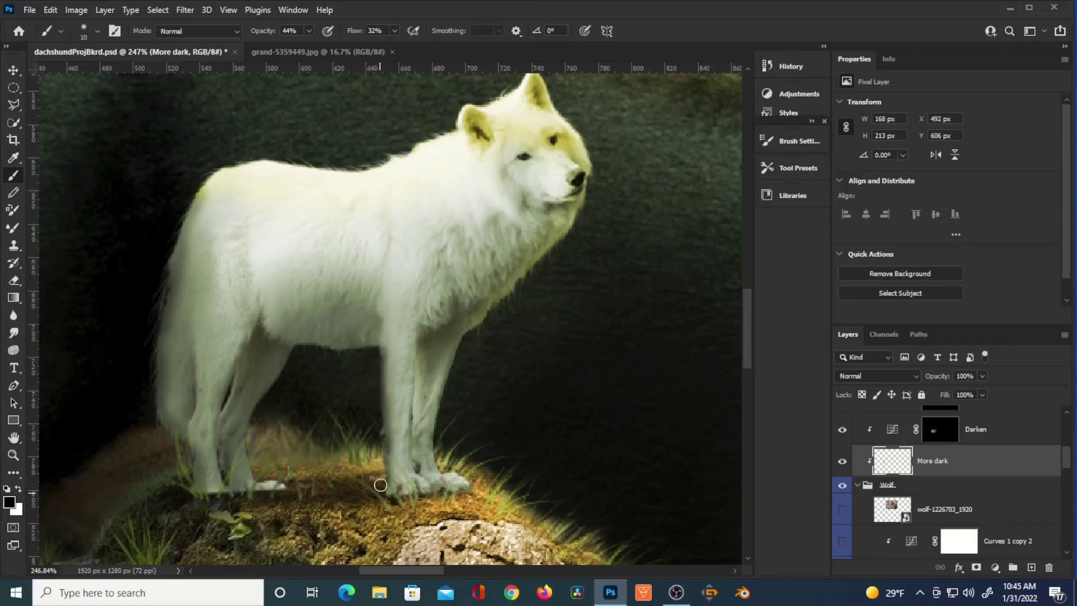
Step: Deepen the shading on the wolf's tail and rear edge with a 25 px brush at 30% opacity and 20% flow
key("bracketright")
key("bracketright")
key("bracketright")
mouse_move(151, 426)
left_mouse_down()
mouse_move(161, 315)
mouse_move(202, 156)
left_mouse_up()
key("0")
key("1")
key("3")
key("shift+2")
mouse_move(193, 457)
left_mouse_down()
mouse_move(155, 345)
mouse_move(202, 190)
left_mouse_up()
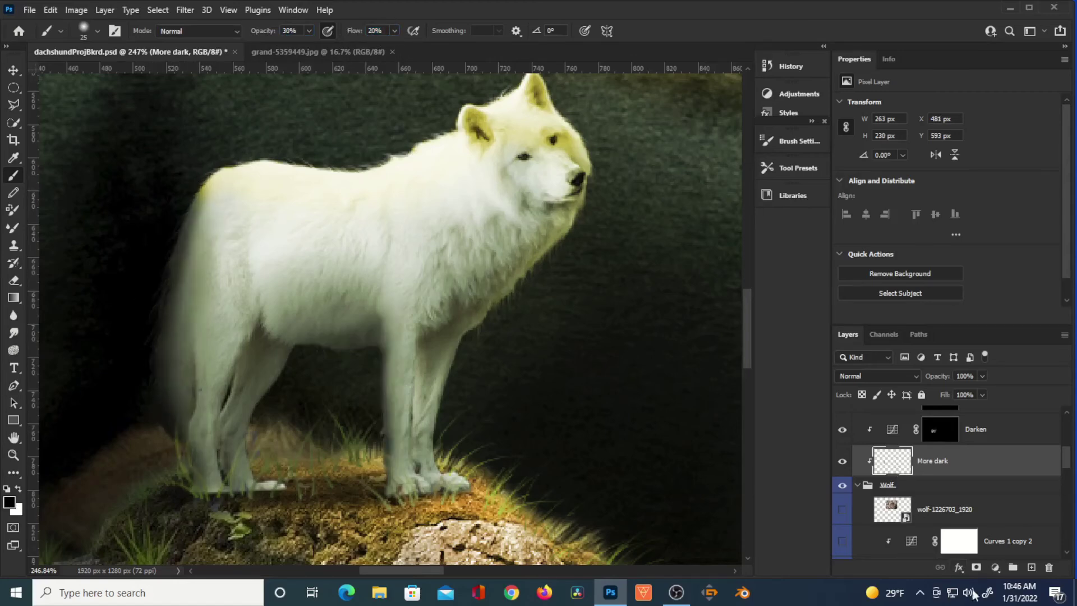
Step: Add a layer mask to More dark and soften the tail and leg shading at 15% opacity and 13% flow
left_click(976, 567)
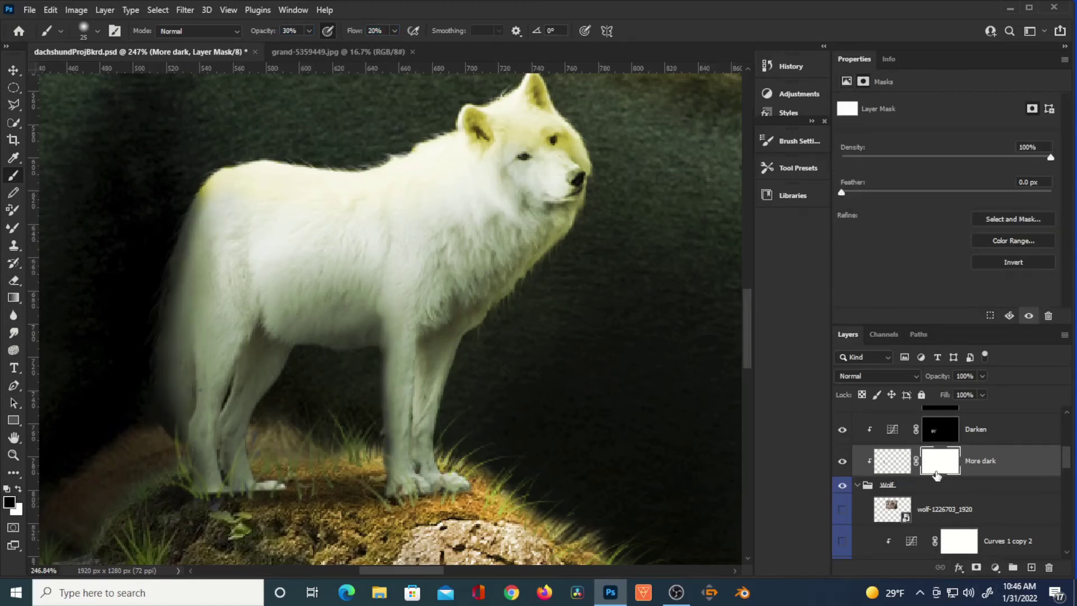
mouse_move(201, 236)
left_mouse_down()
mouse_move(185, 281)
mouse_move(204, 339)
mouse_move(243, 359)
mouse_move(235, 336)
left_mouse_up()
key("1")
key("5")
key("shift+1")
key("shift+3")
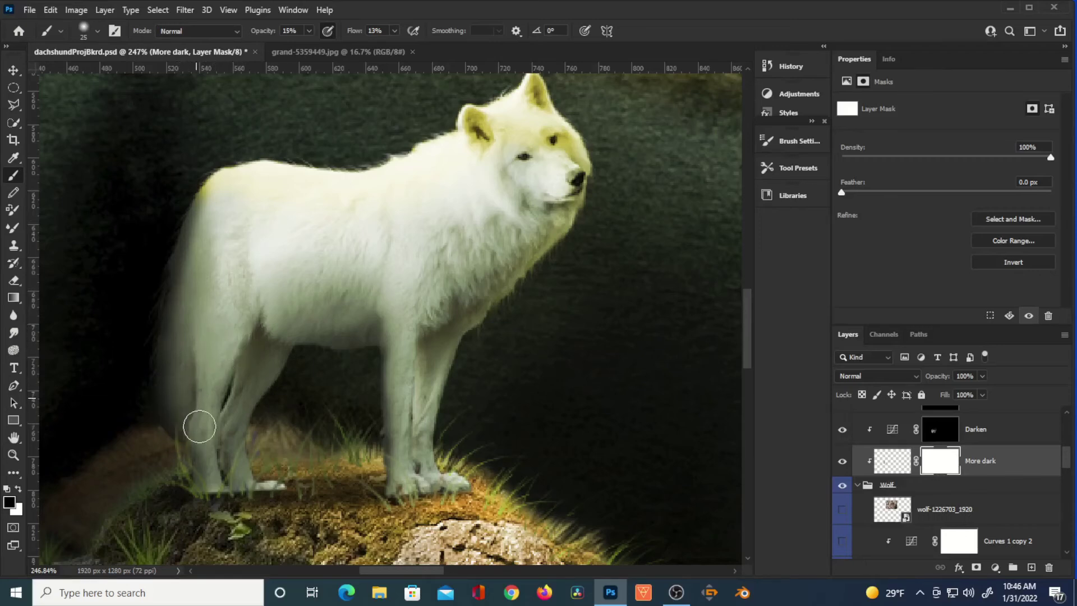
mouse_move(199, 265)
left_mouse_down()
mouse_move(197, 226)
mouse_move(179, 292)
mouse_move(205, 194)
mouse_move(184, 231)
mouse_move(179, 254)
mouse_move(217, 187)
mouse_move(173, 312)
mouse_move(182, 291)
mouse_move(187, 385)
mouse_move(178, 365)
mouse_move(170, 387)
mouse_move(166, 377)
mouse_move(171, 416)
mouse_move(211, 453)
left_mouse_up()
left_click_drag(424, 447, 403, 463)
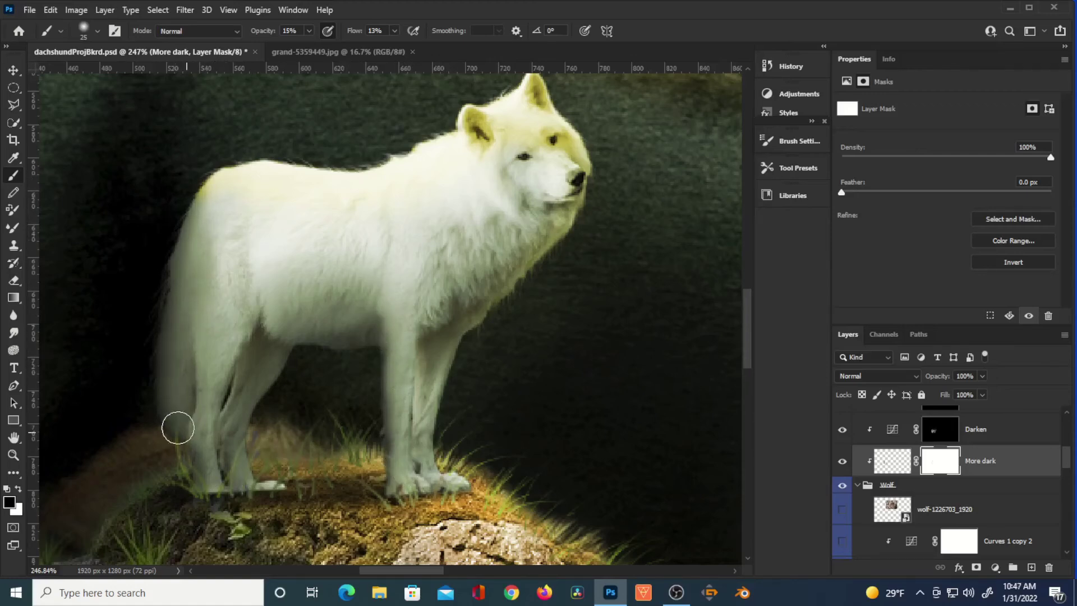
Step: Set the brush to 66% opacity and 56% flow for touching up the More dark mask around the wolf's tail
key("6")
key("6")
key("shift+5")
key("shift+6")
scroll(329, 368, "down", 3)
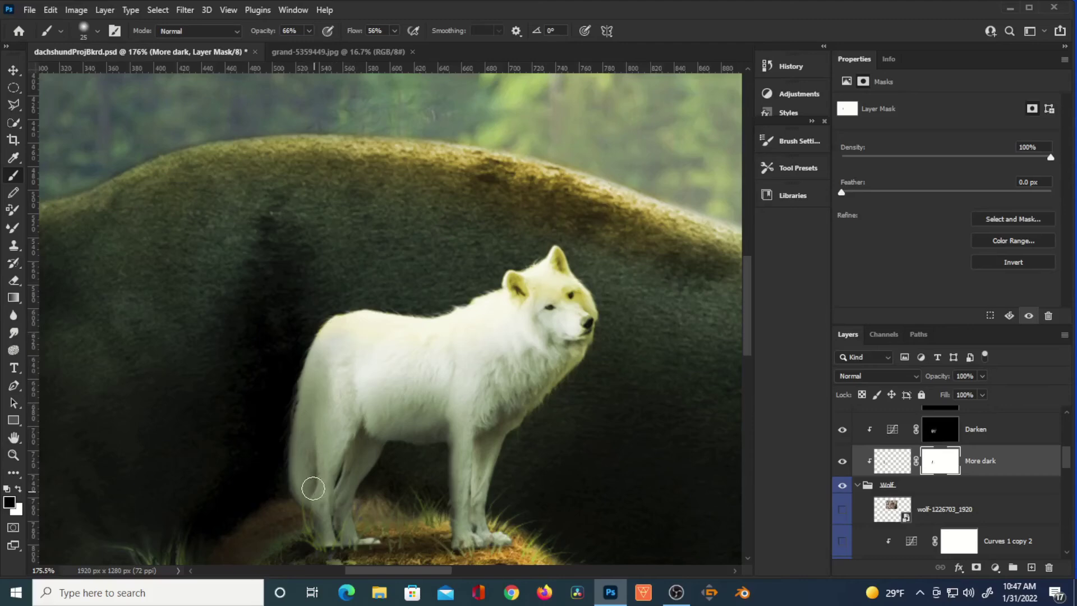
scroll(398, 429, "down", 5)
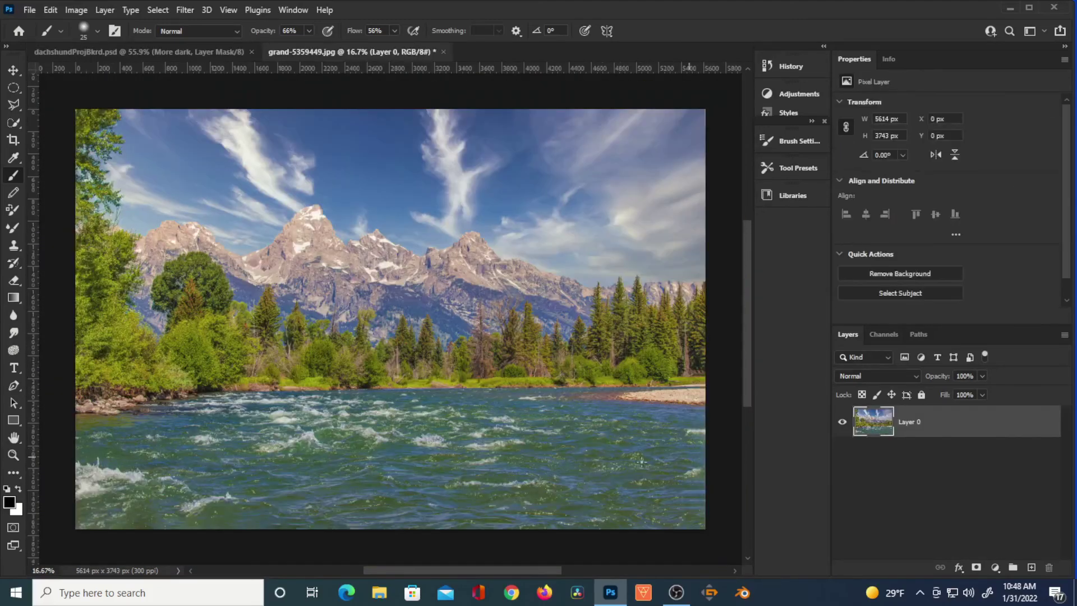
Step: Switch to grand-5359449.jpg, lasso the foamy wave in the lower river, about 1216 by 204 px, and copy it to a new layer
scroll(523, 501, "up", 3)
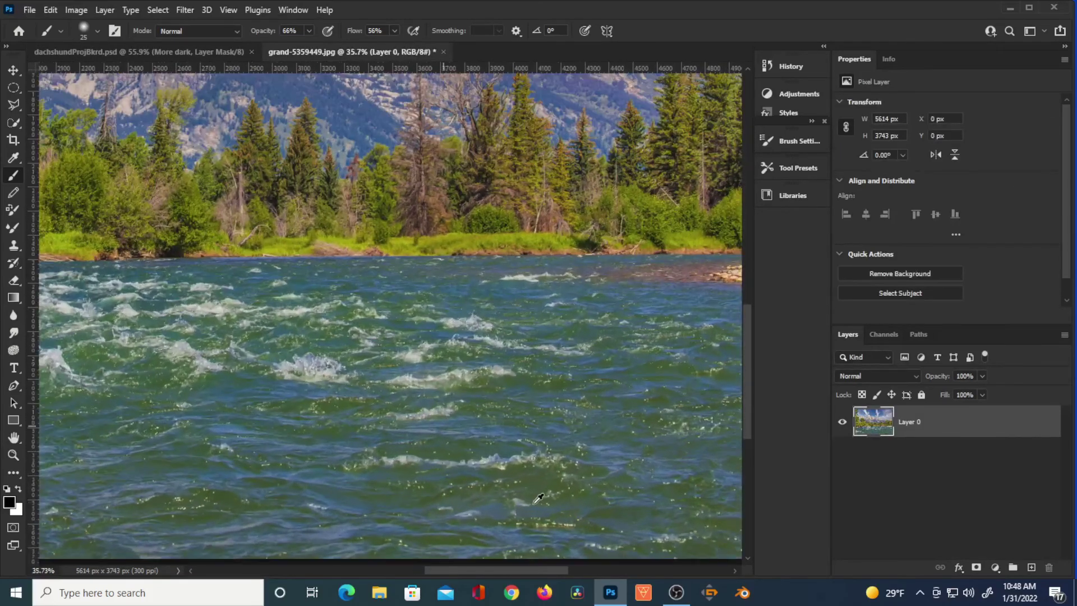
scroll(533, 503, "up", 1)
scroll(533, 504, "up", 2)
key("l")
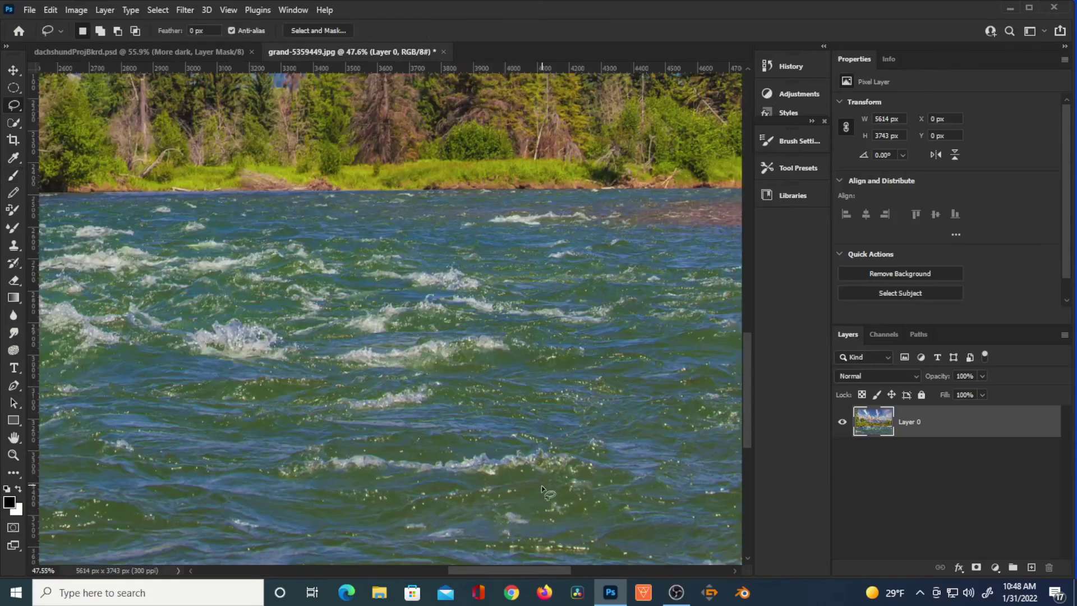
mouse_move(549, 492)
left_mouse_down()
mouse_move(631, 471)
mouse_move(564, 440)
mouse_move(365, 434)
mouse_move(259, 453)
mouse_move(243, 482)
mouse_move(286, 496)
mouse_move(578, 494)
left_mouse_up()
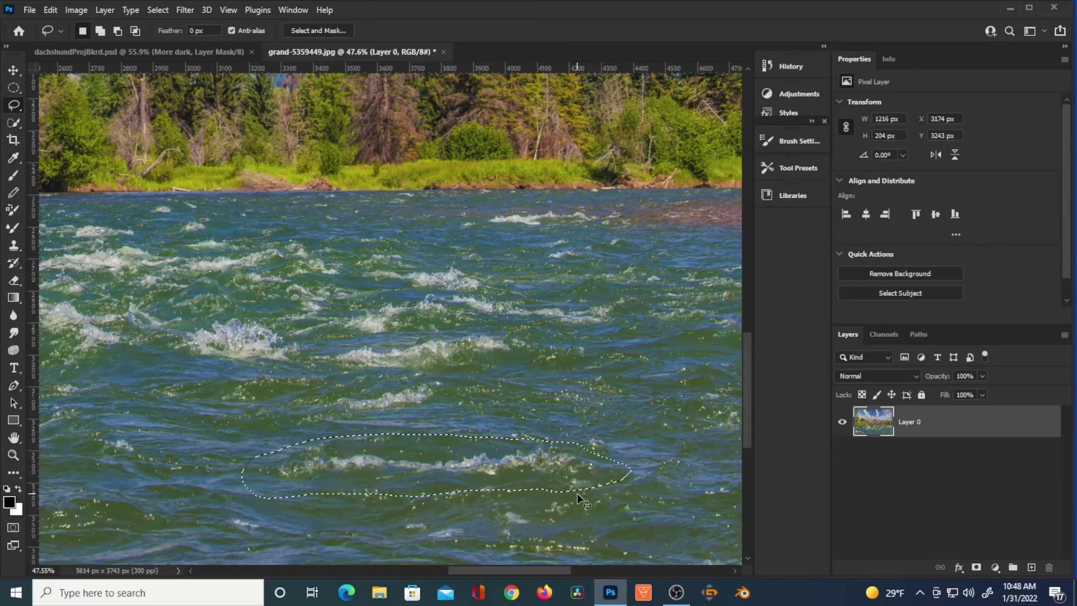
key("ctrl+j")
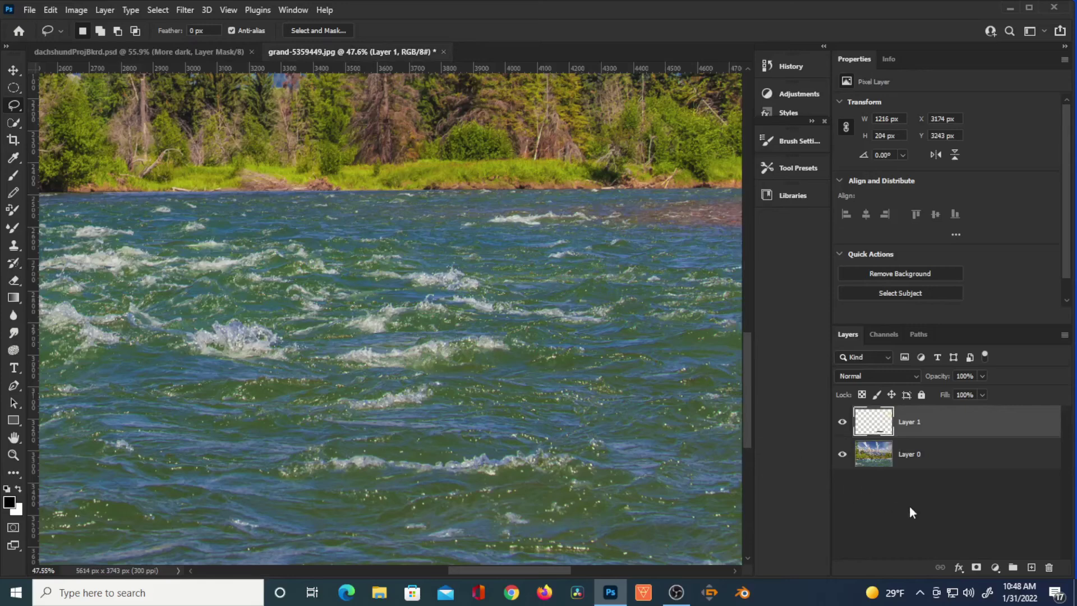
Step: Bring the copied wave layer into dachshundProjBkrd.psd and place it above Sun at the top of the layer stack
left_click_drag(873, 421, 387, 263)
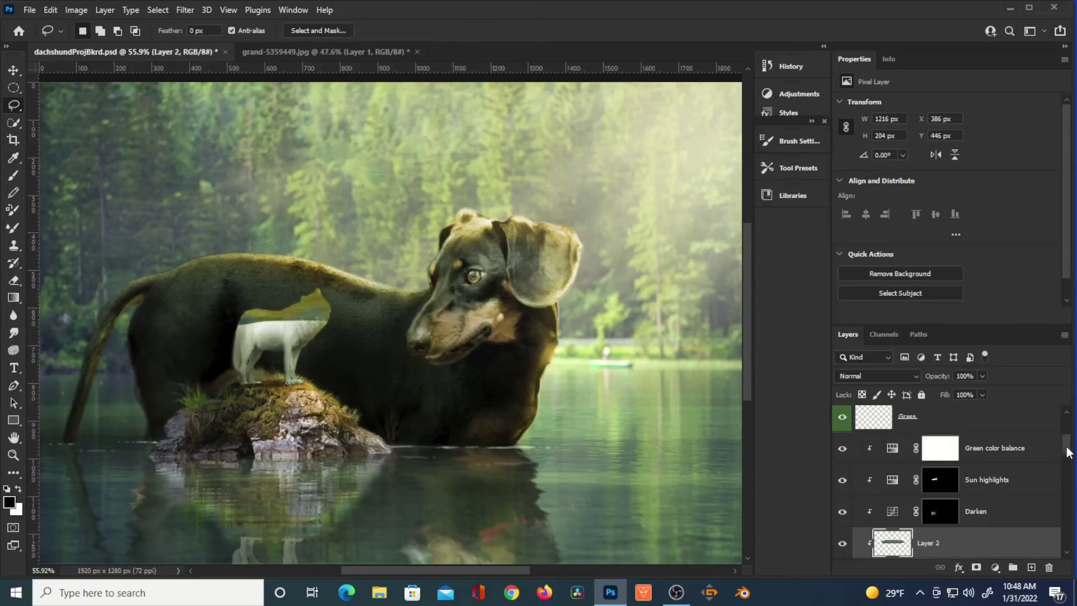
scroll(1070, 449, "up", 3)
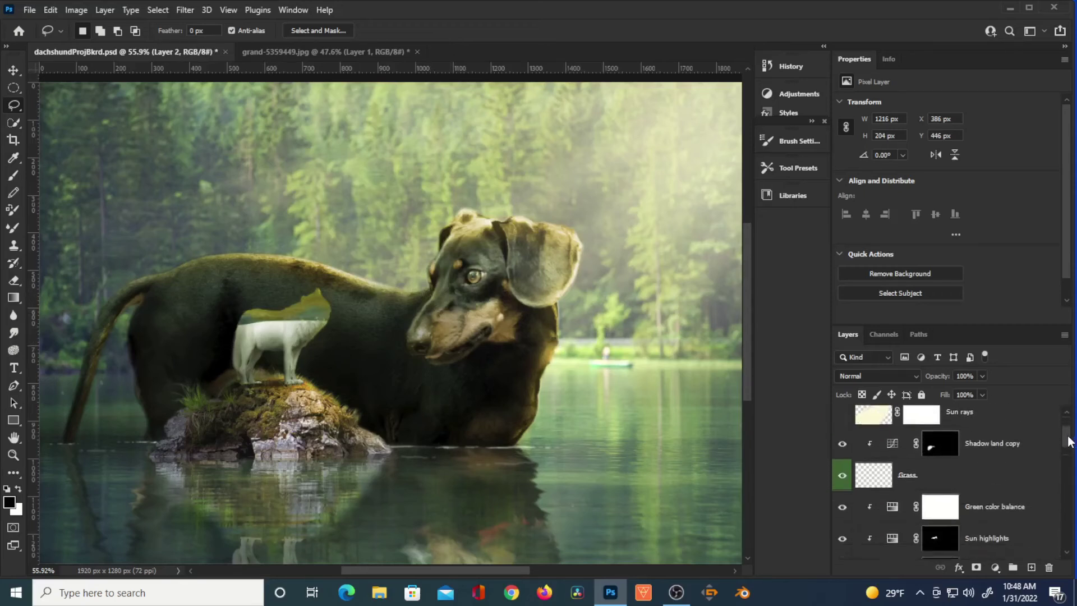
scroll(1068, 447, "down", 4)
left_click_drag(900, 525, 953, 424)
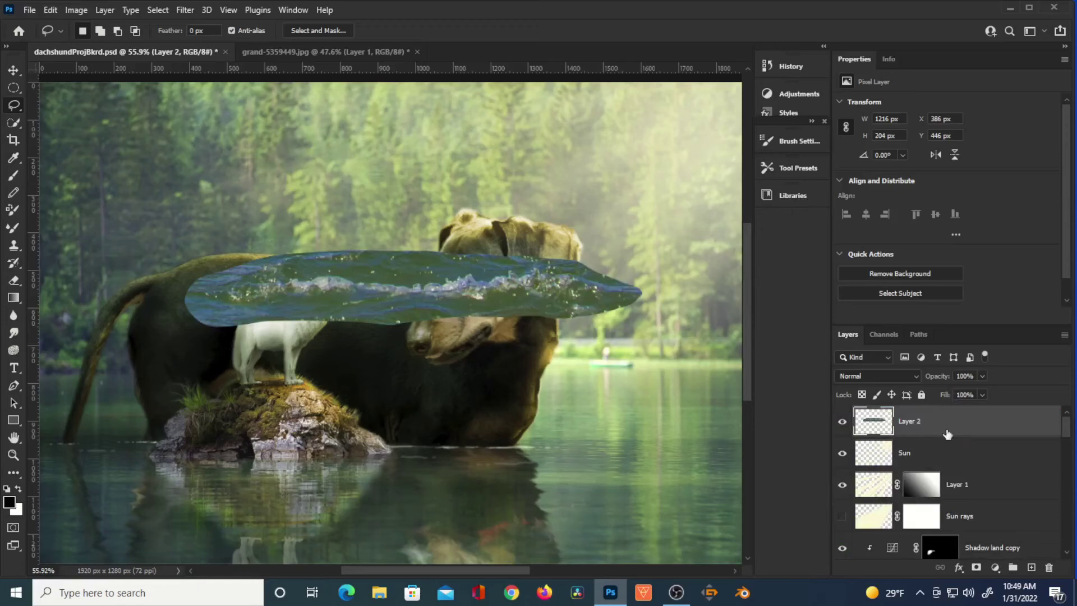
Step: Scale the wave layer down to about 418 by 70 px and place it on the waterline beneath the dachshund's chest
key("v")
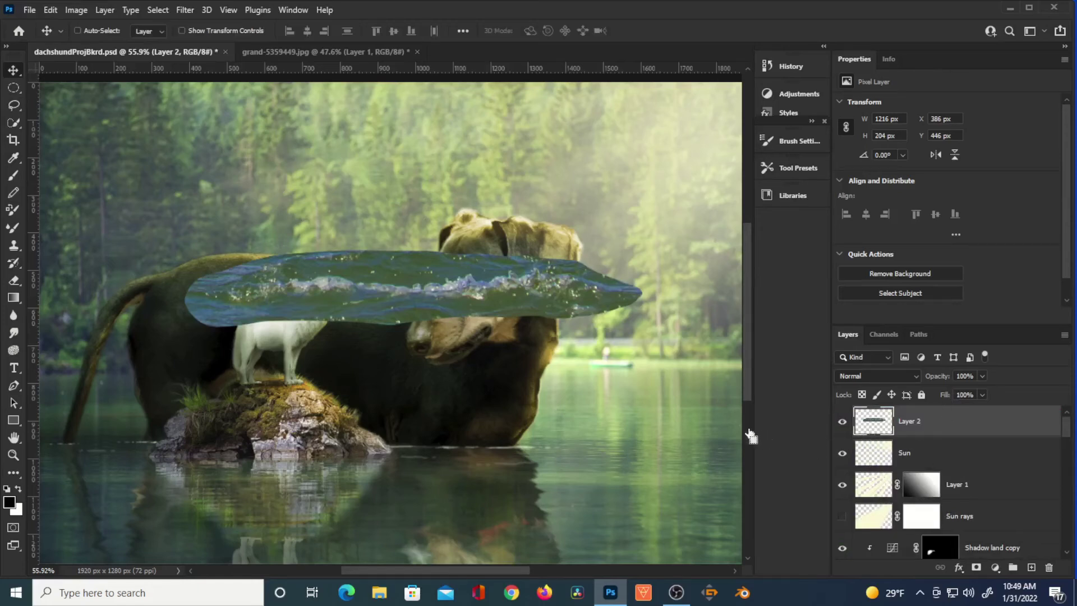
key("ctrl+t")
left_click_drag(642, 250, 395, 335)
left_click_drag(334, 311, 503, 455)
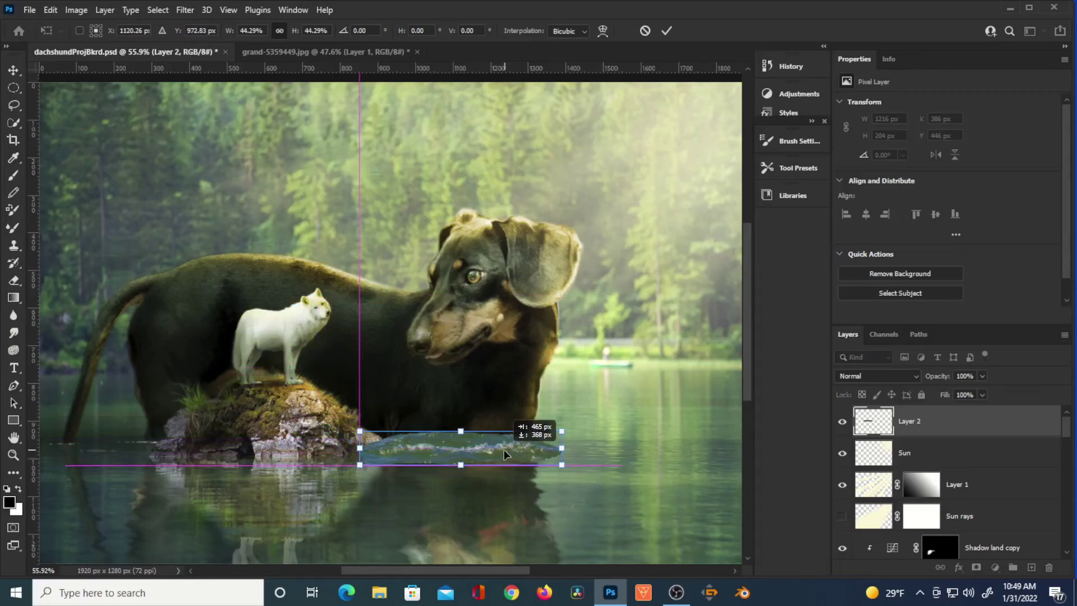
left_click_drag(504, 455, 508, 454)
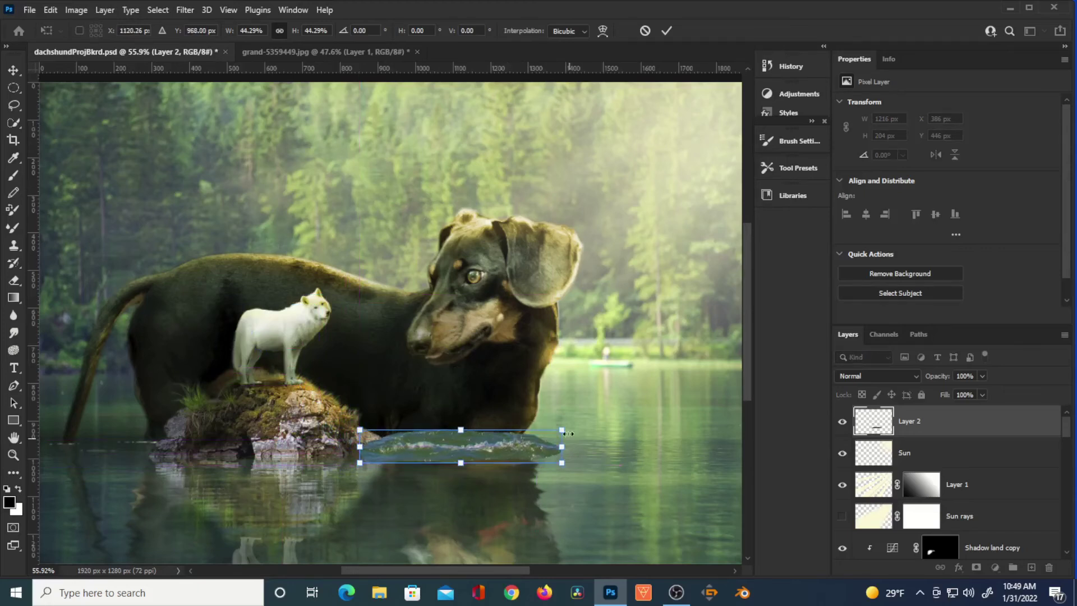
left_click_drag(561, 429, 487, 445)
key("4")
key("8")
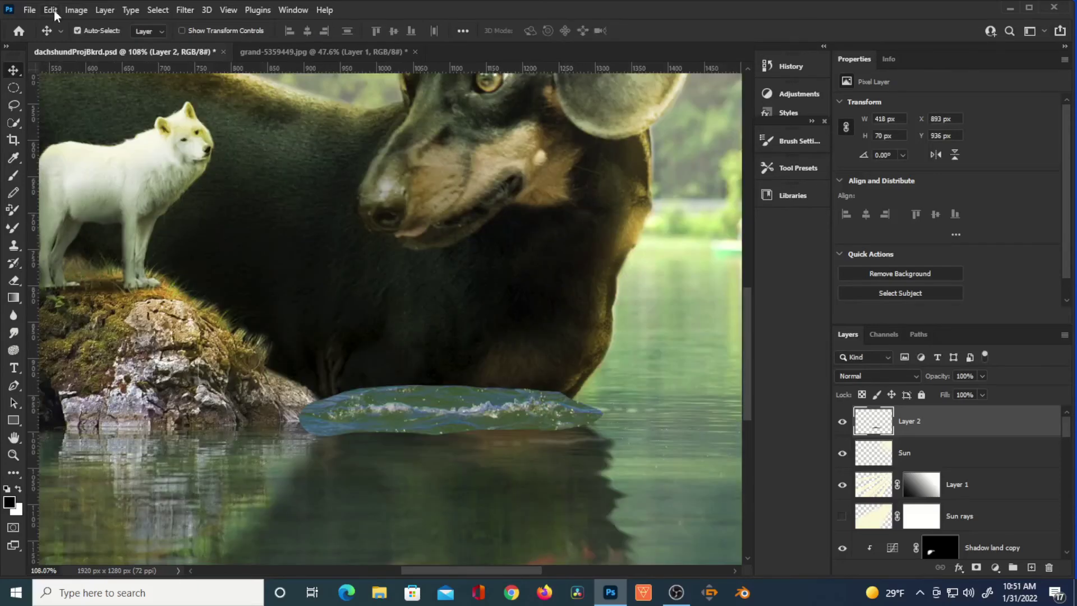
Step: Apply a Puppet Warp with pins along the foam line, bending the wave slightly downward near both ends
left_click(53, 11)
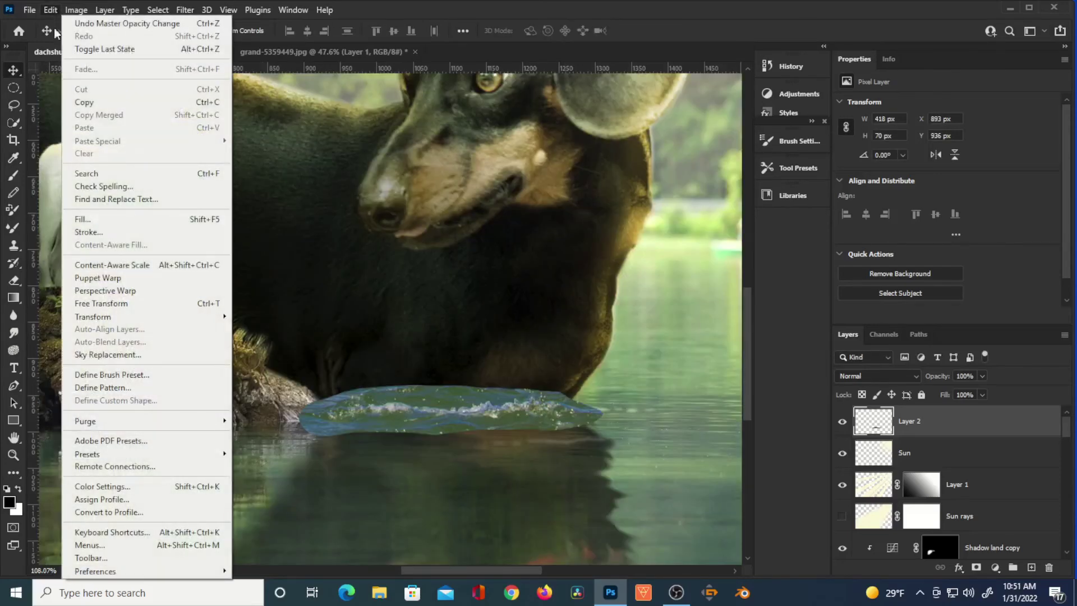
left_click(120, 278)
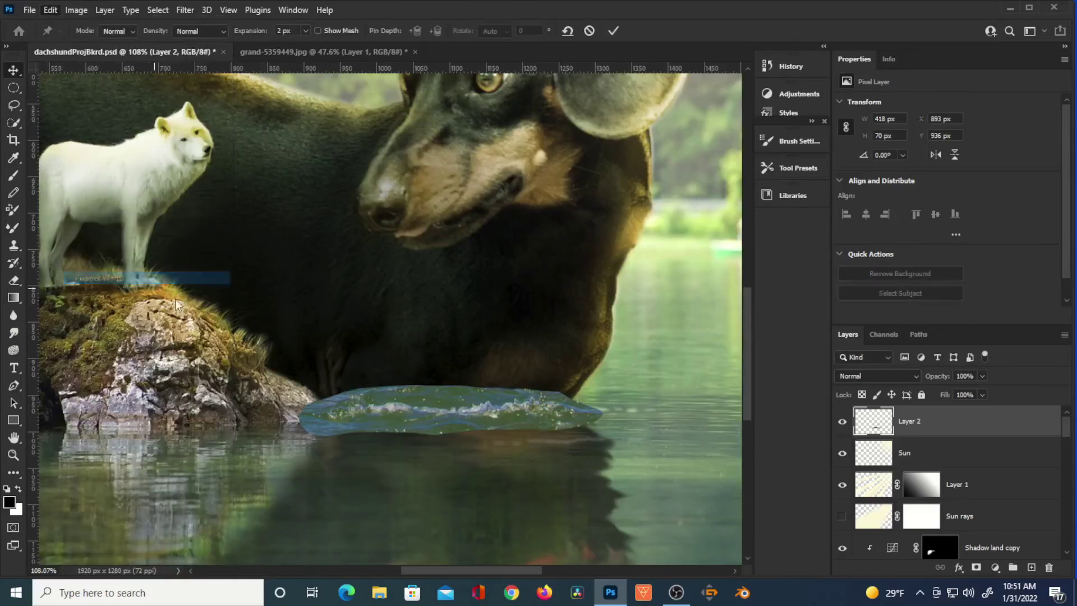
left_click(582, 411)
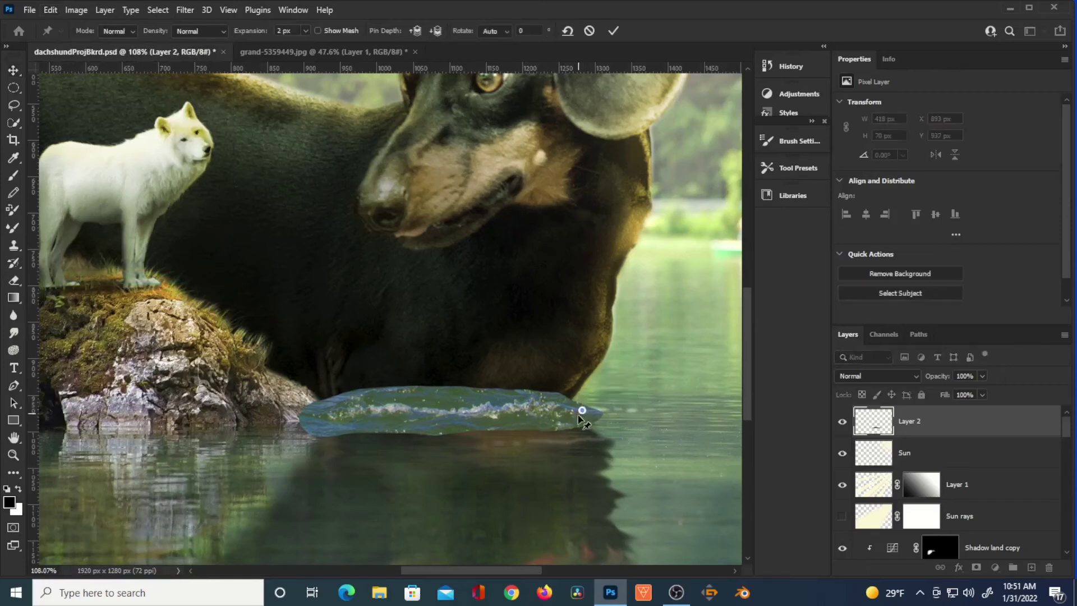
left_click(545, 407)
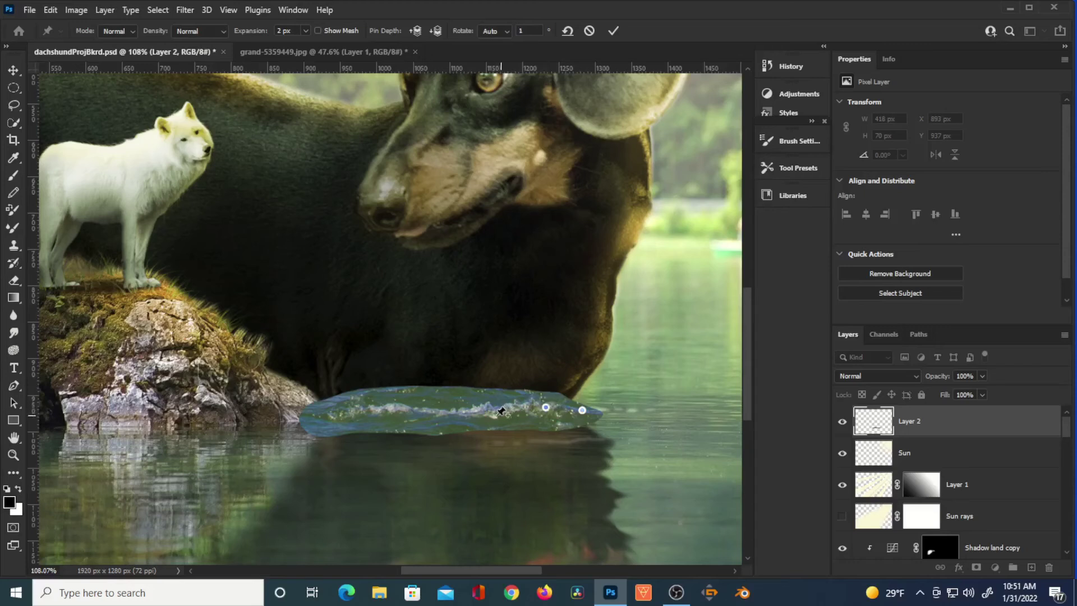
left_click(457, 413)
left_click(386, 409)
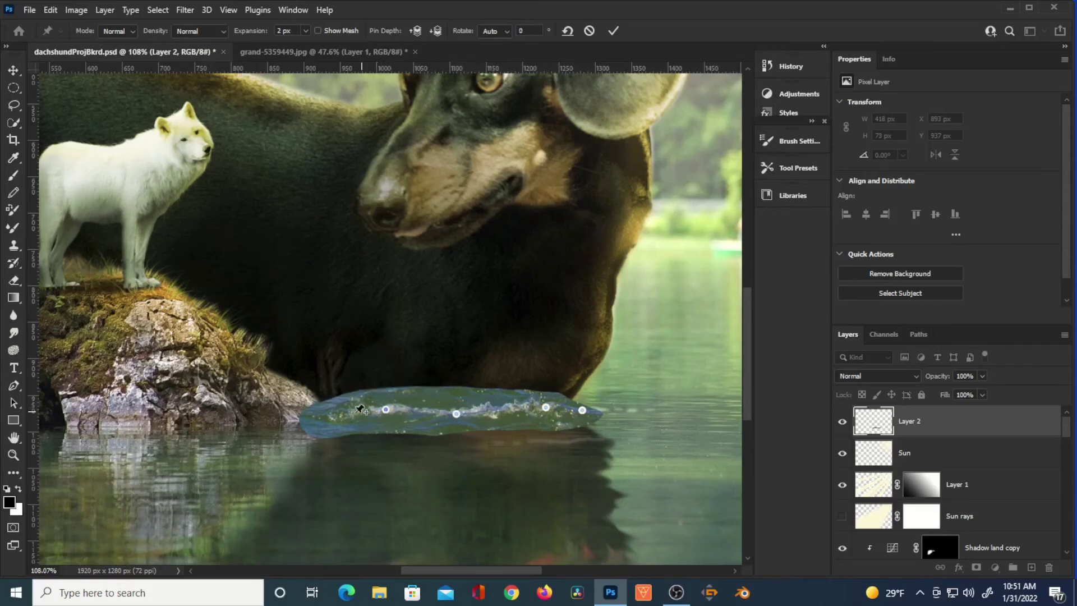
left_click(335, 413)
left_click_drag(386, 410, 340, 419)
mouse_move(548, 412)
left_mouse_down()
mouse_move(584, 413)
mouse_move(553, 416)
left_mouse_up()
left_click(613, 30)
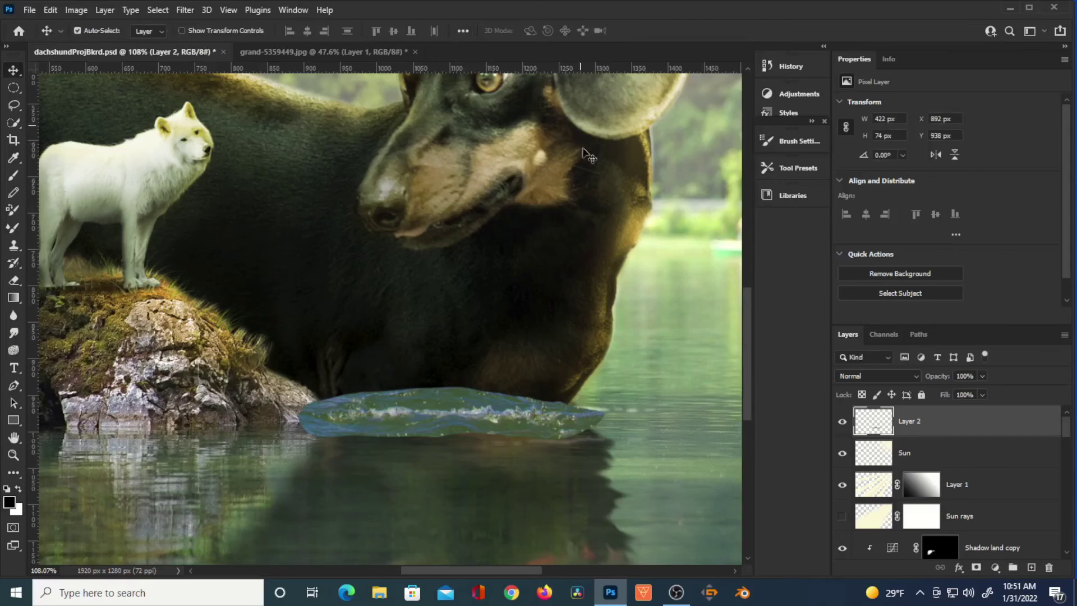
Step: Add a Levels adjustment layer above the wave and clip it to that layer
left_click(995, 567)
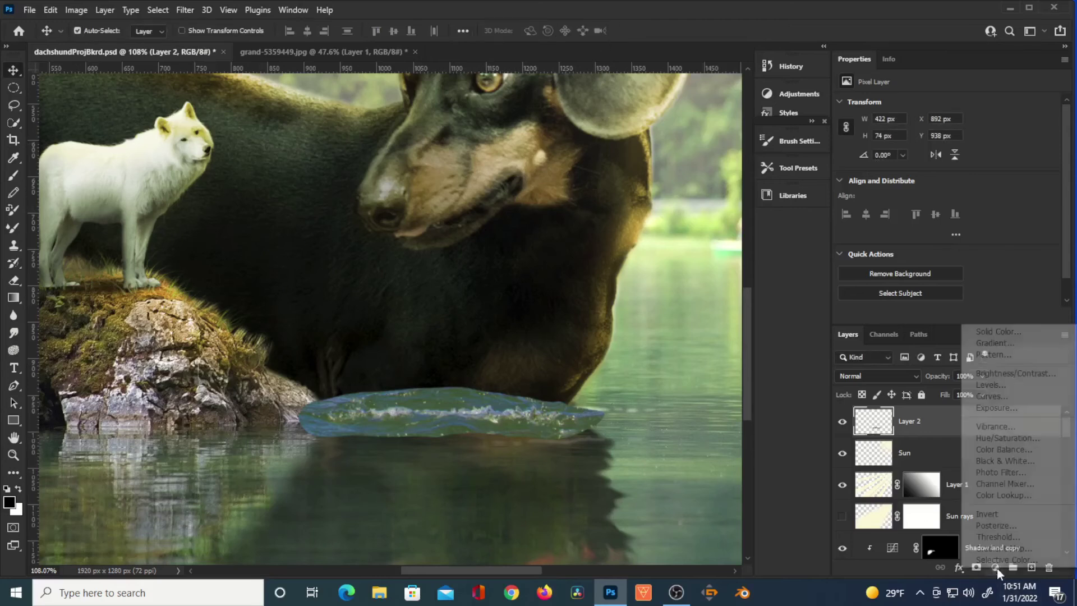
left_click(1022, 387)
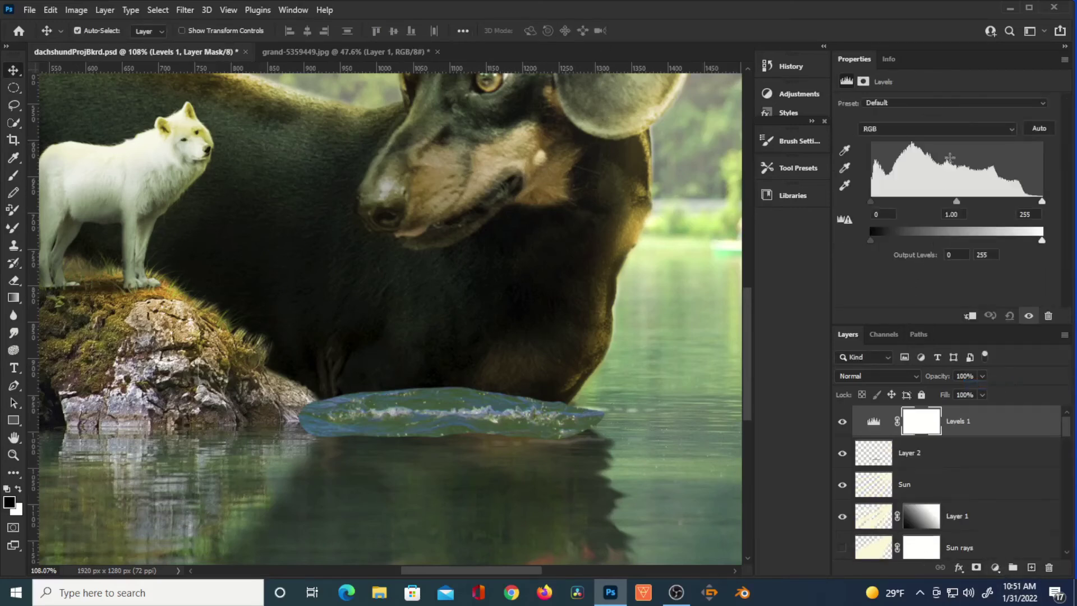
left_click(948, 129)
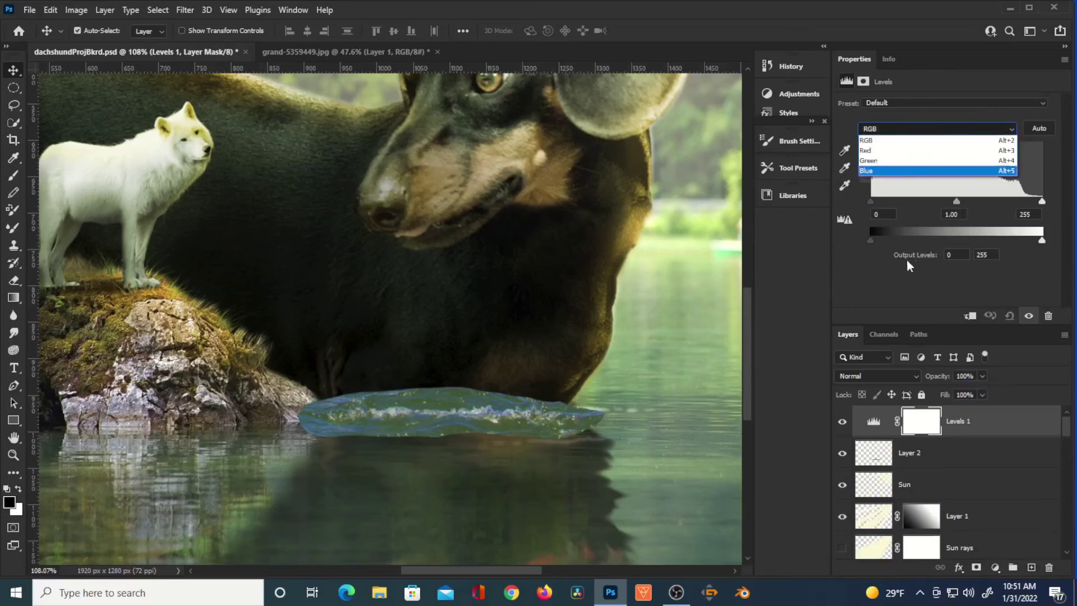
left_click(908, 140)
mouse_move(871, 203)
left_mouse_down()
mouse_move(893, 204)
mouse_move(872, 203)
left_mouse_up()
left_click(964, 317)
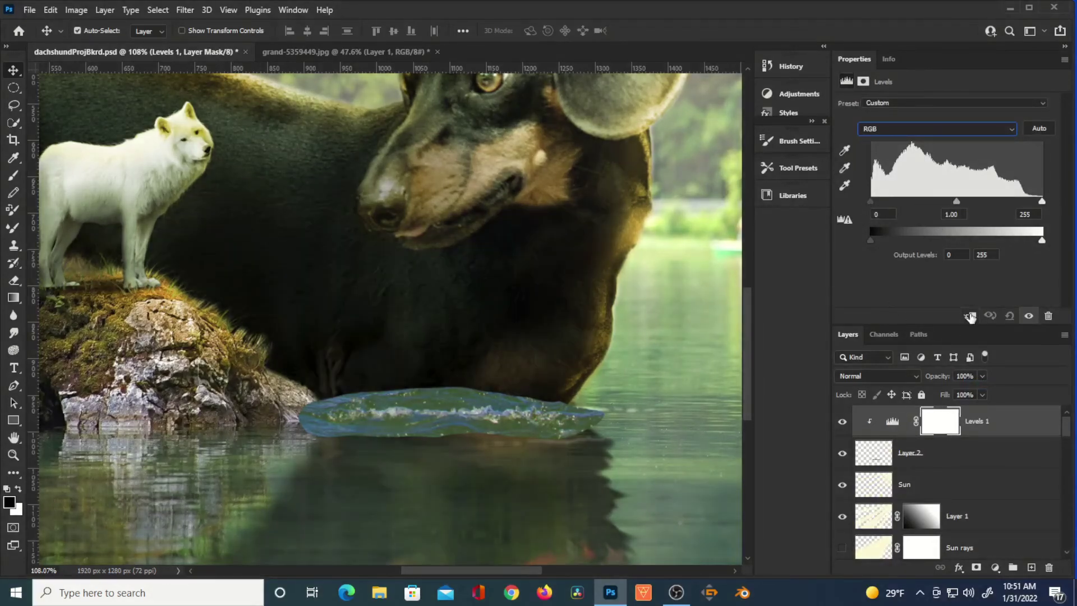
Step: Rename the wave layer as Ripple
double_click(908, 452)
type("Ripple")
key("Return")
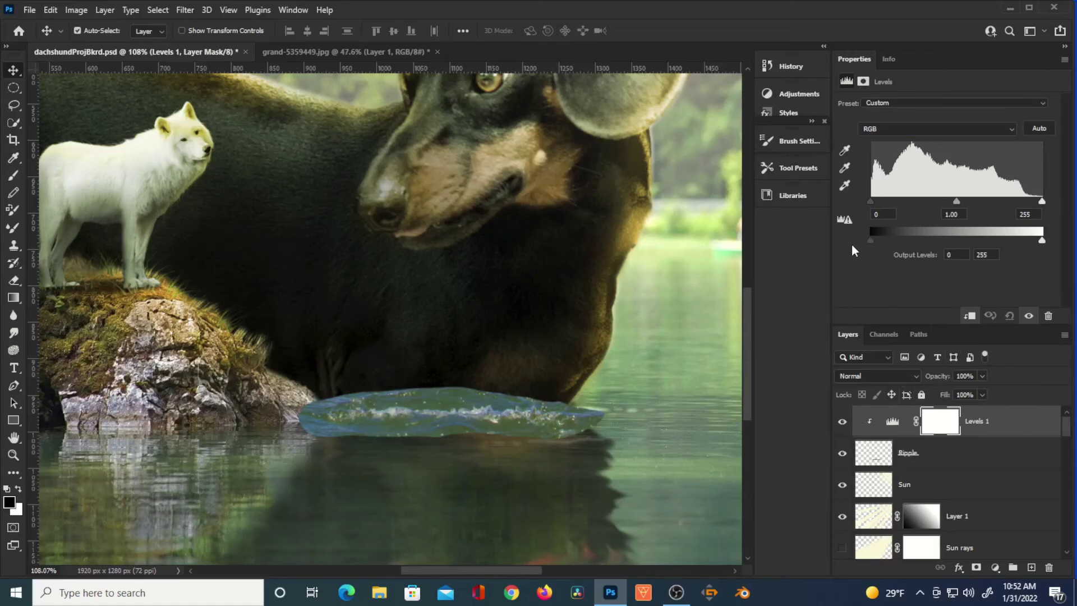
Step: Darken the ripple by lowering the RGB white output level to 163 in Levels 1
mouse_move(871, 203)
left_mouse_down()
mouse_move(903, 208)
mouse_move(870, 206)
left_mouse_up()
left_click_drag(1040, 203, 999, 203)
left_click_drag(1038, 241, 980, 243)
mouse_move(957, 202)
left_mouse_down()
mouse_move(945, 208)
mouse_move(970, 209)
mouse_move(959, 209)
left_mouse_up()
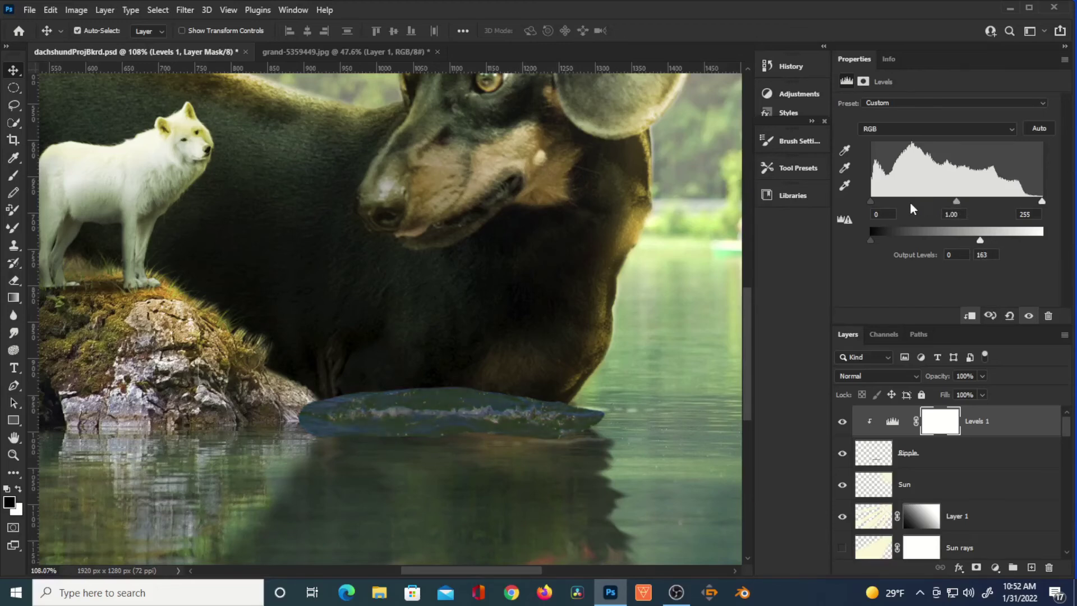
left_click_drag(887, 210, 873, 208)
Step: Reduce the green channel's midtones slightly in the ripple's Levels adjustment
left_click(941, 132)
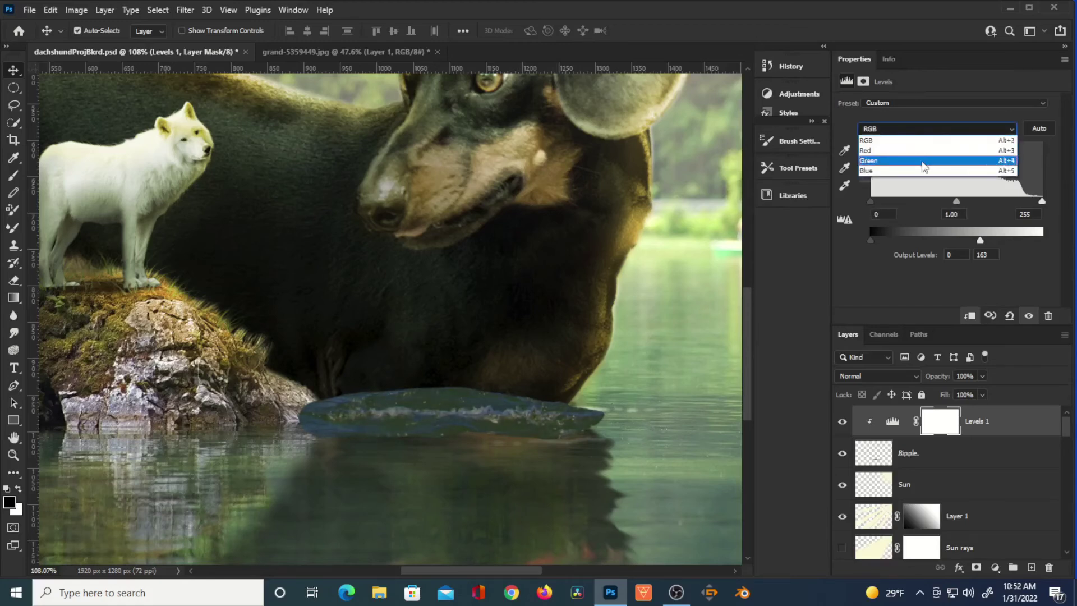
left_click(924, 163)
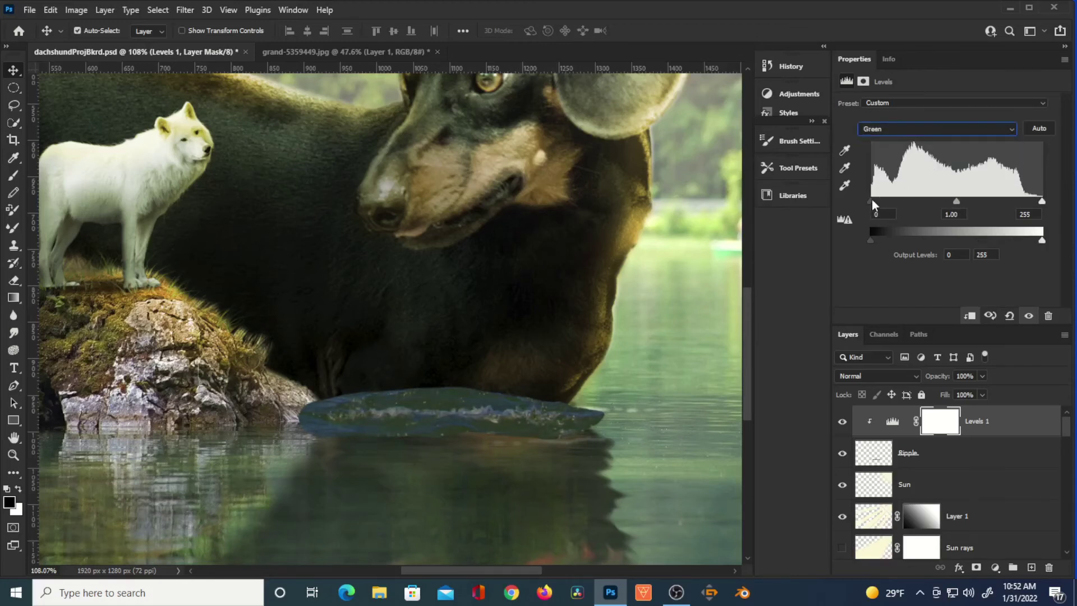
mouse_move(872, 201)
left_mouse_down()
mouse_move(908, 201)
mouse_move(857, 207)
left_mouse_up()
mouse_move(956, 204)
left_mouse_down()
mouse_move(945, 203)
mouse_move(968, 204)
mouse_move(963, 217)
left_mouse_up()
Step: Add a layer mask to Ripple and paint out the water around the foam with black, raising brush opacity to 92%
left_click(937, 430)
key("b")
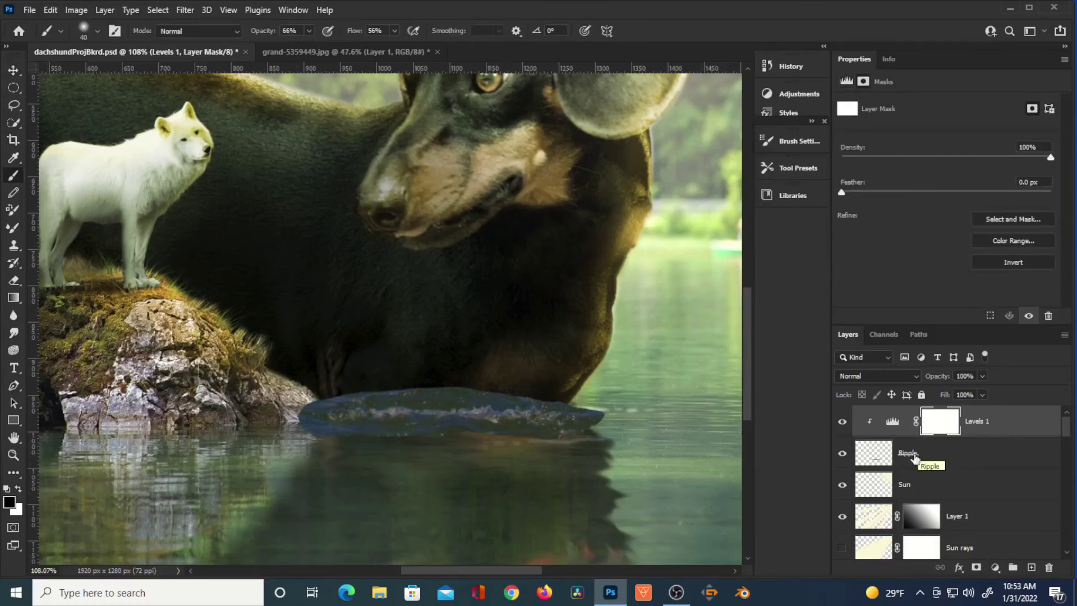
left_click(923, 455)
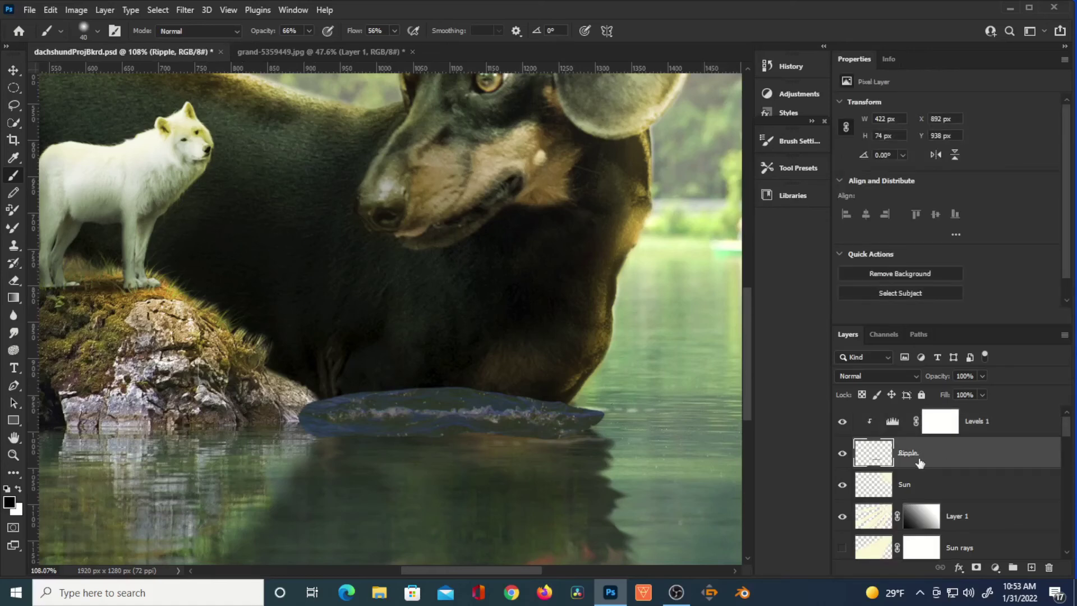
left_click(977, 568)
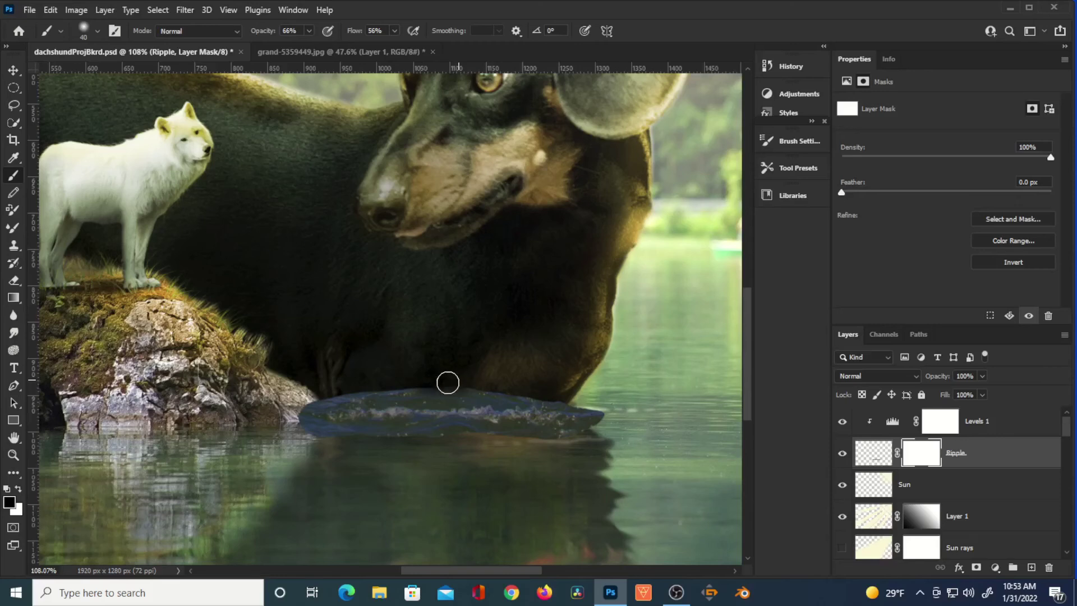
mouse_move(418, 384)
left_mouse_down()
mouse_move(348, 389)
mouse_move(452, 385)
mouse_move(595, 420)
mouse_move(324, 435)
left_mouse_up()
key("9")
key("2")
mouse_move(460, 387)
left_mouse_down()
mouse_move(399, 379)
mouse_move(550, 395)
left_mouse_up()
Step: Refine the Ripple mask around the foam line below the dachshund using a 15 px brush at 76% opacity
scroll(476, 397, "up", 3)
key("bracketleft")
key("bracketleft")
key("bracketleft")
key("bracketleft")
key("bracketleft")
key("7")
key("6")
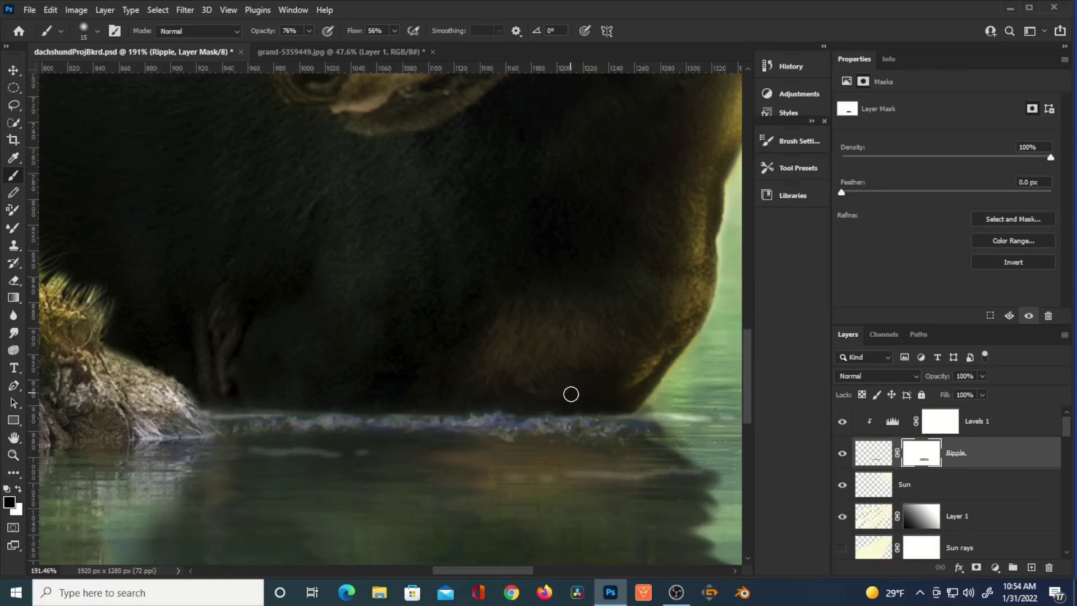
Step: Add a new layer clipped above Levels 1 and set the foreground color to near-white
key("ctrl+0")
left_click(874, 453)
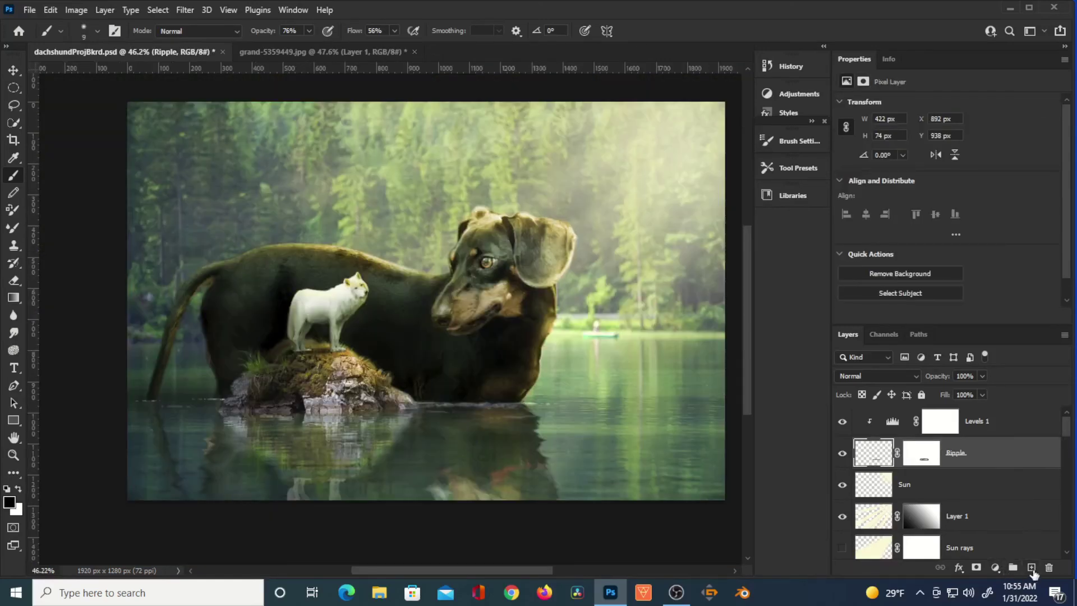
left_click(1032, 569)
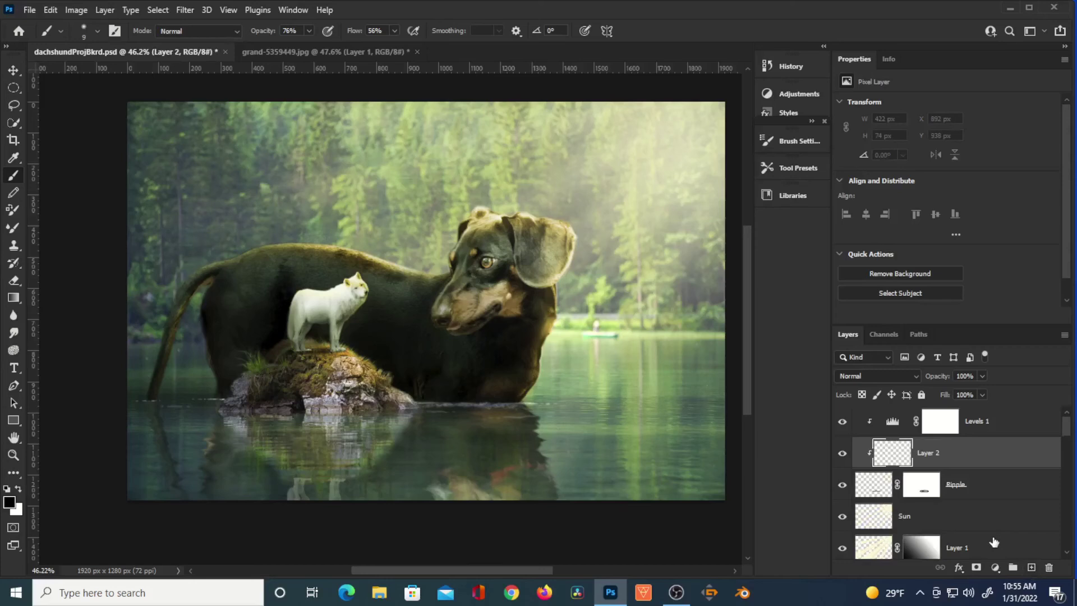
left_click_drag(903, 449, 910, 414)
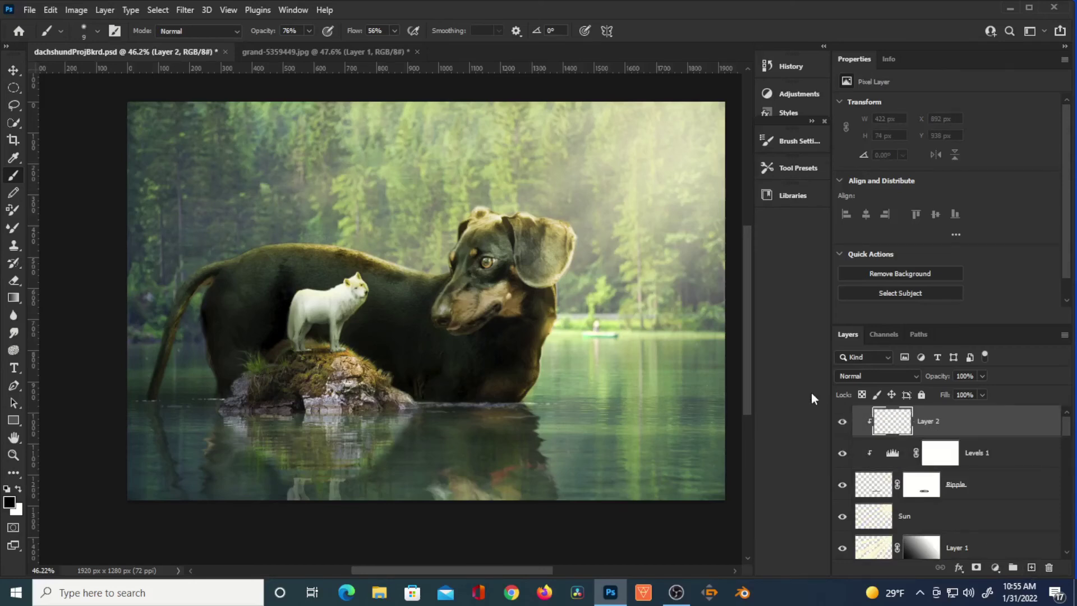
left_click(10, 507)
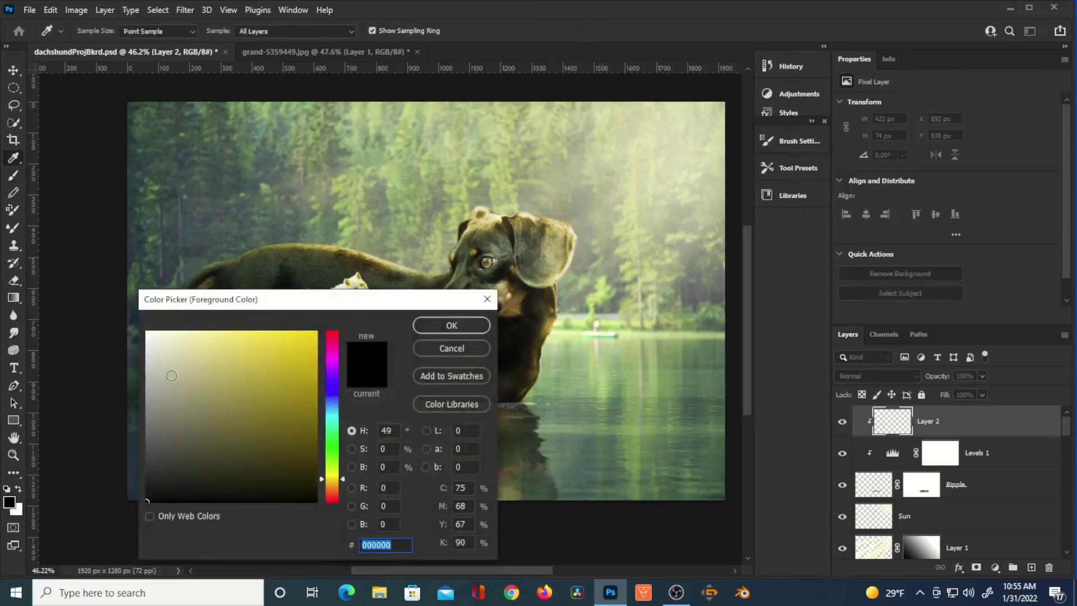
left_click_drag(168, 372, 165, 315)
left_click(439, 327)
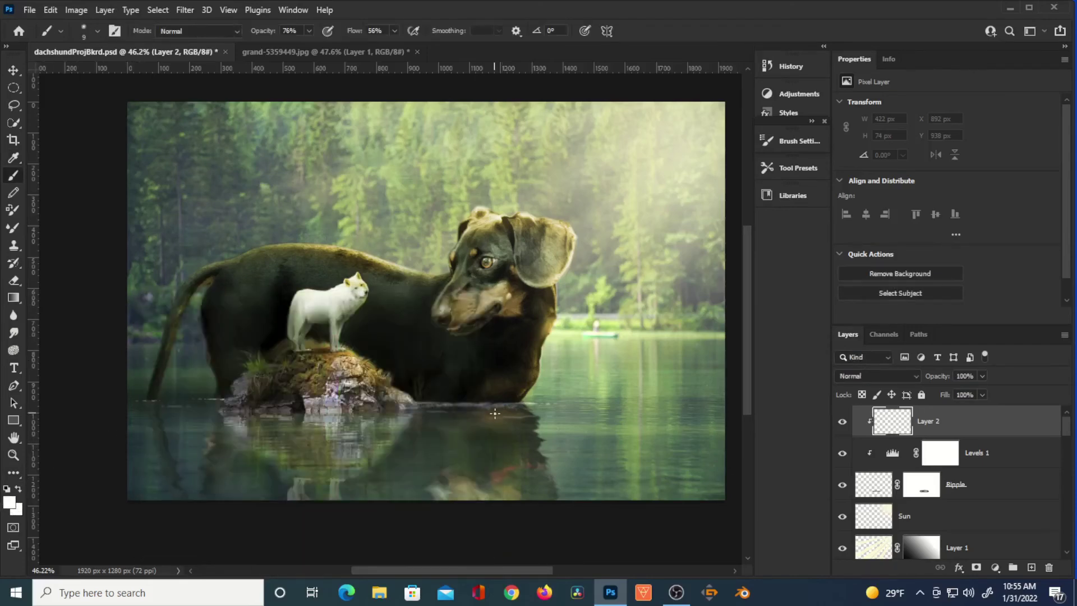
Step: Paint tiny sparkles along the ripple's foam with a 1 px brush at 100% opacity and flow, using pen pressure for opacity
scroll(509, 408, "up", 6)
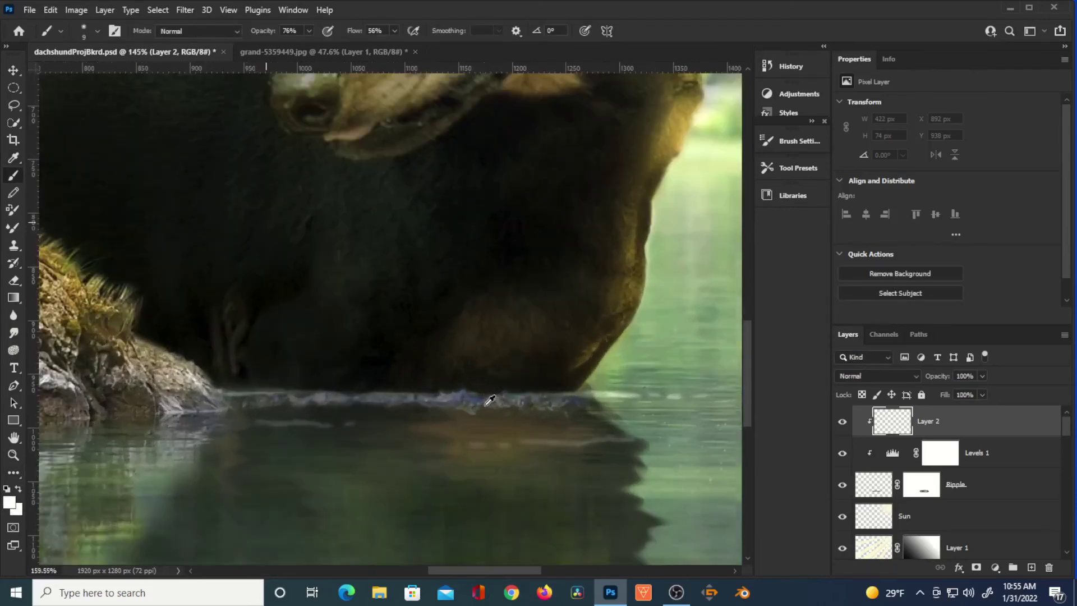
scroll(488, 402, "up", 2)
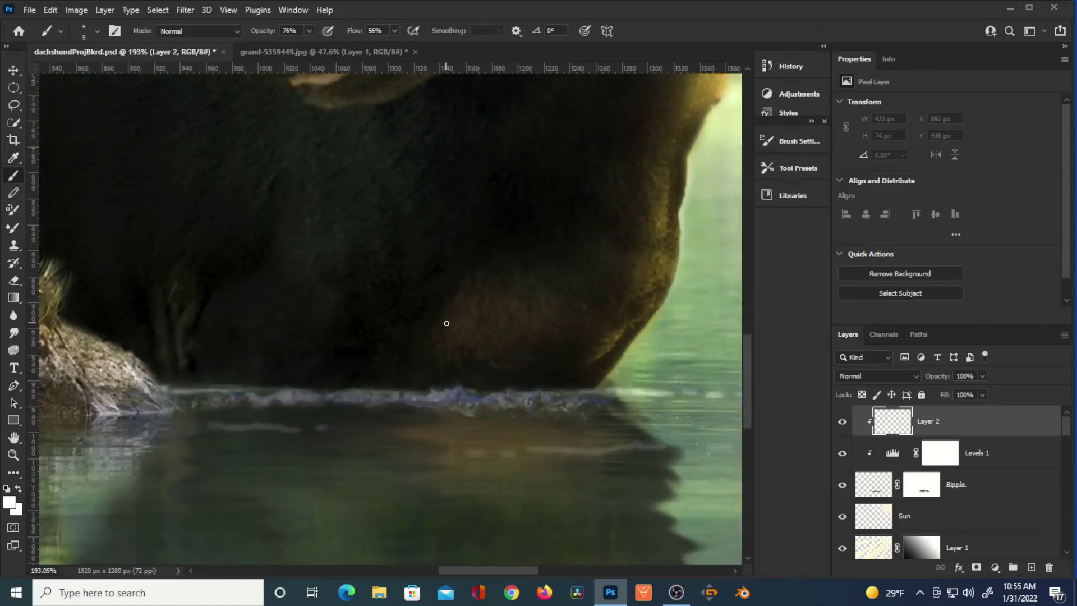
left_click_drag(443, 395, 436, 397)
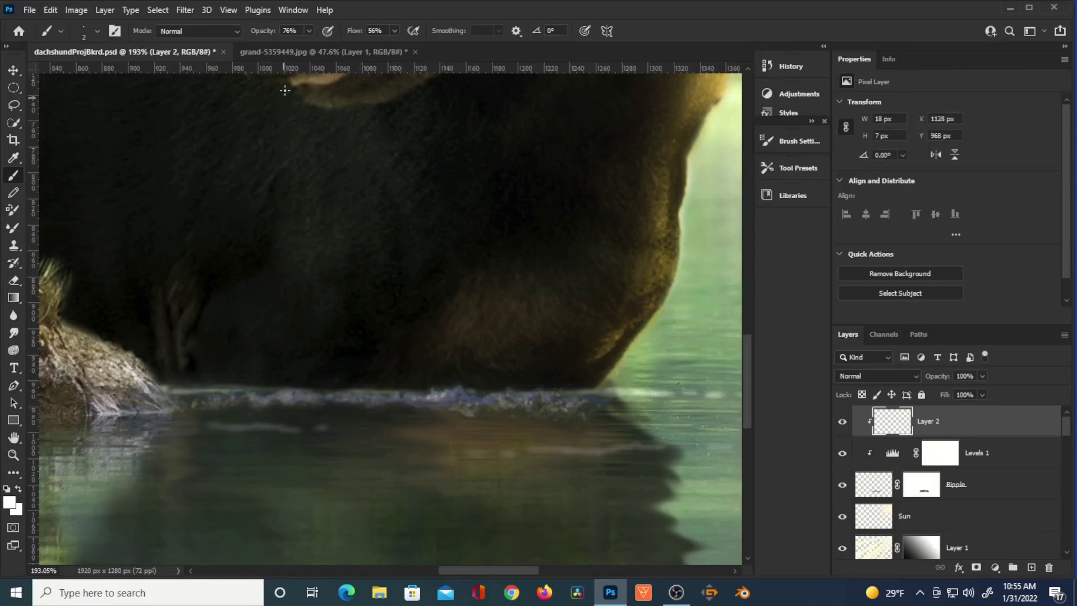
left_click_drag(274, 33, 352, 33)
left_click(328, 30)
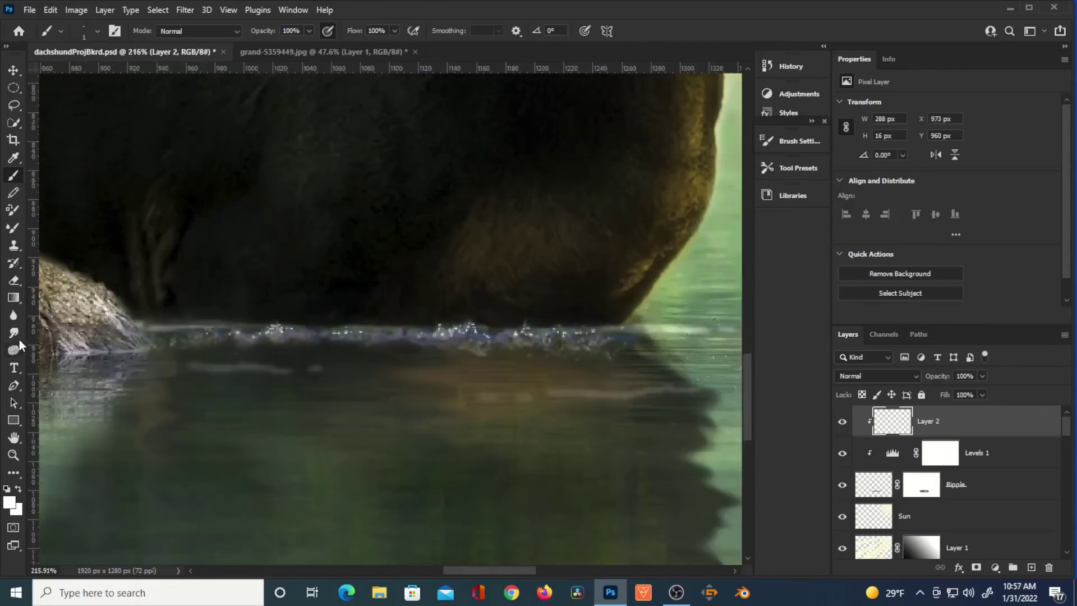
Step: Smudge the tiny sparkles along the dachshund's foam line with the Smudge tool at 35 px and 10% strength
left_click(14, 333)
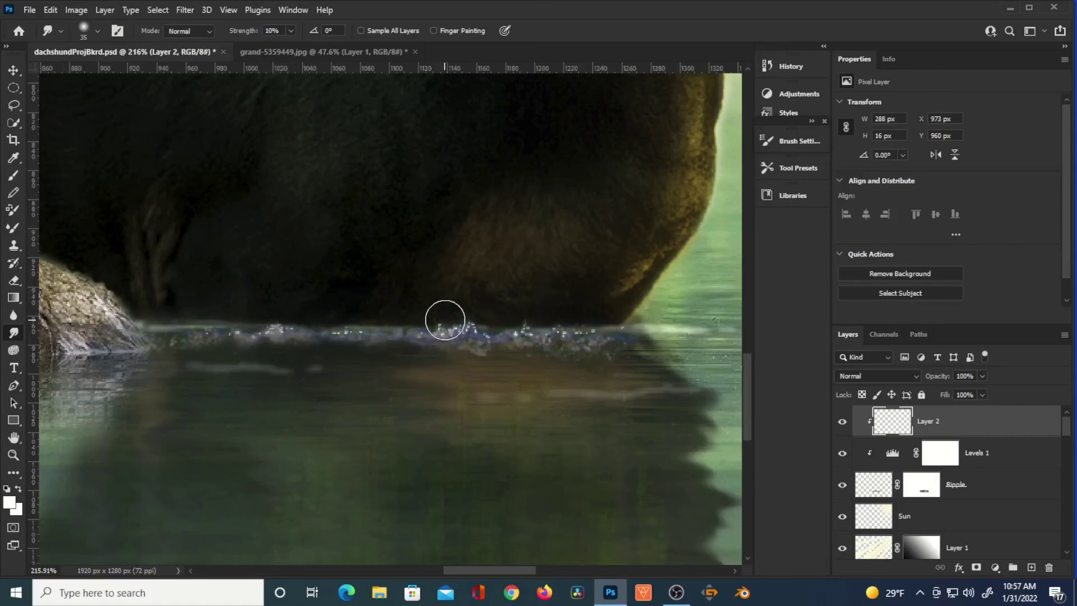
mouse_move(440, 324)
left_mouse_down()
mouse_move(588, 330)
mouse_move(500, 327)
left_mouse_up()
scroll(500, 327, "down", 8)
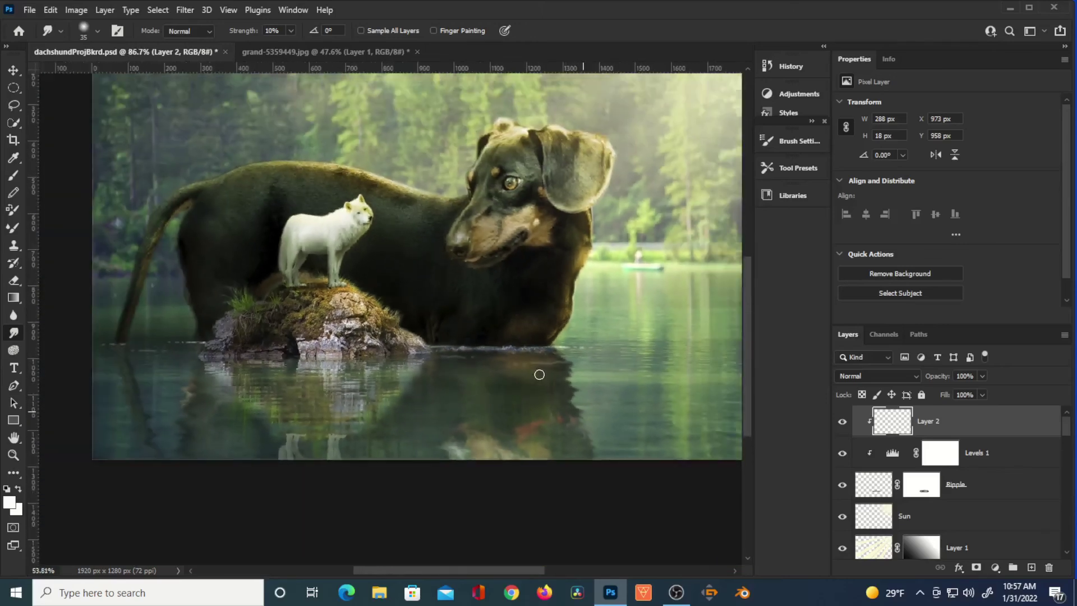
Step: Switch to grand-5359449.jpg, lasso the small white wave near its lower edge, copy it to a layer and bring it into dachshundProjBkrd.psd as ripple 2
key("ctrl+Tab")
key("l")
mouse_move(145, 387)
left_mouse_down()
mouse_move(79, 428)
mouse_move(124, 476)
mouse_move(244, 423)
mouse_move(348, 416)
mouse_move(305, 372)
mouse_move(253, 364)
mouse_move(153, 386)
left_mouse_up()
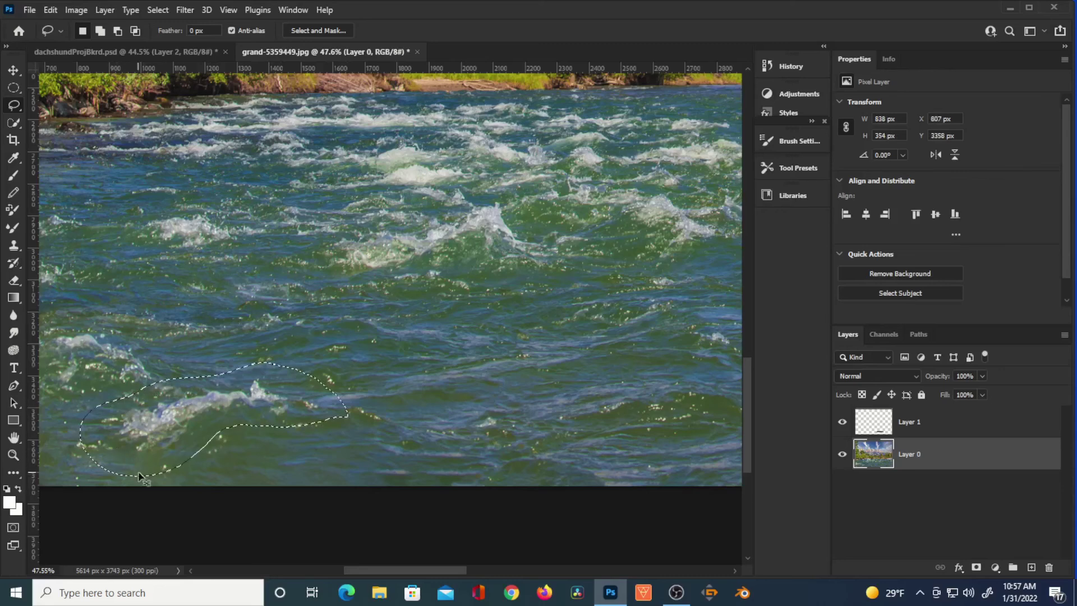
key("ctrl+j")
left_click_drag(869, 454, 372, 365)
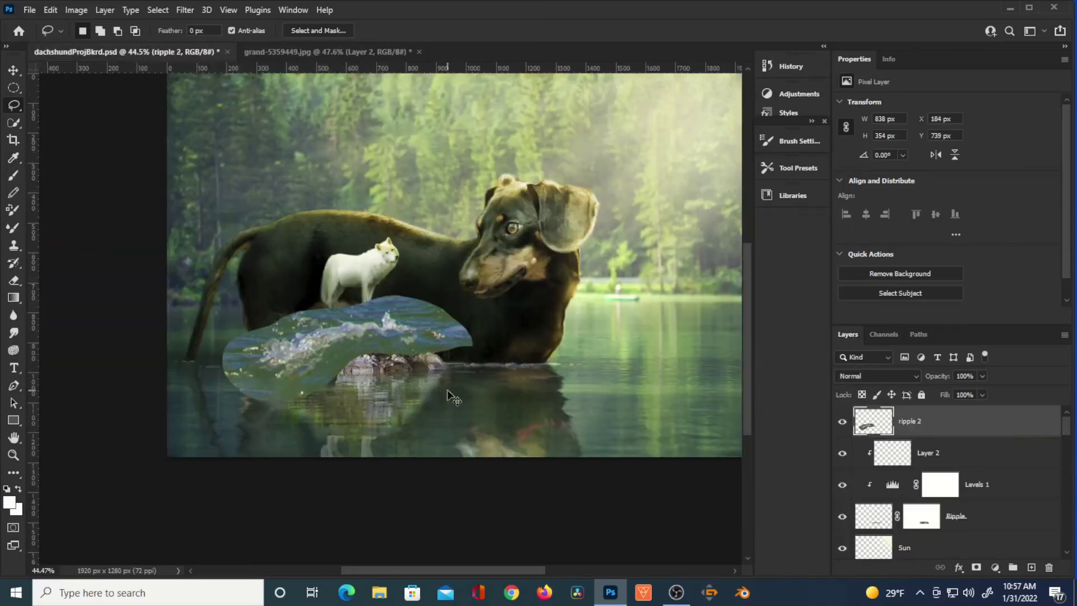
Step: Scale the ripple 2 patch down to about 17% and place it at the waterline below the dachshund's tail
key("ctrl+t")
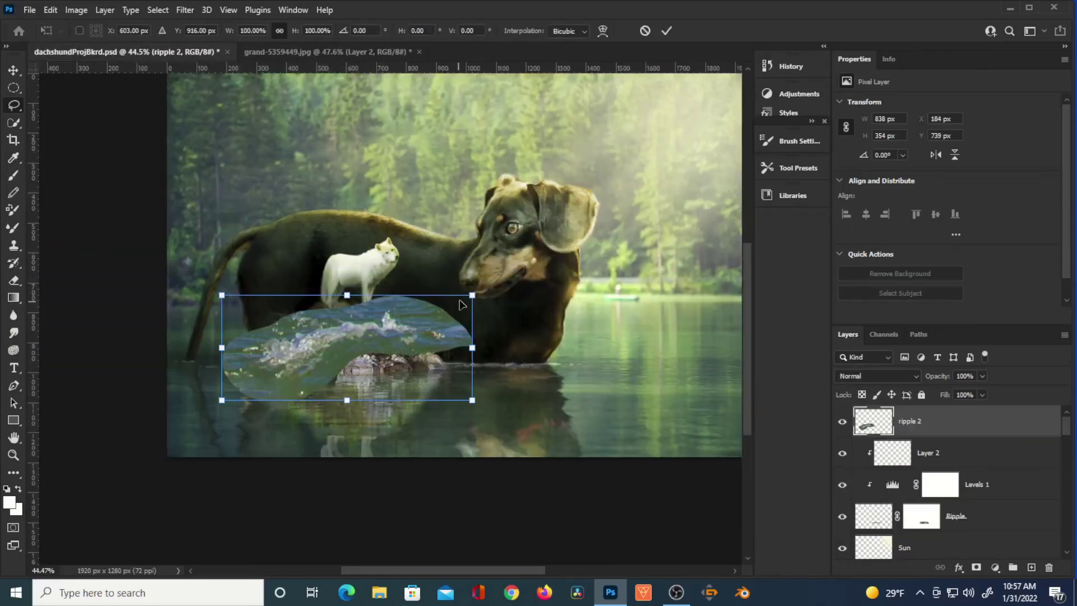
left_click_drag(472, 295, 187, 367)
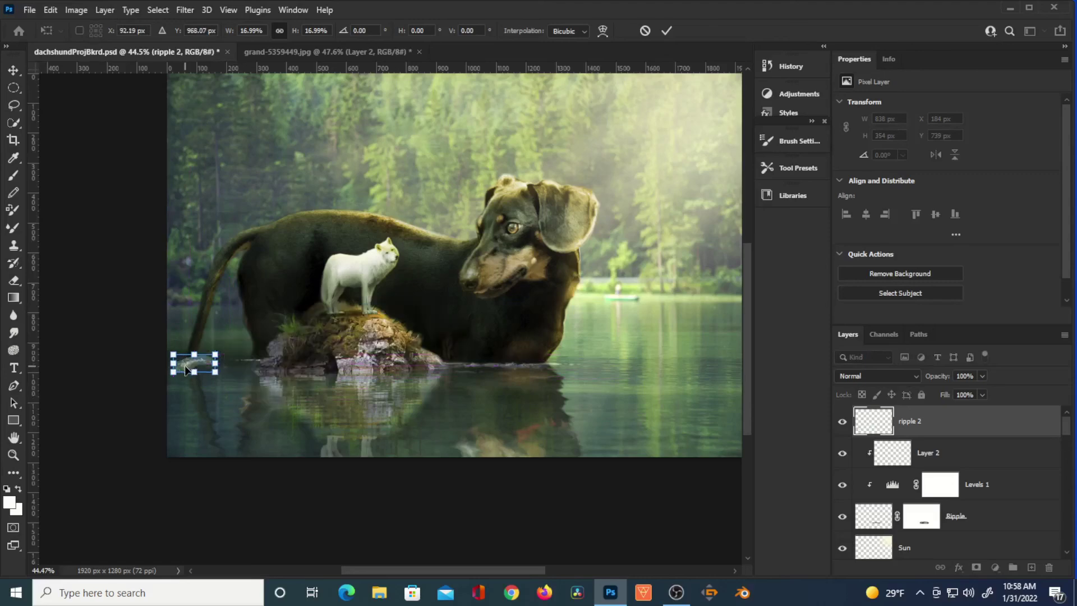
key("Return")
scroll(187, 367, "up", 5)
left_click(127, 339)
left_click(211, 332)
left_click(273, 312)
left_click_drag(272, 312, 276, 353)
key("Return")
left_click_drag(216, 367, 218, 387)
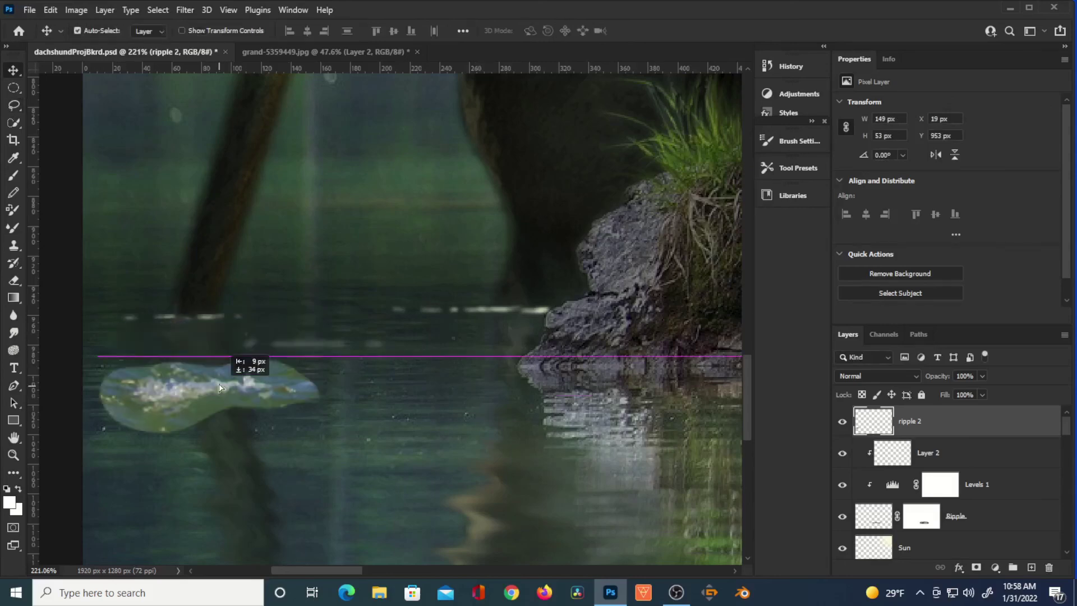
key("ctrl+z")
key("ctrl+z")
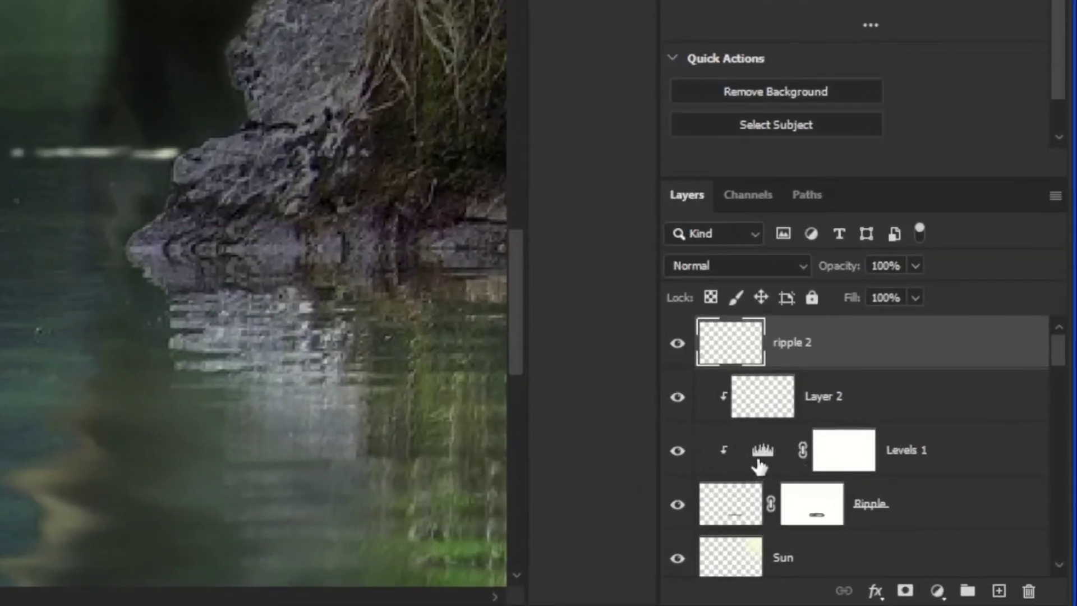
Step: Duplicate the Levels 1 adjustment above ripple 2, clip it to that layer and select its mask
left_click_drag(762, 452, 779, 319)
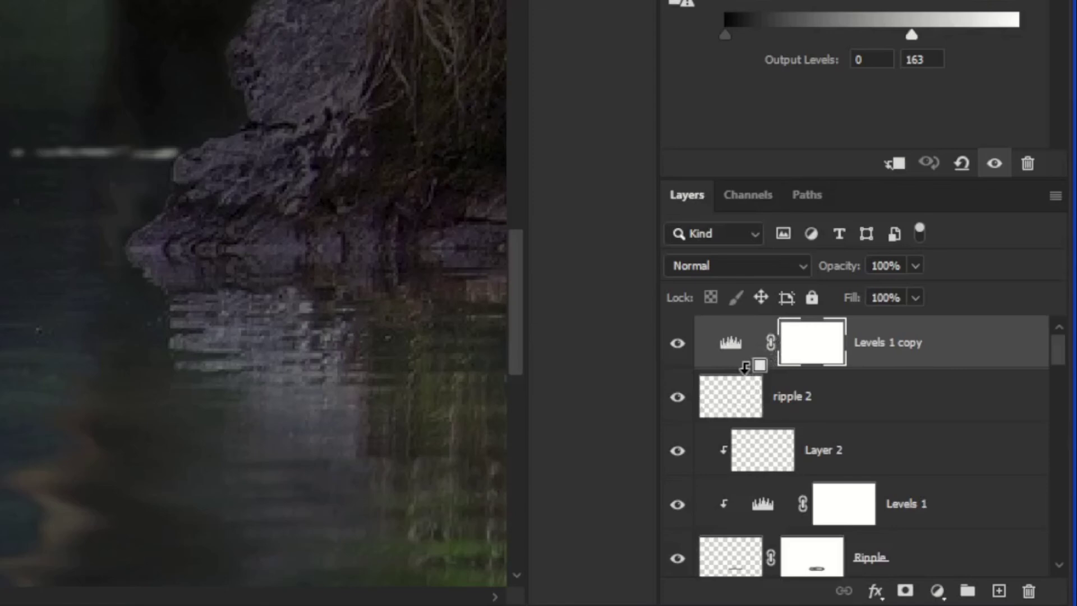
left_click(739, 370, "alt")
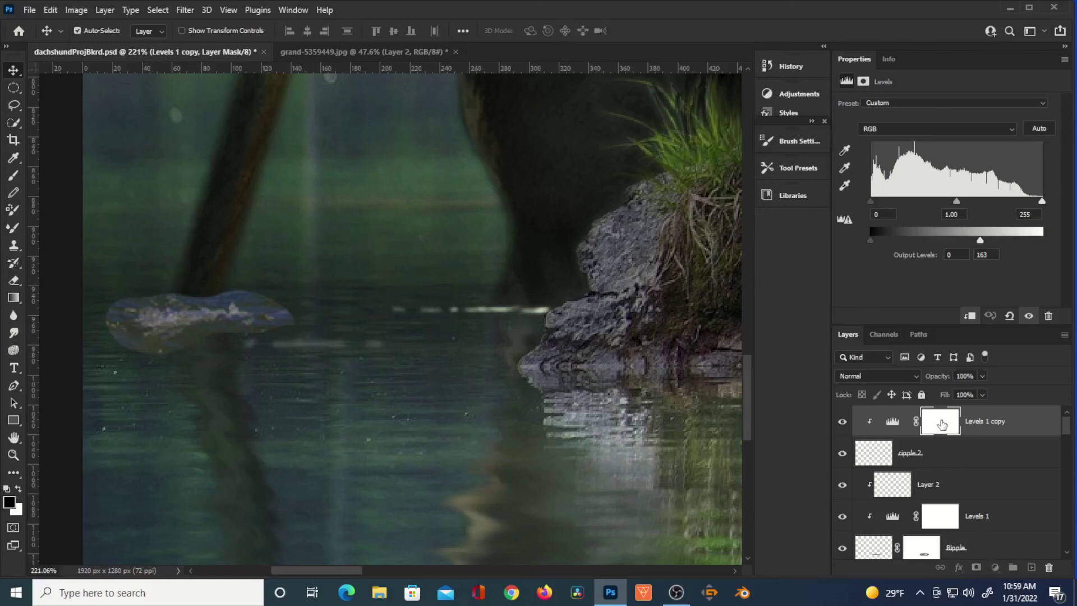
left_click(929, 425)
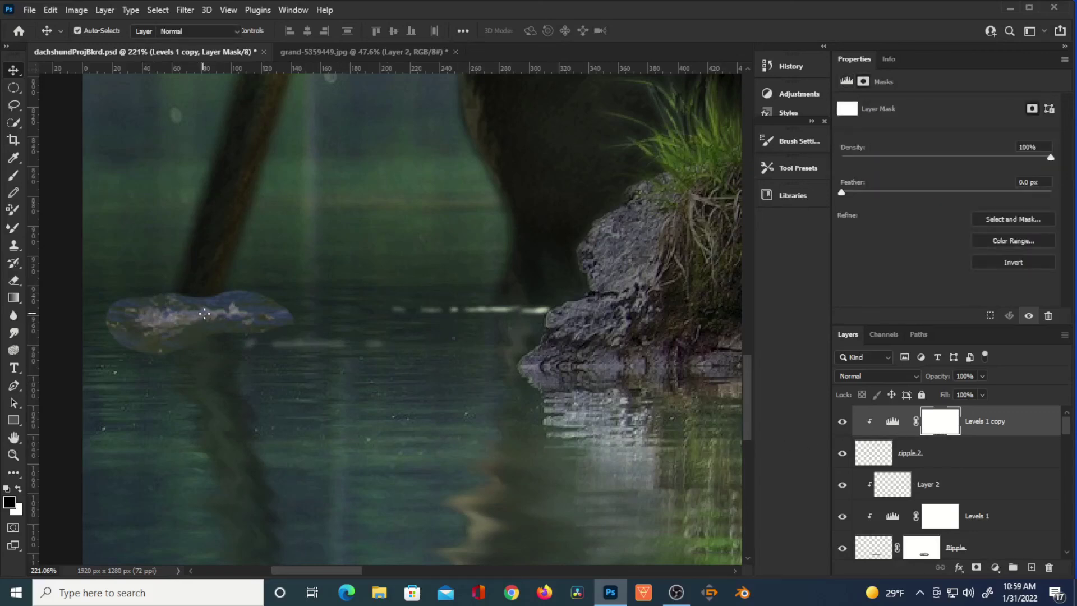
Step: Paint black on the Levels 1 copy mask over the tail ripple's foam with a 10 px brush at 75% opacity and 67% flow
key("b")
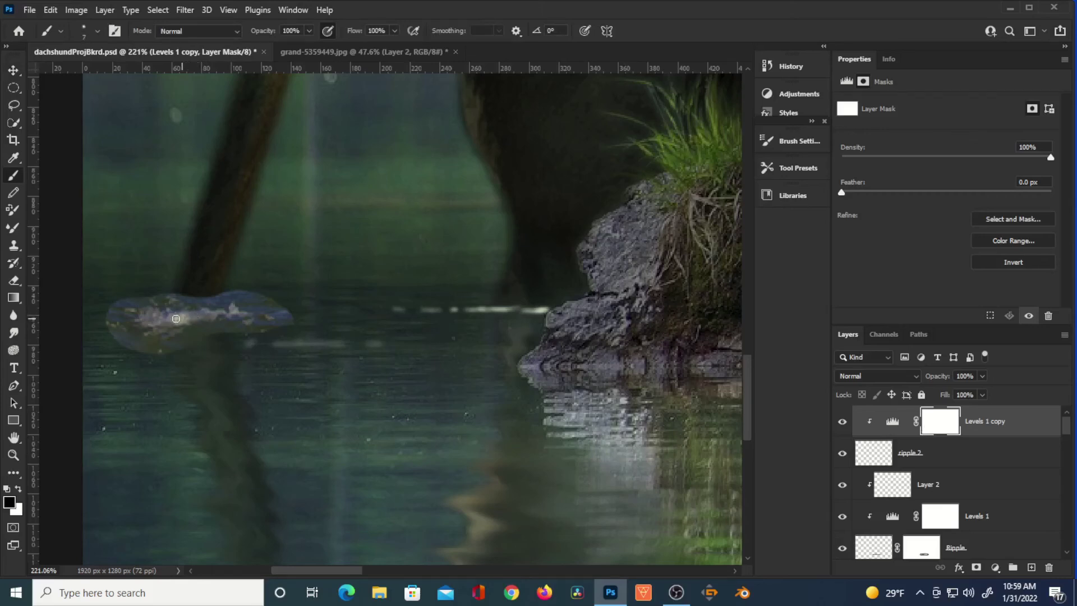
key("bracketright")
left_click_drag(268, 32, 250, 42)
left_click_drag(354, 36, 301, 51)
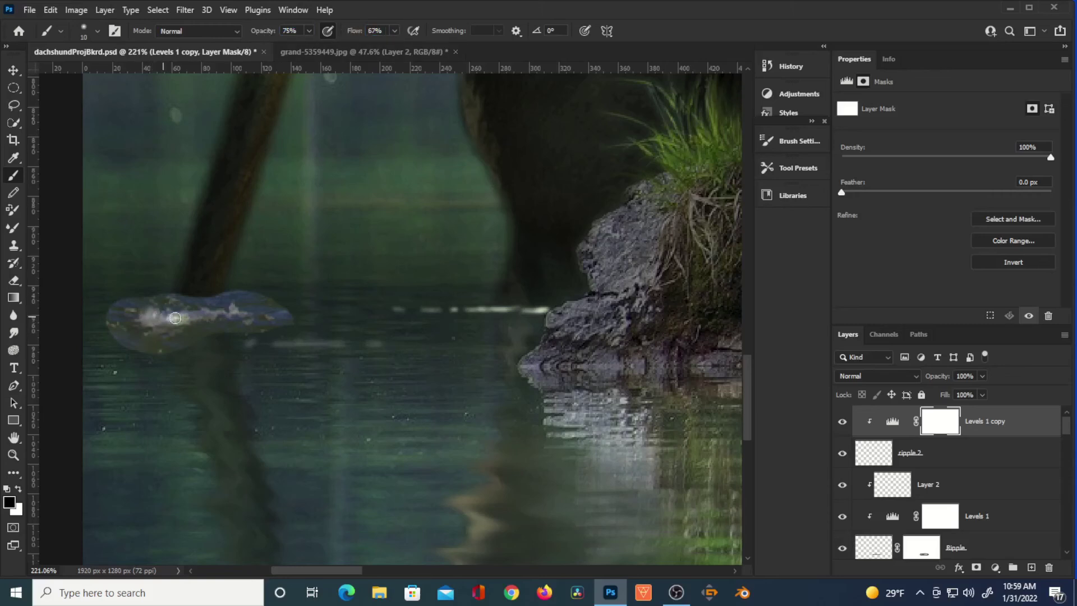
left_click_drag(201, 315, 221, 316)
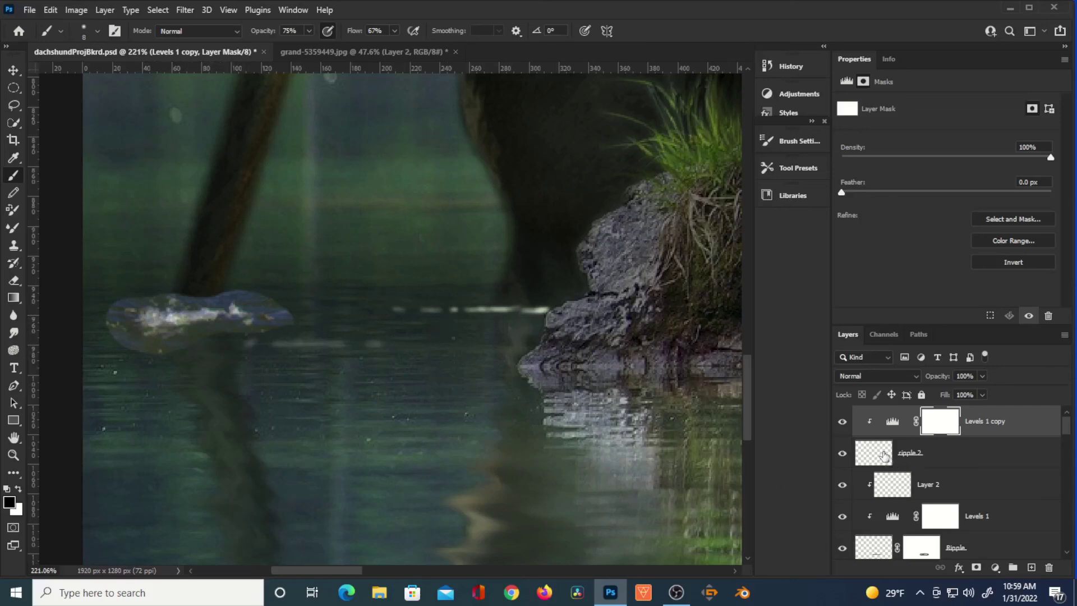
Step: Add a layer mask to ripple 2 and paint out the water surrounding the foam with black, varying the brush size
left_click(914, 454)
left_click(976, 568)
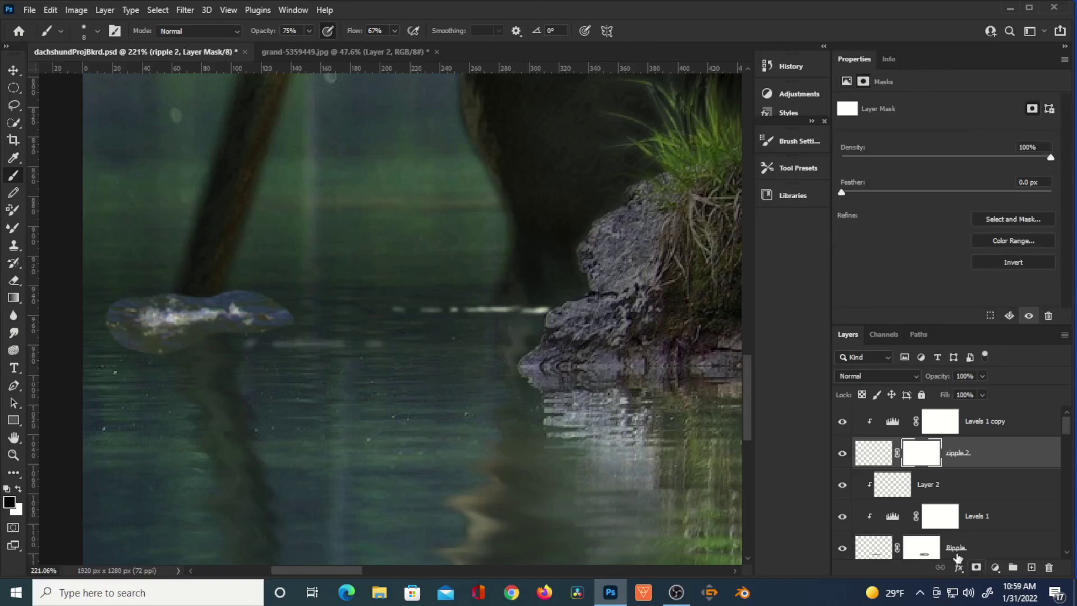
key("bracketright")
key("bracketright")
key("bracketright")
key("bracketright")
mouse_move(263, 296)
left_mouse_down()
mouse_move(290, 314)
mouse_move(247, 288)
mouse_move(159, 292)
mouse_move(108, 308)
mouse_move(103, 338)
mouse_move(153, 355)
mouse_move(287, 330)
mouse_move(165, 291)
mouse_move(161, 349)
mouse_move(291, 315)
mouse_move(376, 398)
mouse_move(224, 296)
mouse_move(197, 300)
left_mouse_up()
key("bracketleft")
key("bracketright")
key("bracketleft")
key("bracketleft")
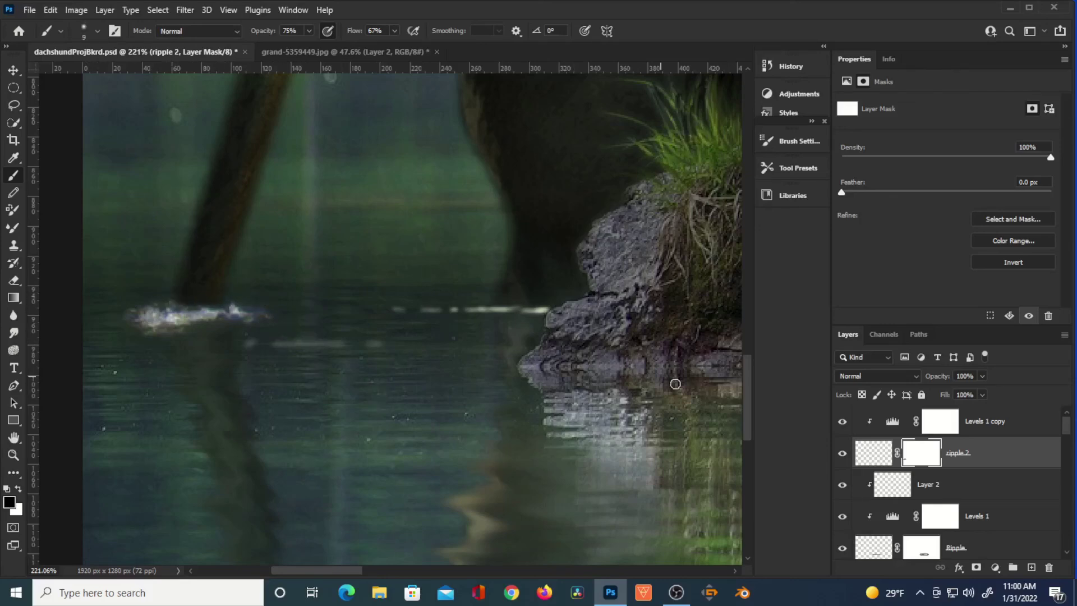
Step: Warp the ripple 2 layer so its foam lies flatter along the waterline at the dachshund's tail
scroll(501, 465, "down", 5)
scroll(501, 464, "up", 5)
left_click(873, 453)
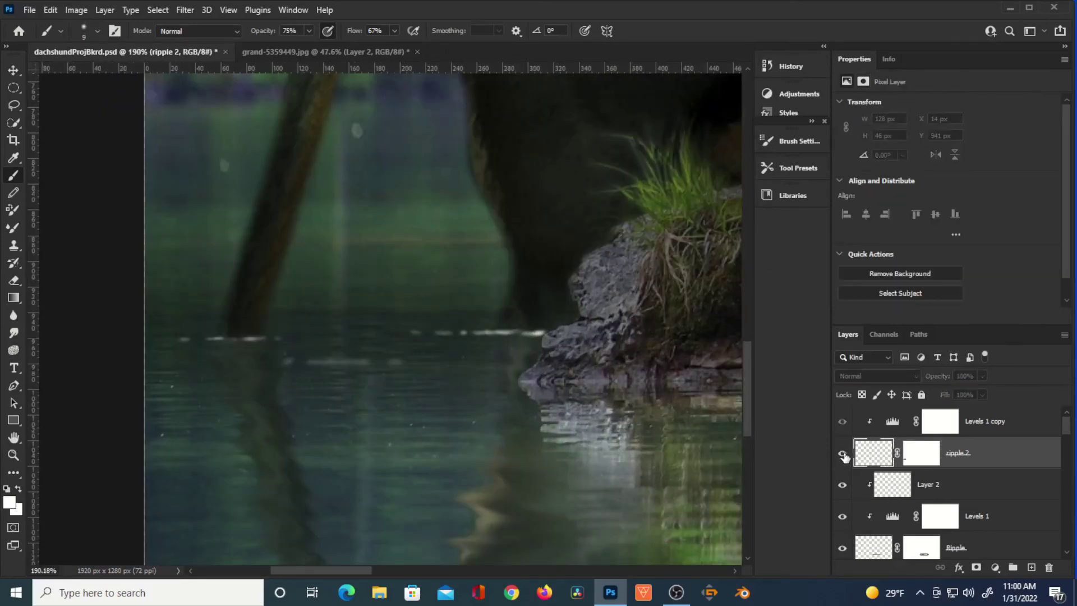
key("ctrl+t")
right_click(272, 333)
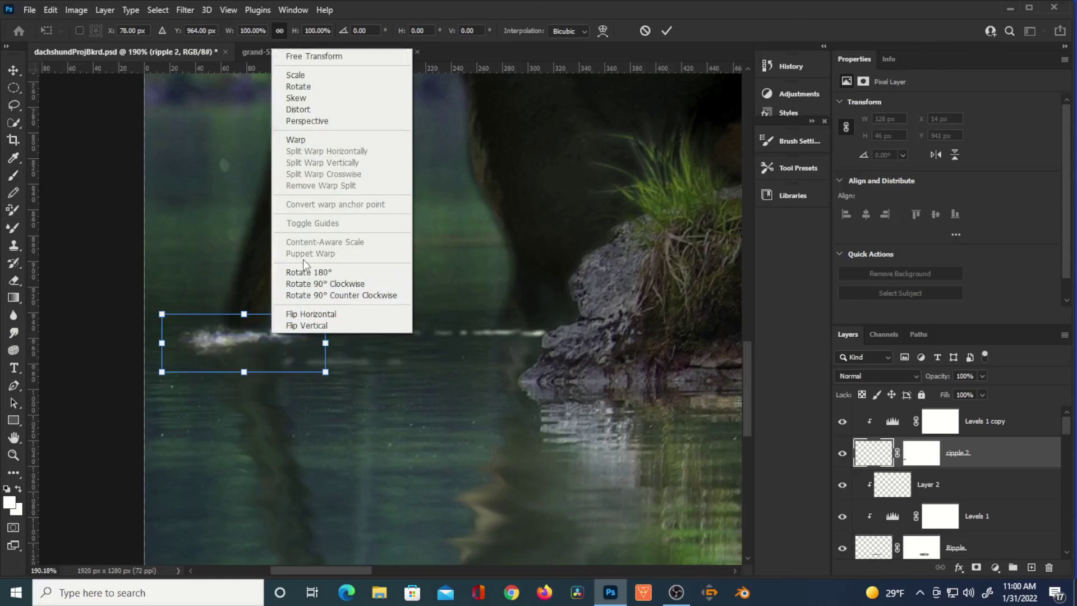
left_click(300, 140)
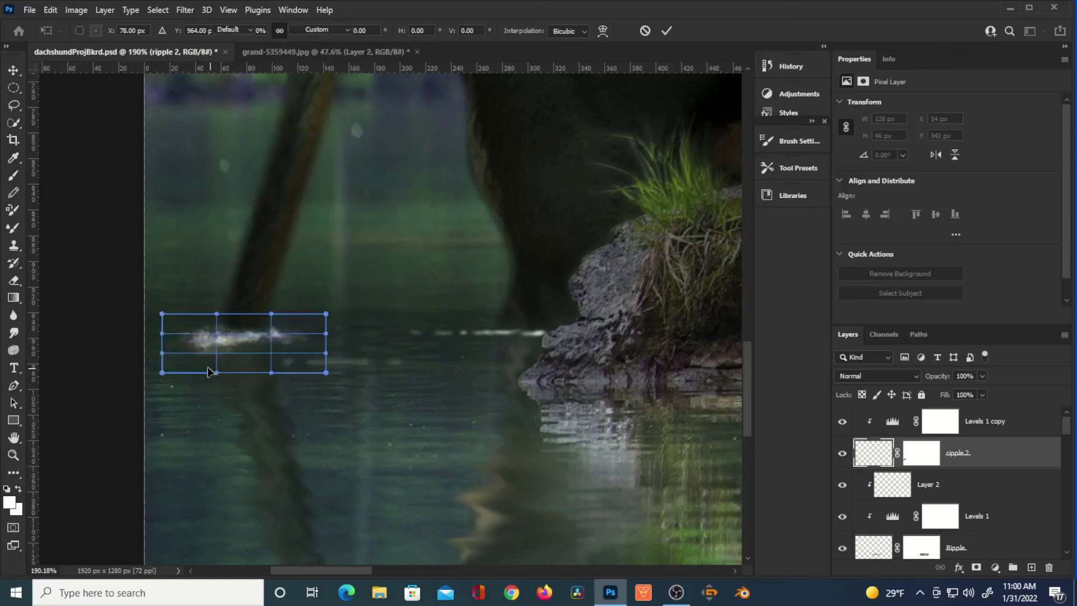
left_click_drag(209, 372, 173, 365)
left_click_drag(201, 319, 203, 327)
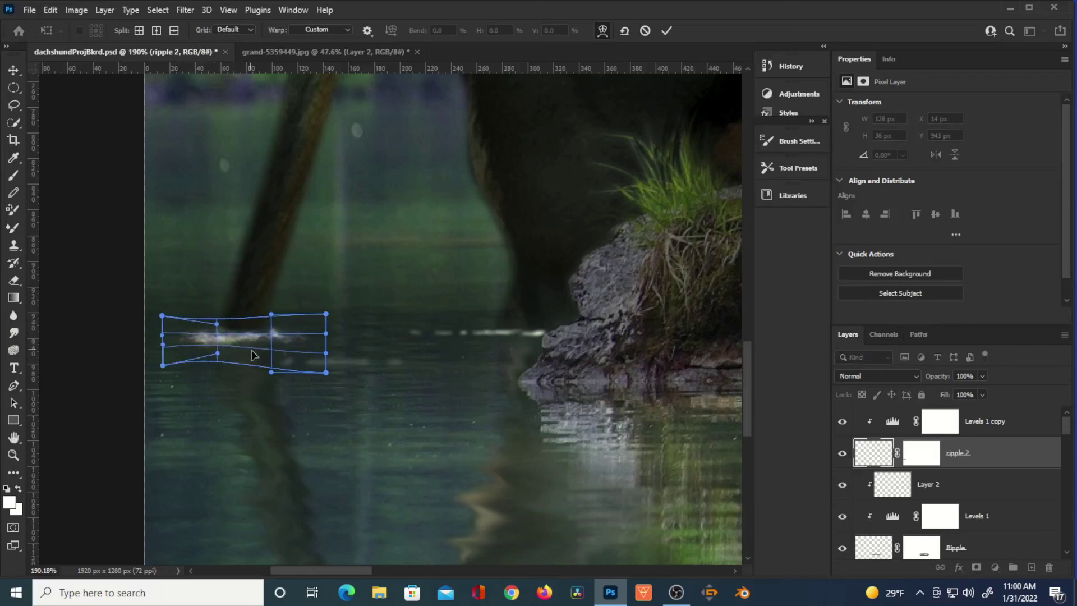
left_click_drag(176, 360, 237, 328)
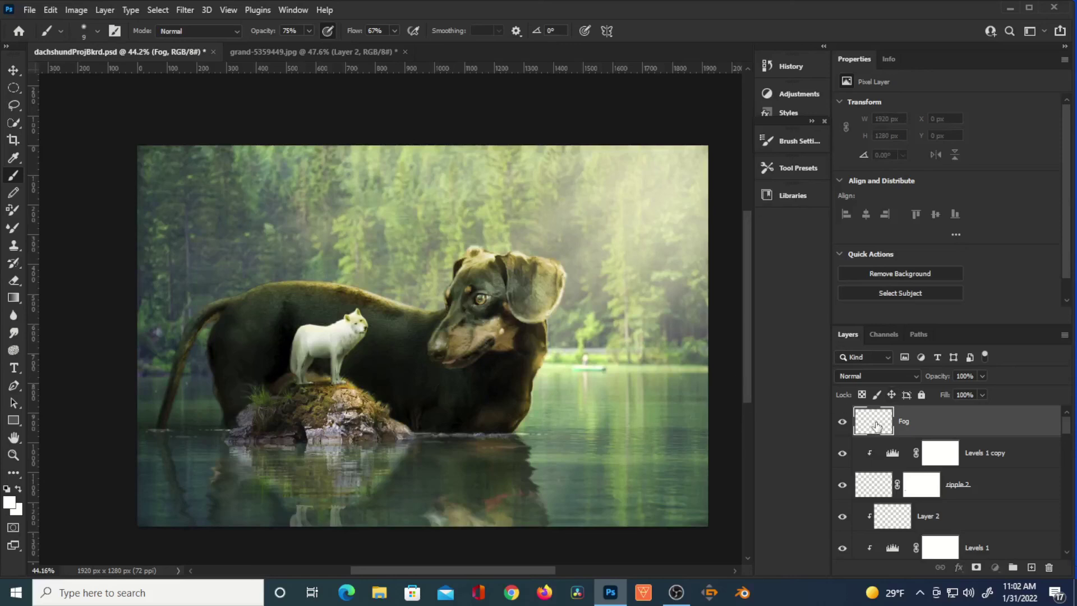
Step: Set the foreground color to black (000000) and fill the Fog layer with it using the Paint Bucket
left_click(9, 503)
left_click_drag(190, 450, 119, 536)
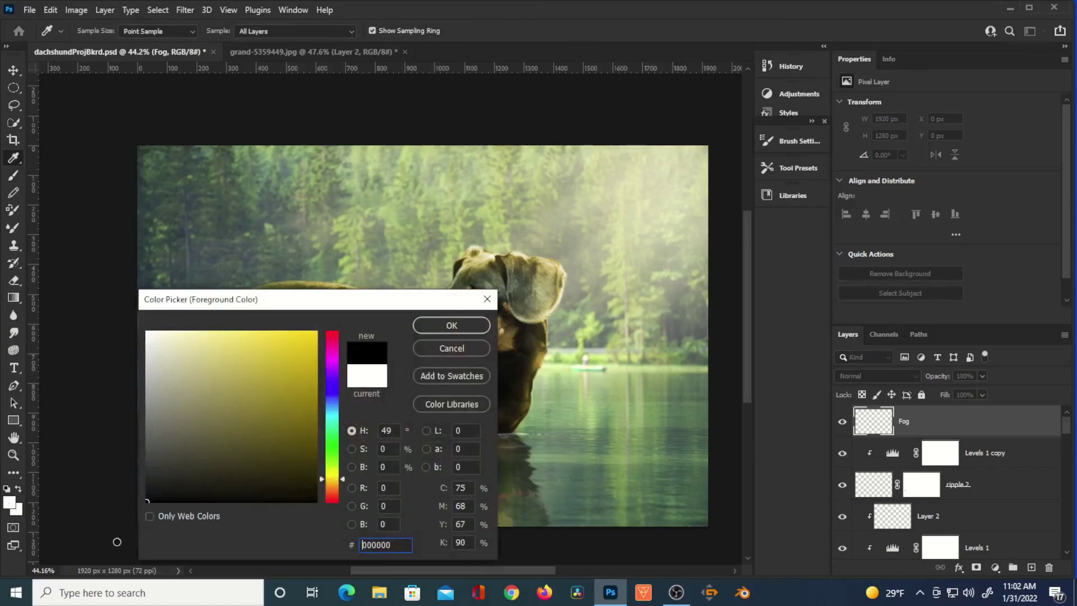
left_click(452, 325)
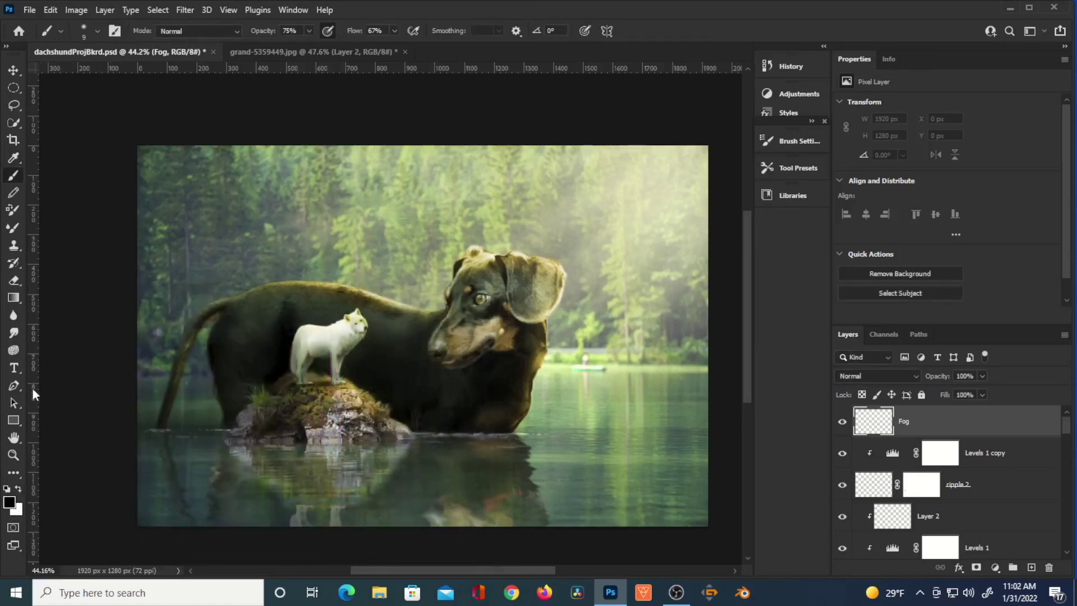
left_click(11, 301)
left_click(62, 310)
left_click(264, 287)
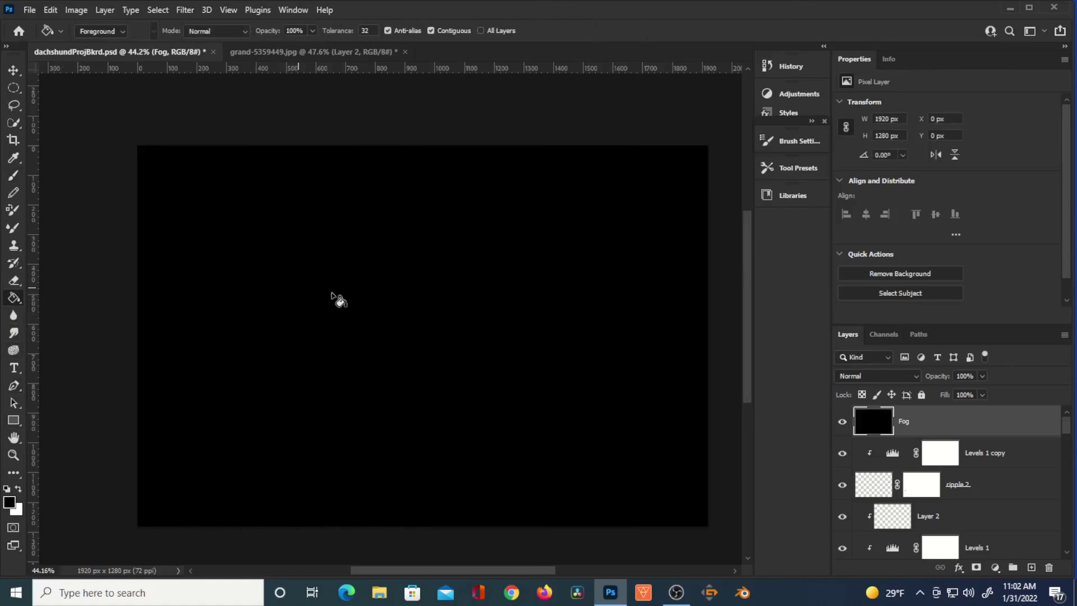
Step: Apply the Clouds render filter to the Fog layer
left_click(191, 12)
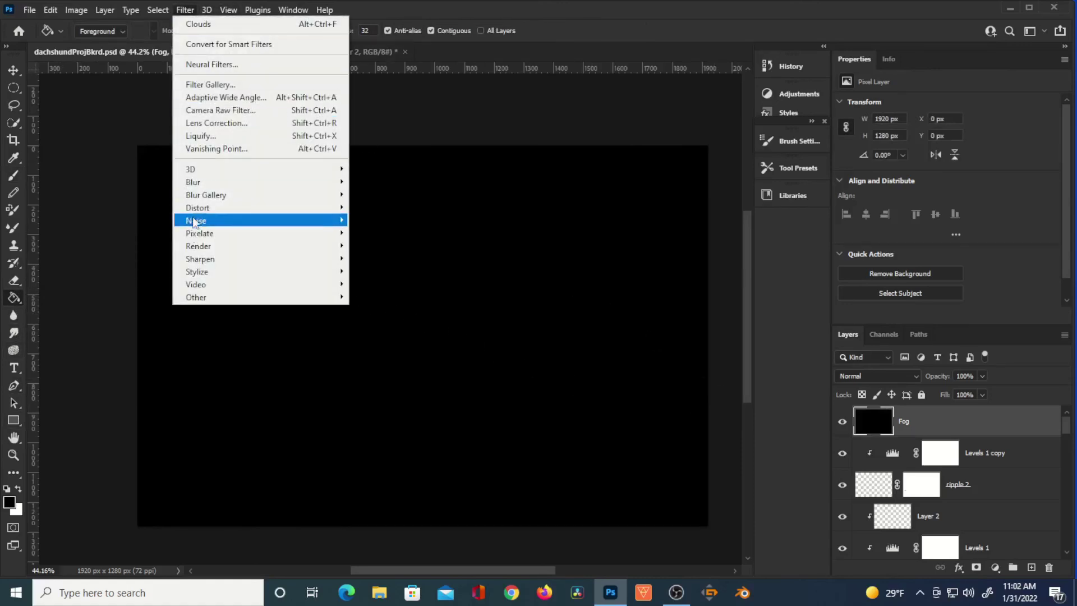
mouse_move(301, 247)
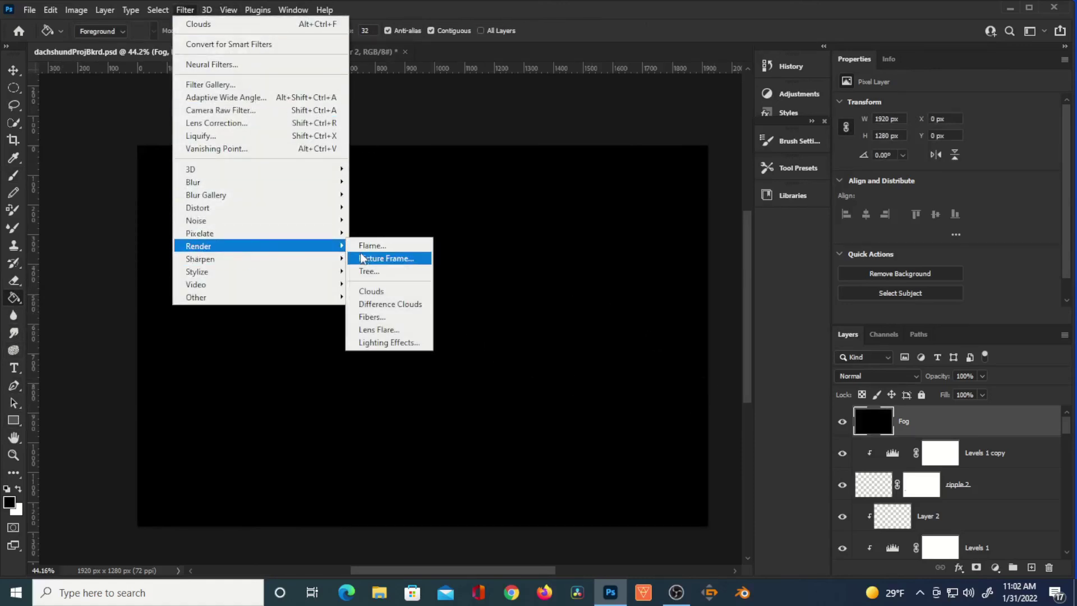
left_click(381, 292)
Step: Set the Fog layer's blend mode to Screen and its opacity to 31%
left_click(901, 377)
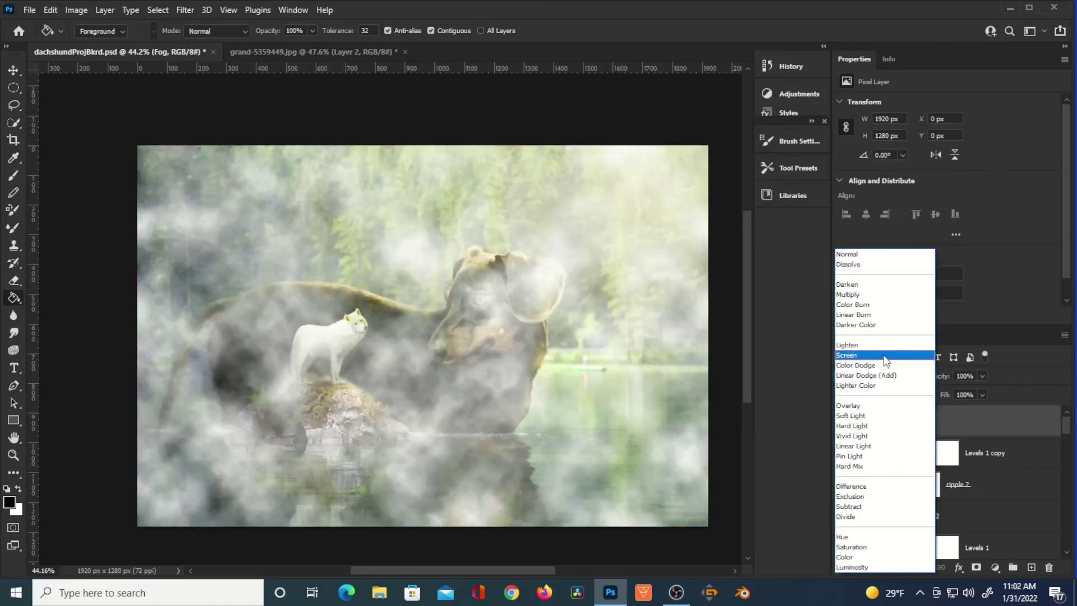
left_click(885, 360)
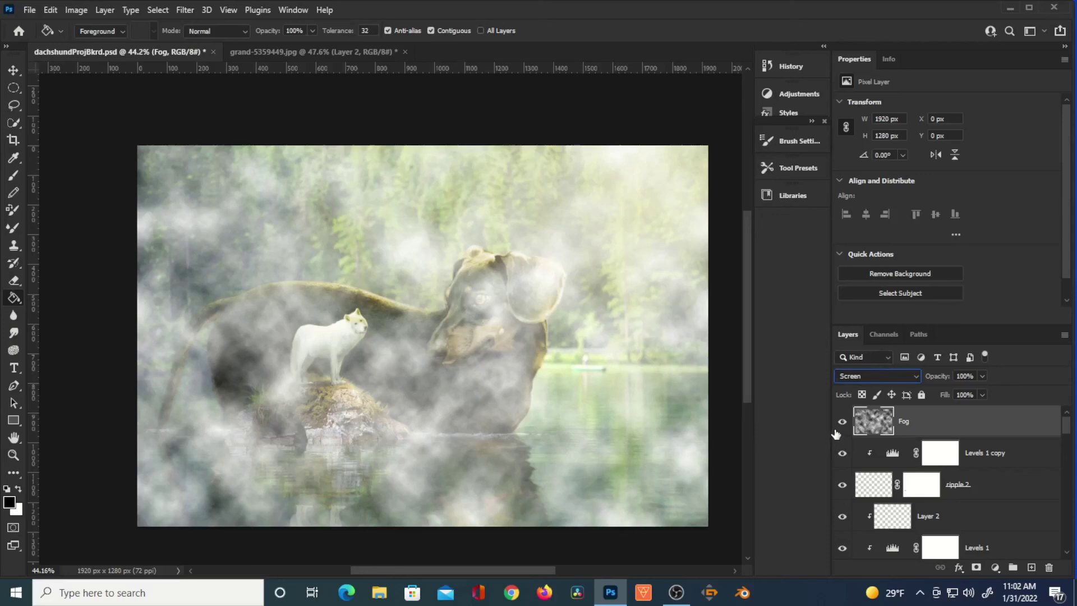
left_click_drag(941, 378, 920, 386)
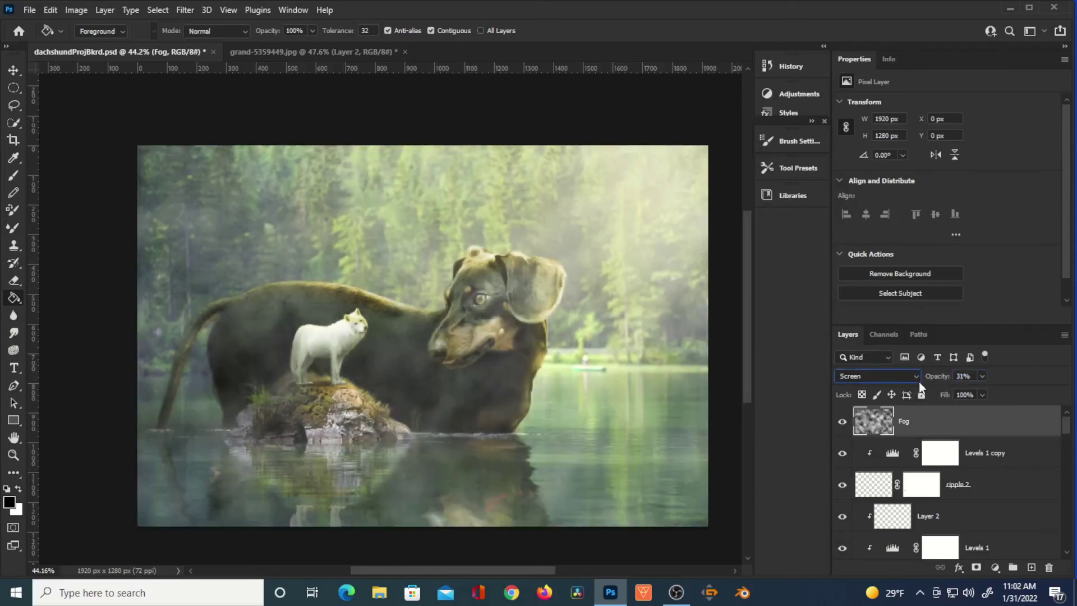
Step: Shrink the Fog layer, move it over the lake and stretch it across the full canvas width to about 1920 × 629 px
key("ctrl+t")
left_click_drag(708, 145, 418, 338)
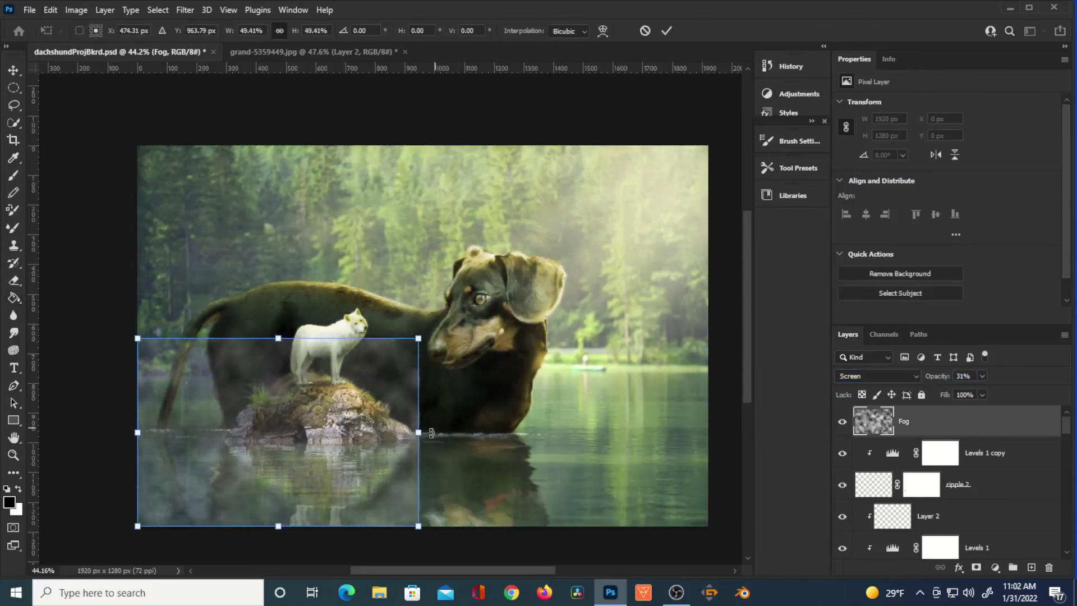
left_click_drag(432, 432, 440, 432)
left_click_drag(412, 388, 682, 430)
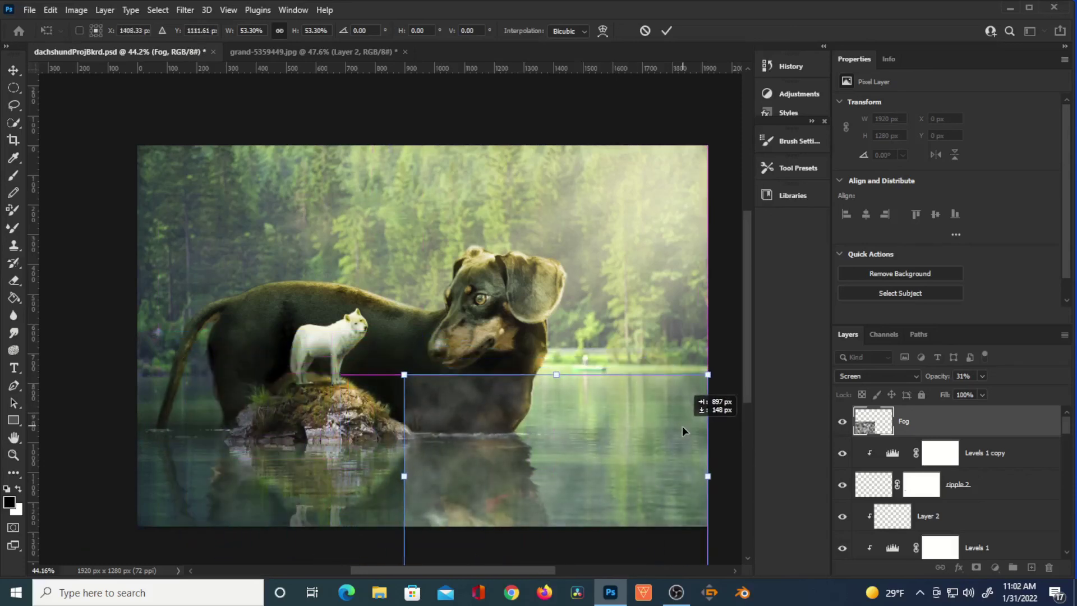
left_click_drag(404, 476, 67, 463)
key("Return")
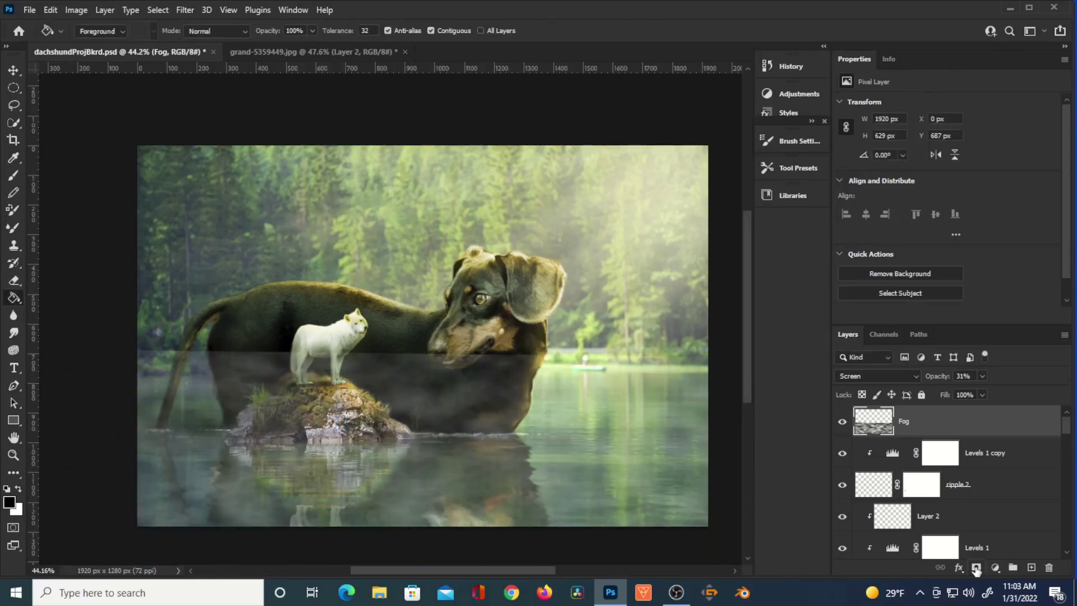
Step: Add a layer mask to the Fog layer and paint out its hard upper edge across the dachshund with a 175 px black brush
left_click(976, 567)
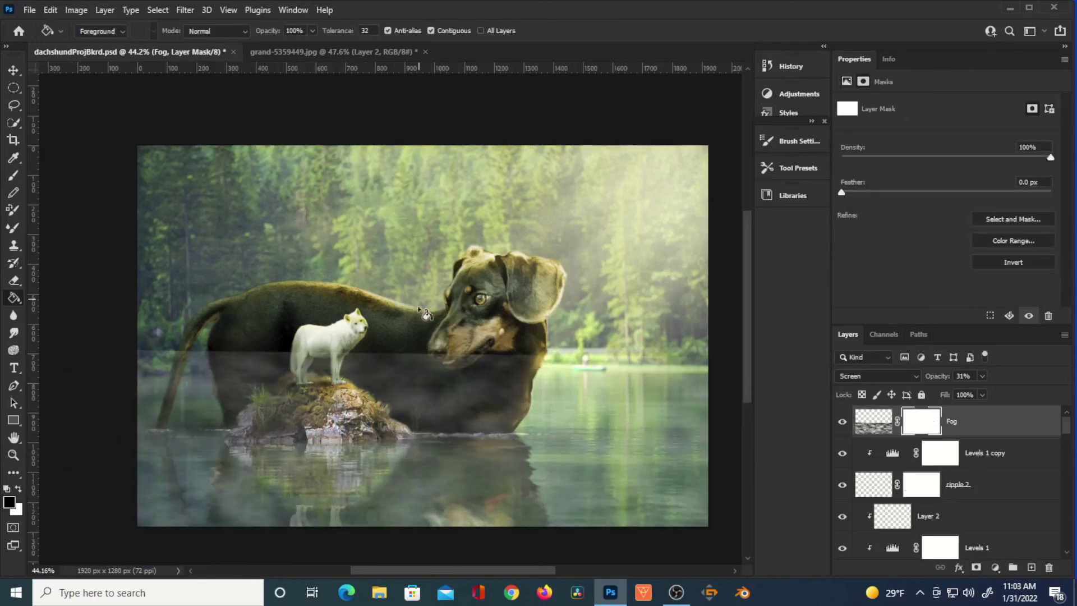
key("b")
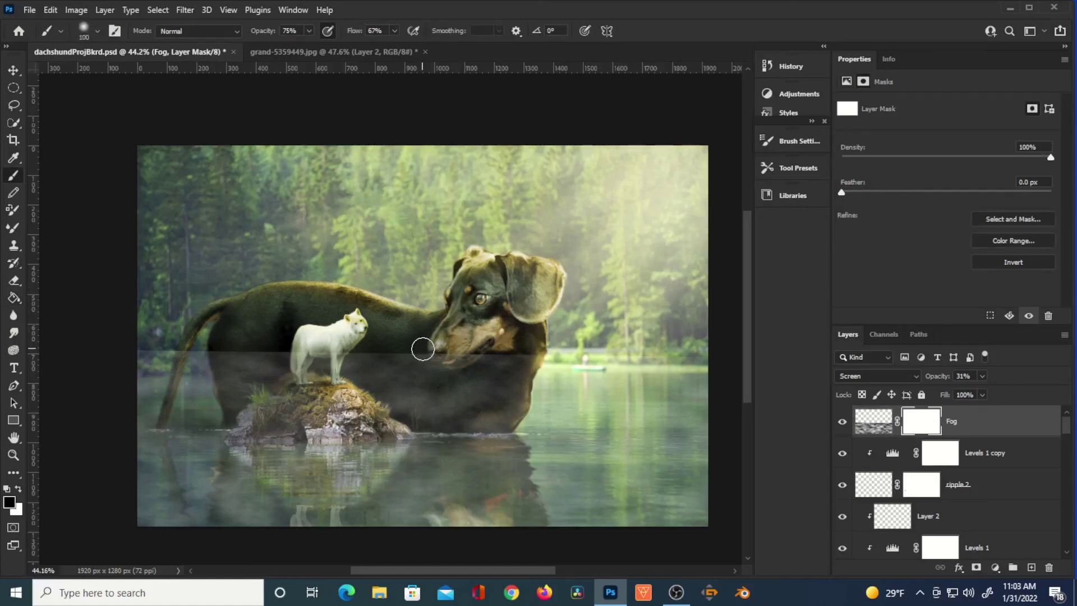
key("bracketright")
key("bracketright")
key("bracketright")
mouse_move(368, 340)
left_mouse_down()
mouse_move(221, 339)
mouse_move(149, 355)
left_mouse_up()
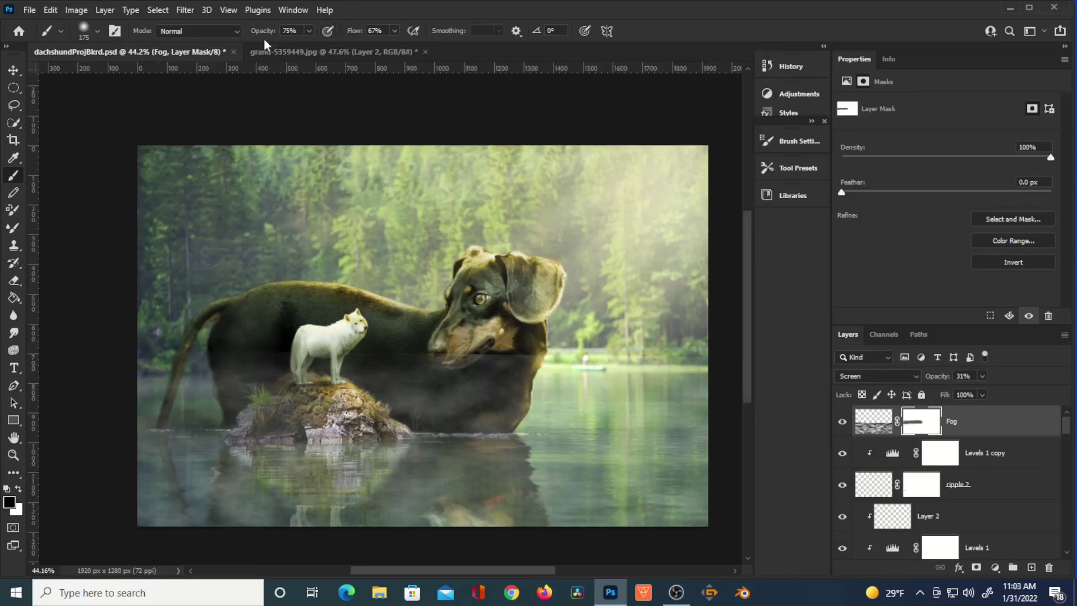
Step: Set the brush to 43% opacity and 25% flow and mask down the Fog layer over the water below the dachshund
key("4")
key("3")
key("shift+2")
key("shift+5")
mouse_move(146, 494)
left_mouse_down()
mouse_move(372, 524)
mouse_move(438, 500)
mouse_move(224, 458)
left_mouse_up()
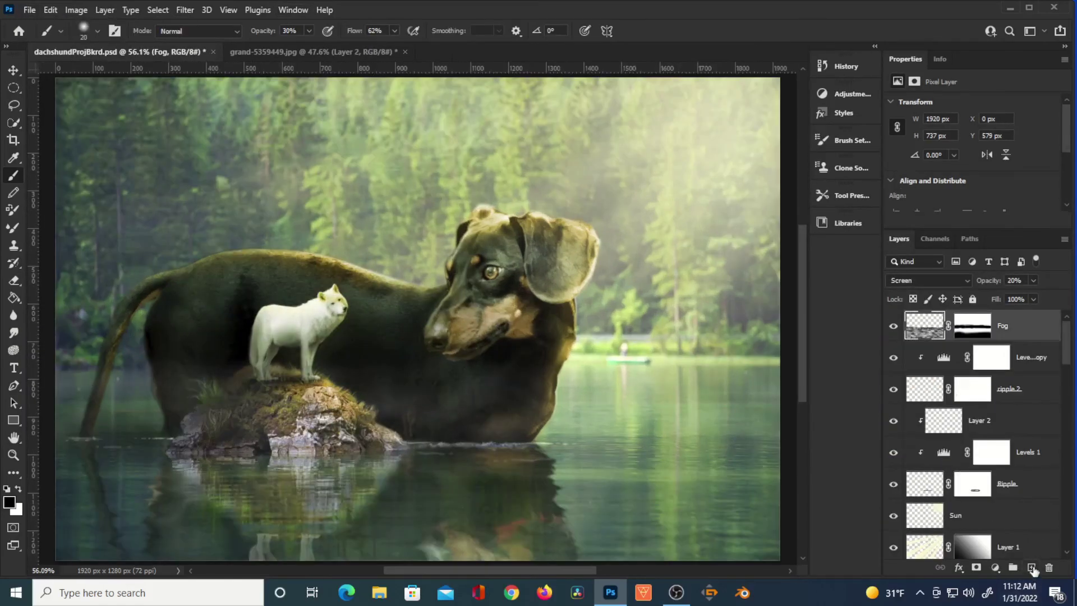
Step: Create a new layer named Fog 2 above Fog and fill it with black using the Paint Bucket
left_click(1032, 566)
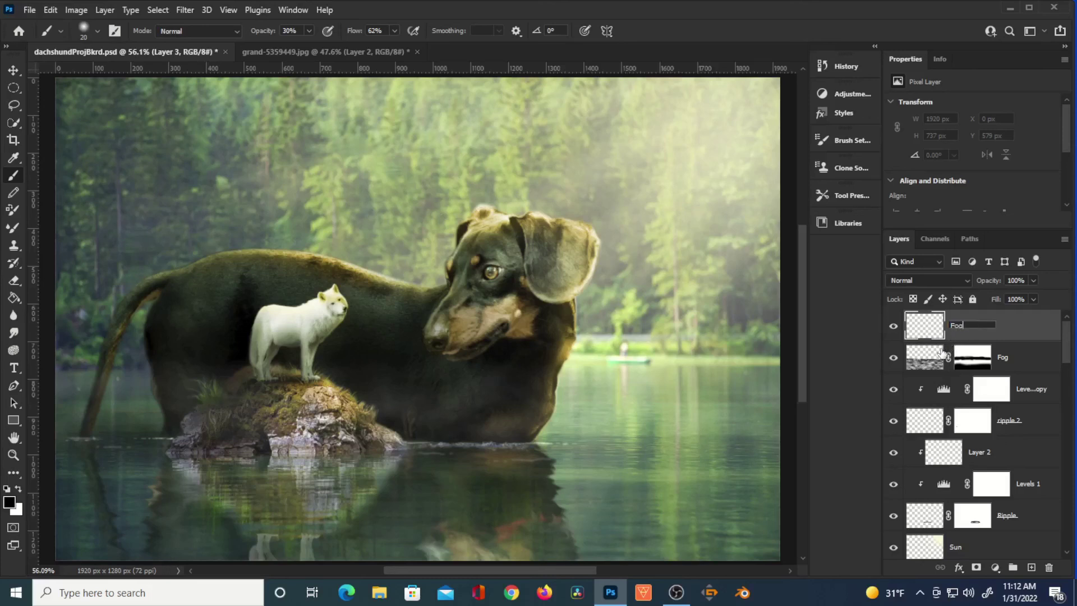
key("Return")
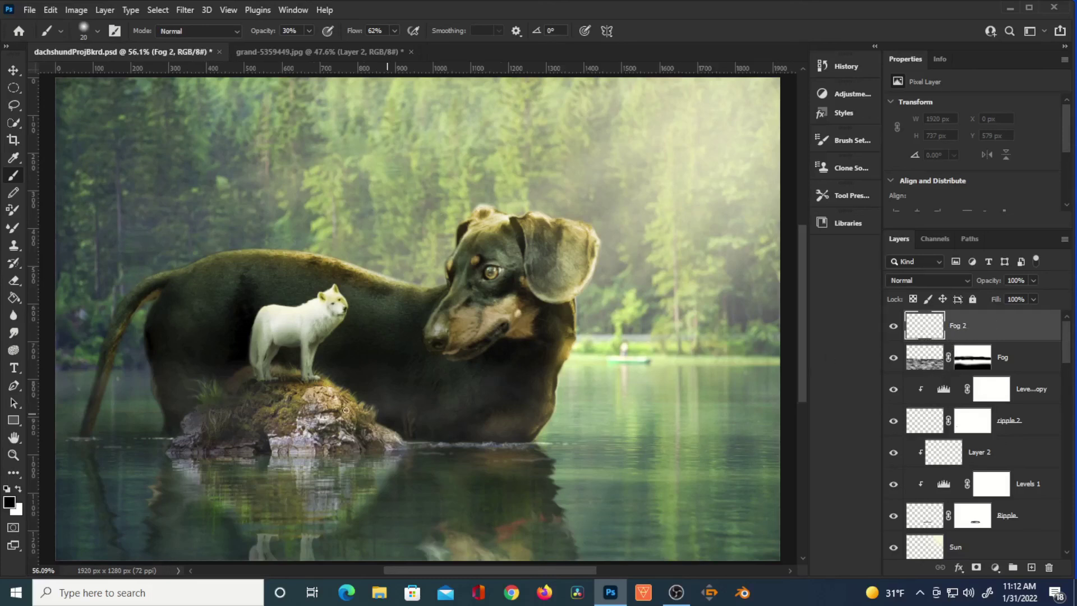
left_click(14, 297)
left_click(317, 234)
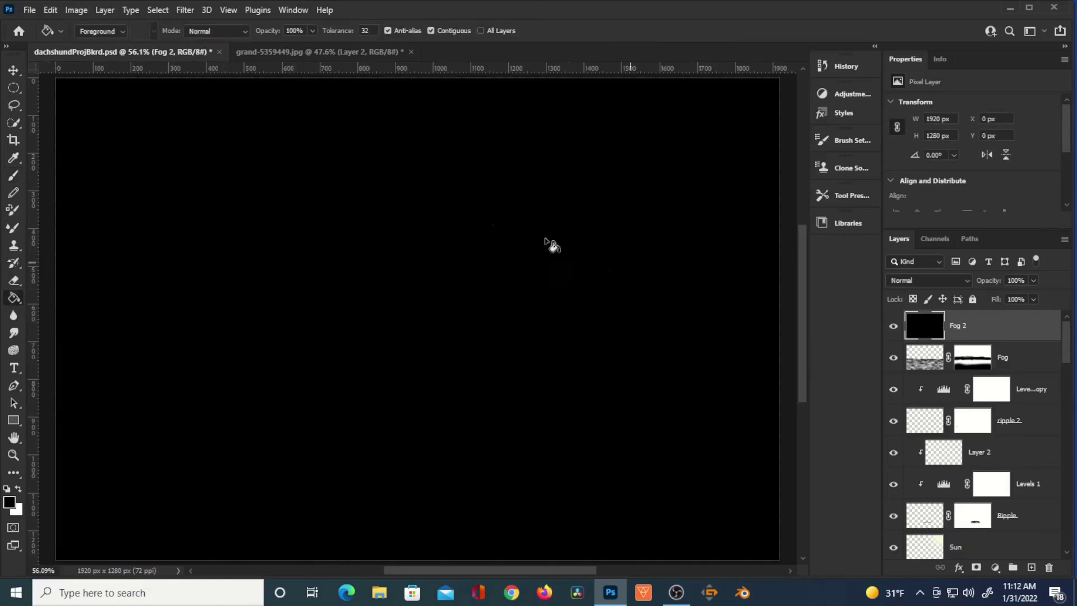
Step: Apply the Clouds render filter to the Fog 2 layer
left_click(190, 11)
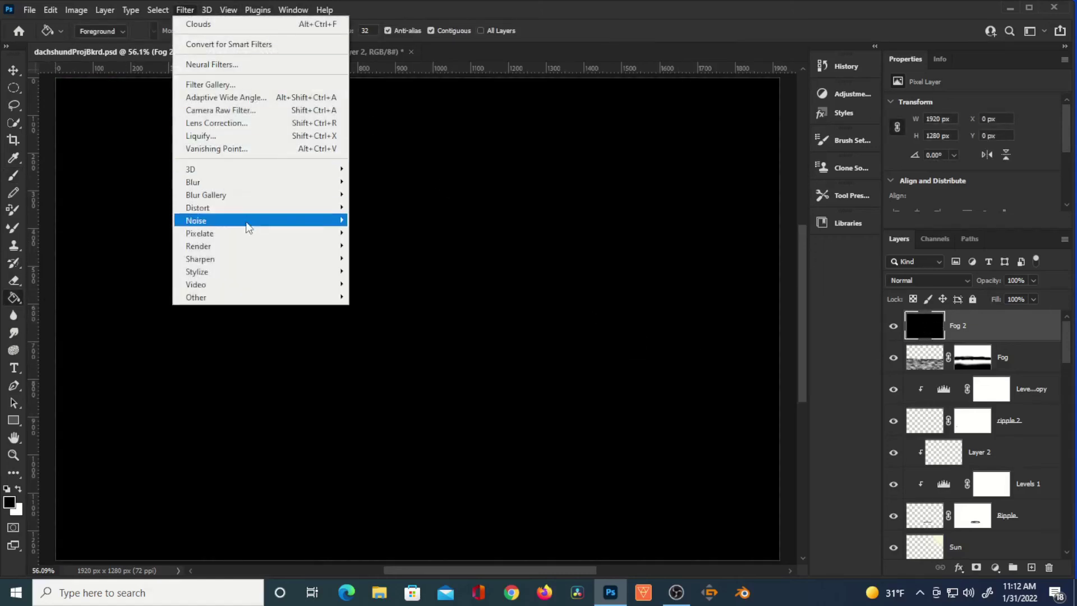
mouse_move(265, 224)
mouse_move(315, 247)
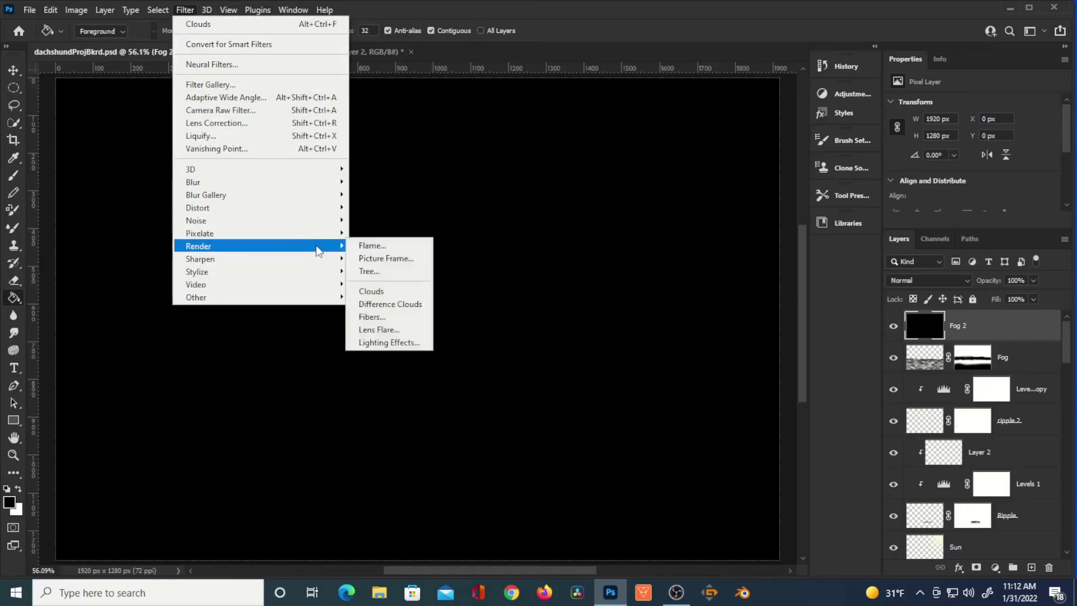
left_click(373, 292)
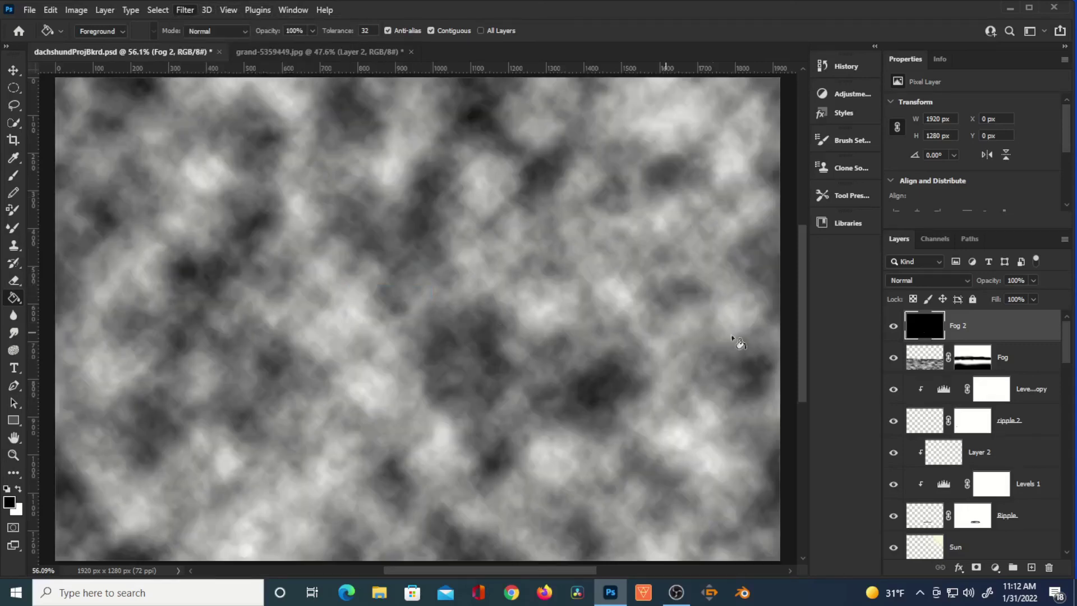
Step: Set the Fog 2 layer's blend mode to Screen and its opacity to 66%
left_click(934, 281)
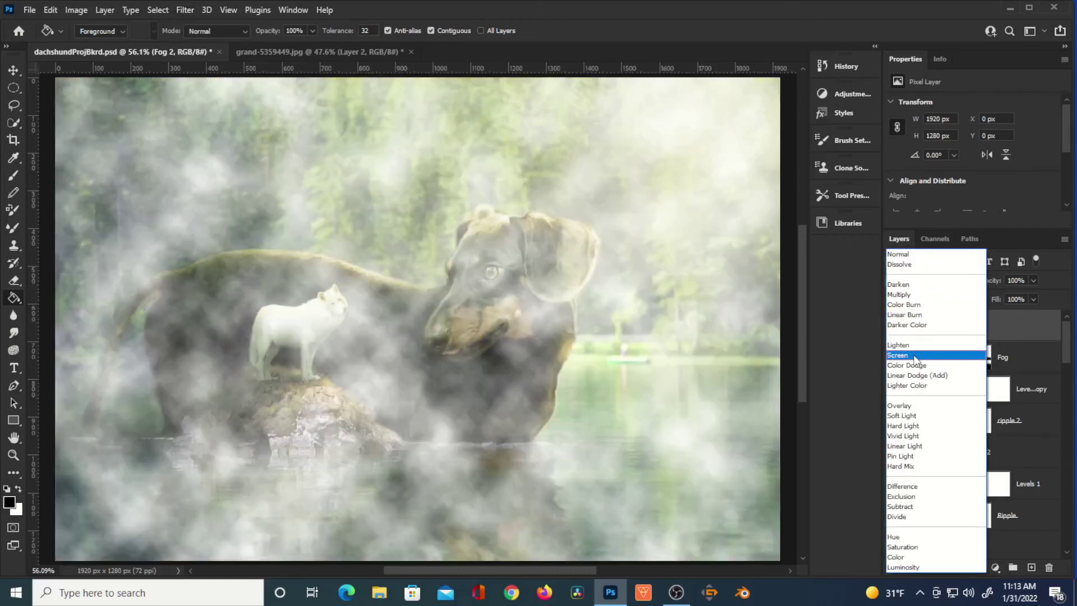
left_click(916, 359)
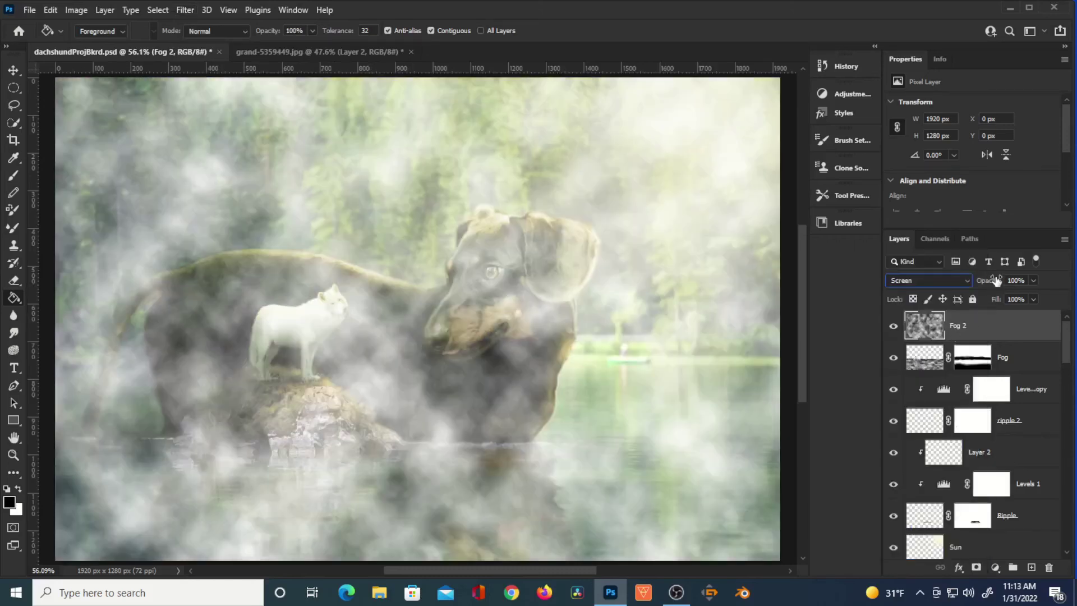
left_click_drag(985, 284, 762, 343)
Step: Scale the Fog 2 layer down to about 766 px wide and place it over the water in the image's lower-right corner
key("ctrl+t")
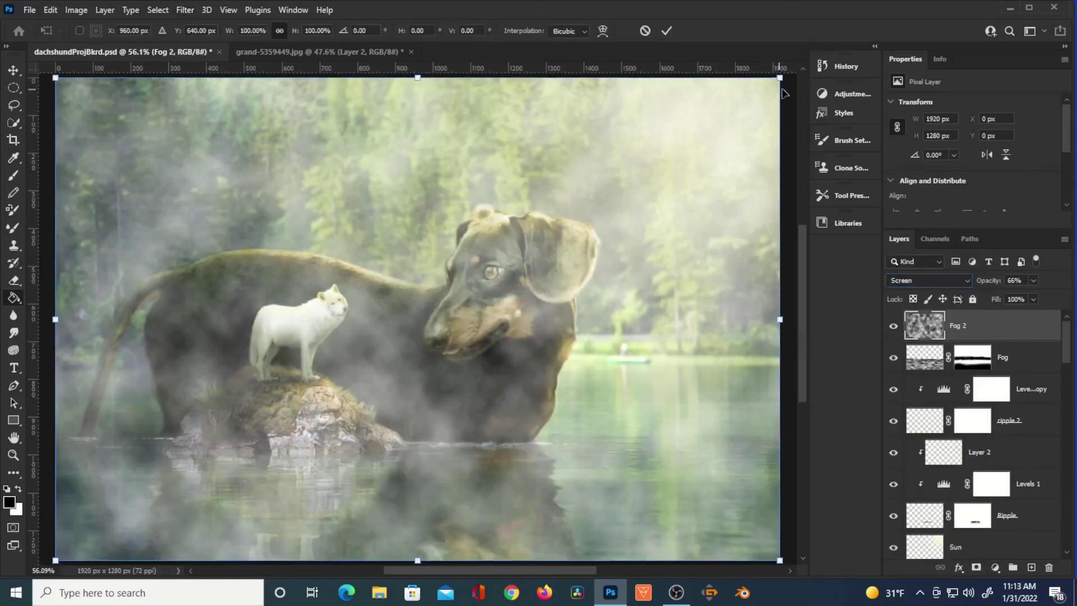
left_click_drag(780, 78, 487, 346)
left_click_drag(348, 444, 666, 453)
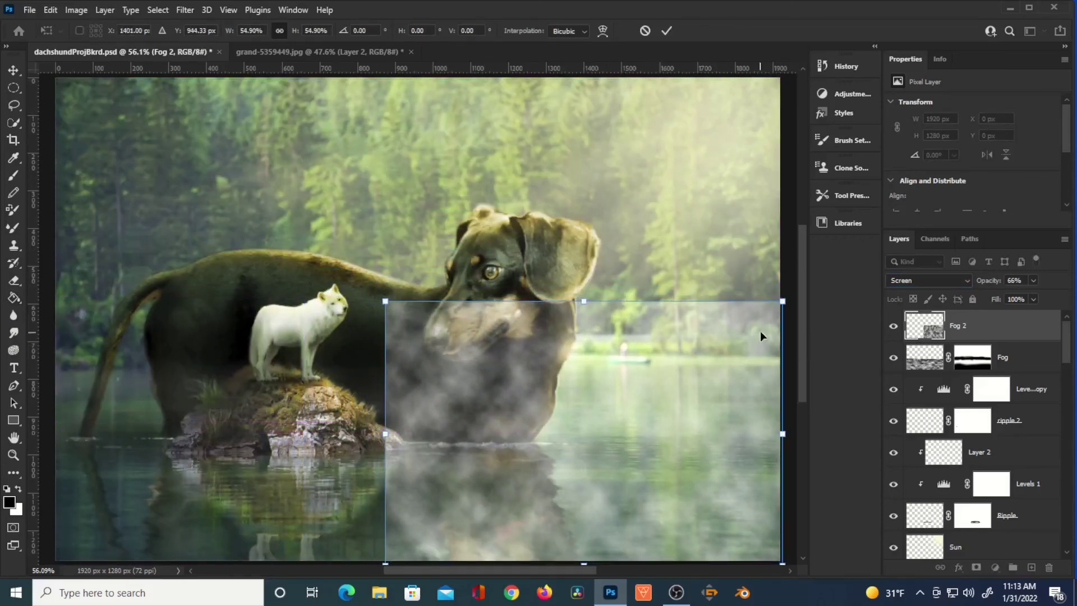
left_click_drag(783, 301, 699, 367)
left_click_drag(581, 472, 719, 459)
key("Return")
Step: Add a layer mask to Fog 2 and dab its left edge with a 175 px brush
left_click(977, 567)
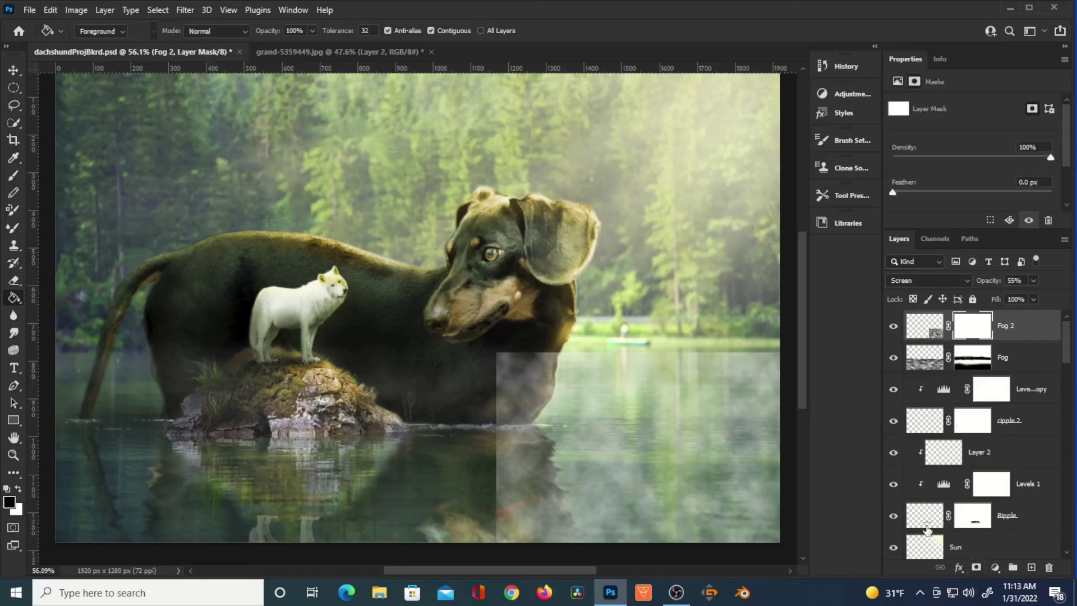
key("b")
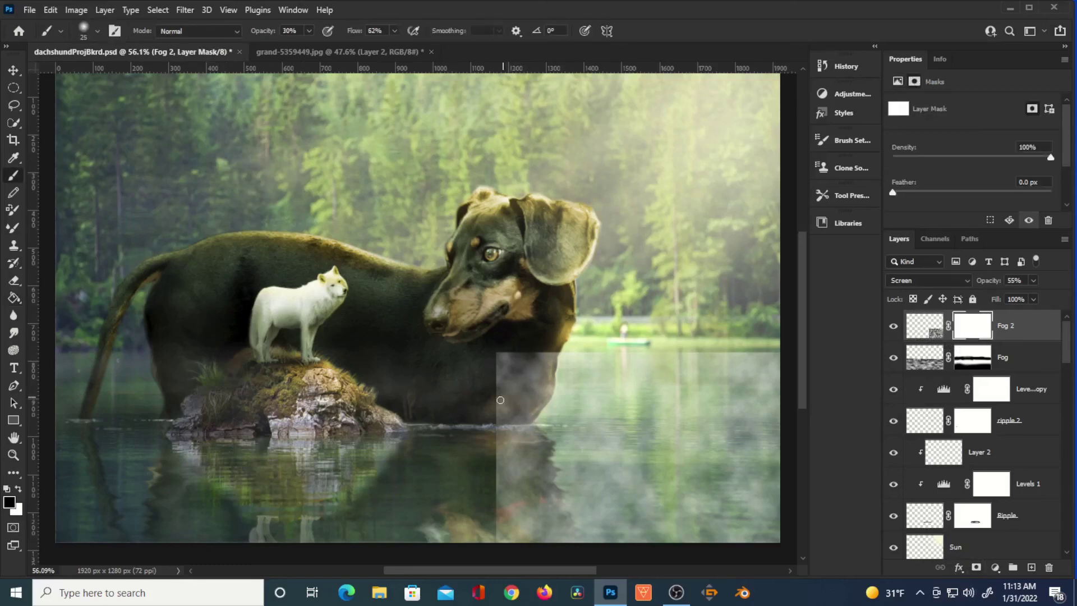
key("bracketright")
key("bracketright")
key("bracketright")
key("bracketright")
key("bracketright")
key("bracketright")
key("bracketright")
left_click(498, 471)
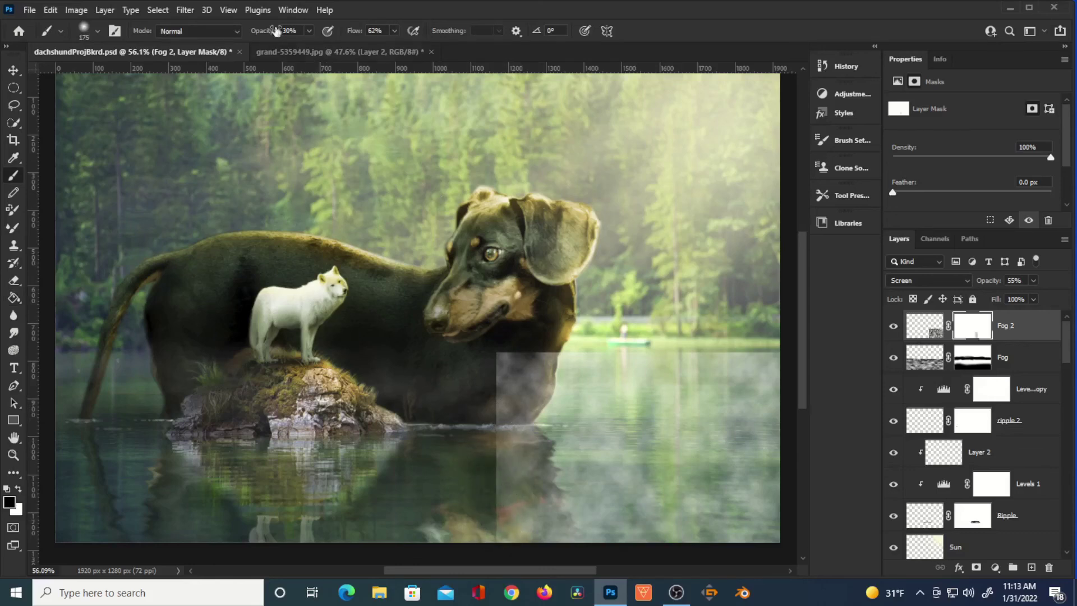
Step: Set the brush opacity and flow to 100% and mask out the hard left and upper edges of Fog 2
type("100")
key("Tab")
type("100")
key("Return")
mouse_move(499, 373)
left_mouse_down()
mouse_move(492, 360)
mouse_move(505, 513)
mouse_move(470, 472)
mouse_move(505, 353)
mouse_move(582, 326)
left_mouse_up()
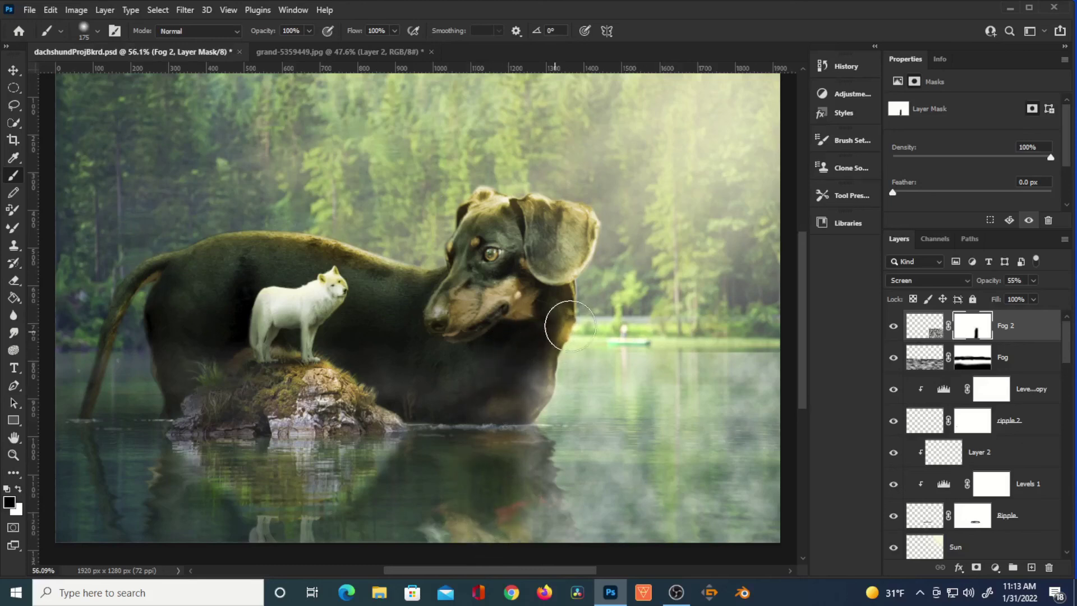
mouse_move(652, 330)
left_mouse_down()
mouse_move(700, 329)
mouse_move(728, 345)
mouse_move(782, 337)
mouse_move(768, 355)
left_mouse_up()
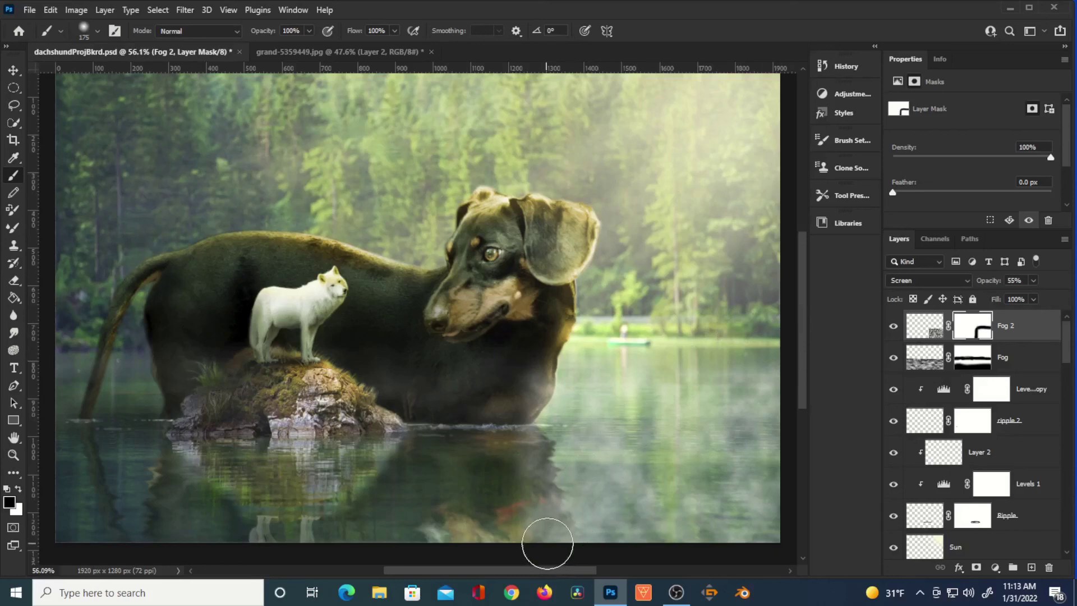
Step: Mask out the lower edge of Fog 2 with a larger brush, and reduce the brush to 48% opacity and 15% flow
key("bracketright")
key("bracketright")
left_click_drag(514, 527, 750, 520)
key("bracketright")
key("bracketright")
key("bracketleft")
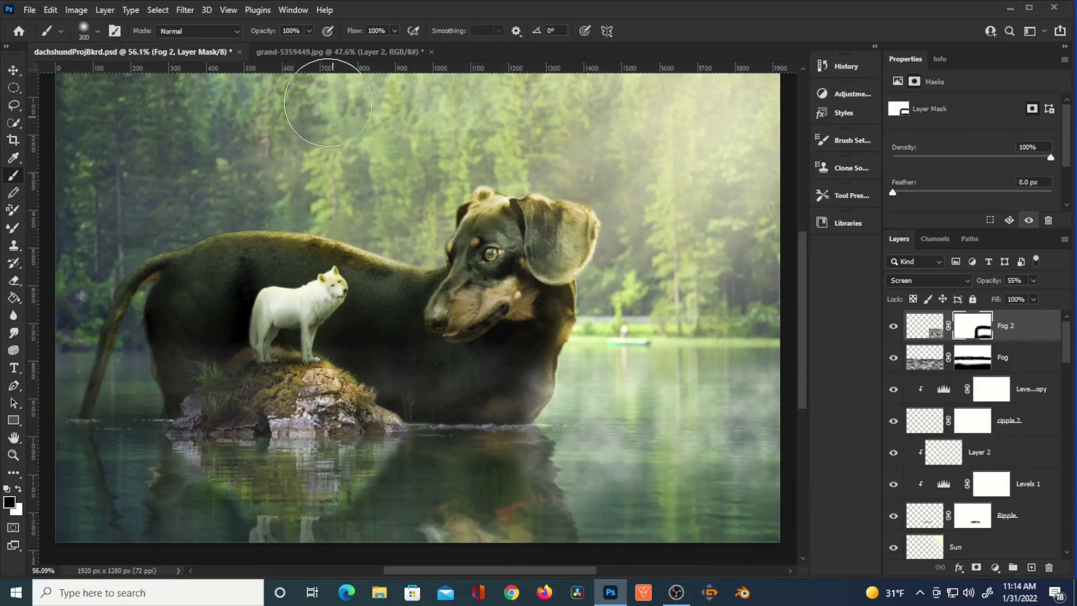
left_click_drag(271, 32, 233, 65)
left_click_drag(357, 33, 317, 45)
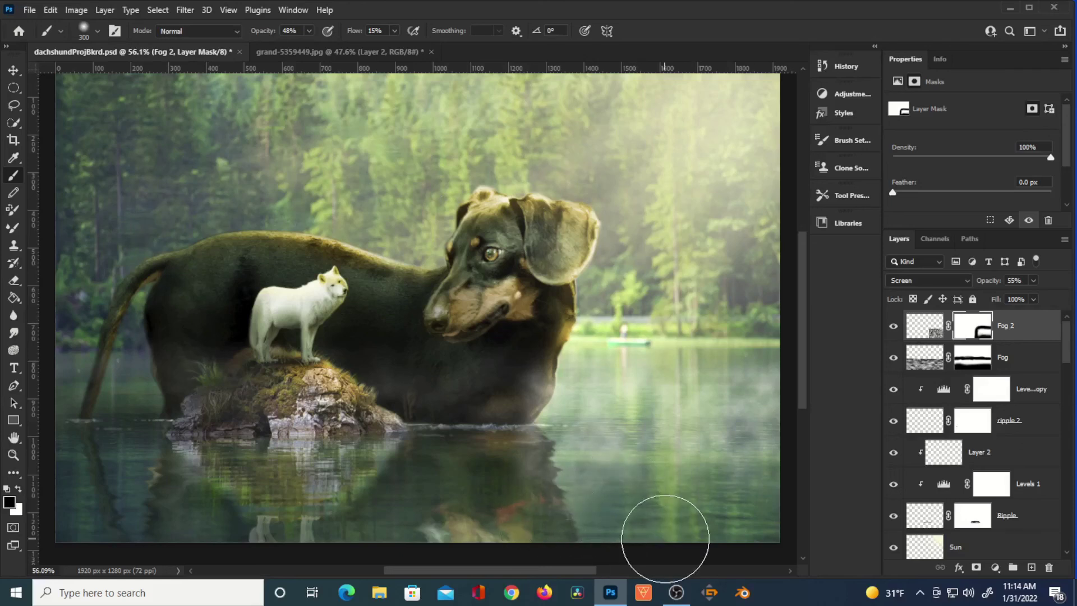
Step: Stretch the Fog 2 layer upward to about 567 px high
left_click(924, 325)
key("ctrl+t")
left_click_drag(639, 351, 639, 320)
key("ctrl+z")
key("Return")
Step: Thin out Fog 2 over the lake by painting its mask with a 100 px brush at 62% opacity and 55% flow
key("b")
key("ctrl+backslash")
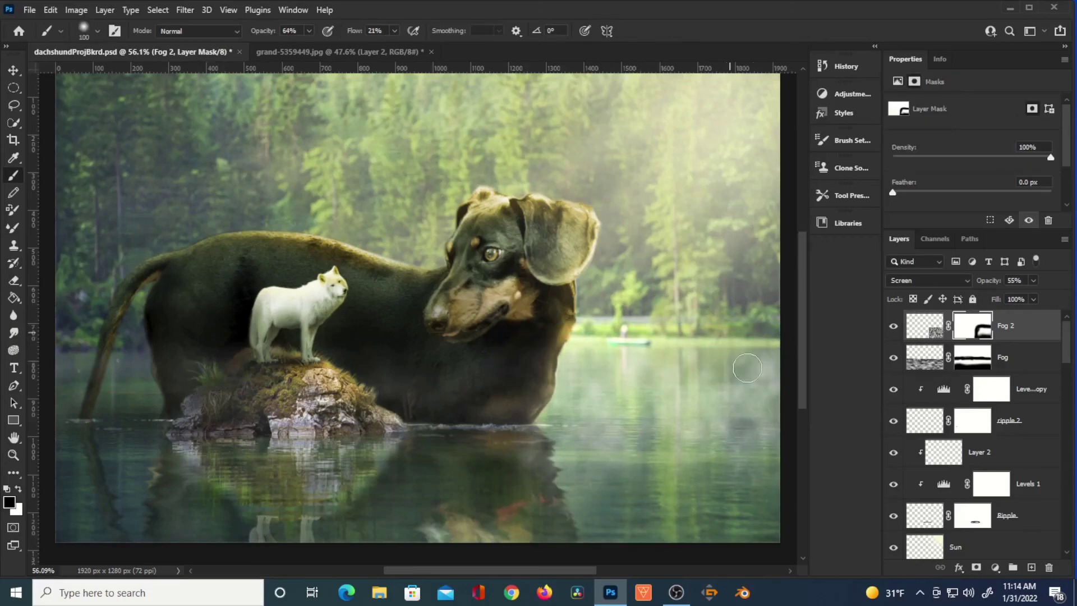
key("shift+5")
key("shift+5")
key("6")
key("2")
mouse_move(746, 409)
left_mouse_down()
mouse_move(574, 399)
mouse_move(621, 337)
mouse_move(742, 331)
left_mouse_up()
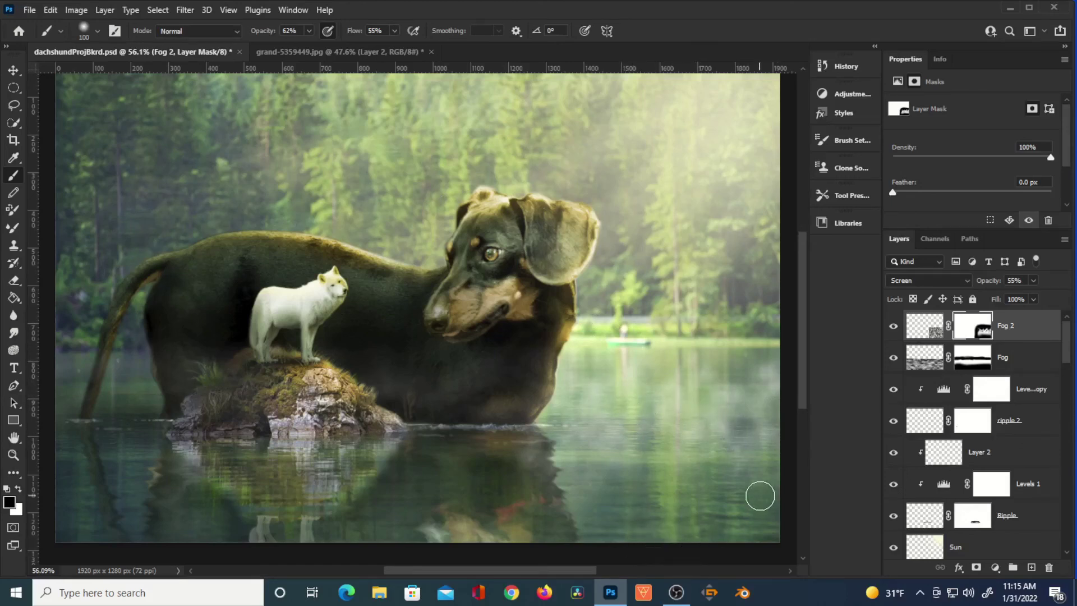
Step: Duplicate the Fog 2 layer and move the copy over the water around the dachshund's tail
key("ctrl+j")
key("ctrl+t")
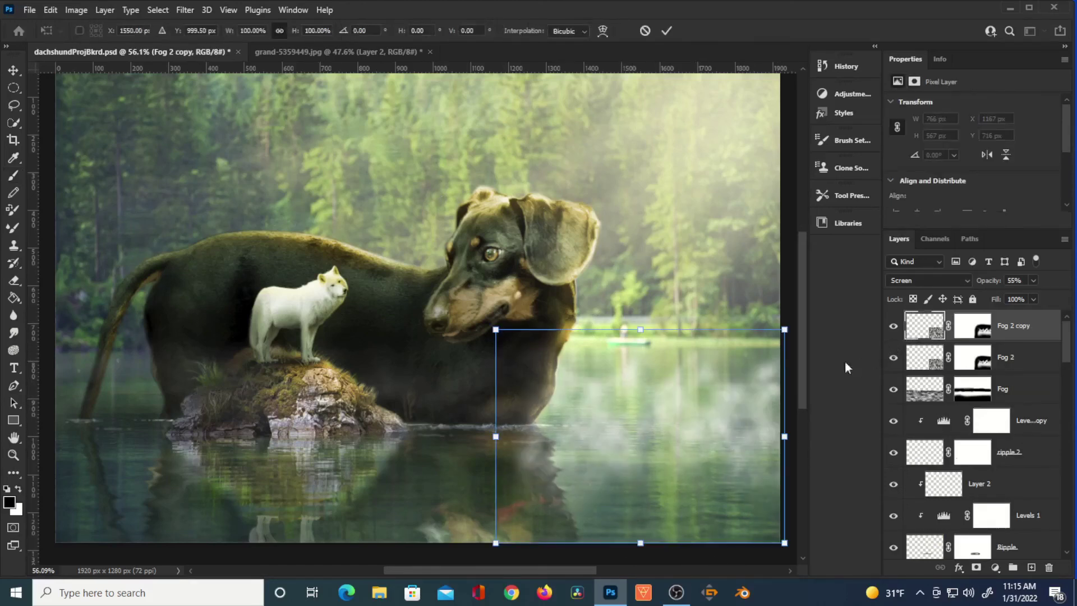
left_click_drag(605, 387, 119, 387)
scroll(135, 403, "down", 3, "alt")
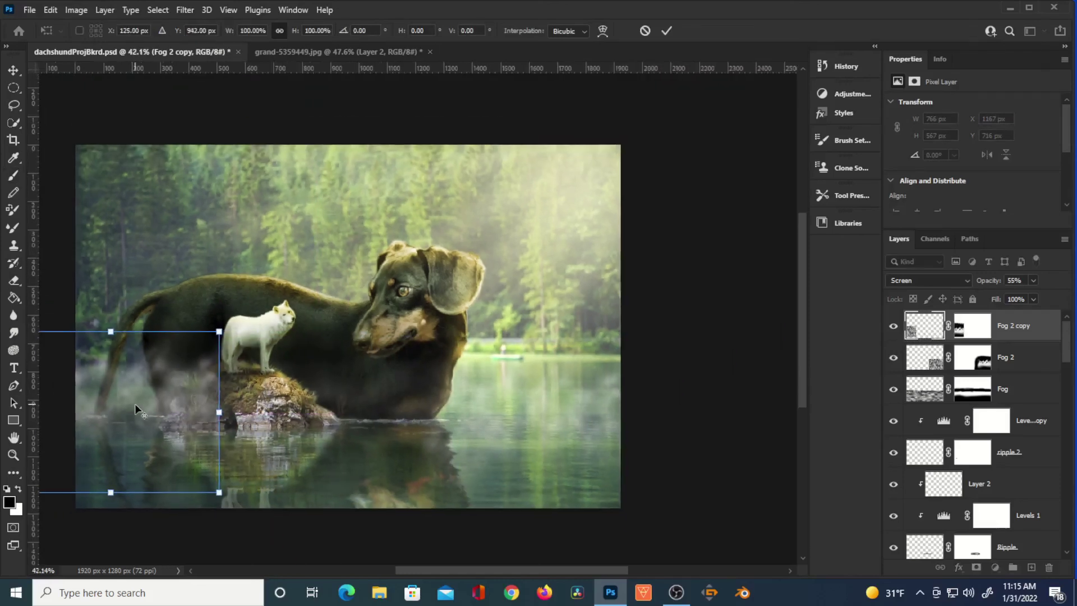
key("Return")
Step: Mask the Fog 2 copy around the dachshund's rear and tail with a 60 px brush, setting its opacity and flow to 34%
key("b")
scroll(133, 357, "up", 3, "alt")
key("ctrl+backslash")
key("bracketright")
key("bracketright")
key("3")
key("4")
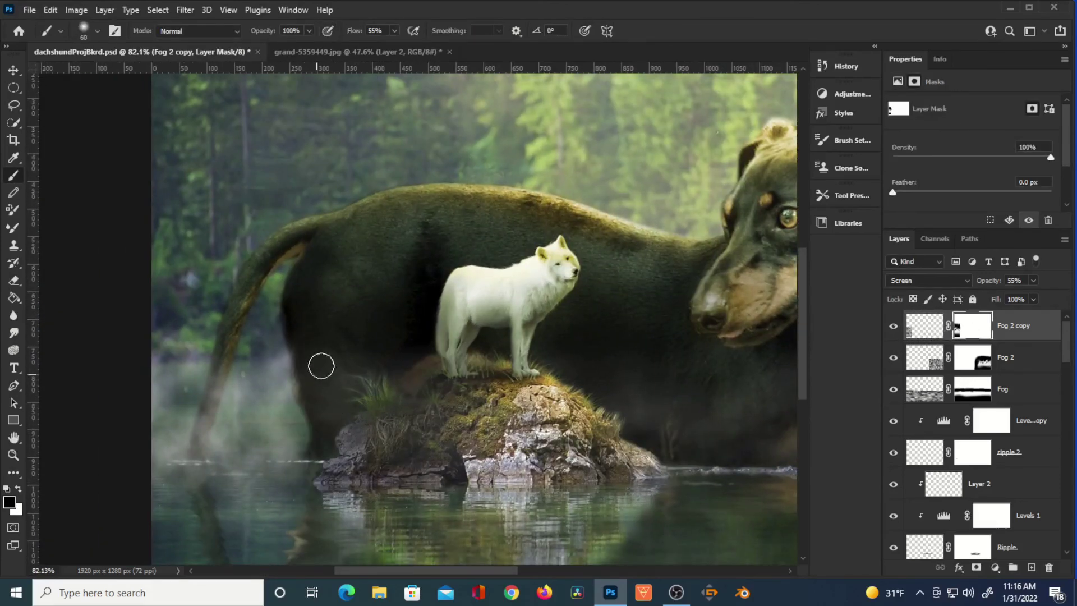
left_click_drag(361, 34, 350, 34)
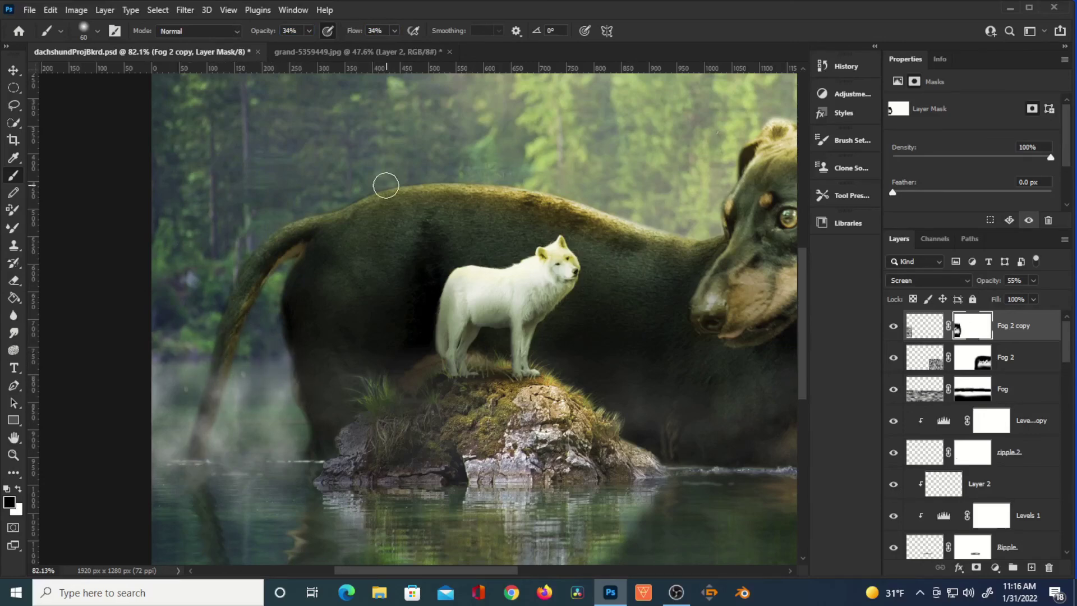
Step: Select the Fog 2 layer and toggle its visibility off and on to check its effect
scroll(401, 180, "down", 3, "alt")
left_click(926, 362)
left_click(897, 361)
left_click(897, 361)
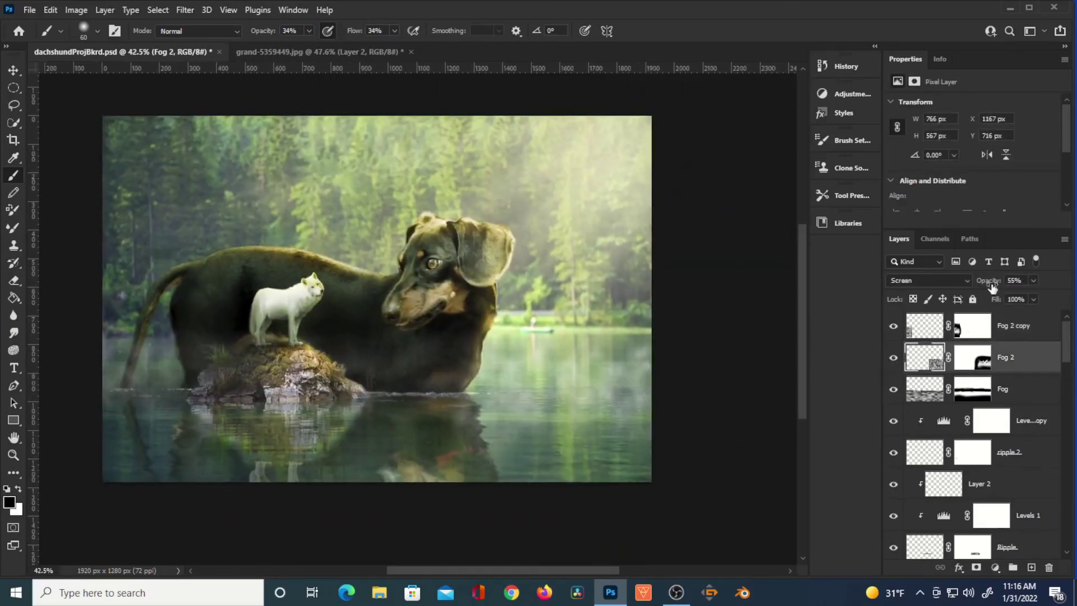